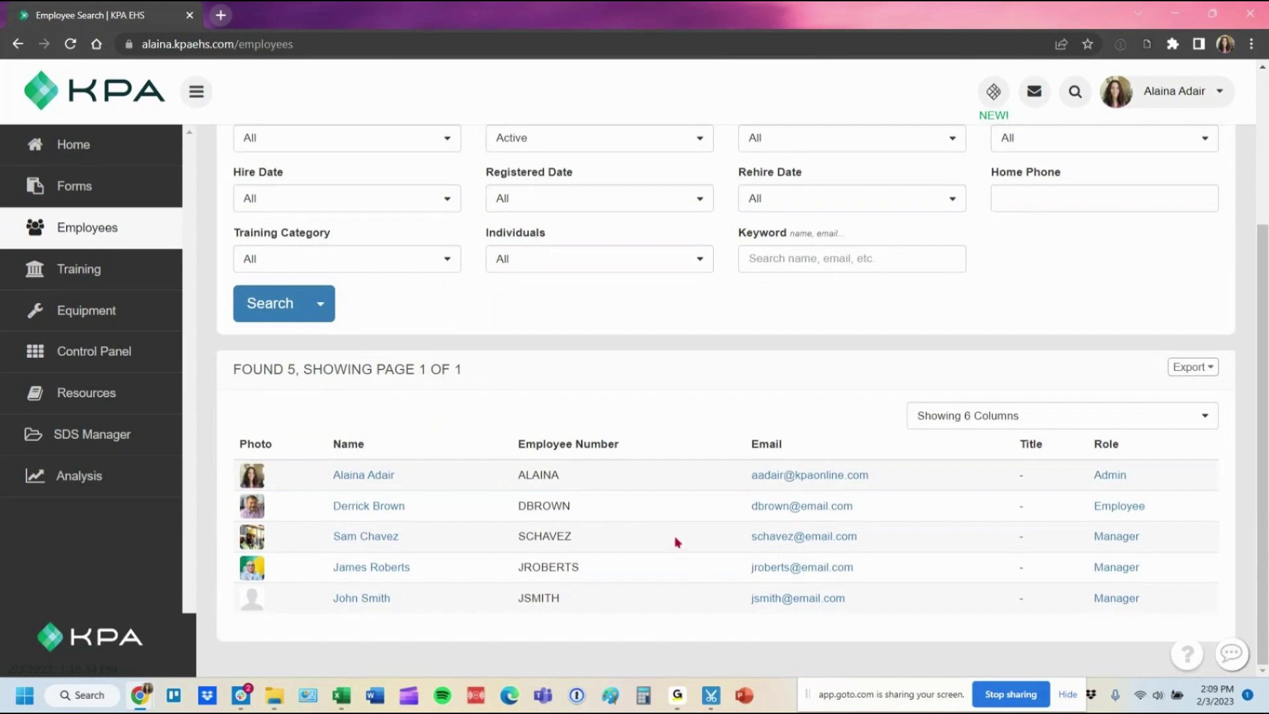
Go to Control Panel > Dataloads and start a new dataload.
{"action": "left_click", "coordinate": [132, 351]}
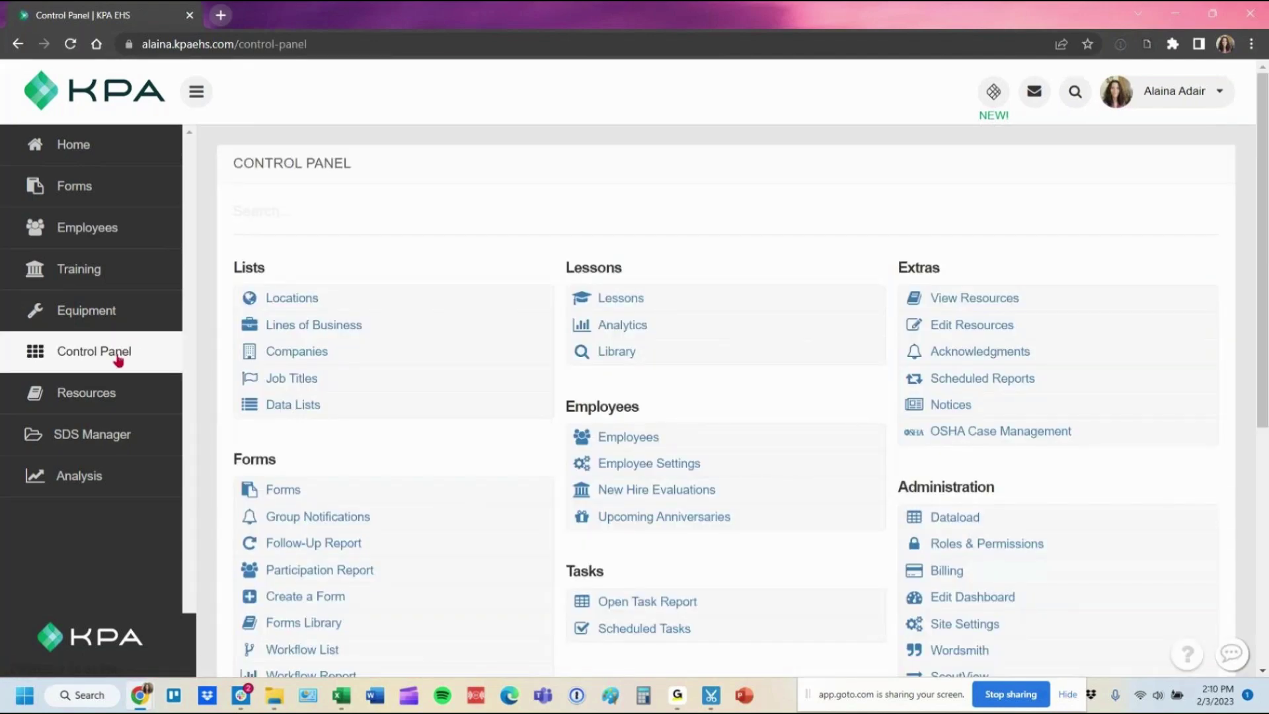
{"action": "left_click", "coordinate": [1016, 527]}
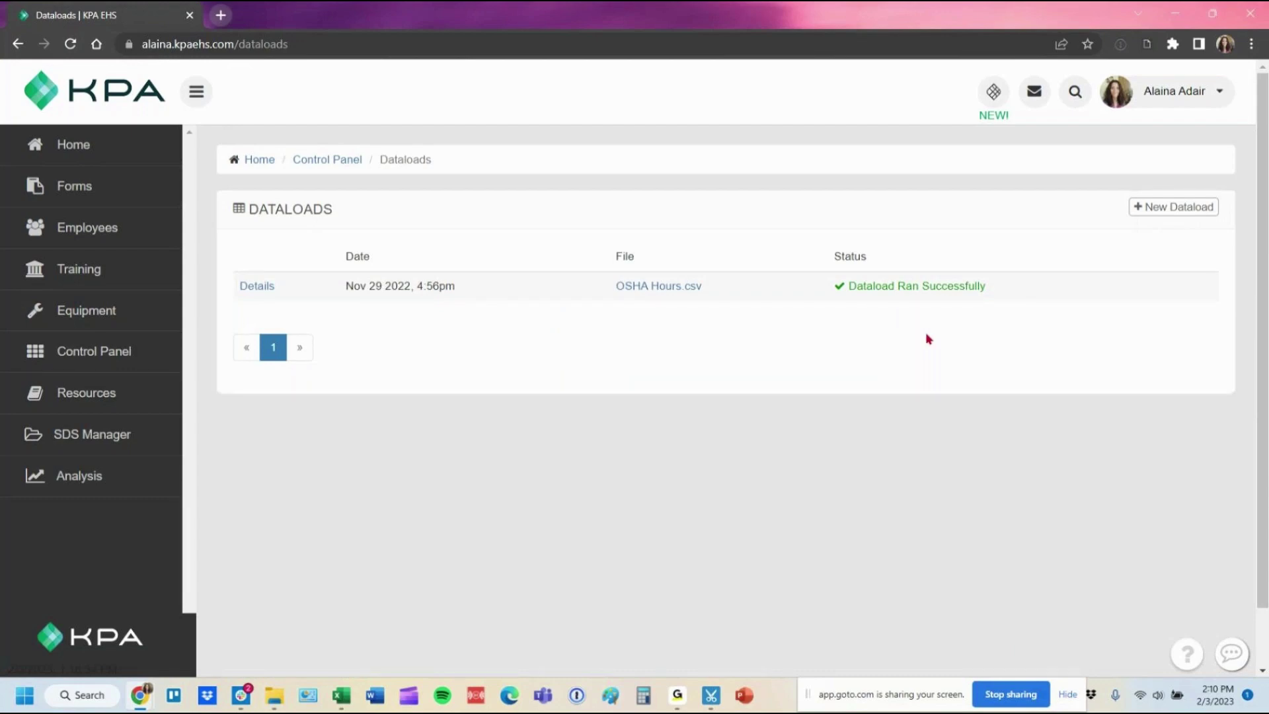
{"action": "left_click", "coordinate": [1156, 210]}
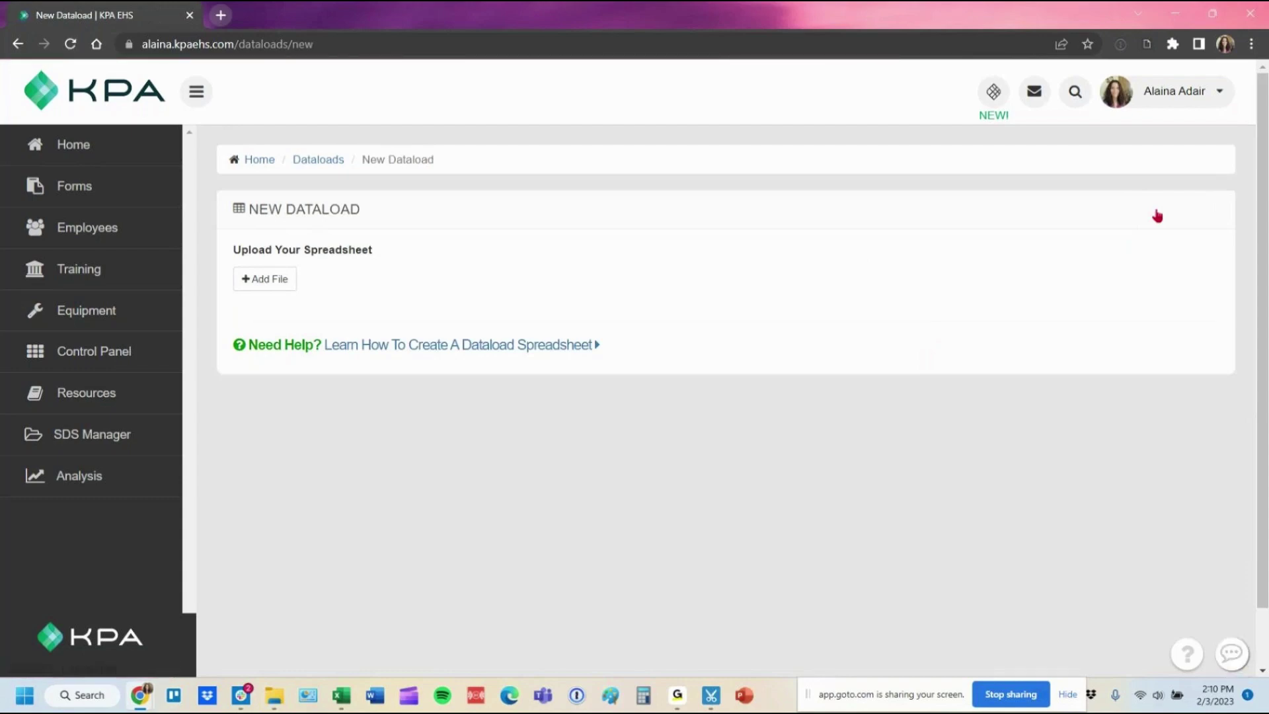
Download example.csv from the Employee section of the dataload spreadsheet help.
{"action": "left_click", "coordinate": [487, 345]}
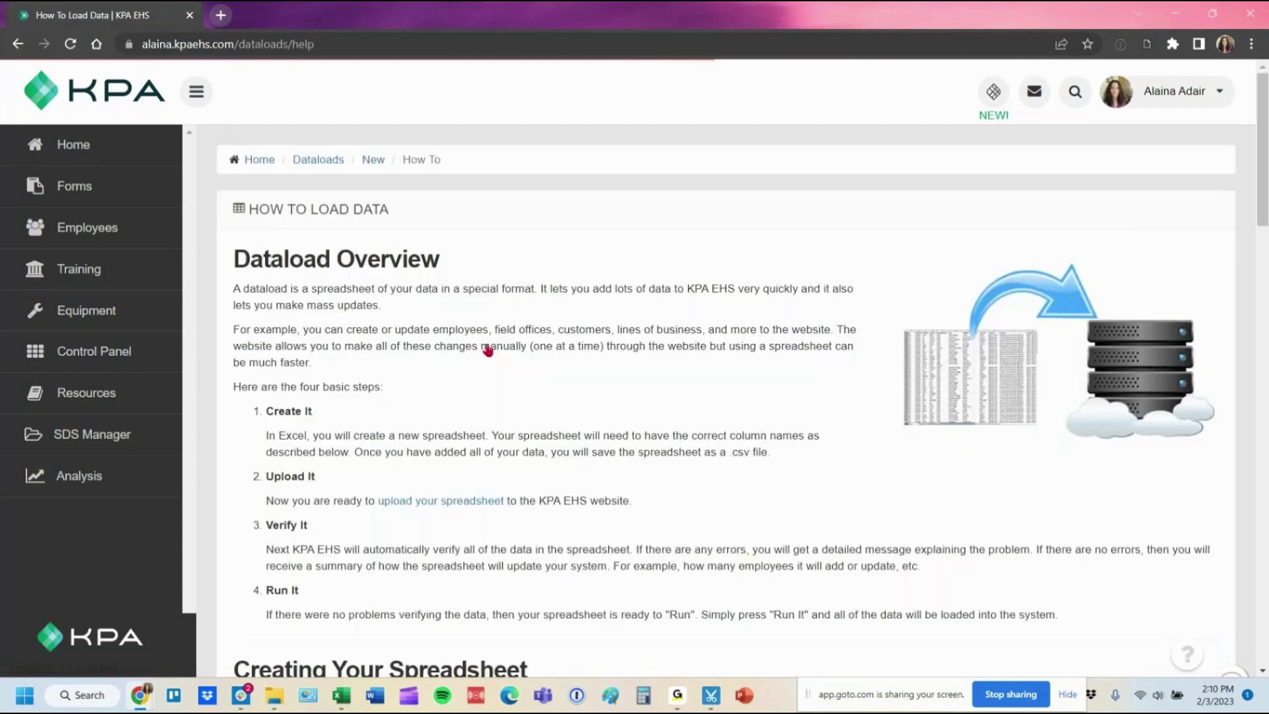
{"action": "scroll", "coordinate": [487, 349], "scroll_direction": "down", "scroll_amount": 7}
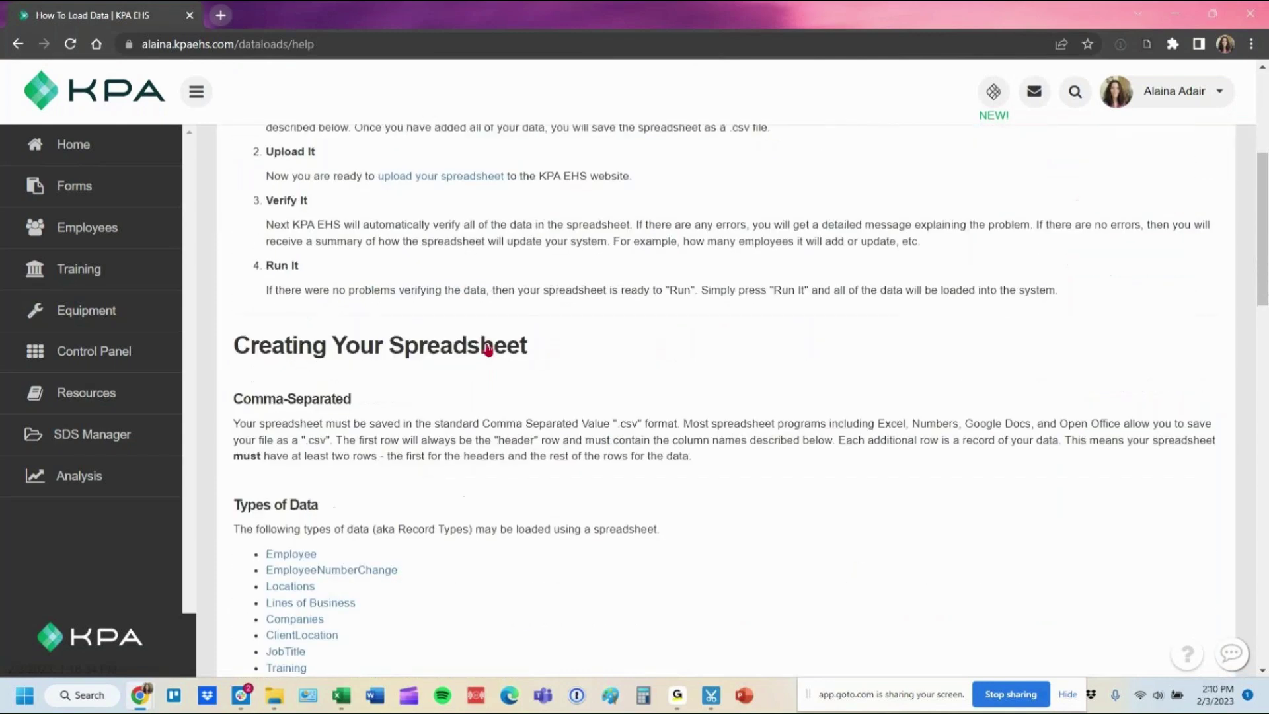
{"action": "scroll", "coordinate": [488, 350], "scroll_direction": "down", "scroll_amount": 1}
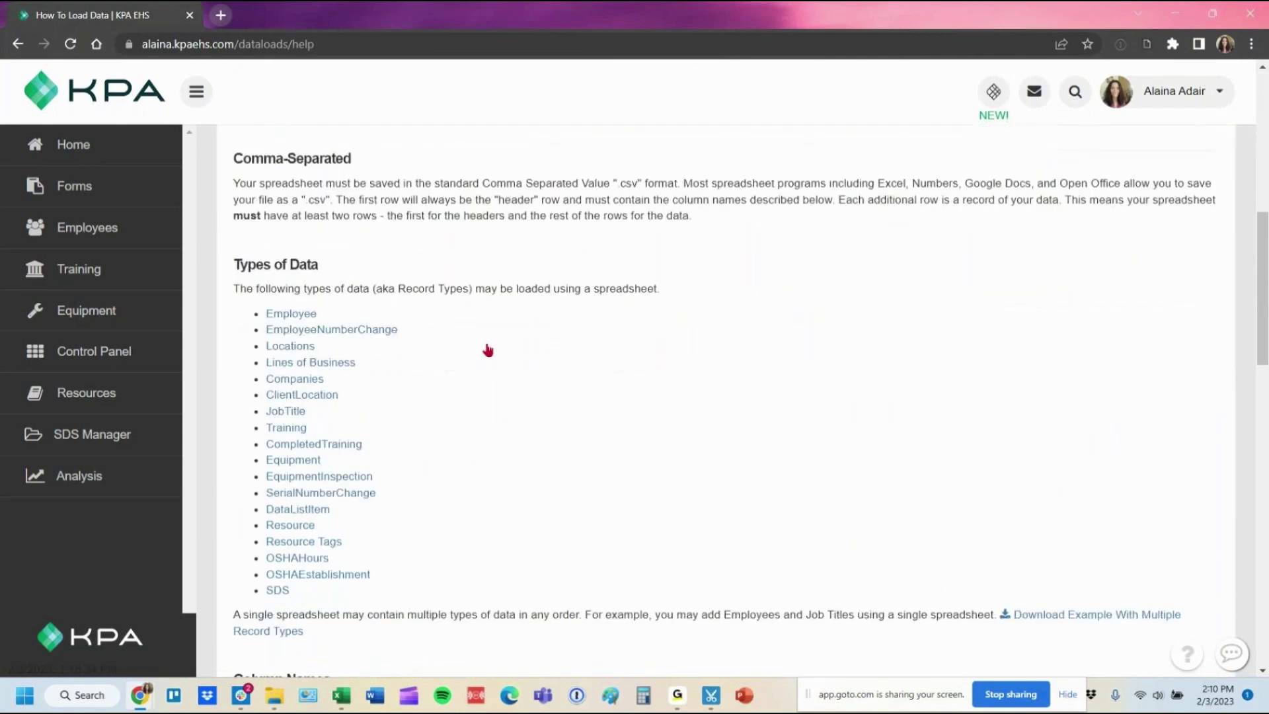
{"action": "left_click", "coordinate": [290, 308]}
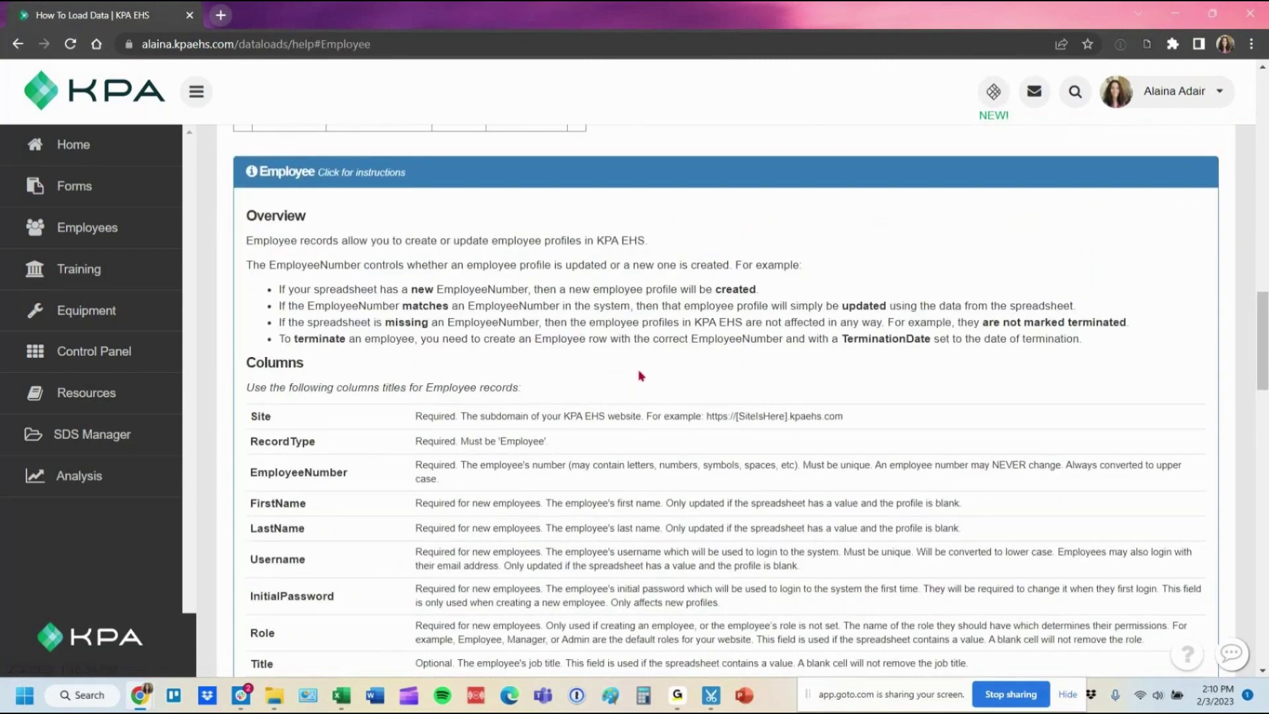
{"action": "scroll", "coordinate": [641, 376], "scroll_direction": "down", "scroll_amount": 5}
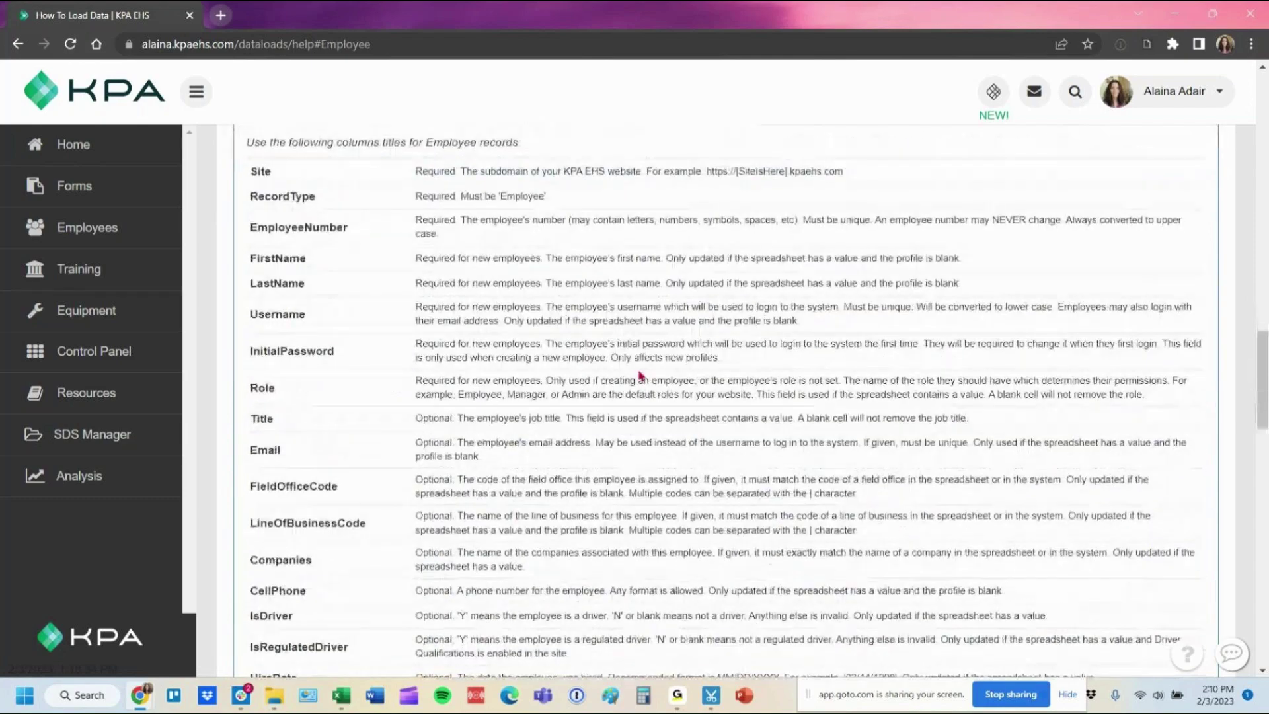
{"action": "scroll", "coordinate": [483, 250], "scroll_direction": "up", "scroll_amount": 1}
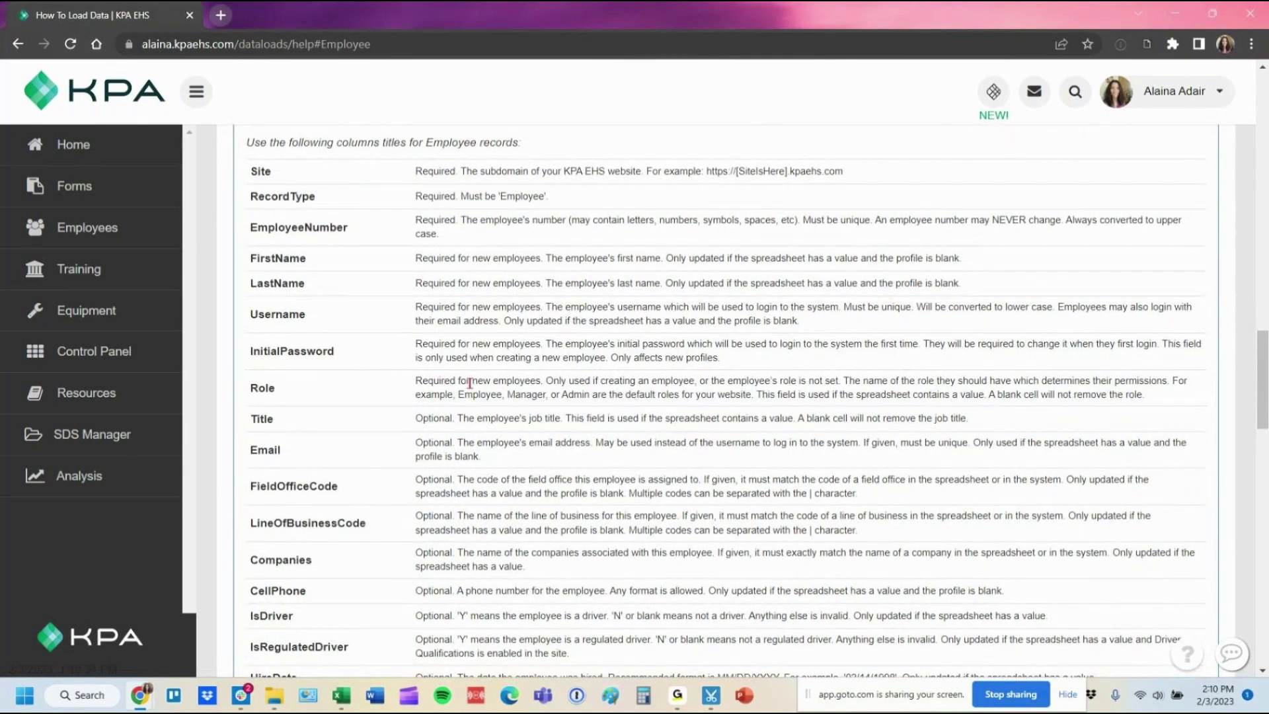
{"action": "scroll", "coordinate": [428, 419], "scroll_direction": "down", "scroll_amount": 1}
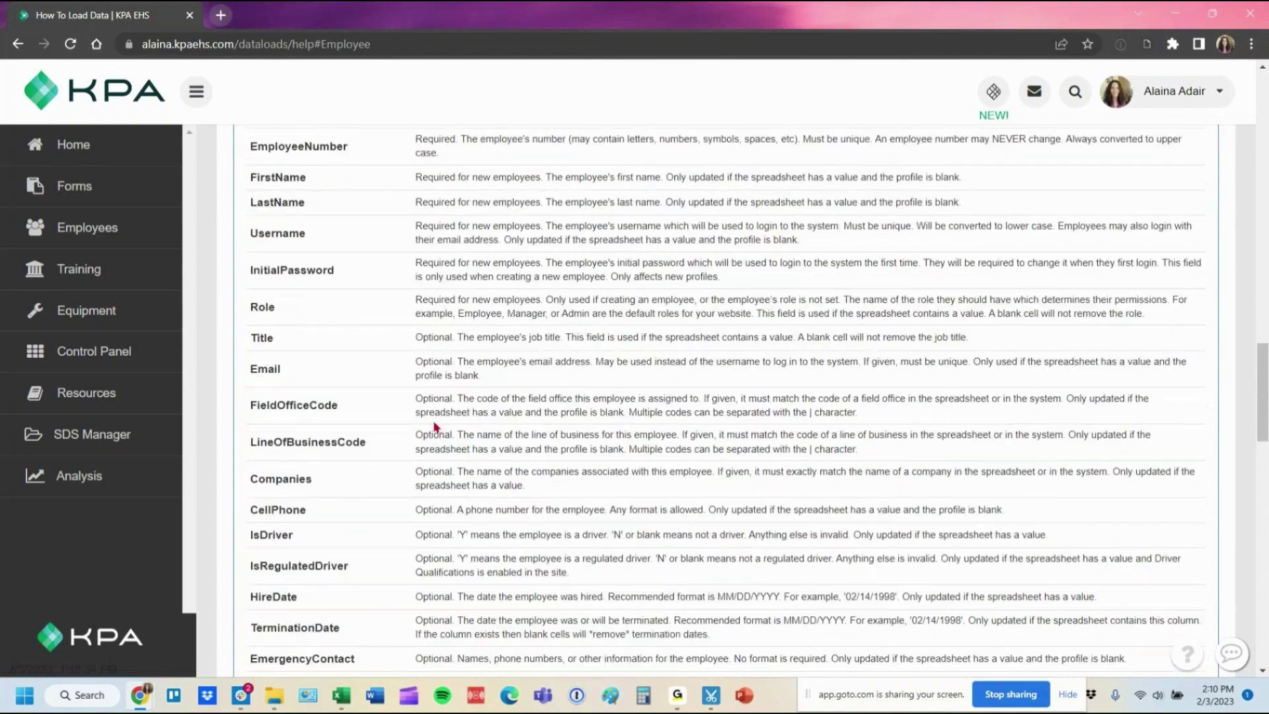
{"action": "scroll", "coordinate": [443, 334], "scroll_direction": "down", "scroll_amount": 4}
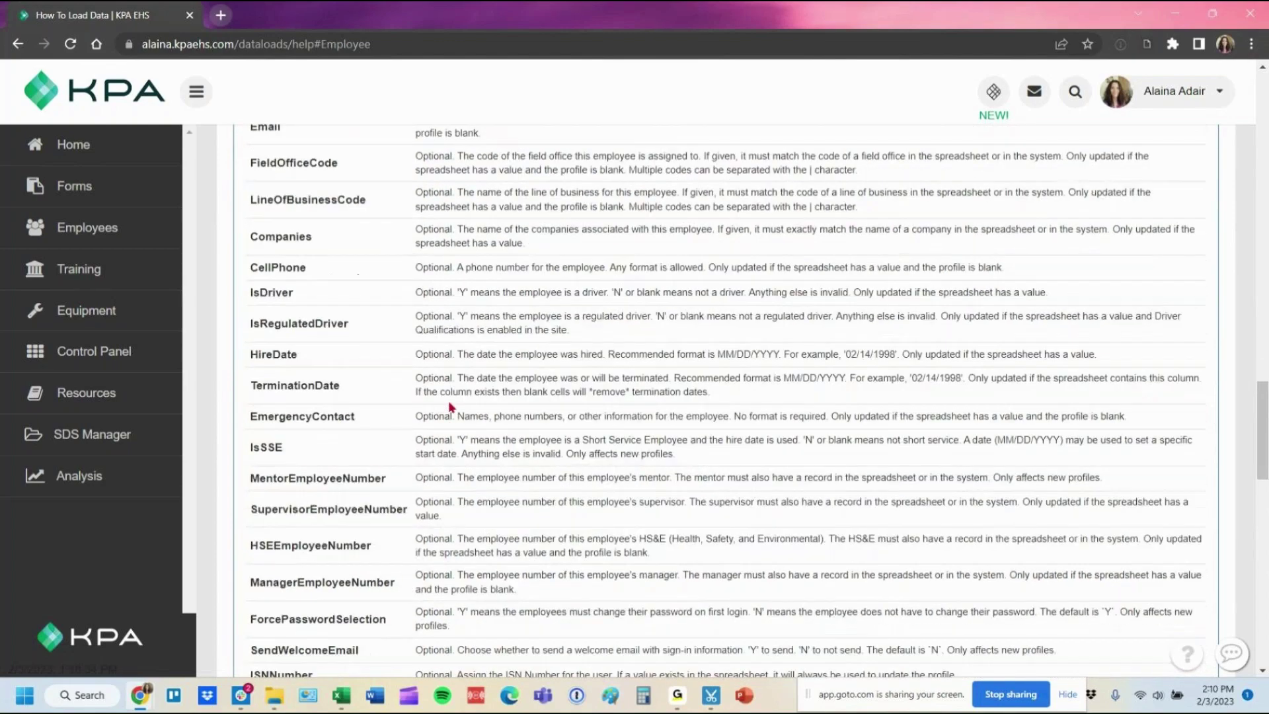
{"action": "scroll", "coordinate": [451, 408], "scroll_direction": "down", "scroll_amount": 3}
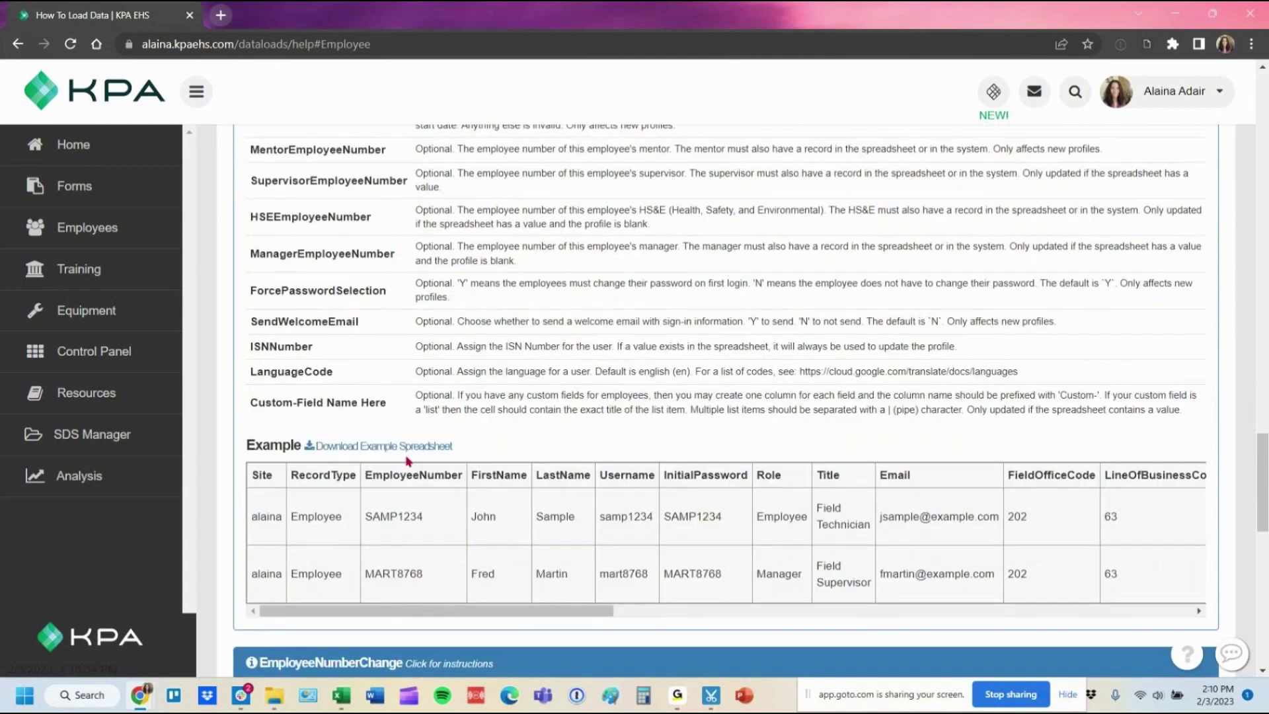
{"action": "left_click", "coordinate": [365, 448]}
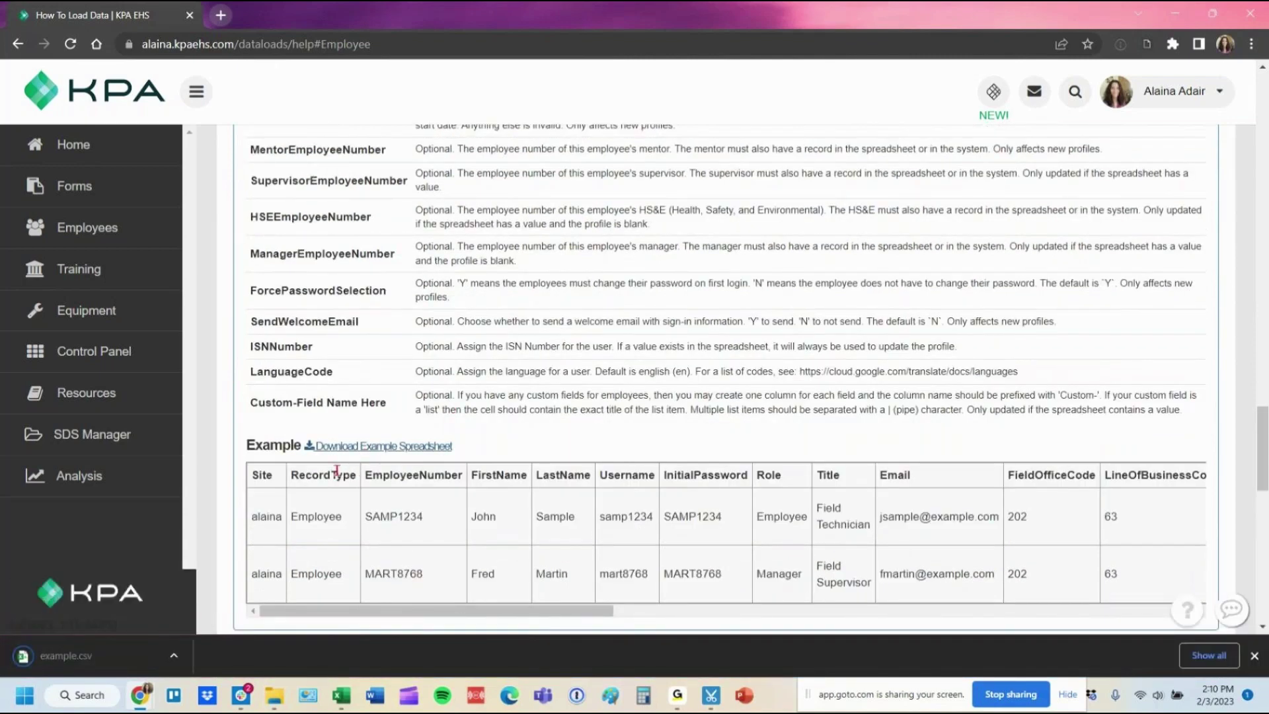
Open the downloaded example.csv in Excel, alongside the employee roster workbook.
{"action": "left_click", "coordinate": [102, 670]}
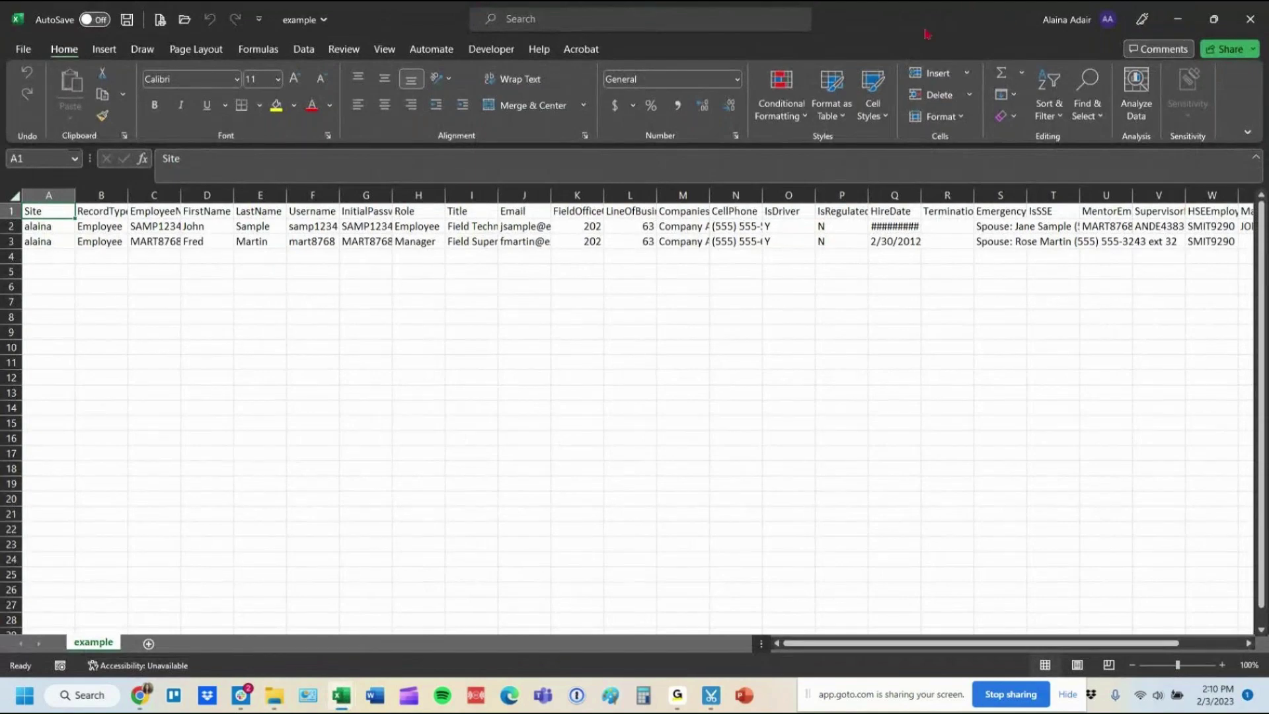
{"action": "key", "text": "alt+Tab"}
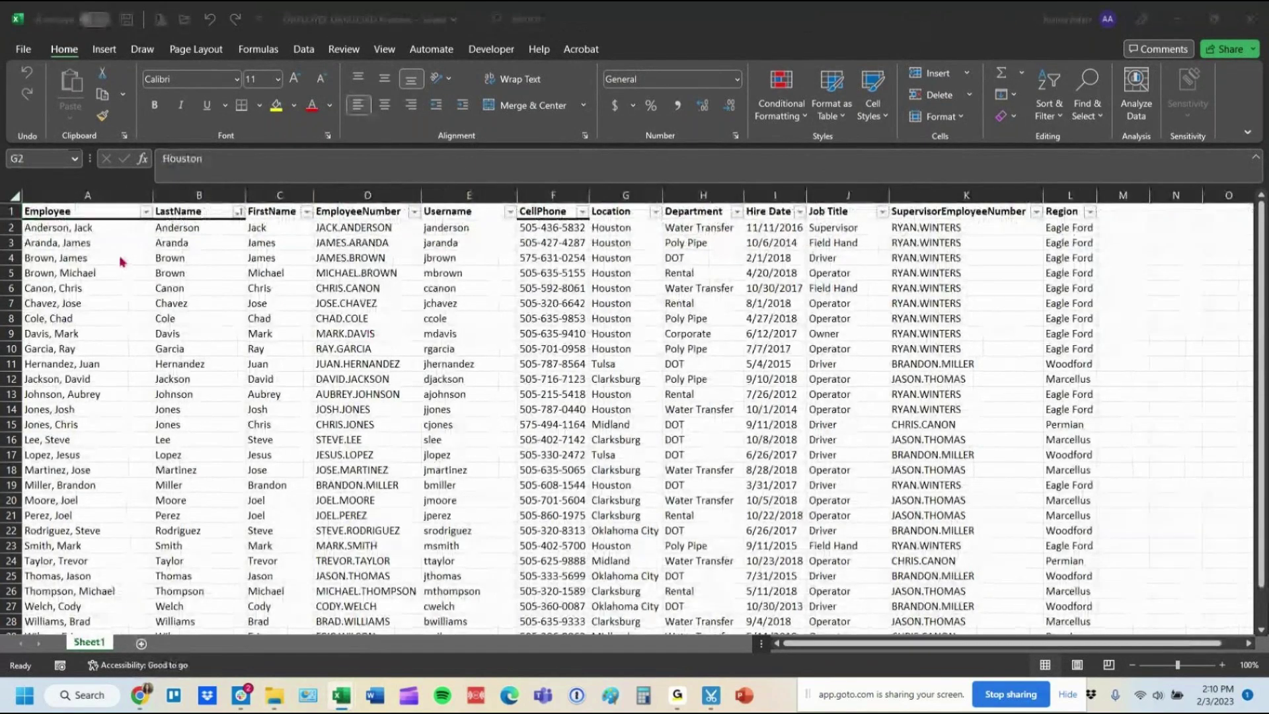
{"action": "left_click", "coordinate": [63, 212]}
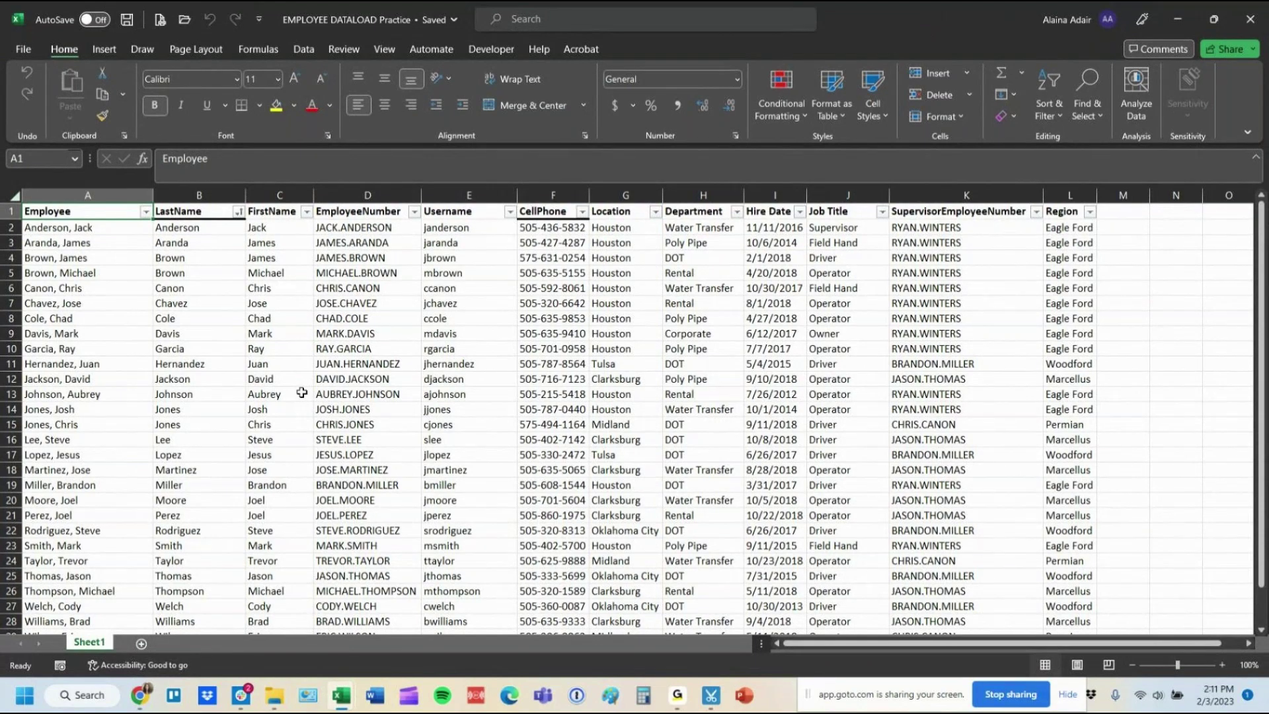
{"action": "key", "text": "alt+Tab"}
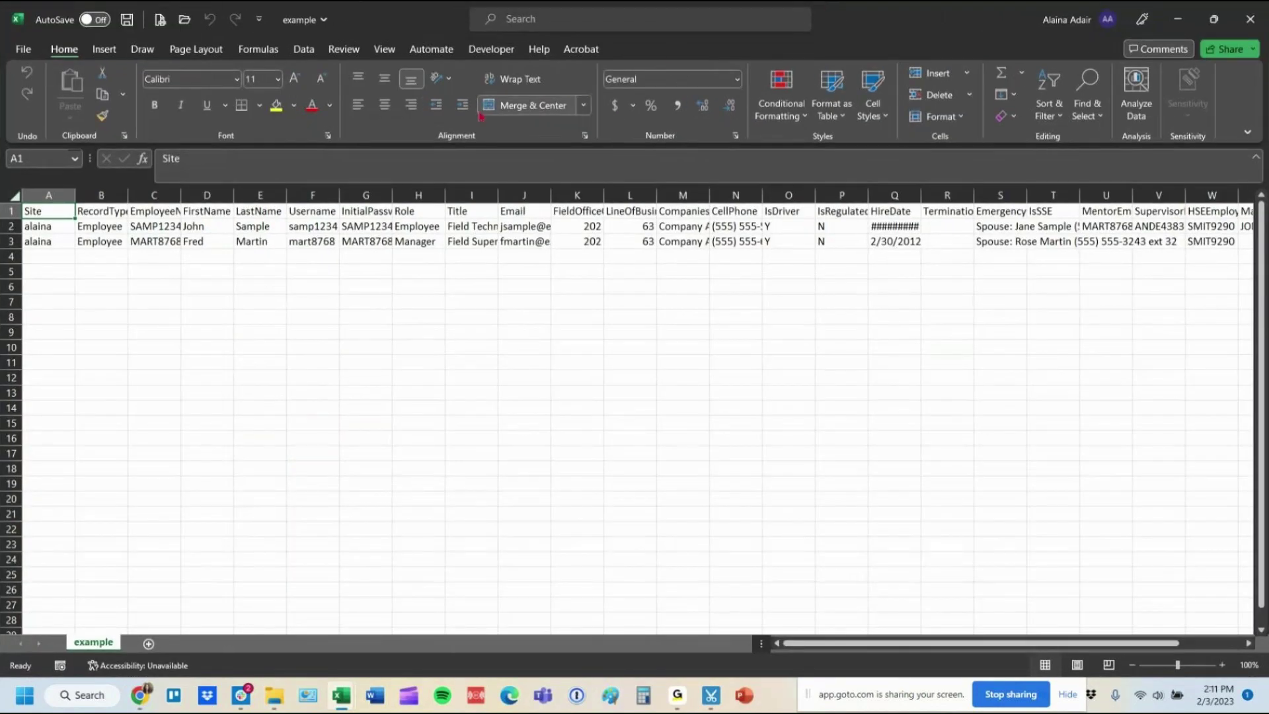
AutoFit every column of the example sheet so headers like EmployeeNumber read fully.
{"action": "left_click", "coordinate": [10, 193]}
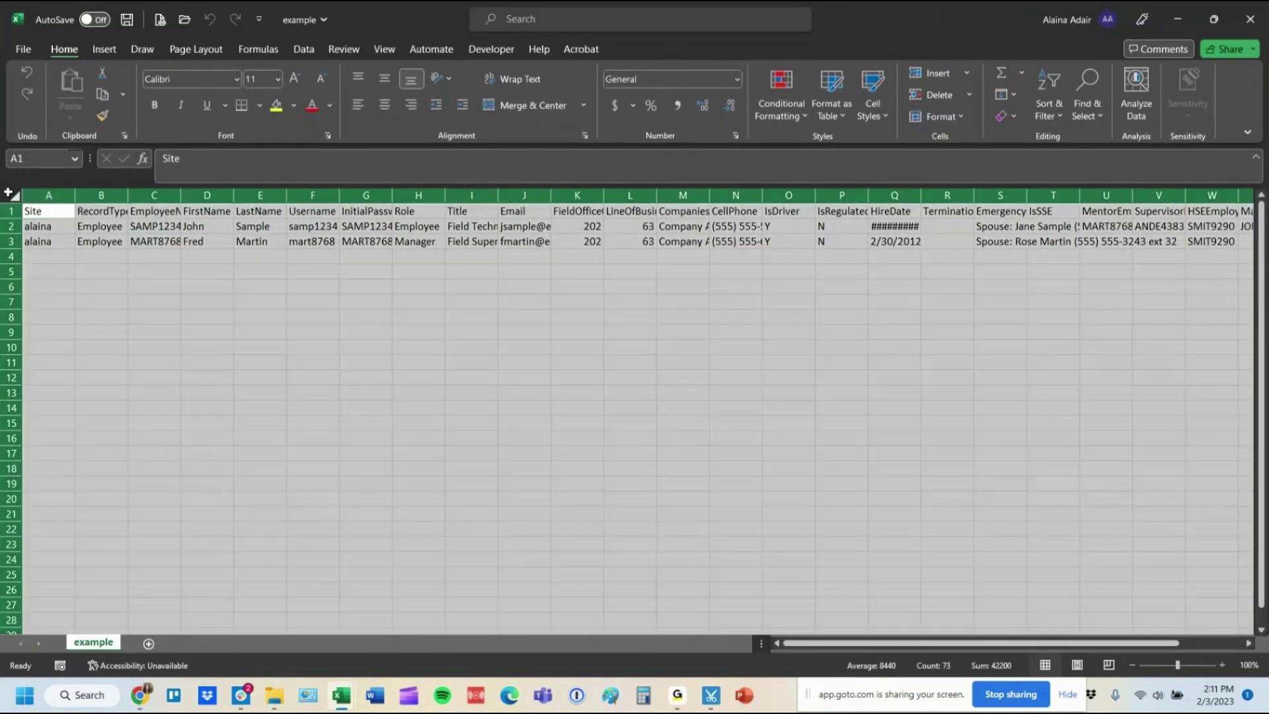
{"action": "double_click", "coordinate": [75, 195]}
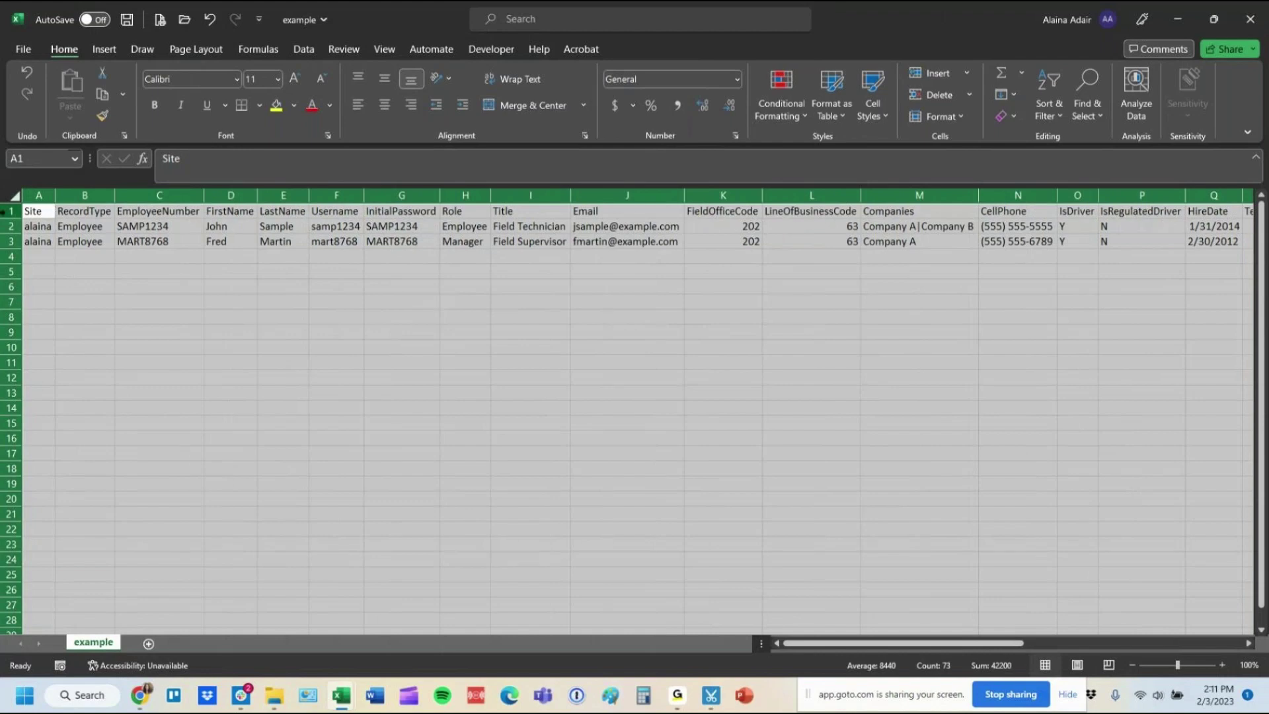
{"action": "left_click", "coordinate": [12, 210]}
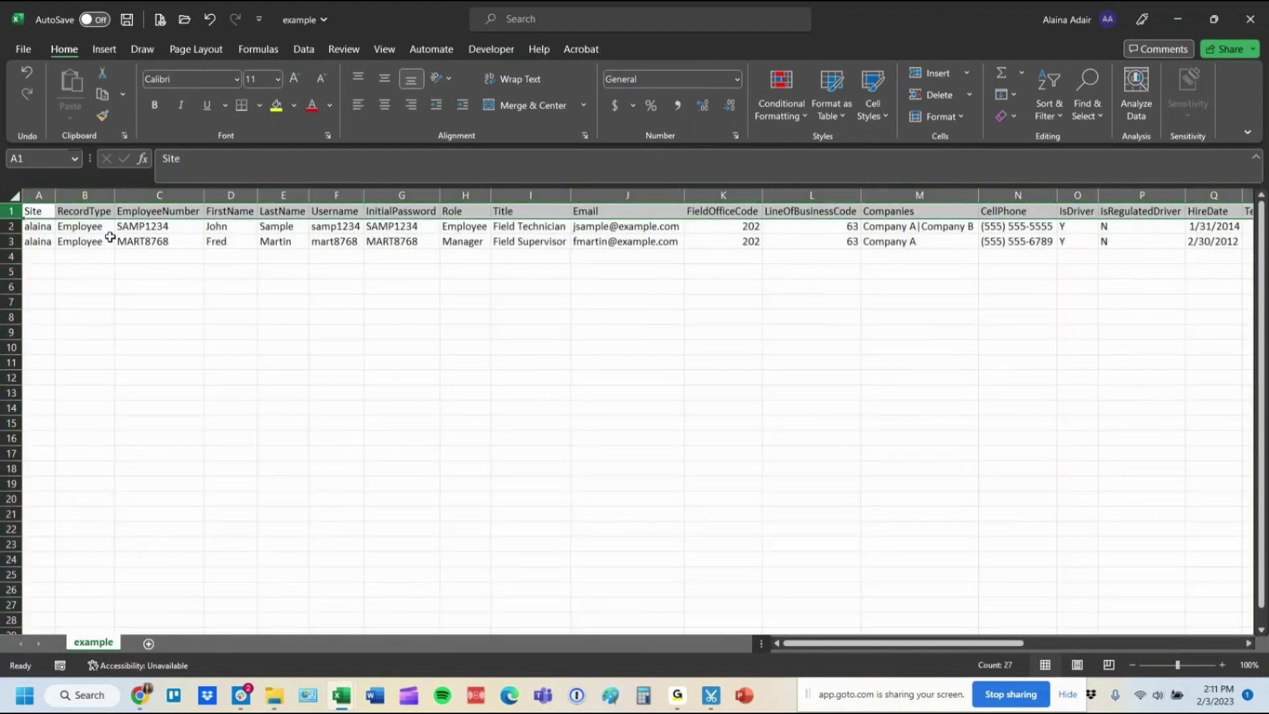
Clear the sample employee values in C2:AA3, keeping Site and RecordType.
{"action": "left_click_drag", "start_coordinate": [135, 227], "coordinate": [1179, 230]}
{"action": "left_click_drag", "start_coordinate": [1084, 232], "coordinate": [1144, 229]}
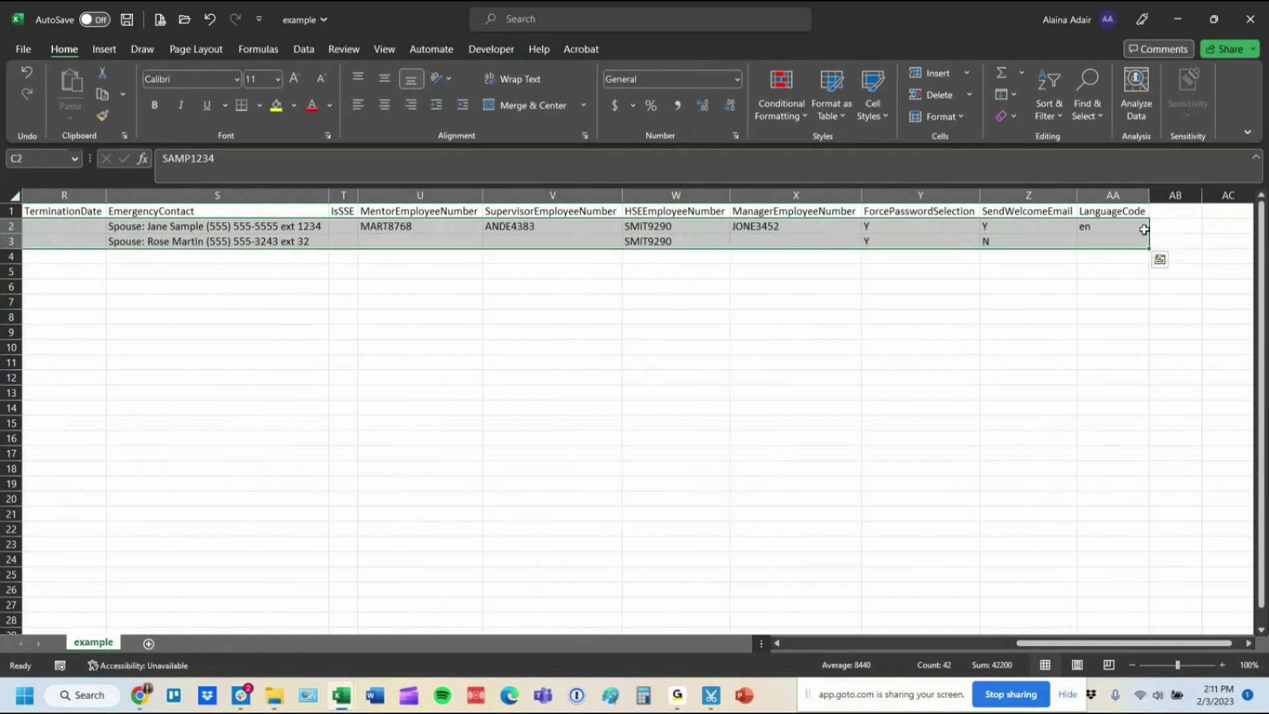
{"action": "key", "text": "Delete"}
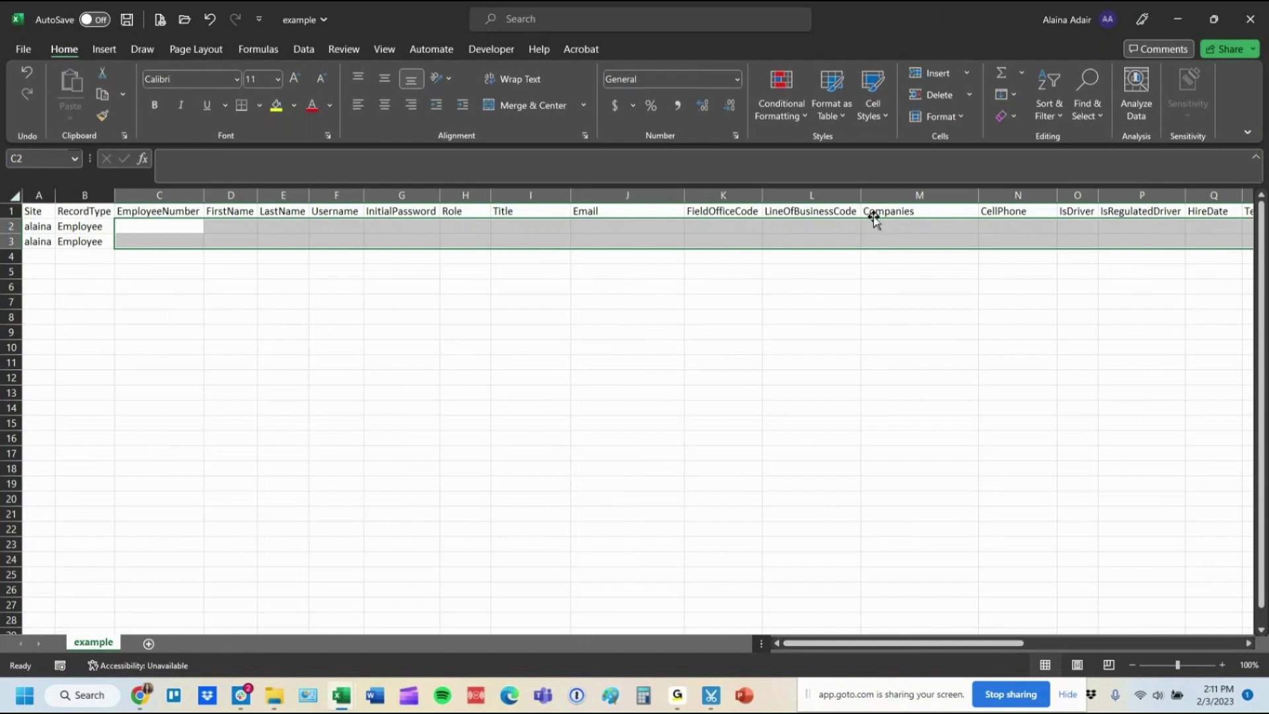
{"action": "left_click", "coordinate": [919, 232]}
{"action": "left_click", "coordinate": [919, 232]}
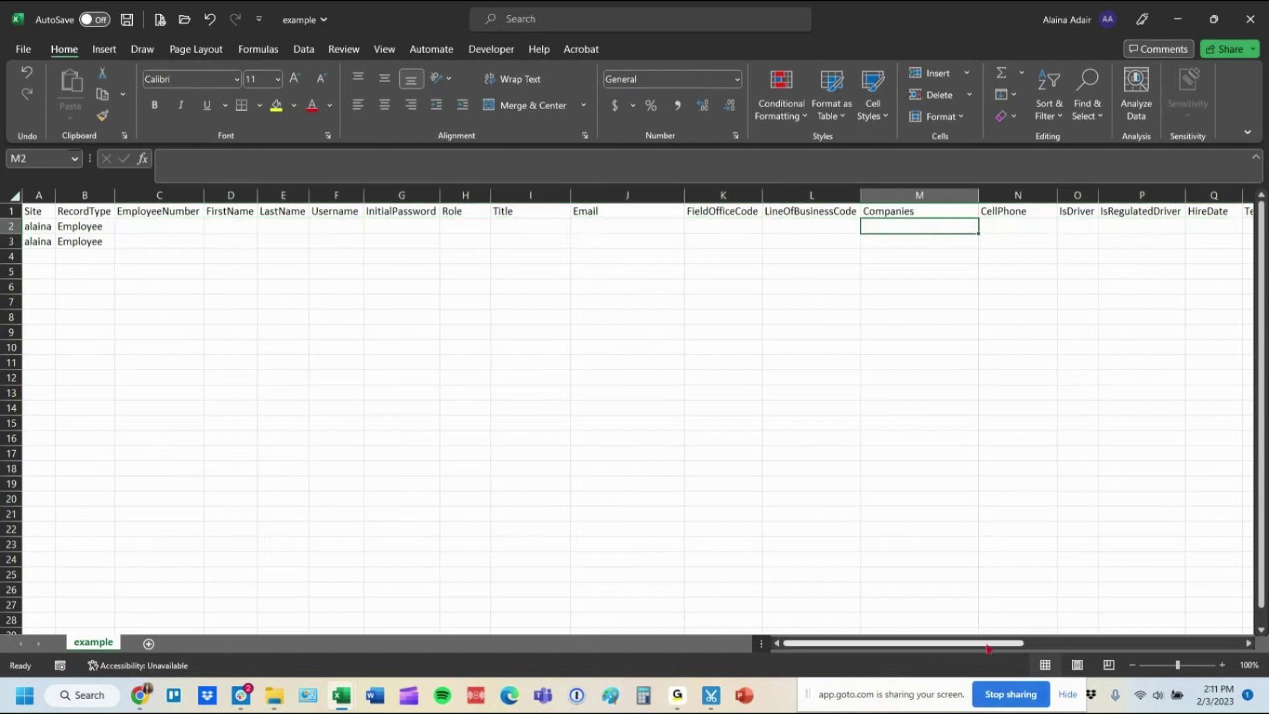
{"action": "left_click_drag", "start_coordinate": [984, 643], "coordinate": [1181, 648]}
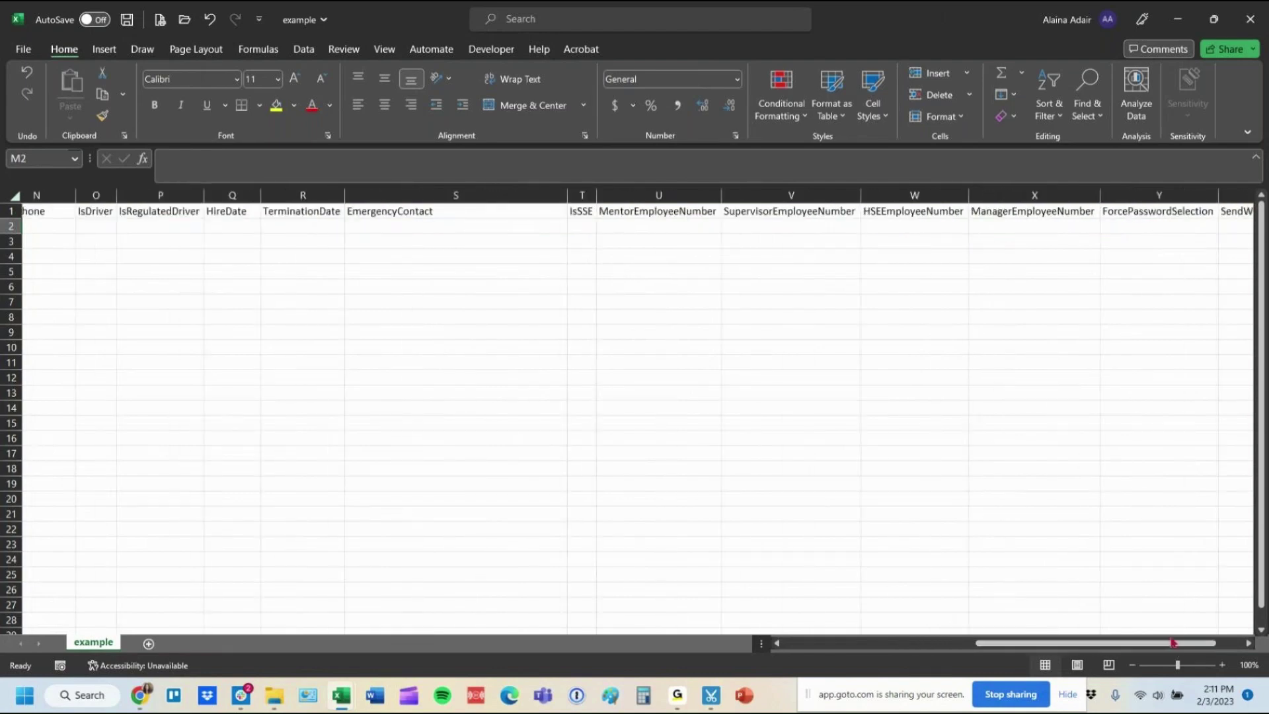
Delete the MentorEmployeeNumber, TerminationDate, EmergencyContact and IsSSE columns.
{"action": "left_click_drag", "start_coordinate": [914, 194], "coordinate": [998, 196]}
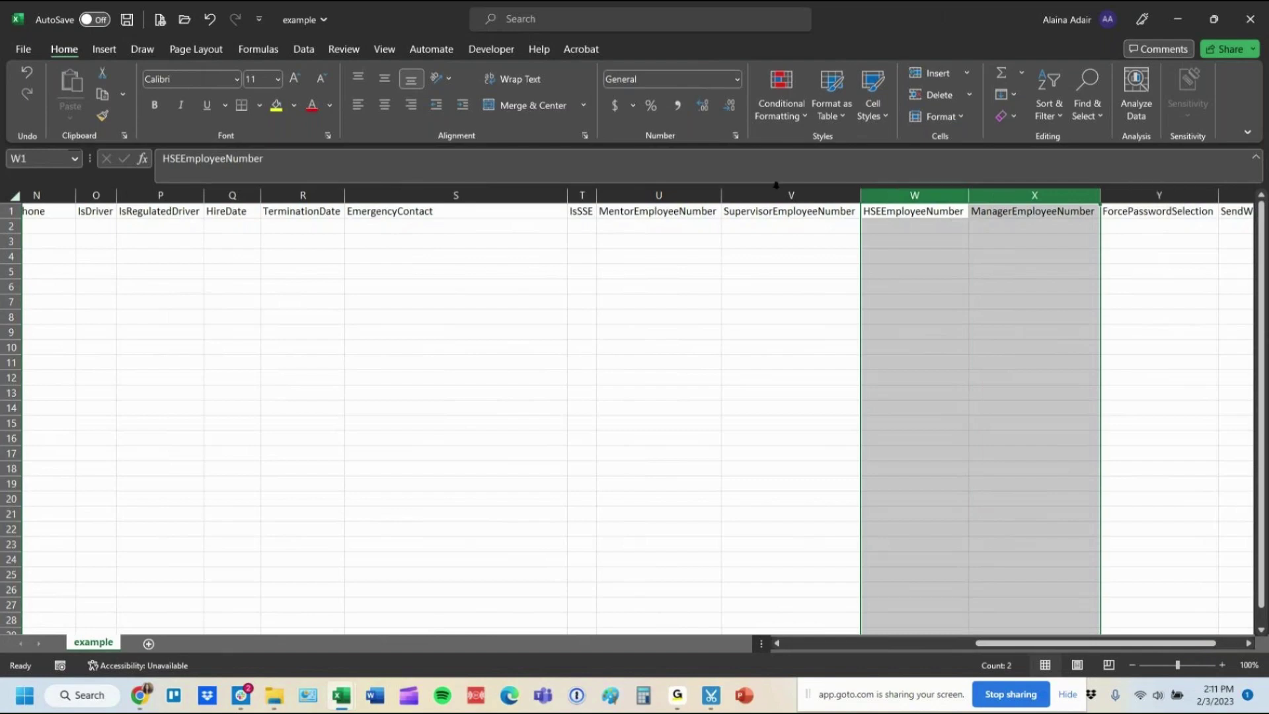
{"action": "left_click", "coordinate": [772, 190]}
{"action": "left_click", "coordinate": [606, 193]}
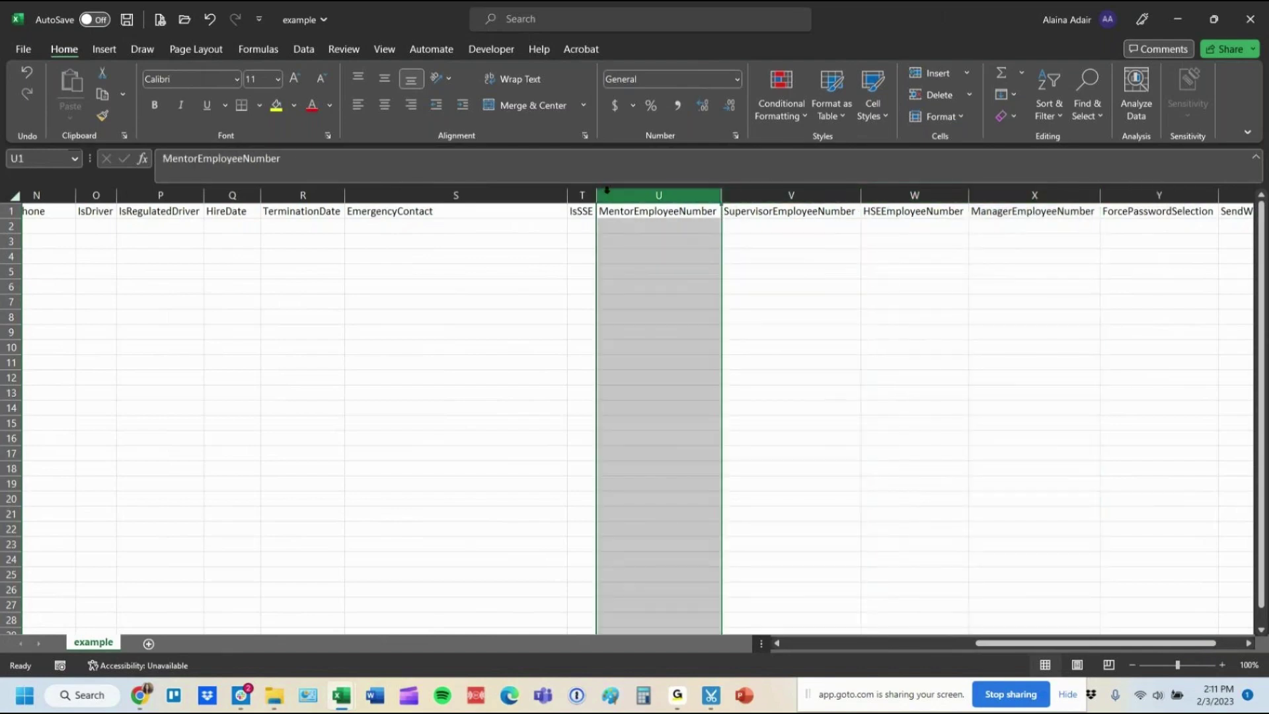
{"action": "key", "text": "ctrl+minus"}
{"action": "left_click", "coordinate": [396, 211]}
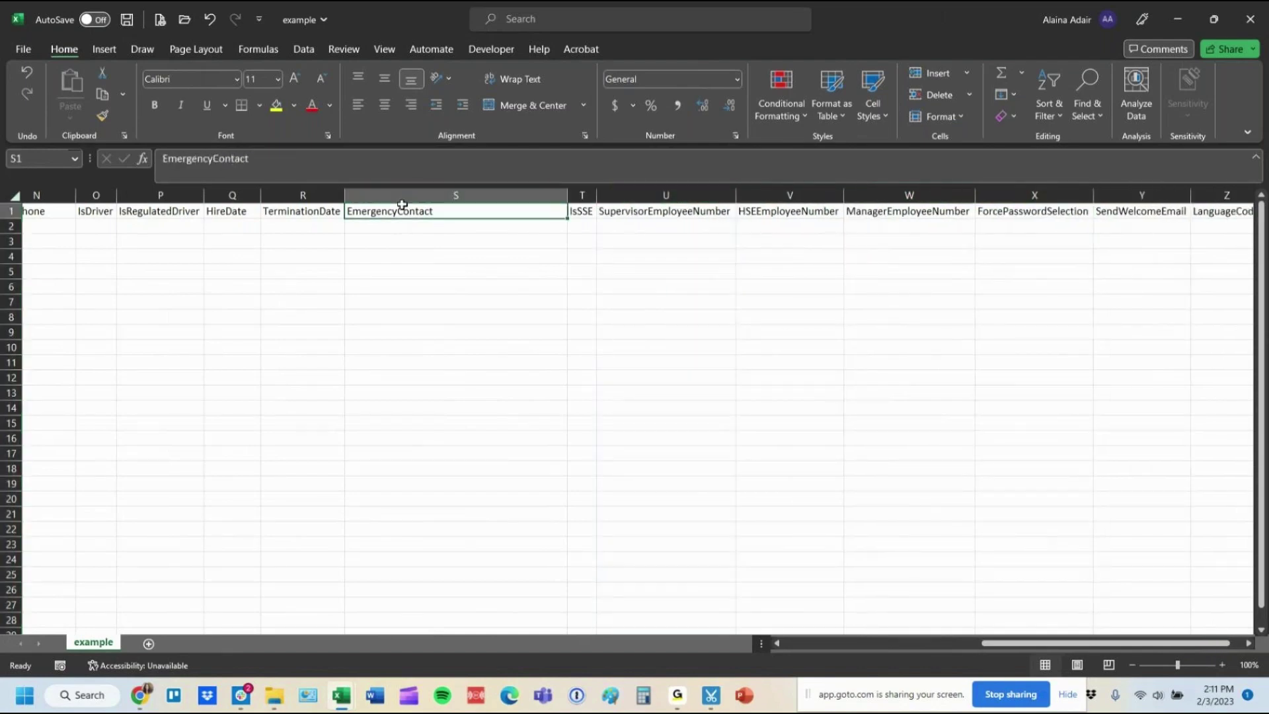
{"action": "left_click", "coordinate": [301, 197]}
{"action": "left_click_drag", "start_coordinate": [301, 203], "coordinate": [589, 192]}
{"action": "key", "text": "ctrl+minus"}
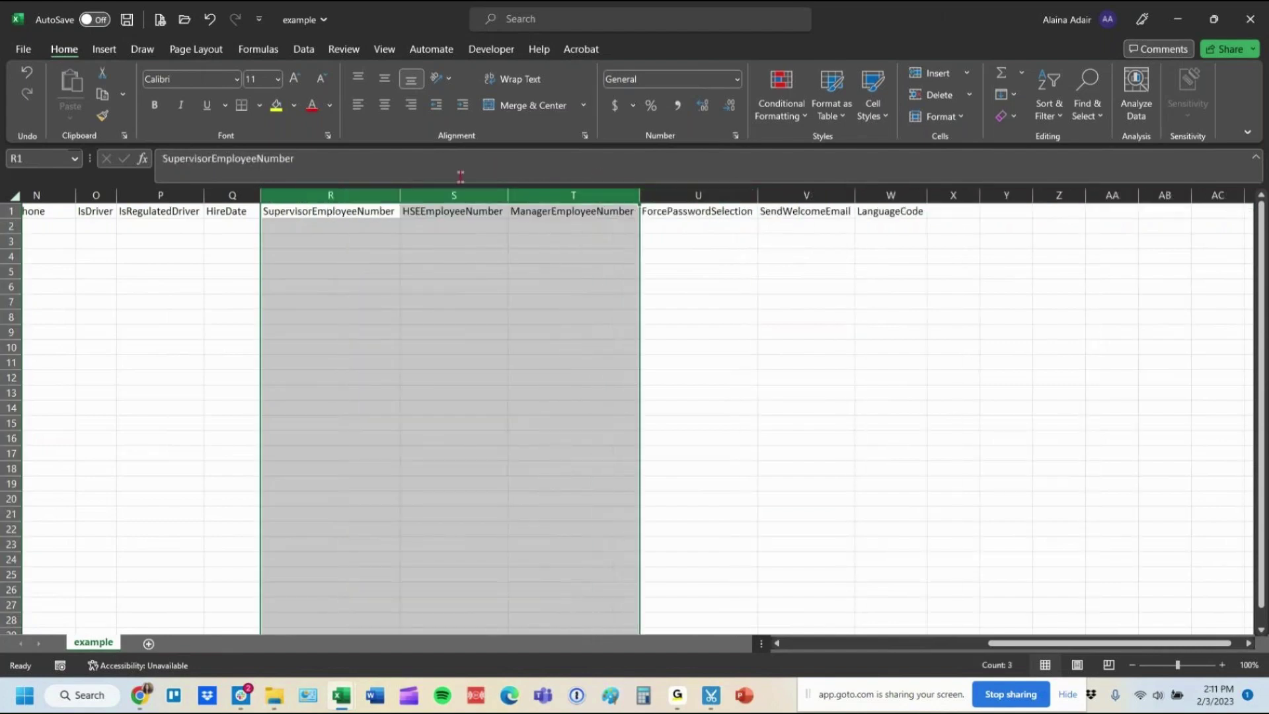
Delete the HSEEmployeeNumber, ManagerEmployeeNumber and LanguageCode columns.
{"action": "left_click_drag", "start_coordinate": [454, 195], "coordinate": [594, 213]}
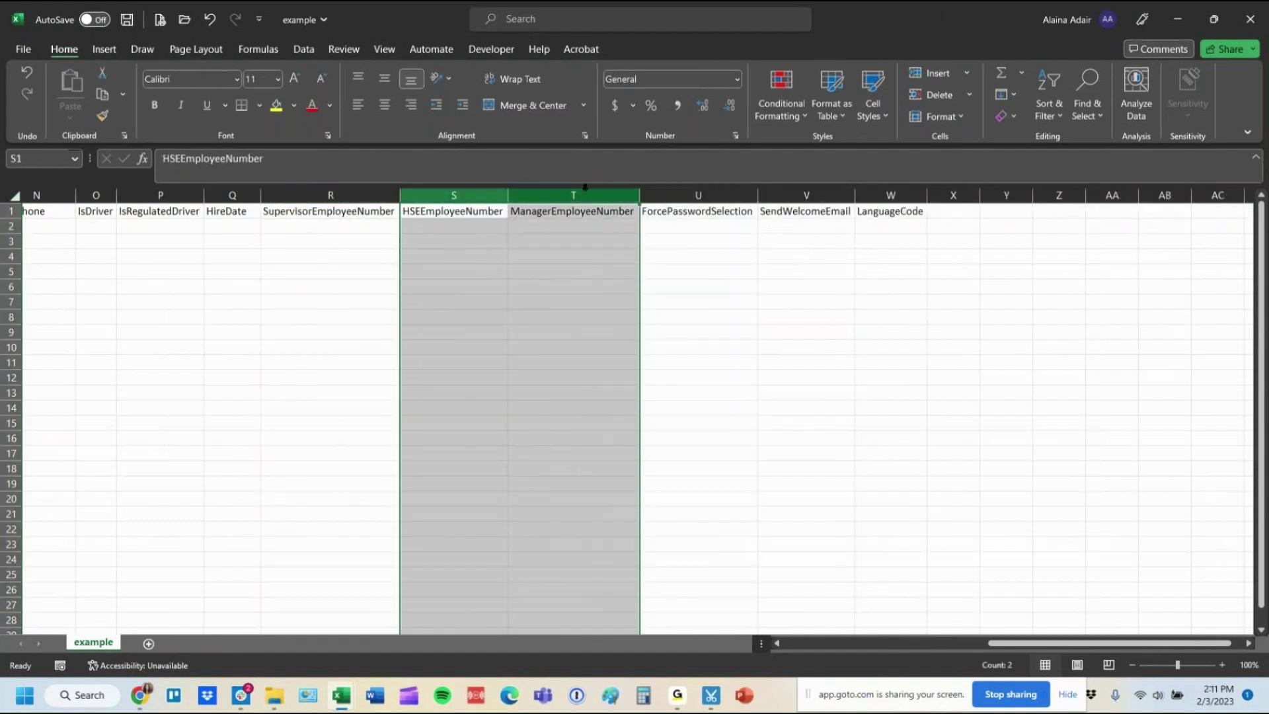
{"action": "key", "text": "ctrl+minus"}
{"action": "left_click", "coordinate": [643, 196]}
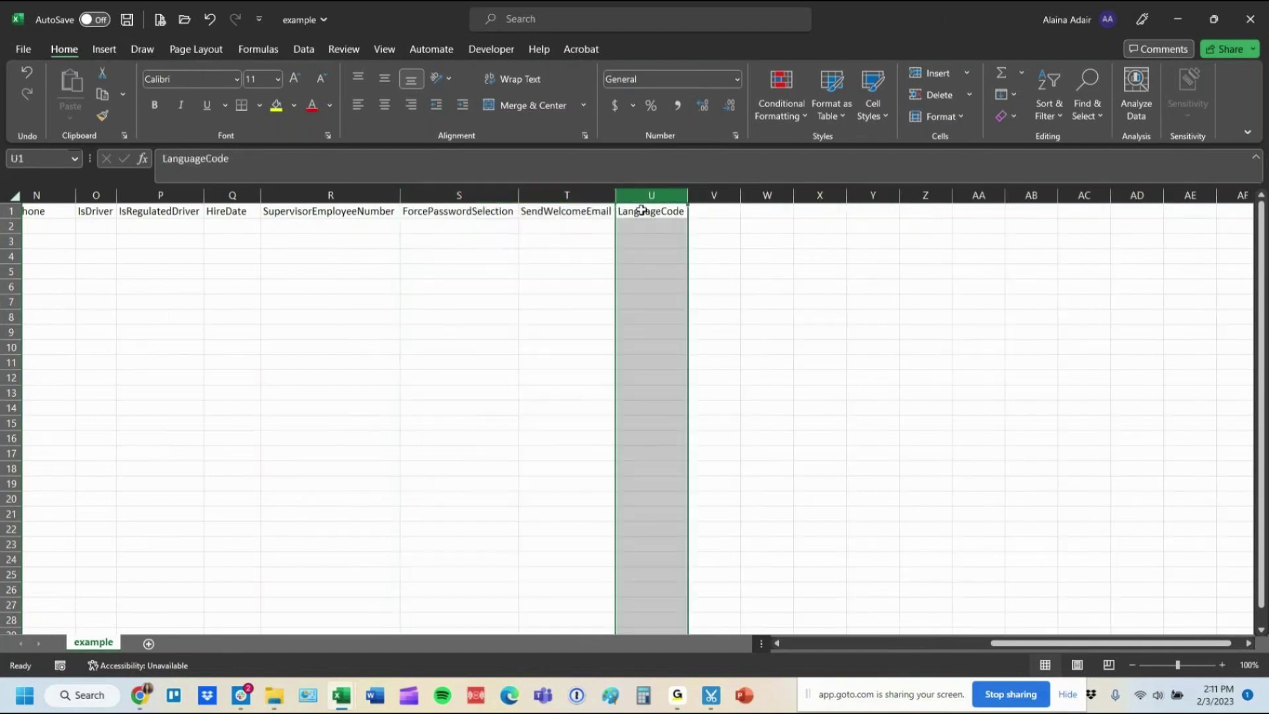
{"action": "key", "text": "ctrl+minus"}
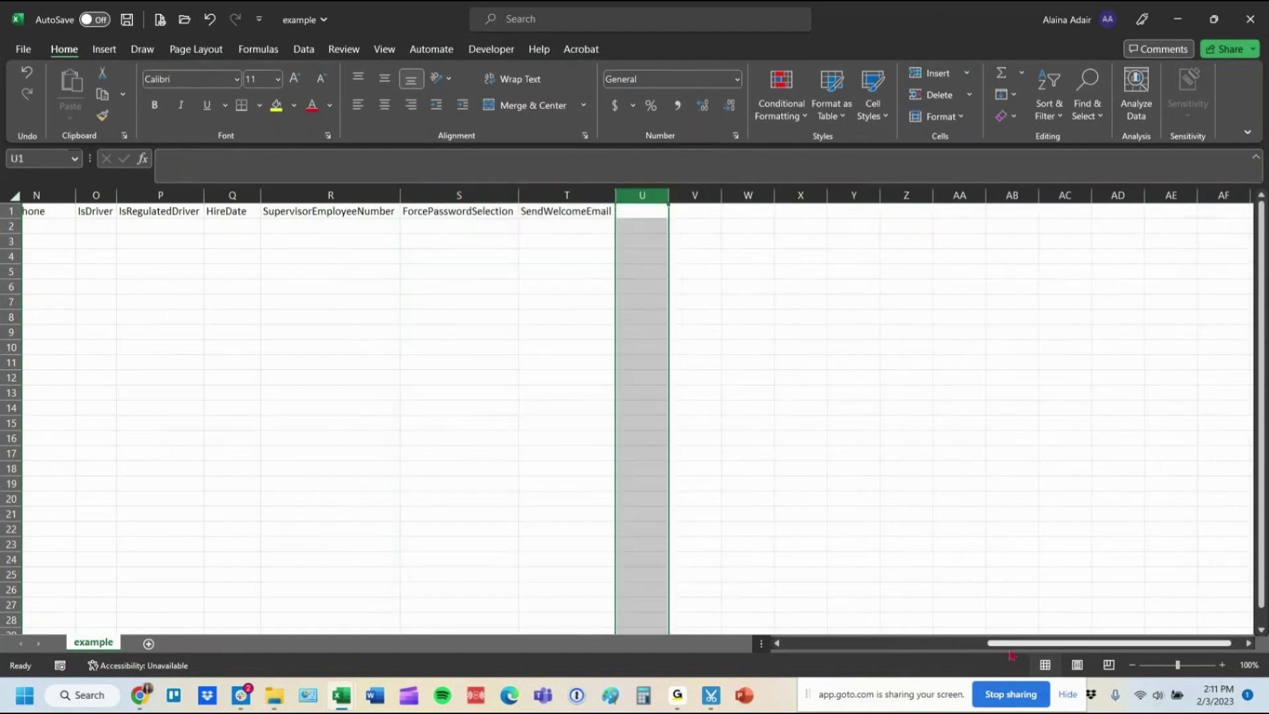
{"action": "left_click_drag", "start_coordinate": [1010, 645], "coordinate": [806, 644]}
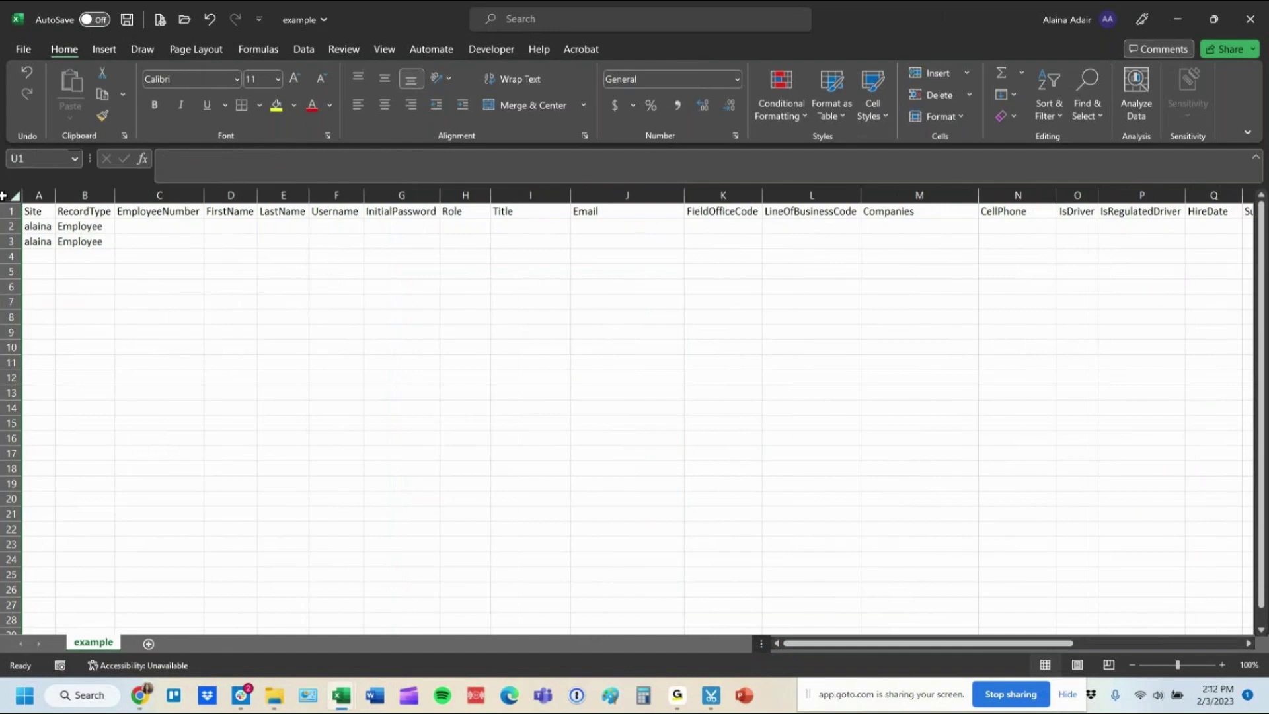
AutoFit the example sheet and snap it beside the EMPLOYEE workbook.
{"action": "left_click", "coordinate": [13, 195]}
{"action": "double_click", "coordinate": [111, 196]}
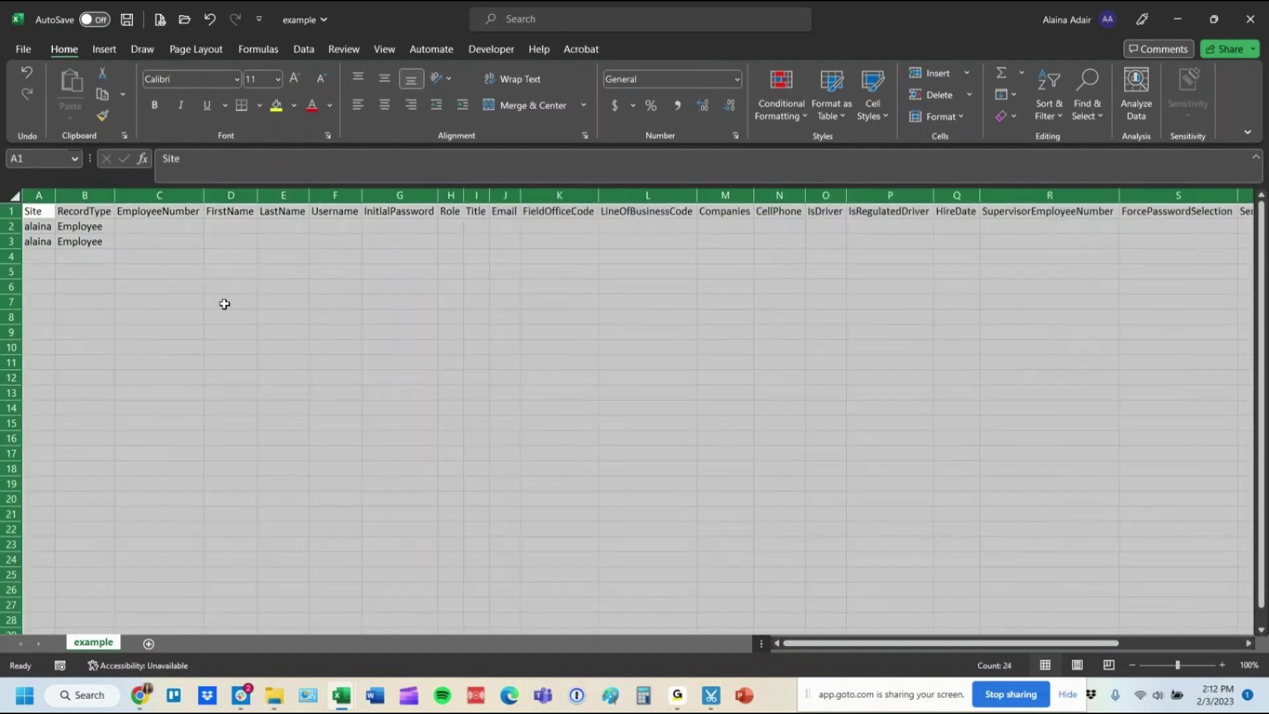
{"action": "left_click", "coordinate": [159, 227]}
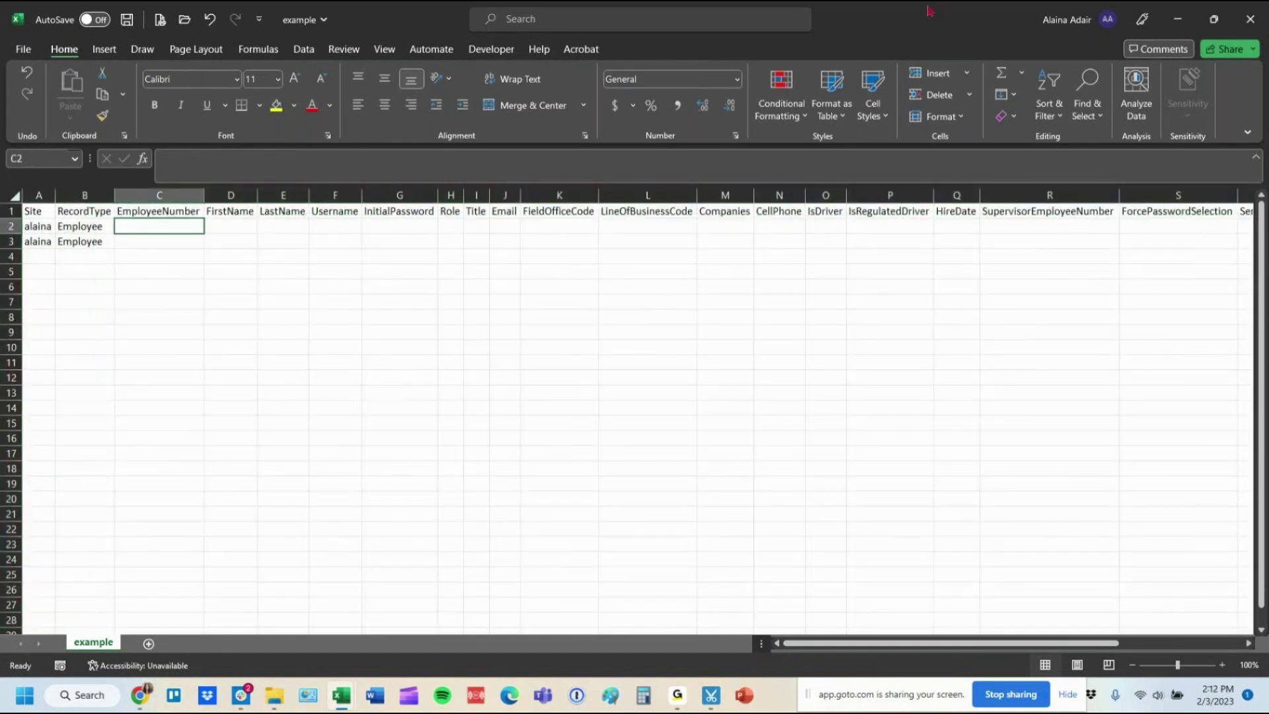
{"action": "key", "text": "super"}
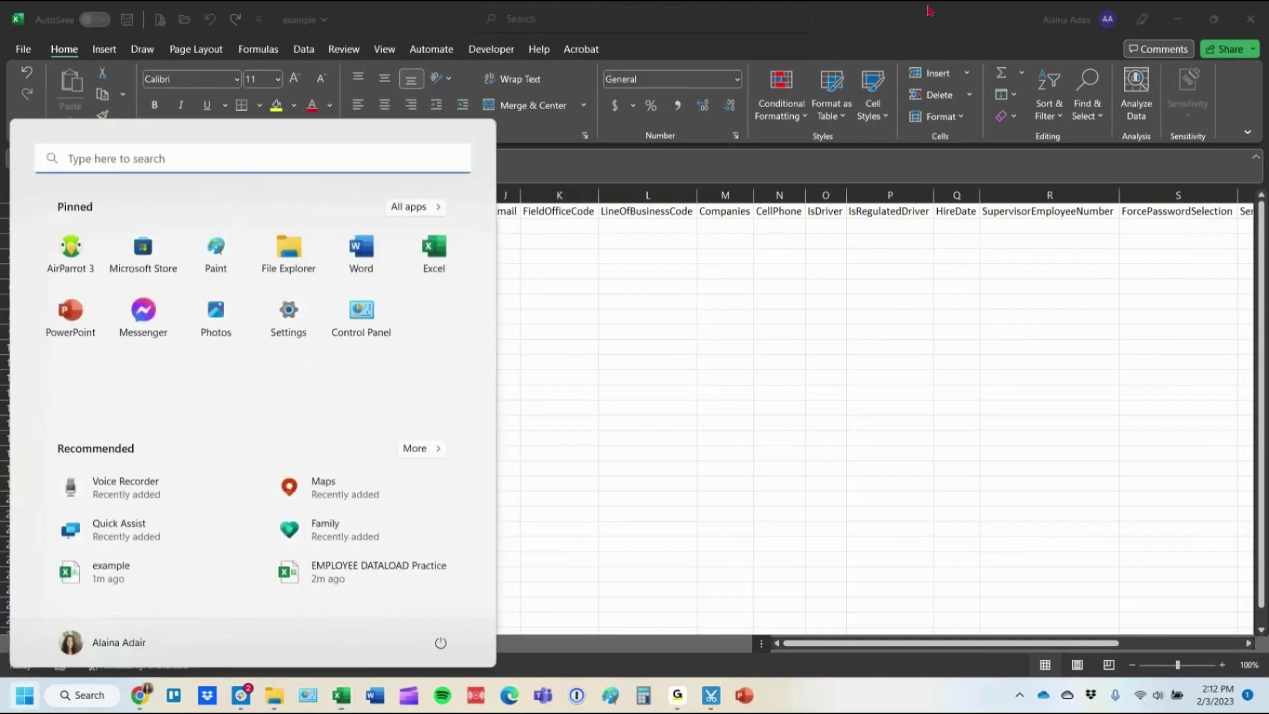
{"action": "key", "text": "super"}
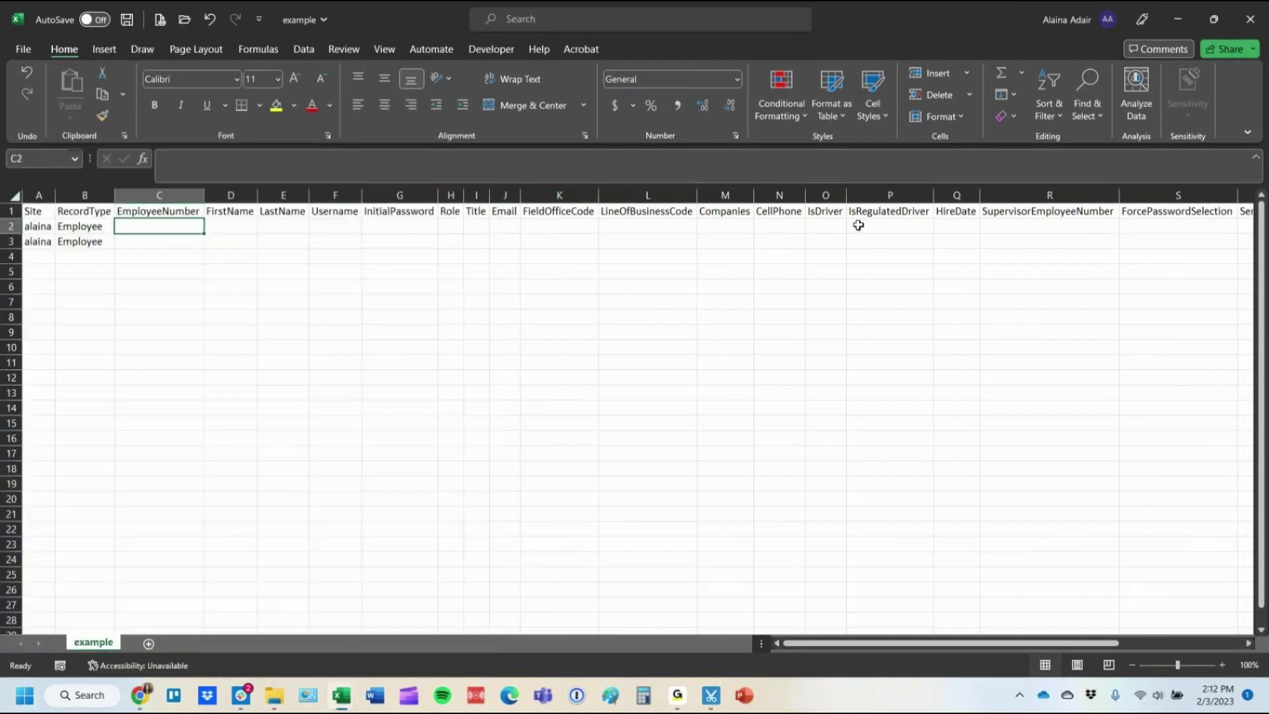
{"action": "key", "text": "super+Right"}
{"action": "left_click", "coordinate": [122, 222]}
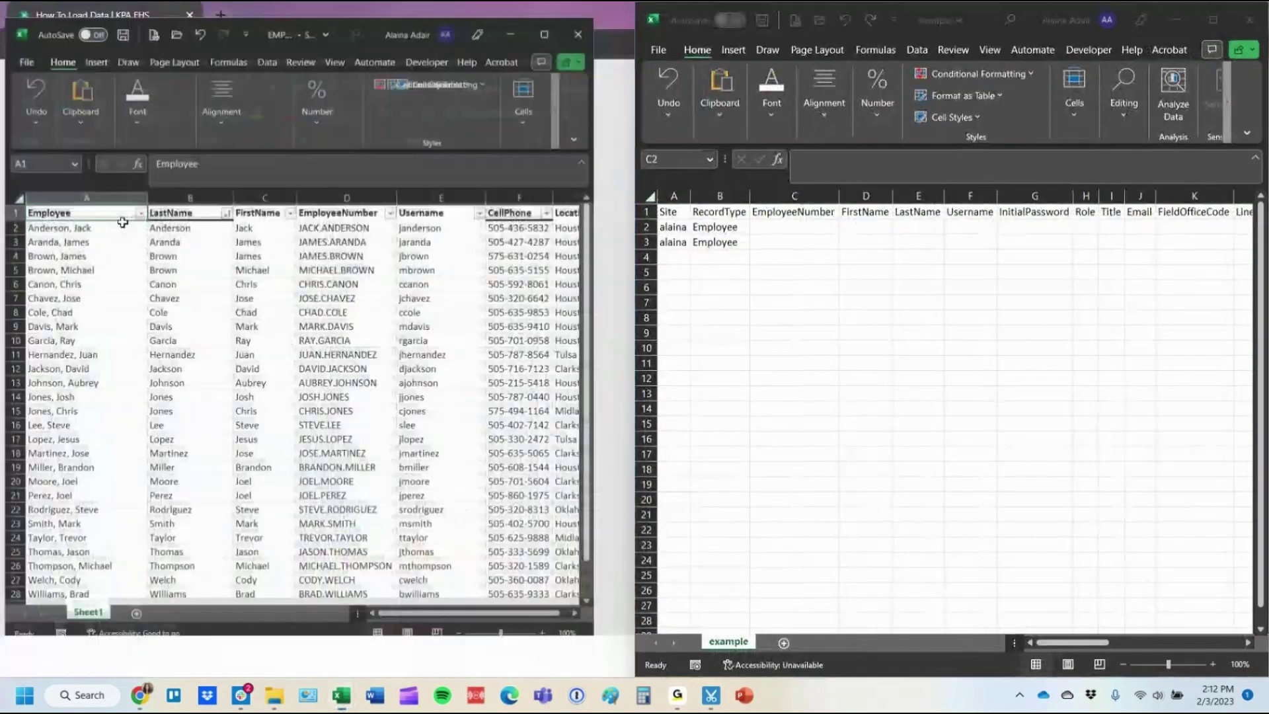
{"action": "left_click", "coordinate": [217, 239]}
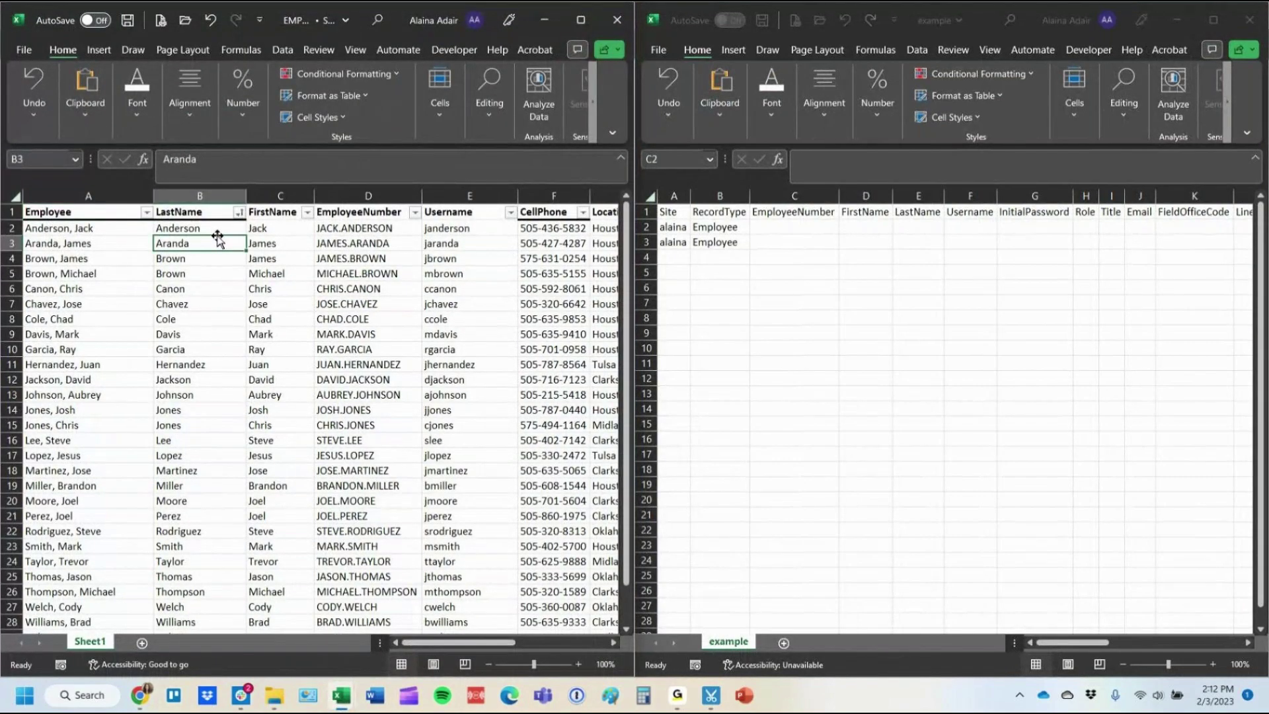
Copy the employees' last names into the example sheet's LastName column.
{"action": "left_click", "coordinate": [206, 228]}
{"action": "key", "text": "ctrl+shift+Down"}
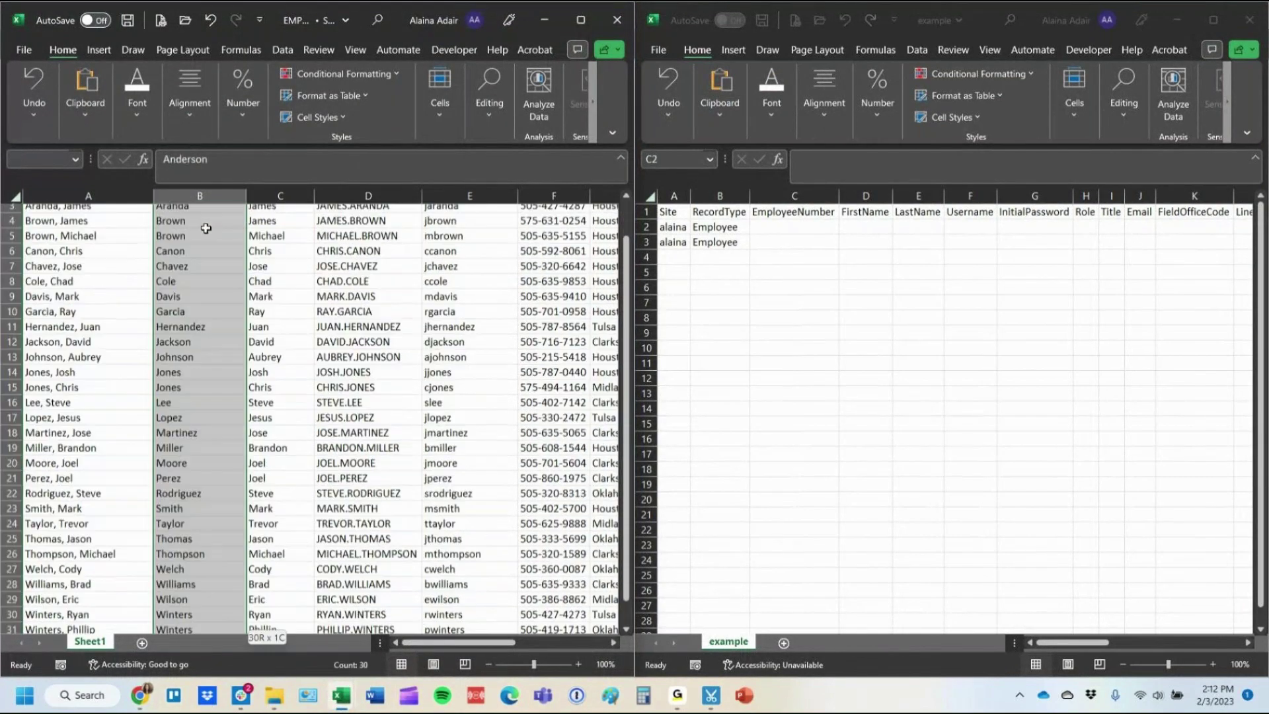
{"action": "key", "text": "ctrl+c"}
{"action": "left_click", "coordinate": [793, 227]}
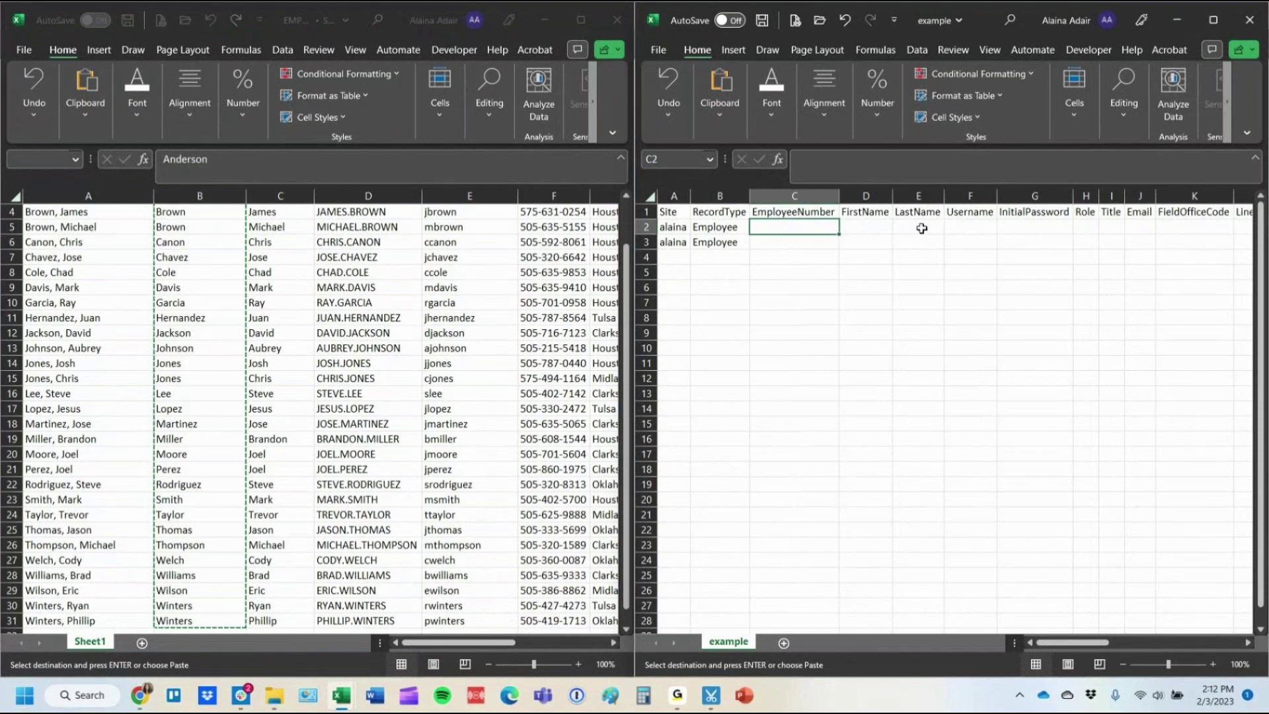
{"action": "left_click", "coordinate": [921, 227]}
{"action": "key", "text": "ctrl+v"}
{"action": "scroll", "coordinate": [296, 276], "scroll_direction": "up", "scroll_amount": 1}
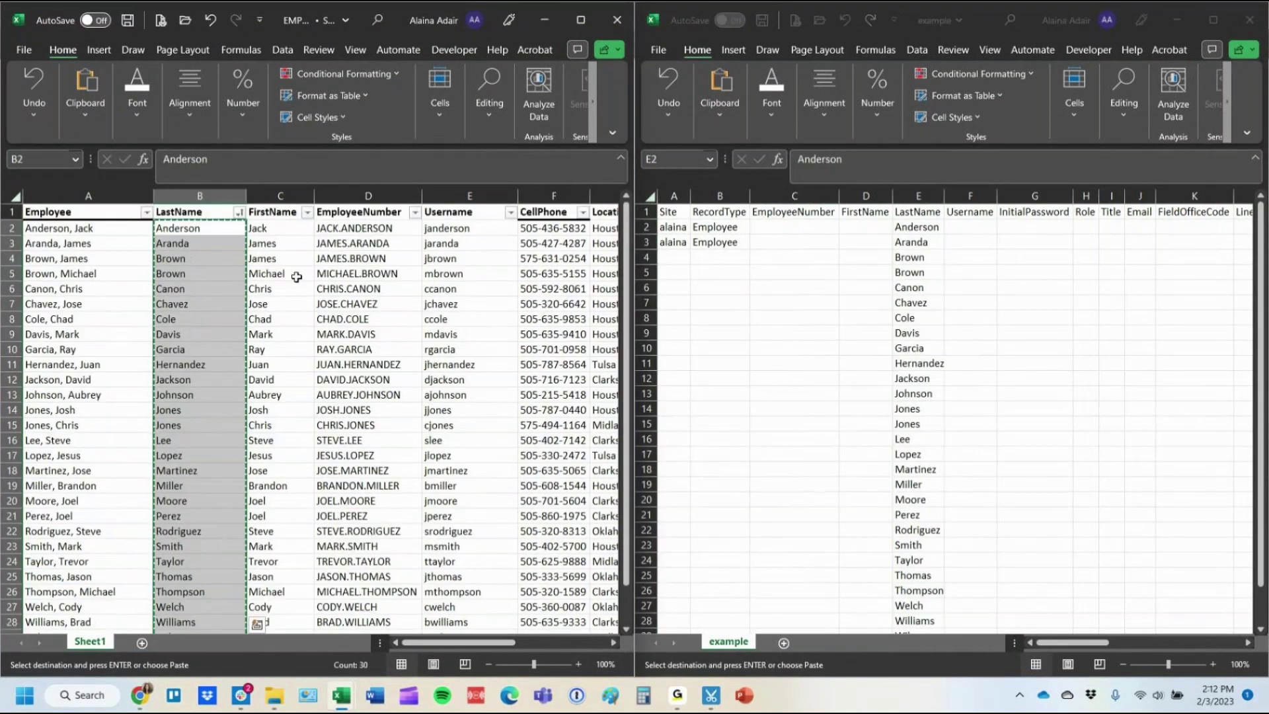
Copy the employees' first names into the FirstName column.
{"action": "left_click", "coordinate": [271, 228]}
{"action": "key", "text": "ctrl+shift+Down"}
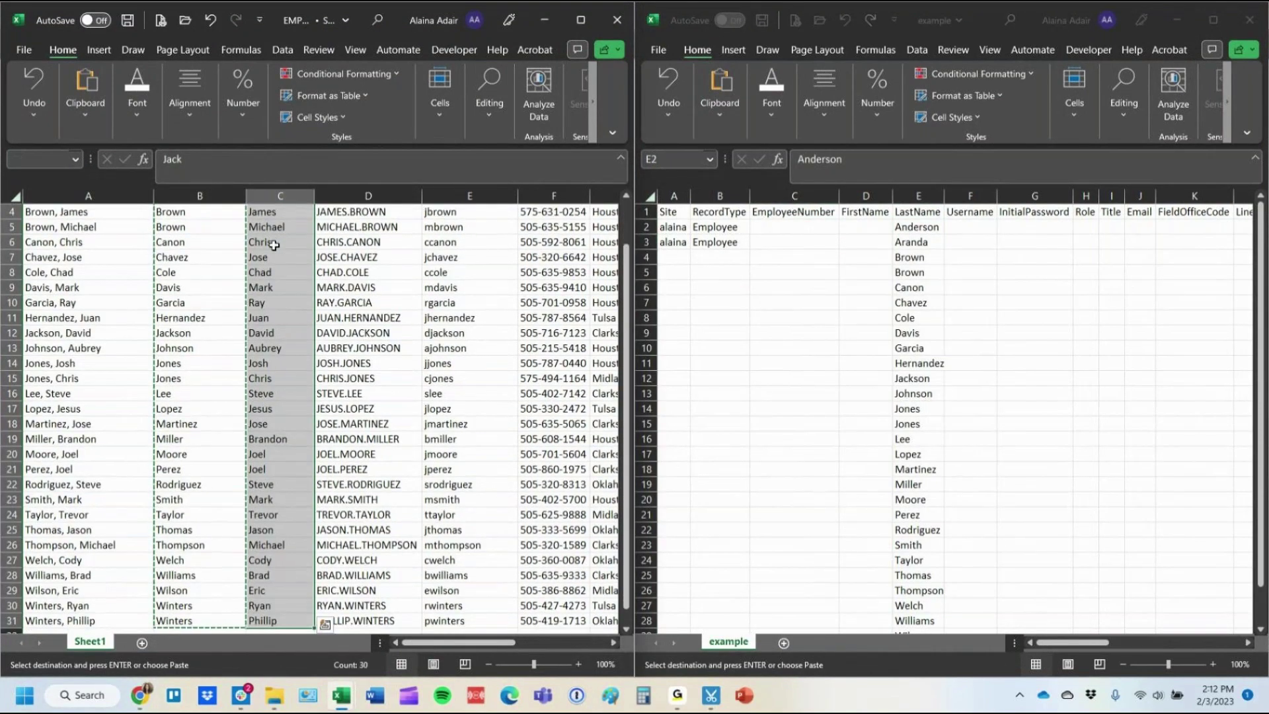
{"action": "key", "text": "ctrl+c"}
{"action": "key", "text": "alt+Tab"}
{"action": "key", "text": "Left"}
{"action": "key", "text": "ctrl+v"}
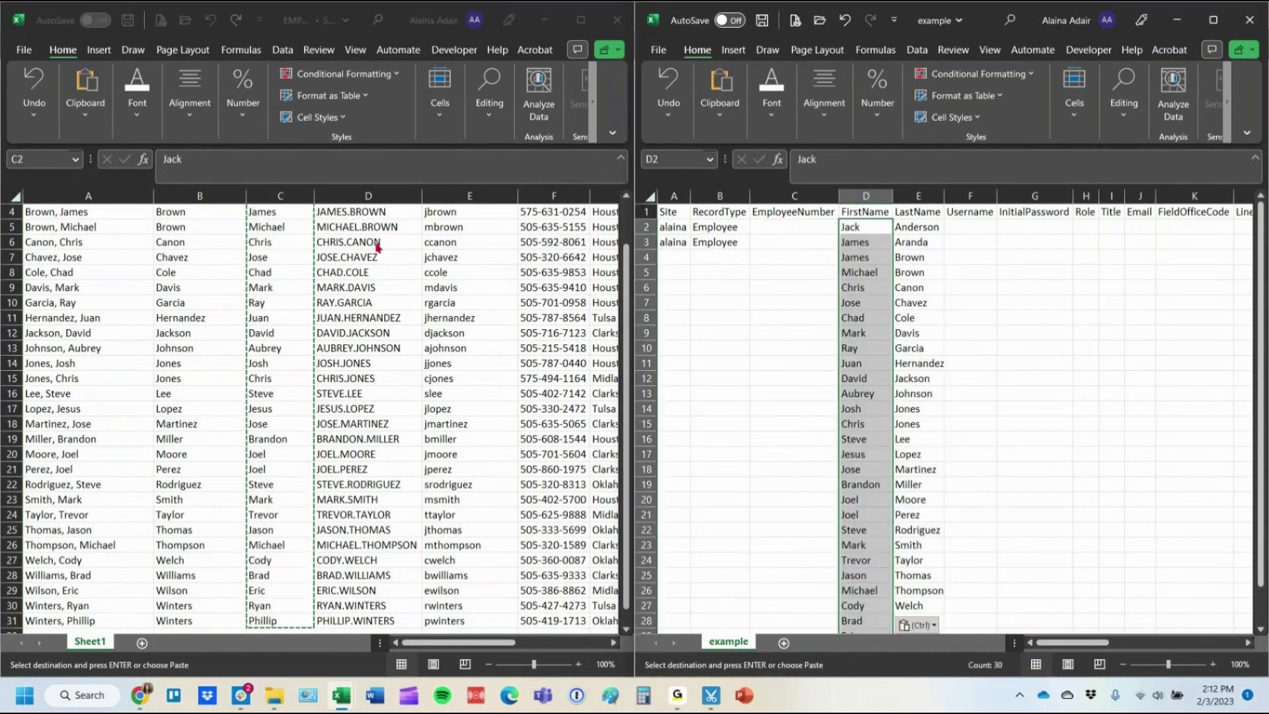
Copy the employee numbers into the EmployeeNumber column.
{"action": "key", "text": "alt+Tab"}
{"action": "scroll", "coordinate": [378, 248], "scroll_direction": "up", "scroll_amount": 1}
{"action": "left_click", "coordinate": [382, 228]}
{"action": "key", "text": "ctrl+shift+Down"}
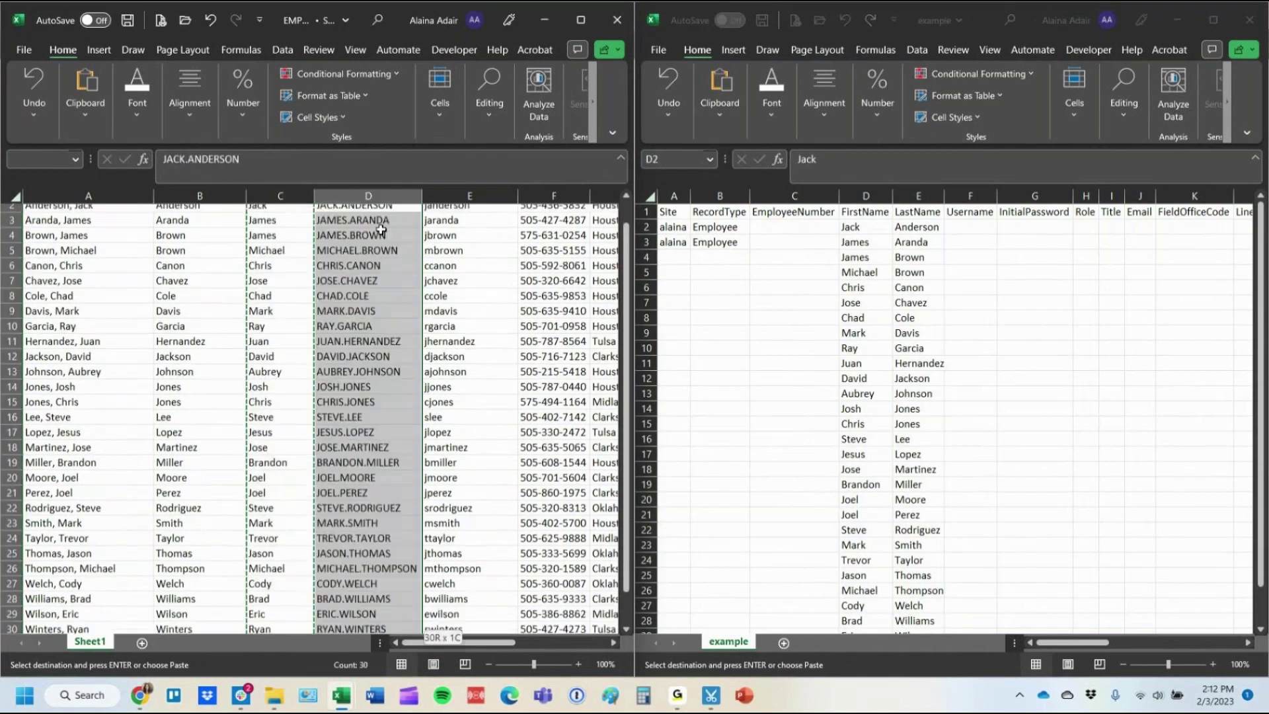
{"action": "key", "text": "ctrl+c"}
{"action": "left_click", "coordinate": [806, 225]}
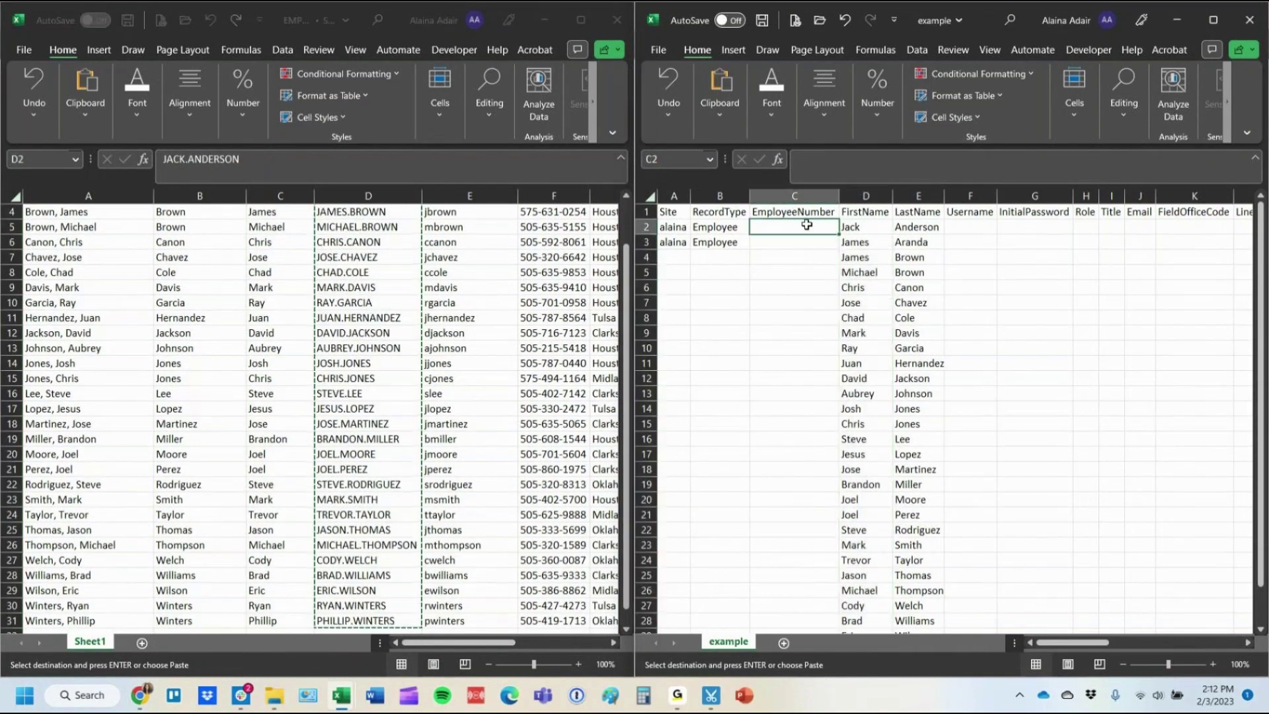
{"action": "key", "text": "ctrl+v"}
Copy the employees' usernames into the Username column.
{"action": "key", "text": "alt+Tab"}
{"action": "scroll", "coordinate": [455, 264], "scroll_direction": "up", "scroll_amount": 1}
{"action": "left_click", "coordinate": [455, 228]}
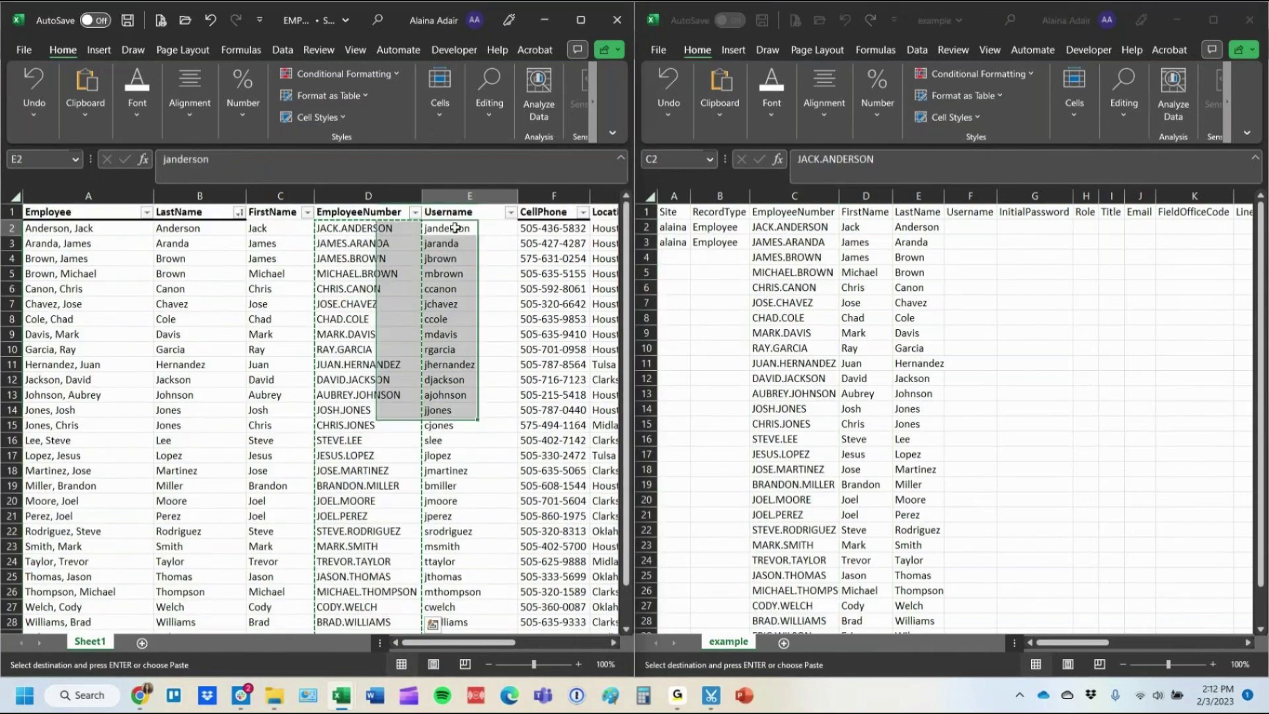
{"action": "key", "text": "ctrl+shift+Down"}
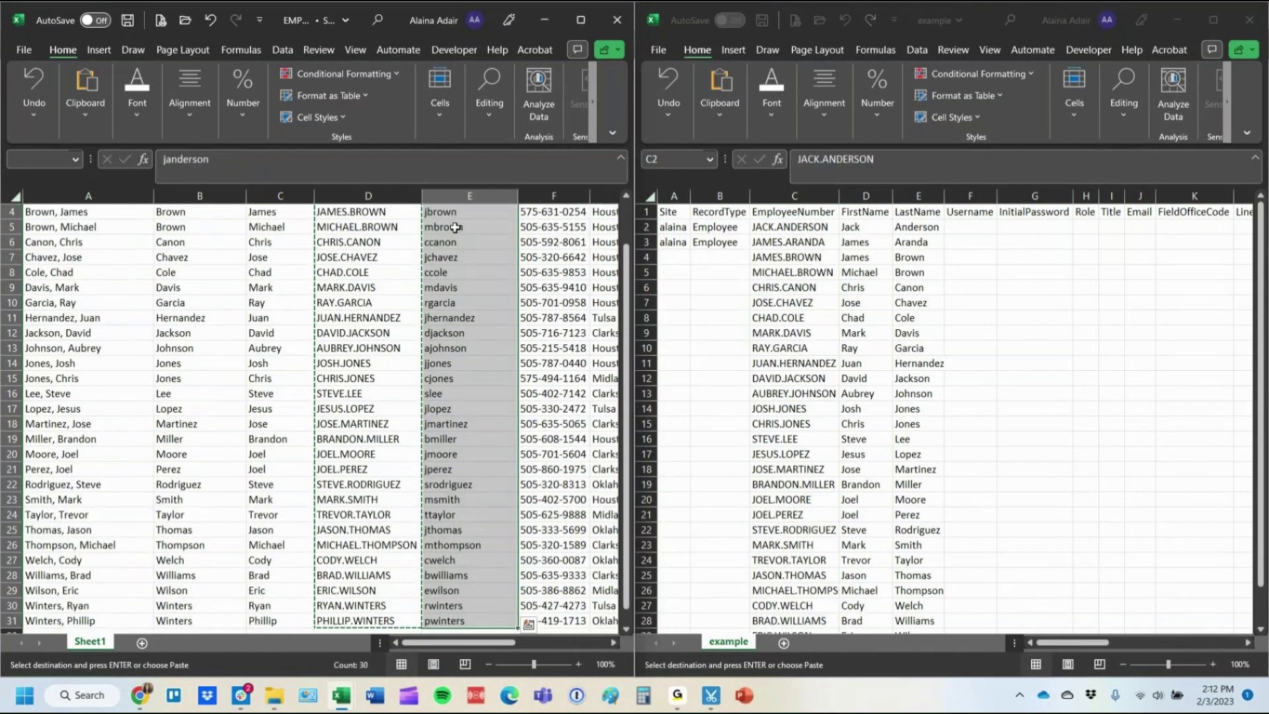
{"action": "key", "text": "ctrl+c"}
{"action": "key", "text": "alt+Tab"}
{"action": "left_click", "coordinate": [969, 227]}
{"action": "key", "text": "ctrl+v"}
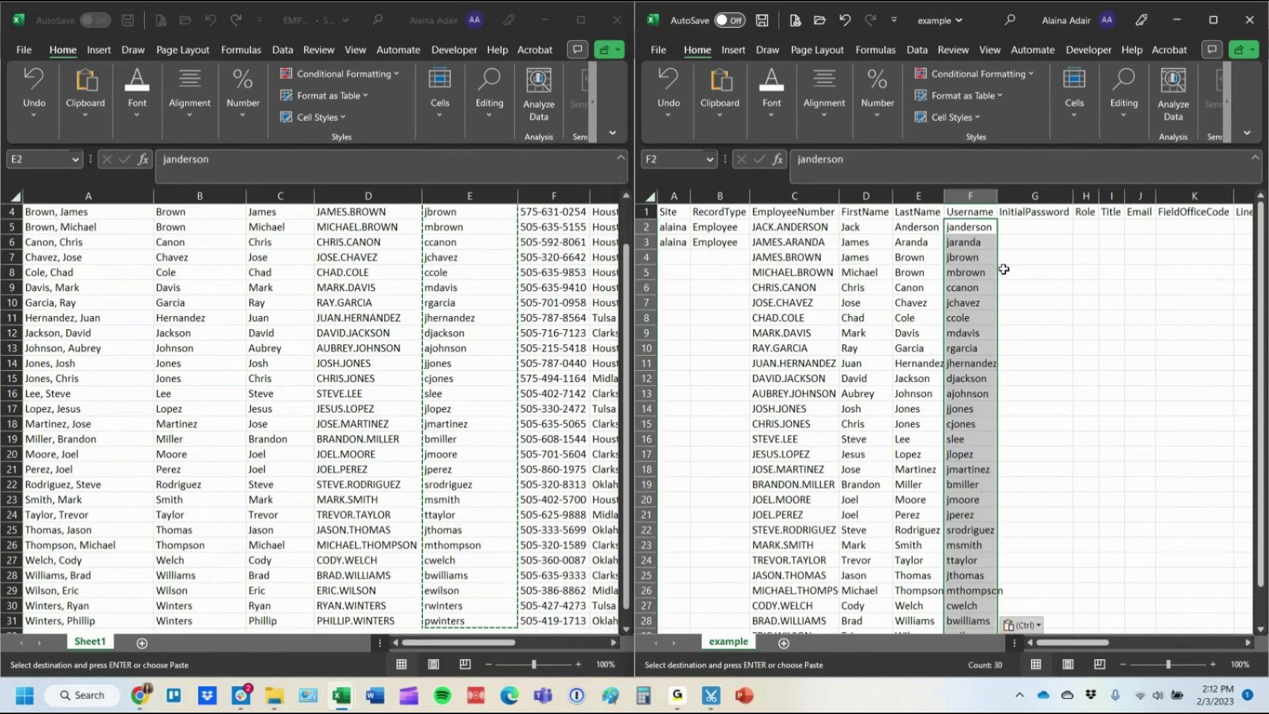
Fill the Site and RecordType values down every employee row.
{"action": "left_click_drag", "start_coordinate": [674, 241], "coordinate": [711, 242]}
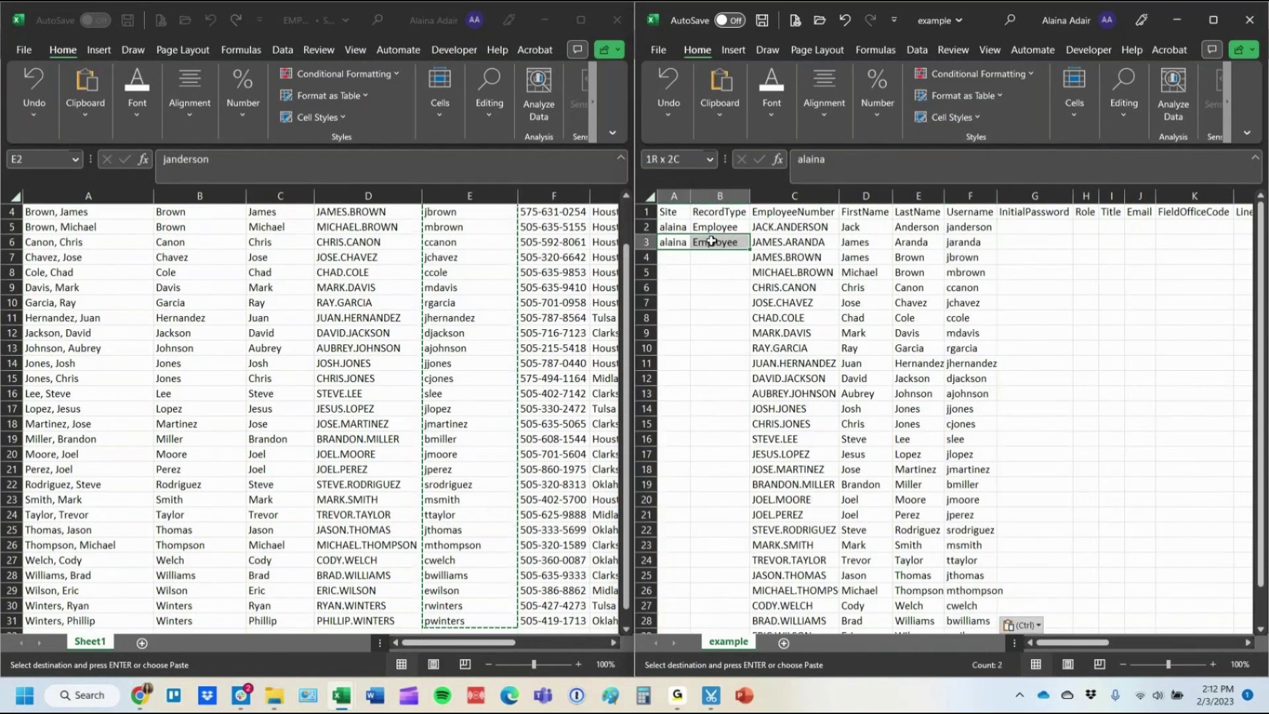
{"action": "double_click", "coordinate": [749, 249]}
{"action": "left_click", "coordinate": [801, 231]}
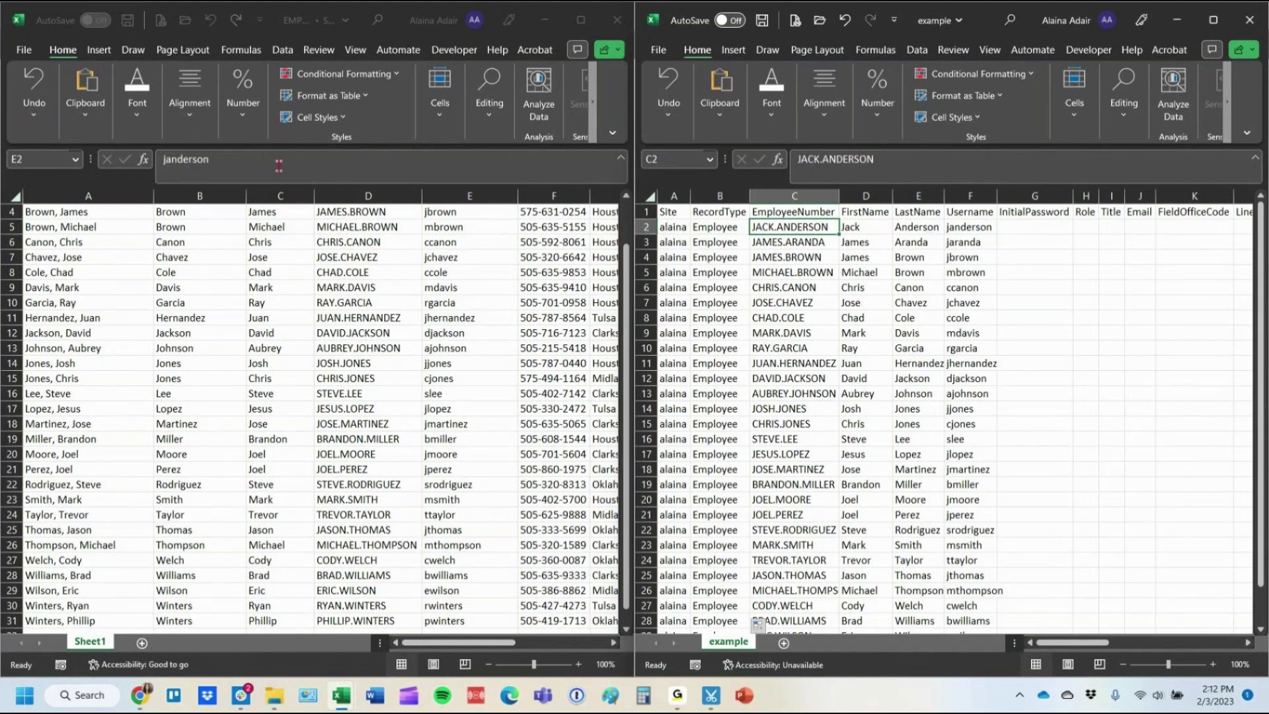
{"action": "left_click", "coordinate": [458, 333]}
{"action": "scroll", "coordinate": [477, 408], "scroll_direction": "up", "scroll_amount": 1}
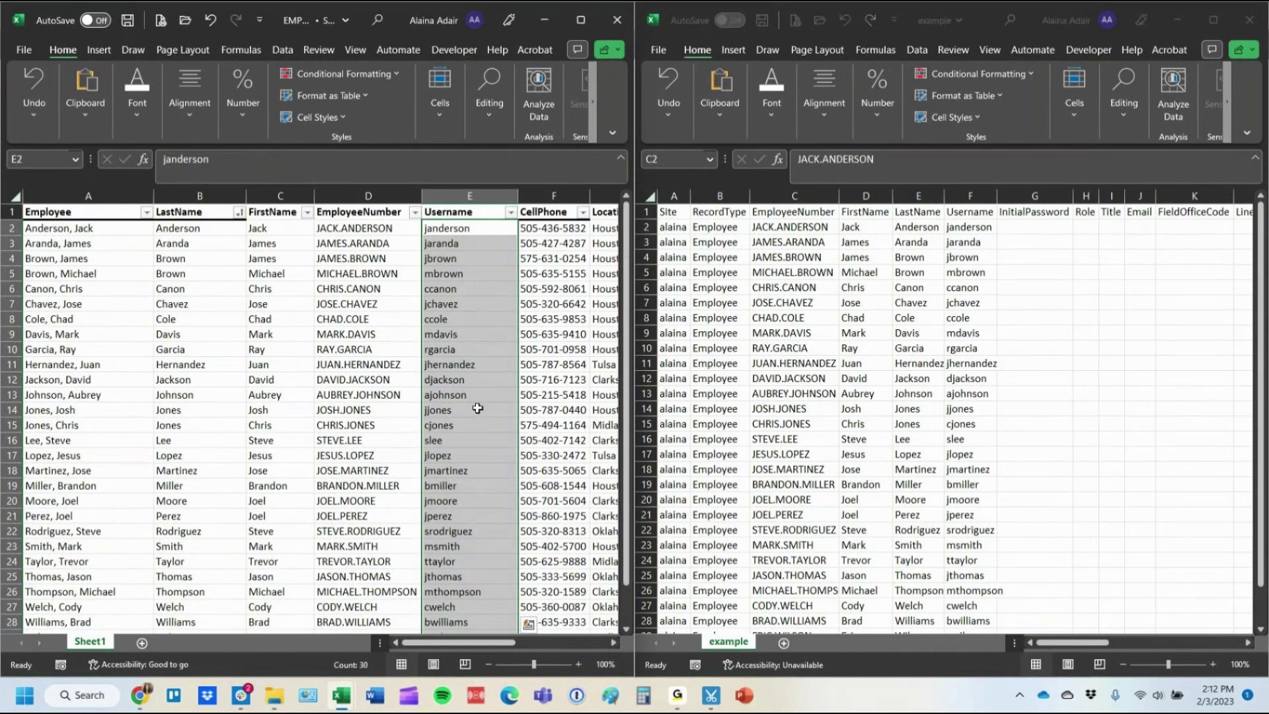
Copy the employees' cell phone numbers into the example sheet's CellPhone column.
{"action": "left_click", "coordinate": [550, 233]}
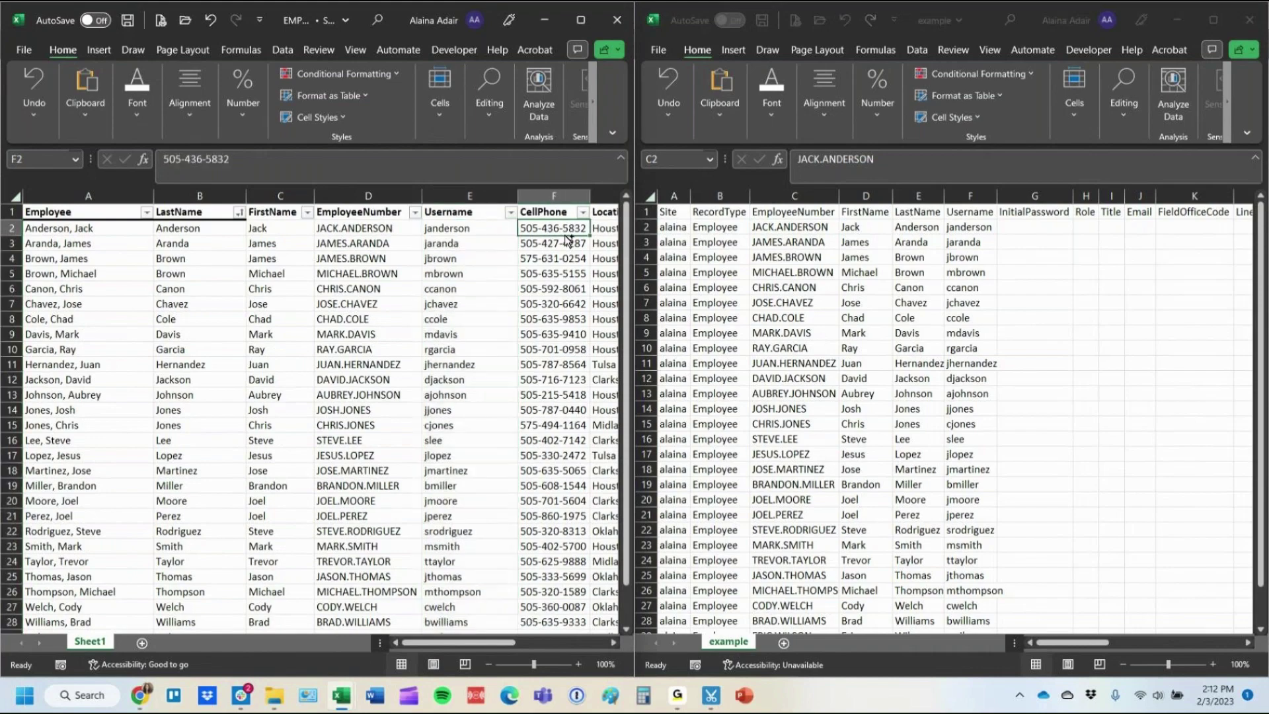
{"action": "key", "text": "ctrl+shift+Down"}
{"action": "key", "text": "ctrl+c"}
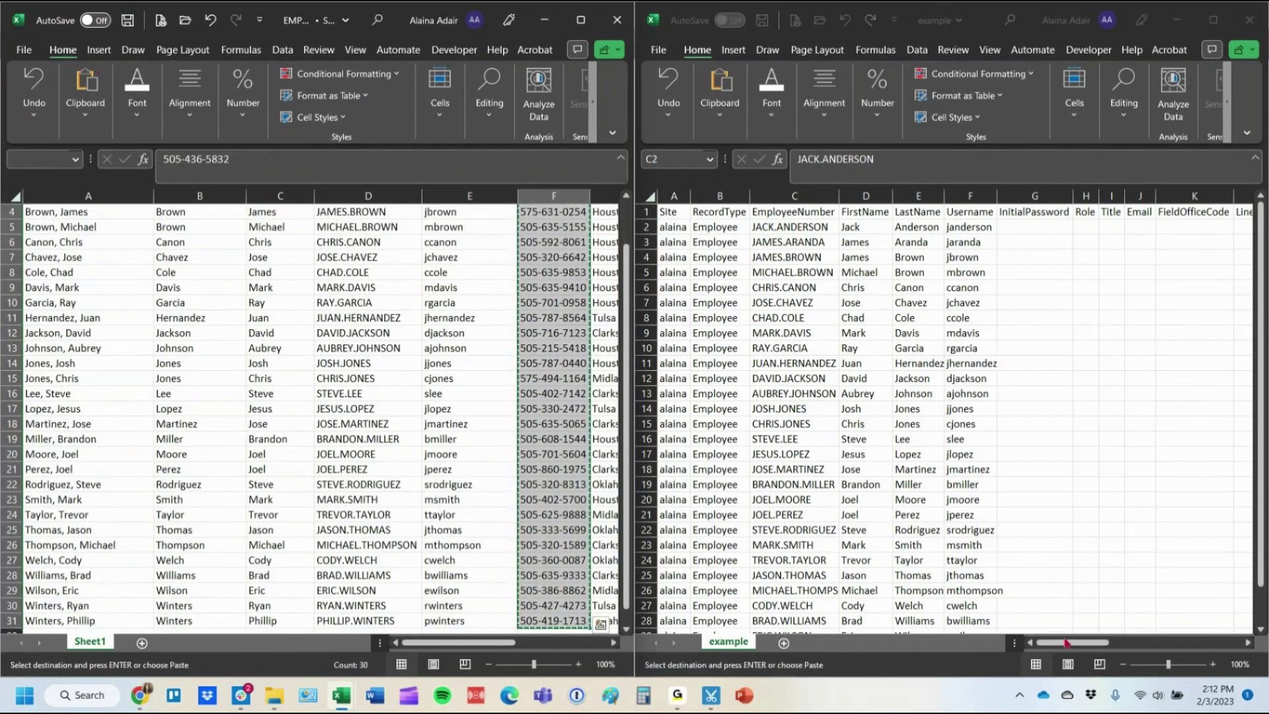
{"action": "left_click_drag", "start_coordinate": [1066, 642], "coordinate": [1076, 642]}
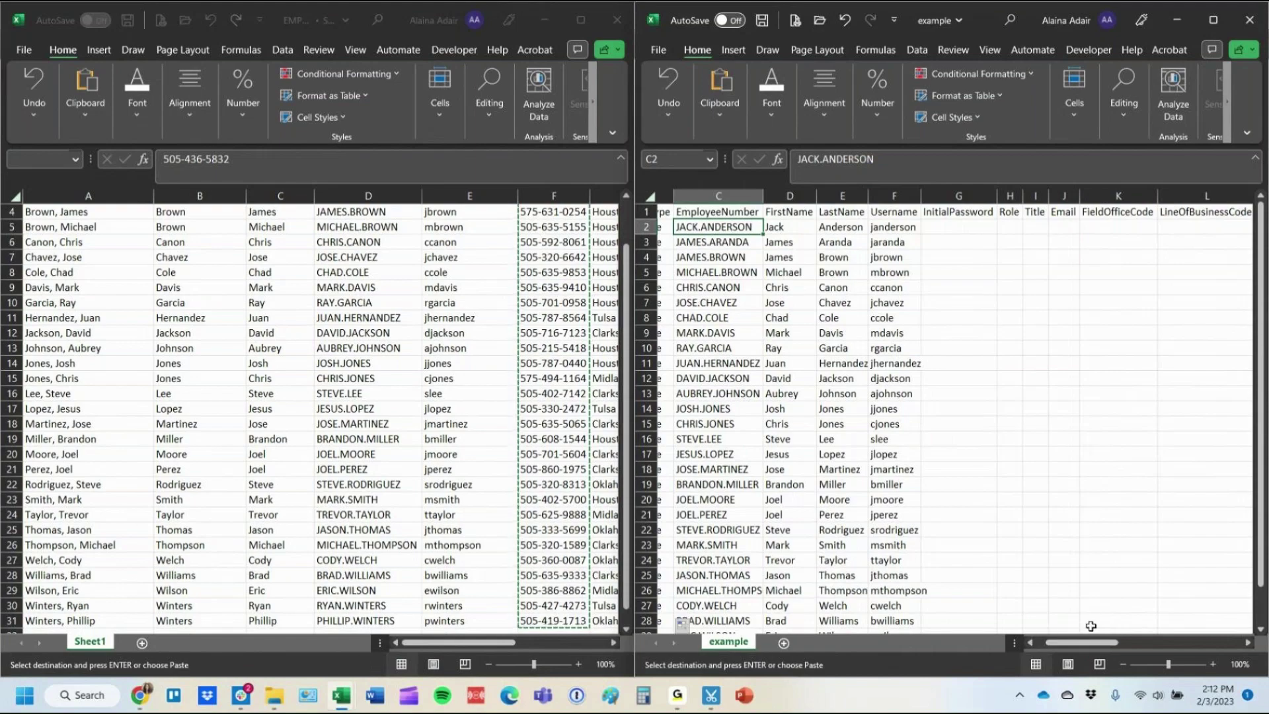
{"action": "left_click", "coordinate": [990, 228]}
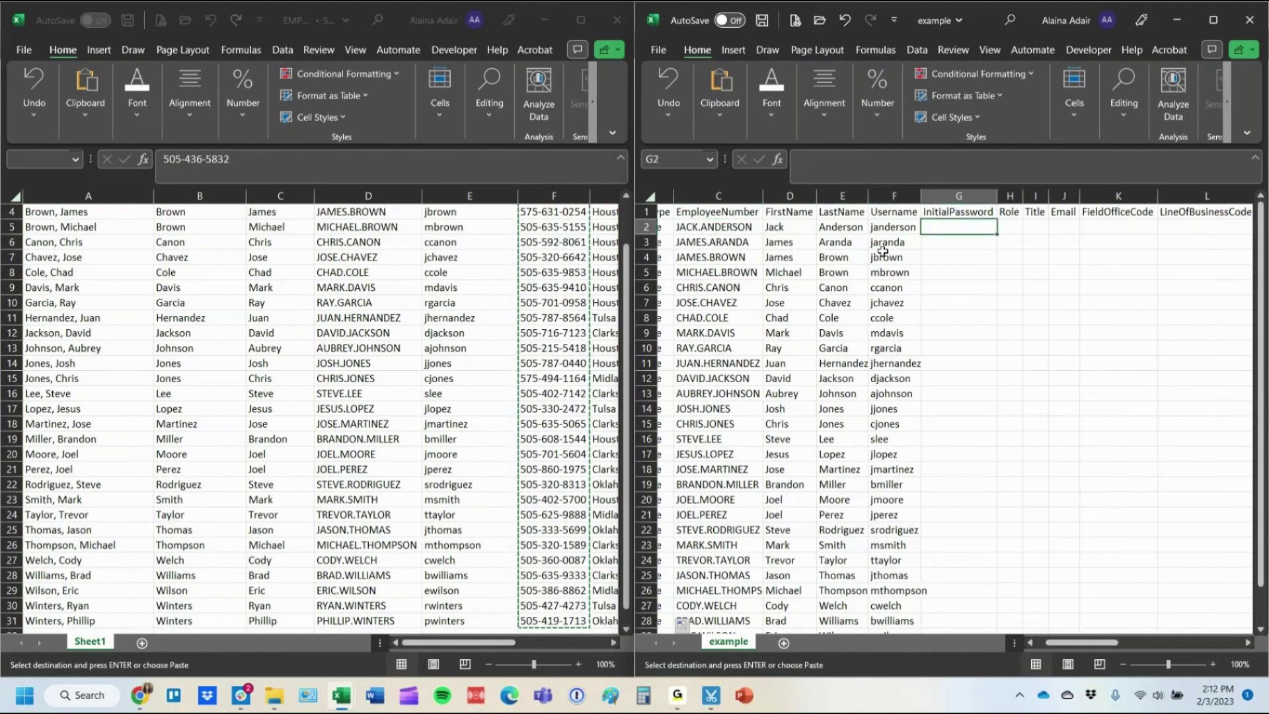
{"action": "left_click", "coordinate": [718, 227]}
{"action": "key", "text": "Right"}
{"action": "key", "text": "Right"}
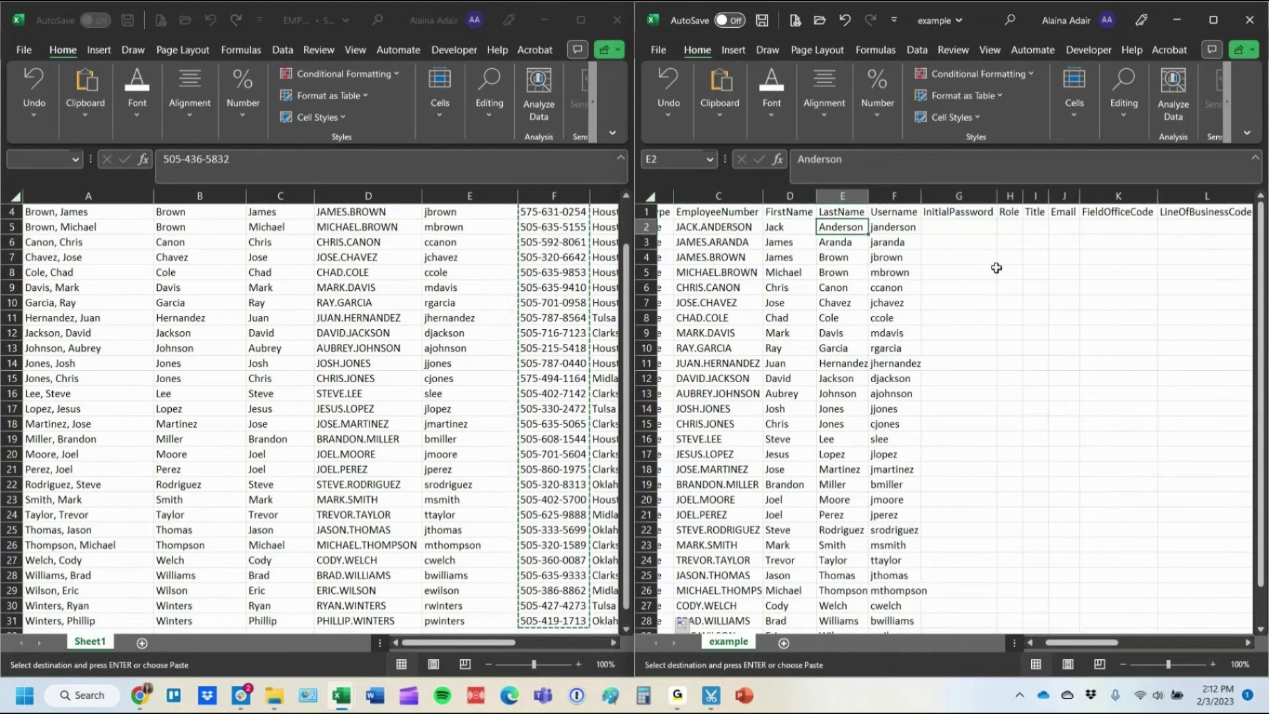
{"action": "key", "text": "Right"}
{"action": "key", "text": "Right"}
{"action": "key", "text": "Right"}
{"action": "key", "text": "Right"}
{"action": "key", "text": "Right"}
{"action": "key", "text": "Right"}
{"action": "key", "text": "Right"}
{"action": "key", "text": "Right"}
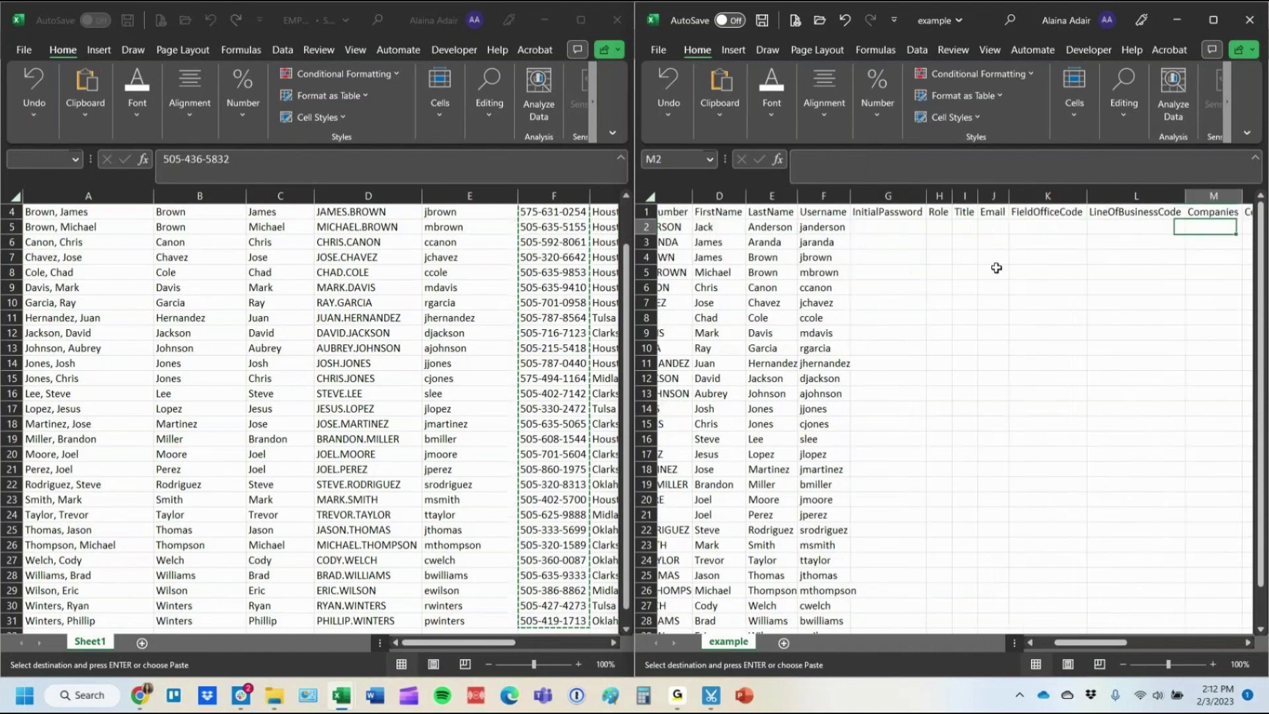
{"action": "key", "text": "Right"}
{"action": "key", "text": "ctrl+v"}
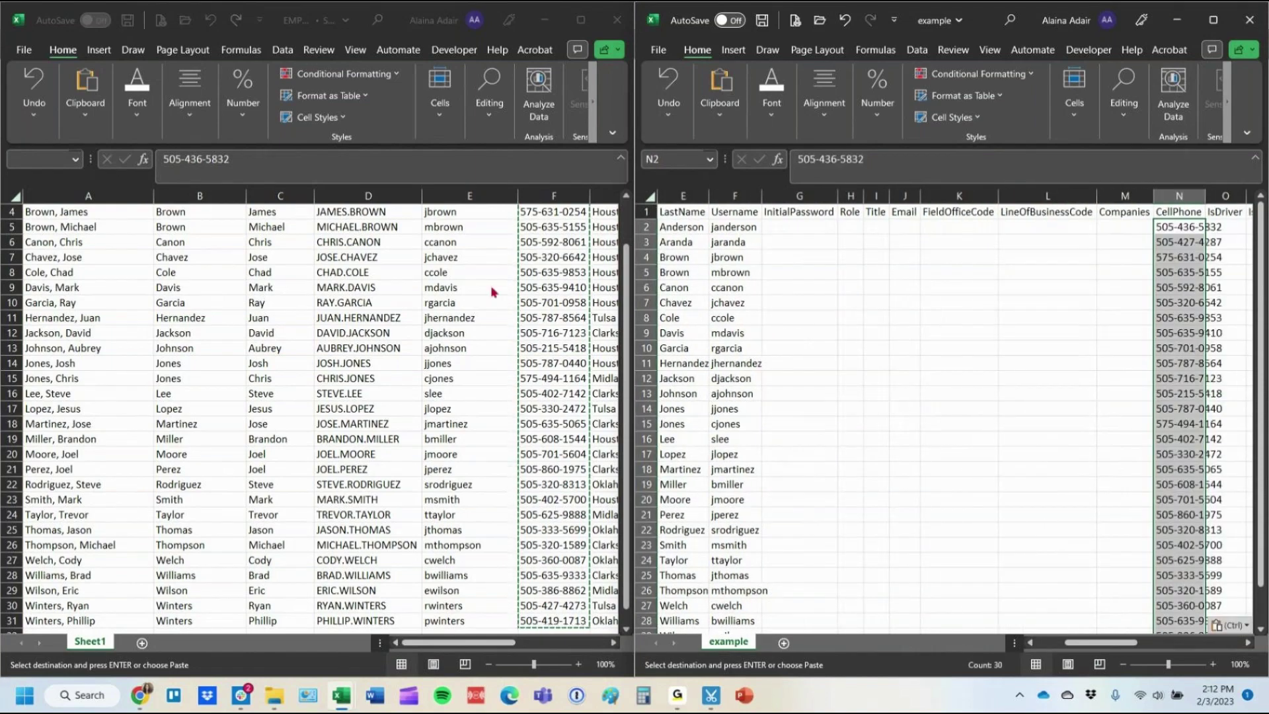
Copy each employee's Location into the FieldOfficeCode column.
{"action": "left_click", "coordinate": [493, 292]}
{"action": "scroll", "coordinate": [493, 291], "scroll_direction": "up", "scroll_amount": 3}
{"action": "left_click", "coordinate": [552, 226]}
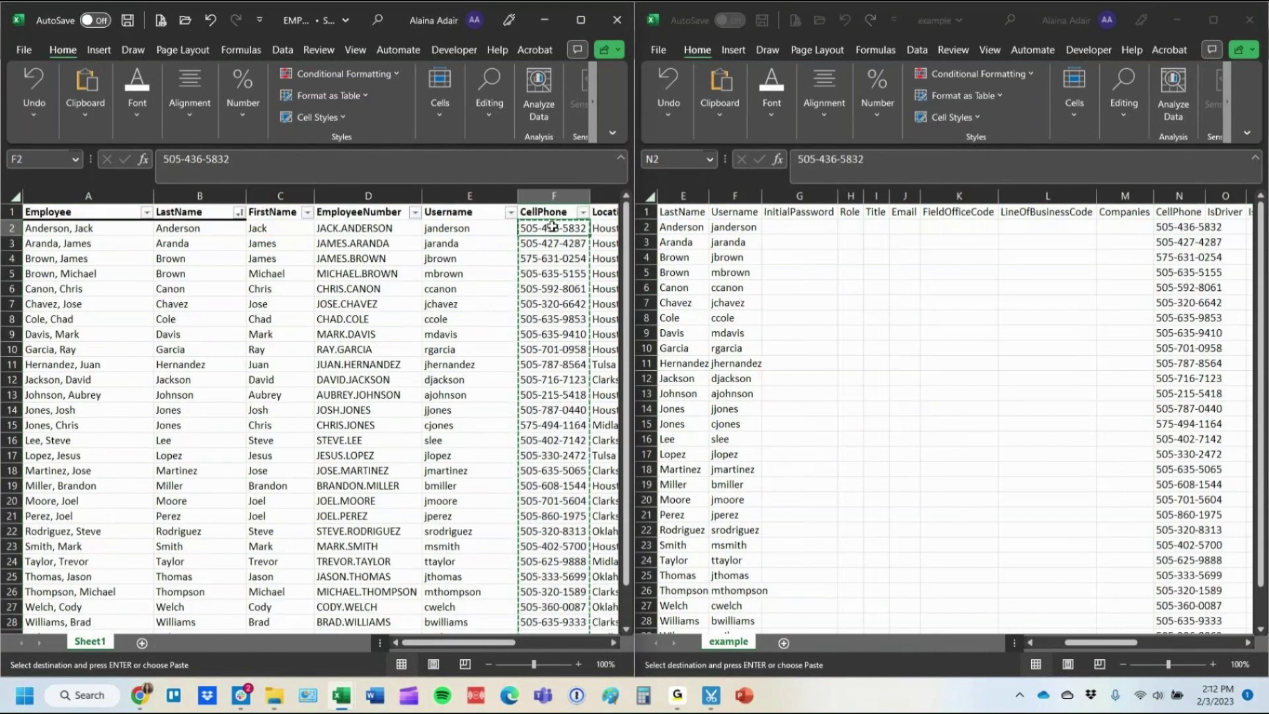
{"action": "key", "text": "Right"}
{"action": "key", "text": "Right"}
{"action": "key", "text": "Right"}
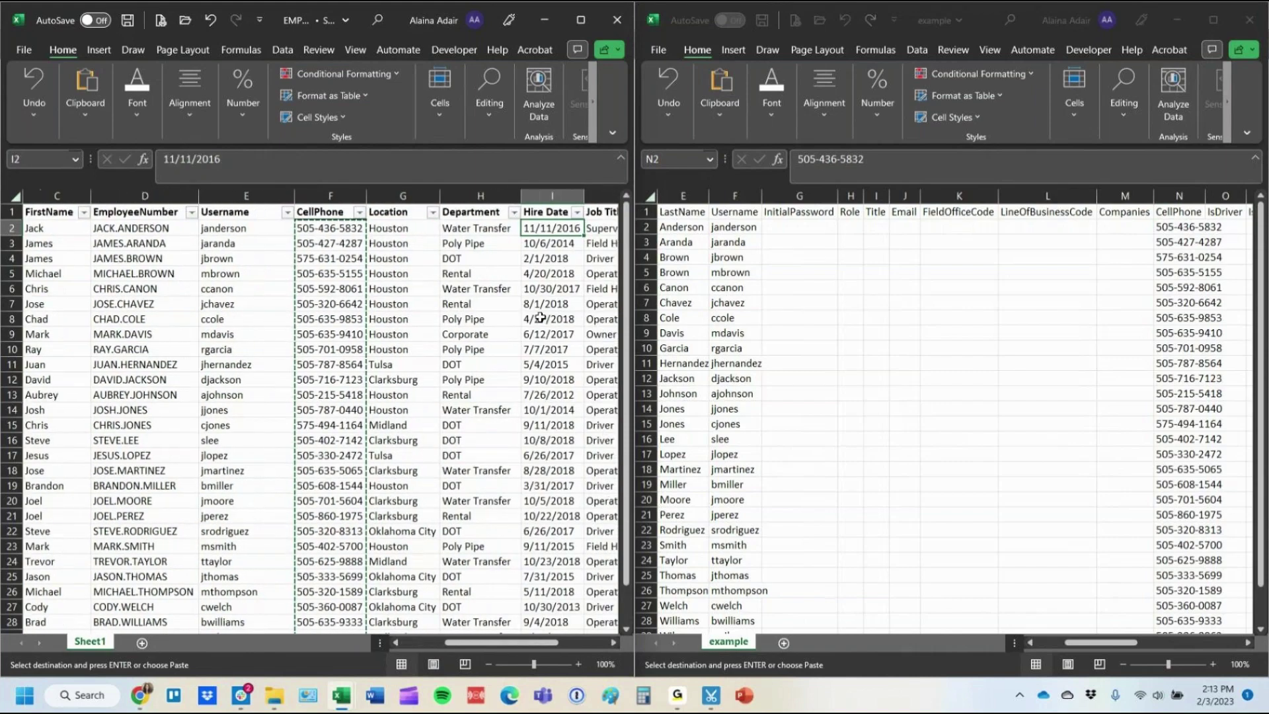
{"action": "key", "text": "Left"}
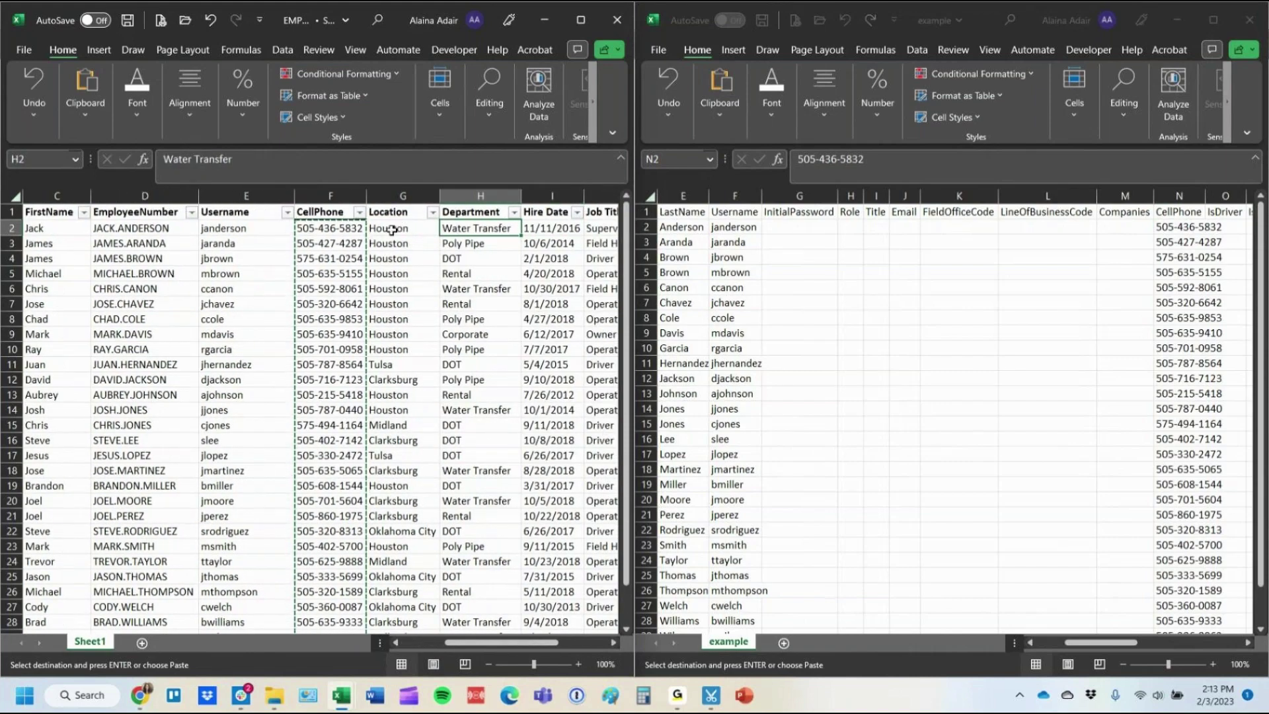
{"action": "left_click_drag", "start_coordinate": [392, 229], "coordinate": [399, 628]}
{"action": "key", "text": "ctrl+c"}
{"action": "left_click", "coordinate": [960, 228]}
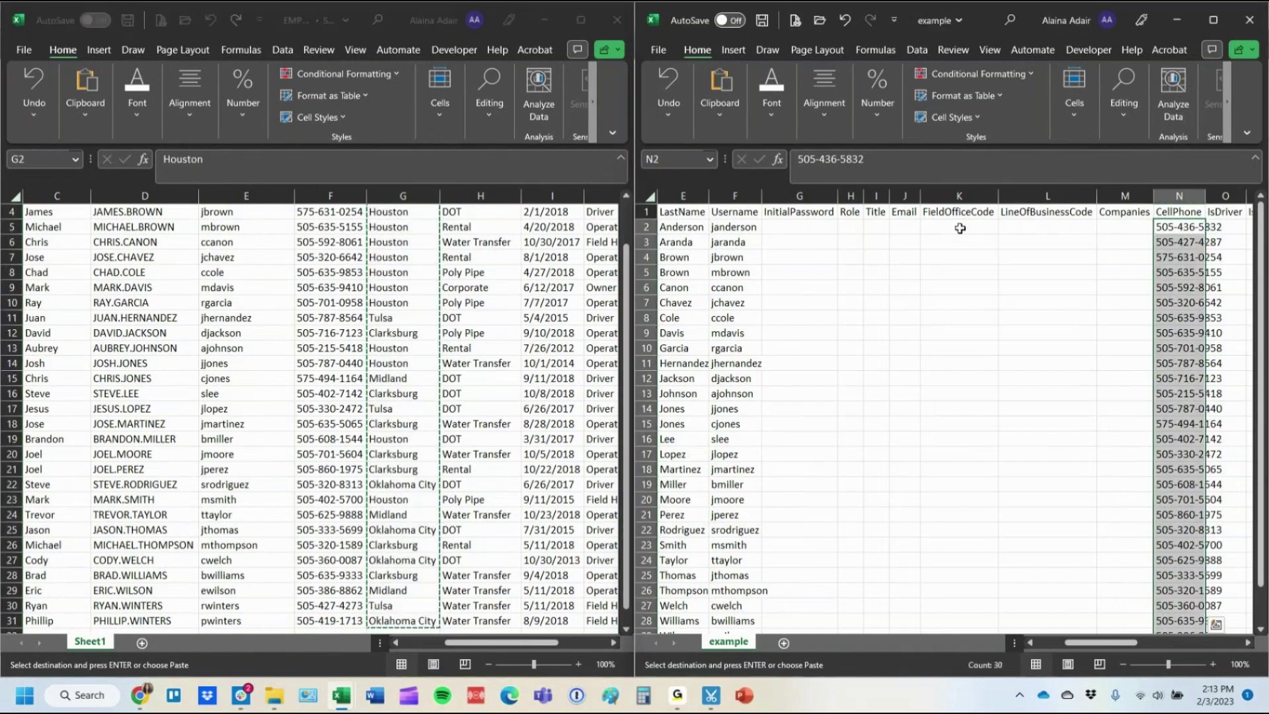
{"action": "left_click", "coordinate": [960, 228]}
{"action": "key", "text": "ctrl+v"}
Copy the Department values into the LineOfBusinessCode column.
{"action": "left_click", "coordinate": [447, 274]}
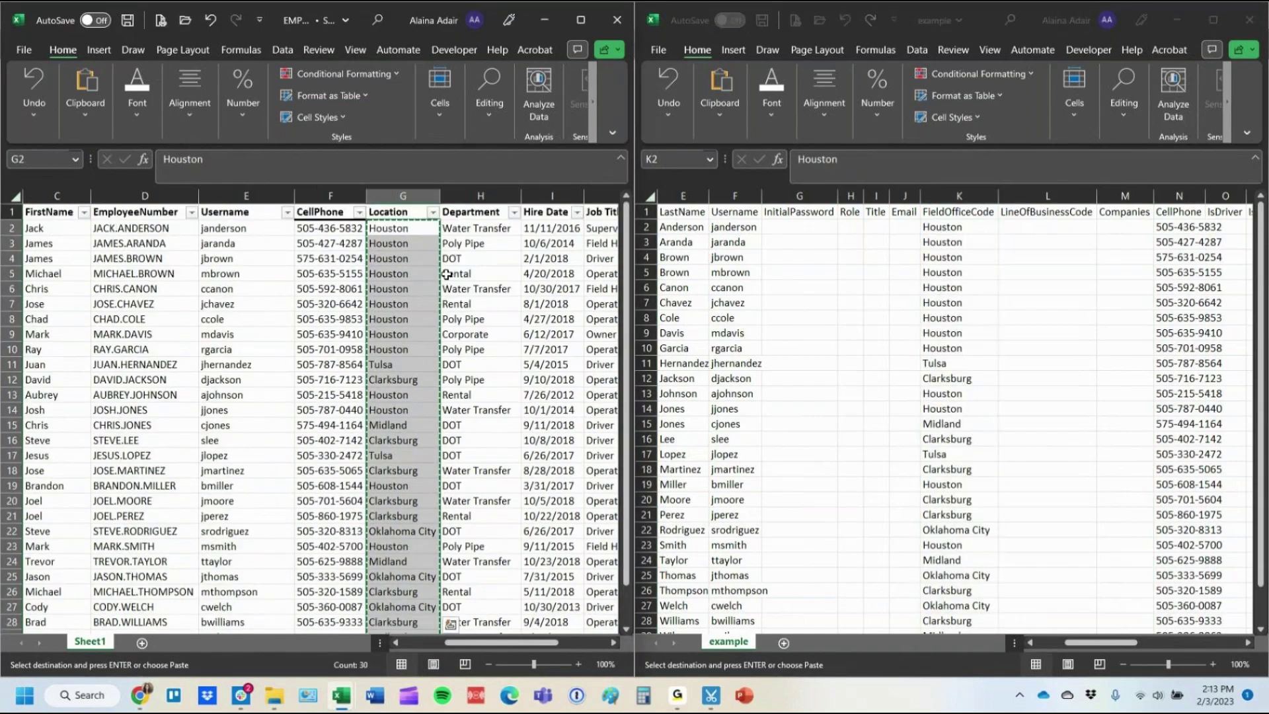
{"action": "left_click", "coordinate": [460, 228]}
{"action": "key", "text": "ctrl+shift+Down"}
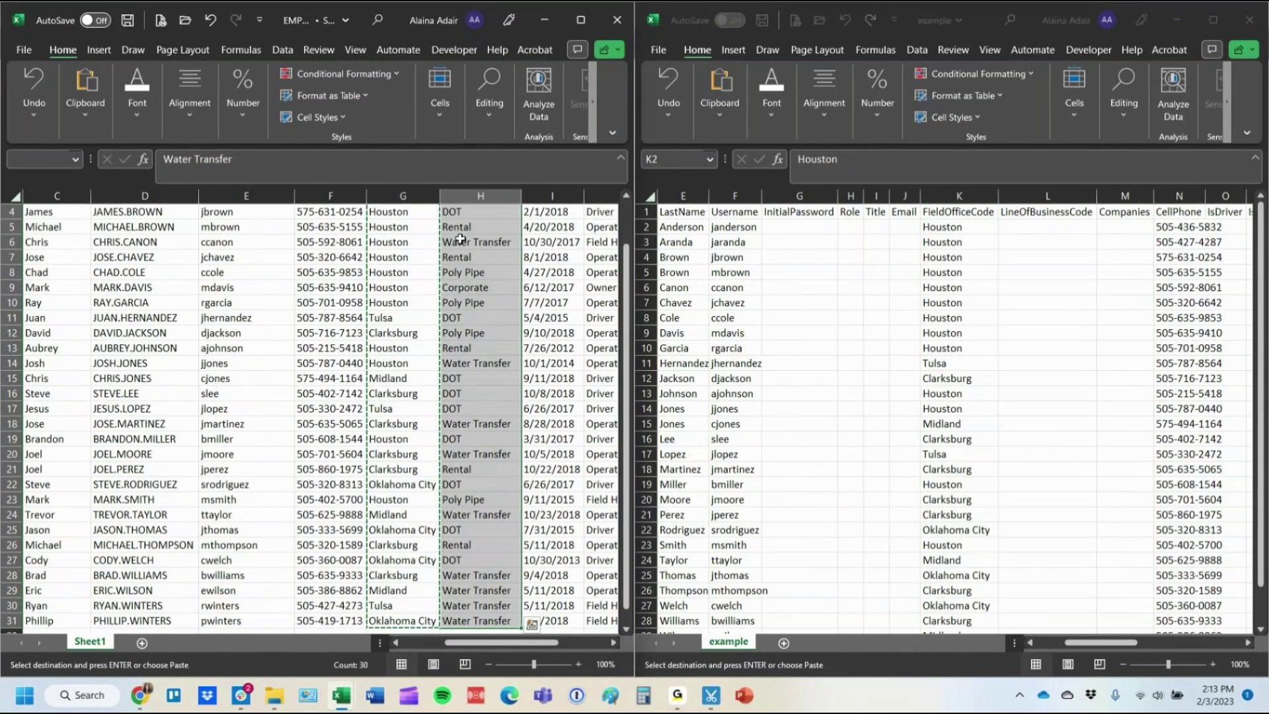
{"action": "key", "text": "ctrl+c"}
{"action": "left_click", "coordinate": [1027, 228]}
{"action": "key", "text": "ctrl+v"}
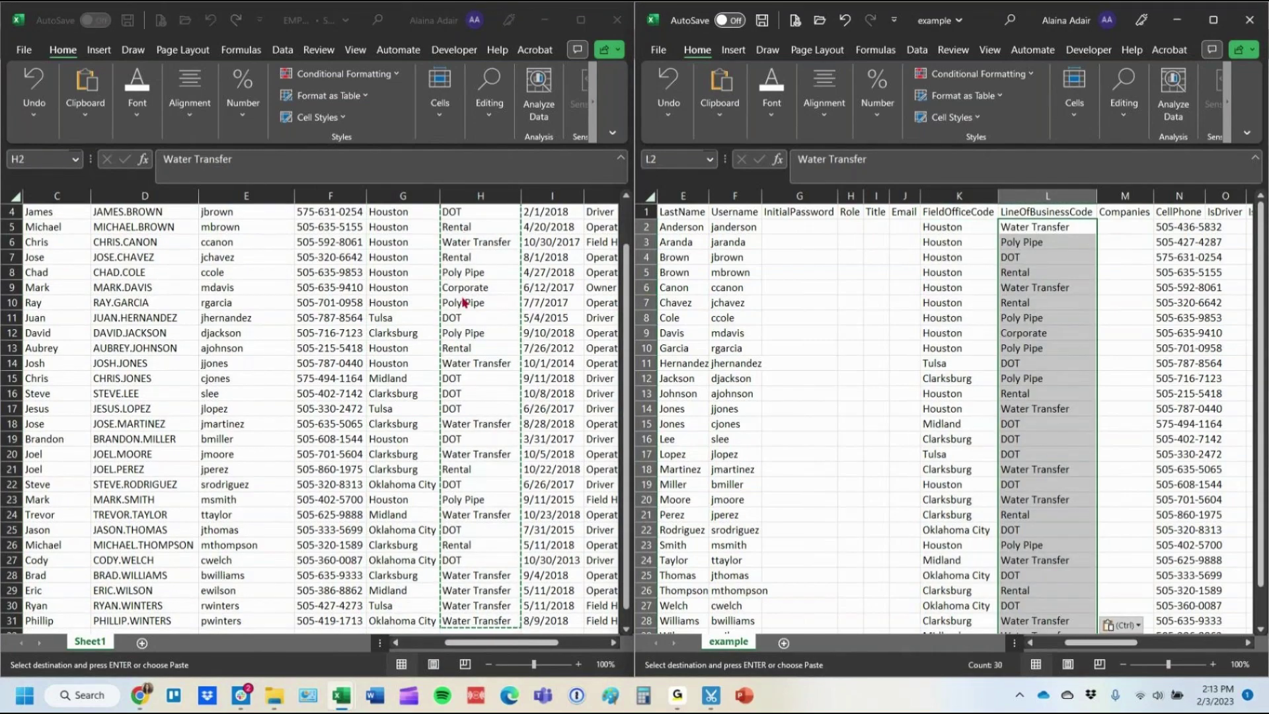
Copy all the Hire Date values from the employee list.
{"action": "key", "text": "alt+Tab"}
{"action": "scroll", "coordinate": [475, 310], "scroll_direction": "up", "scroll_amount": 1}
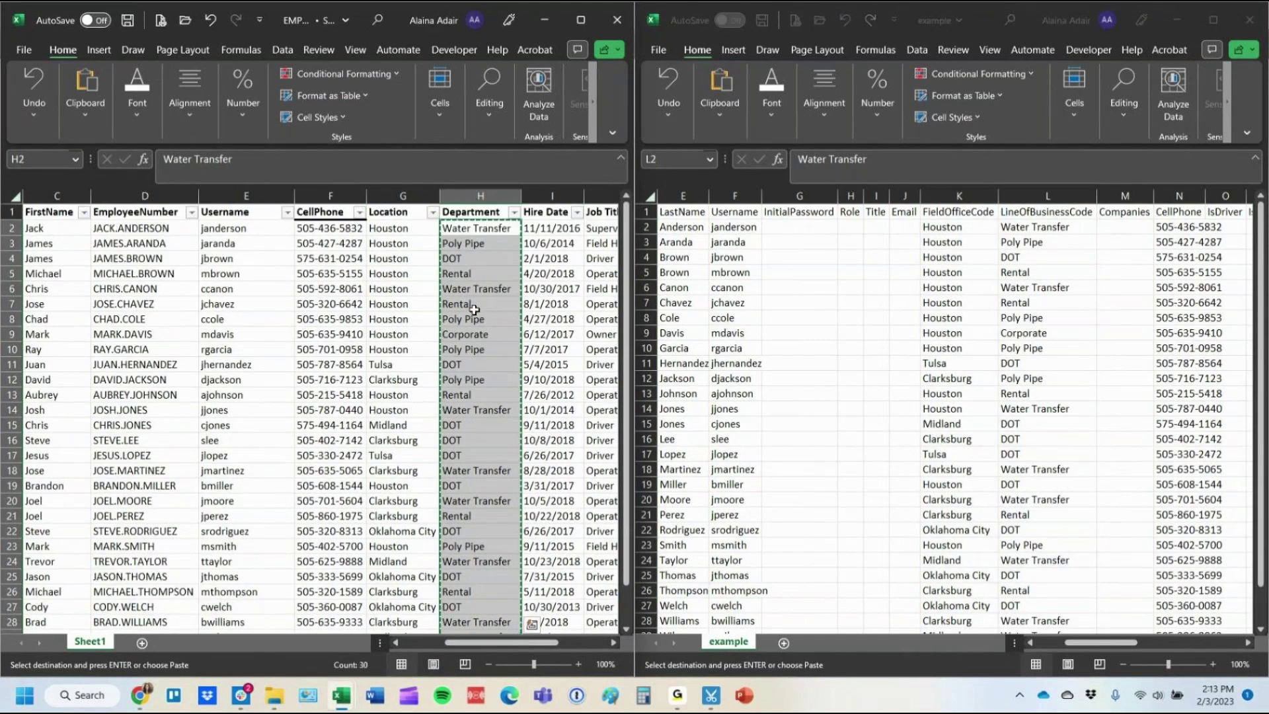
{"action": "key", "text": "Right"}
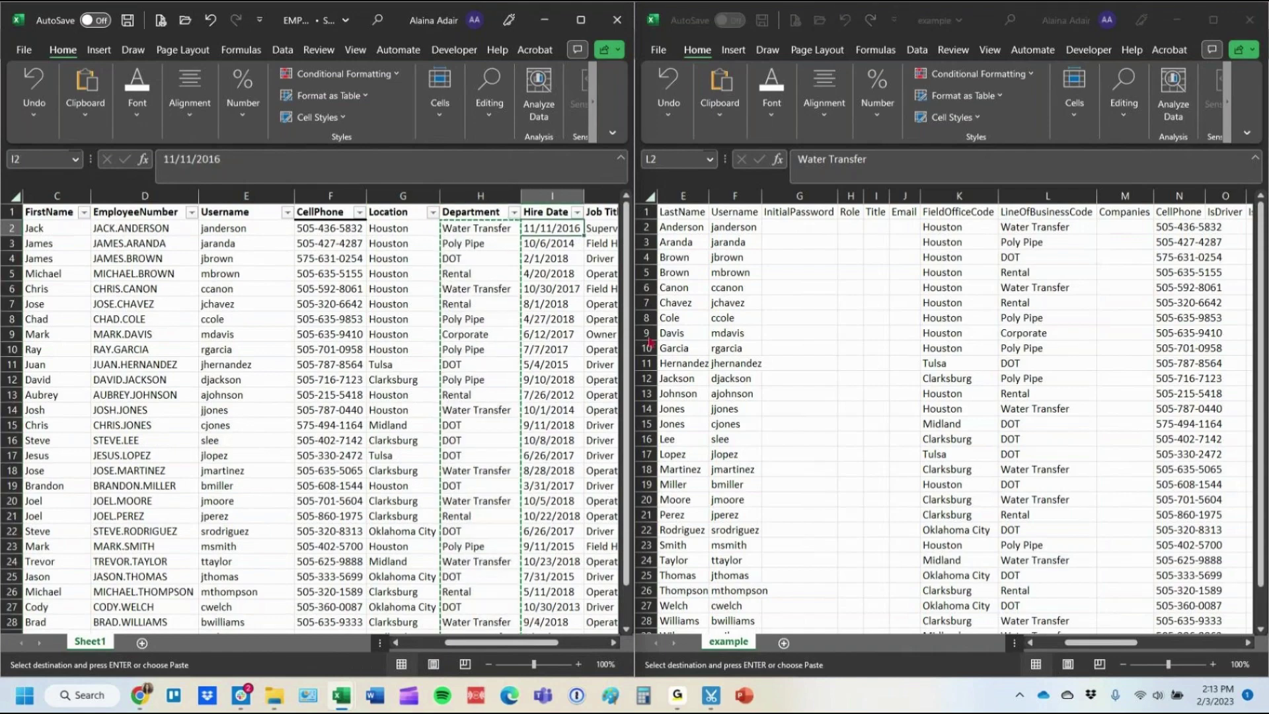
{"action": "key", "text": "ctrl+shift+Down"}
{"action": "key", "text": "ctrl+c"}
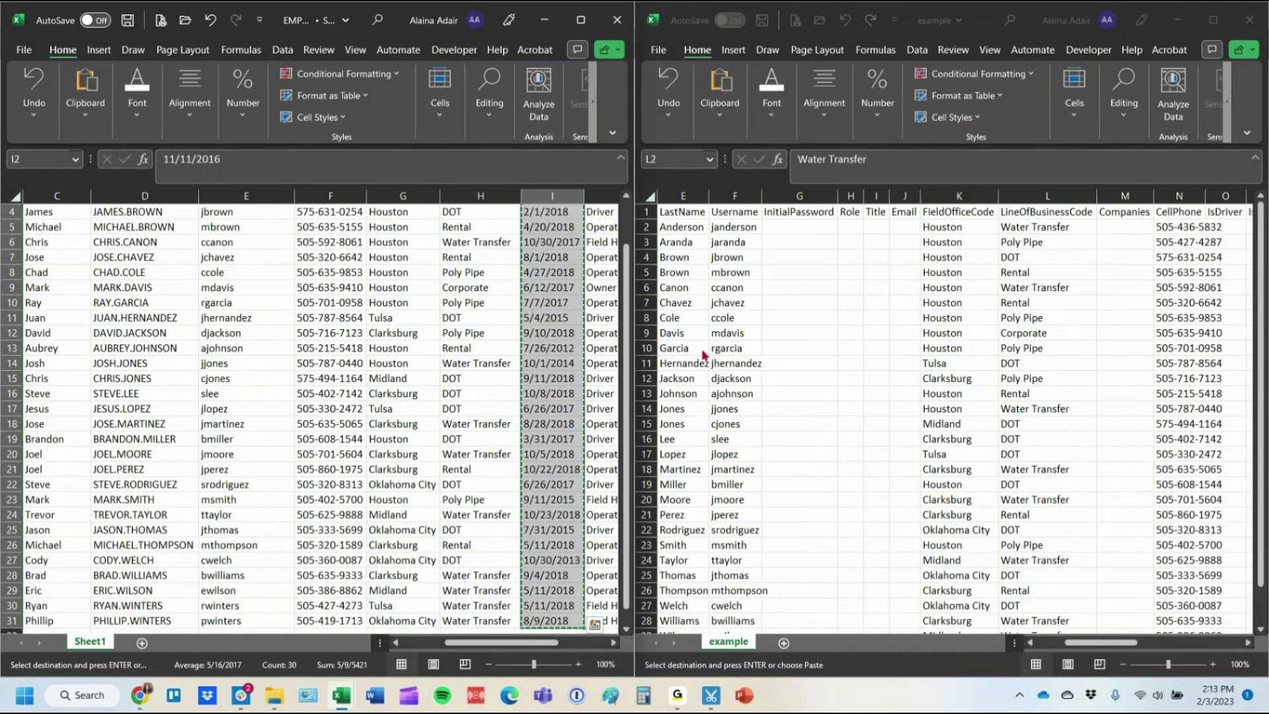
{"action": "key", "text": "alt+Tab"}
{"action": "mouse_move", "coordinate": [1097, 642]}
{"action": "left_mouse_down"}
{"action": "mouse_move", "coordinate": [1169, 644]}
{"action": "mouse_move", "coordinate": [1139, 645]}
{"action": "left_mouse_up"}
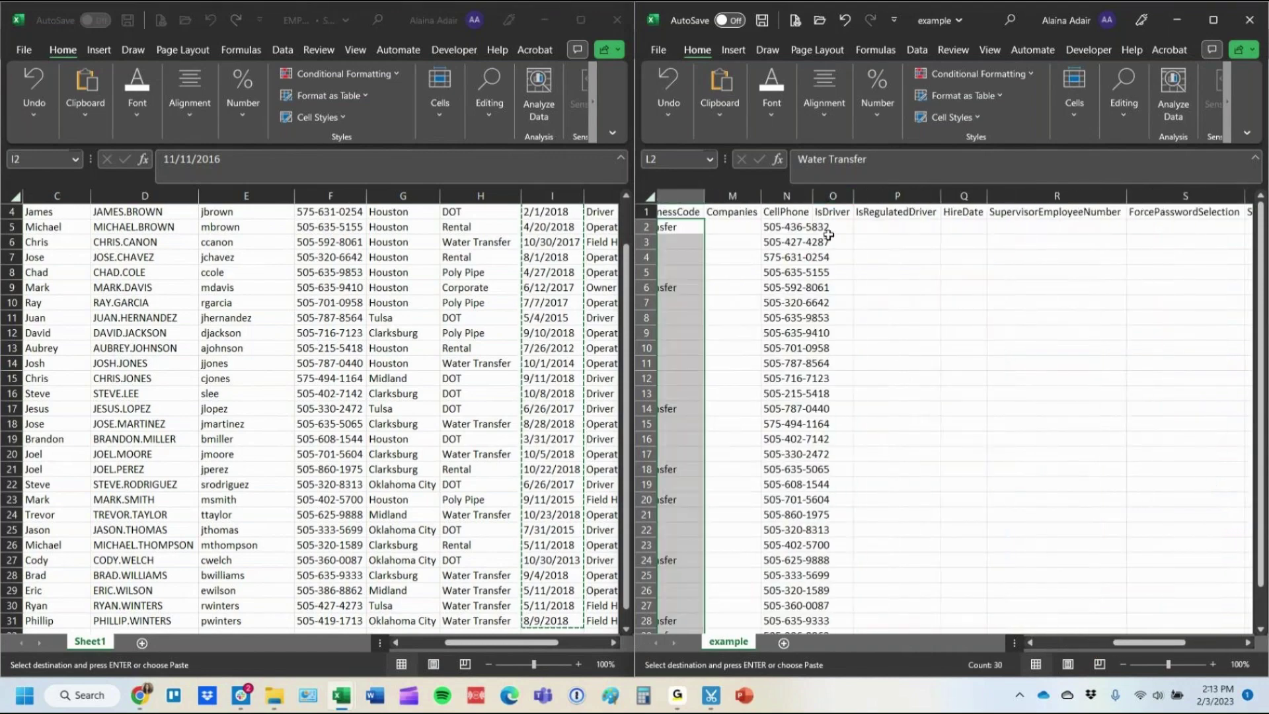
Paste the hire dates into HireDate and copy the roster's job titles into Title.
{"action": "left_click", "coordinate": [963, 227]}
{"action": "key", "text": "ctrl+v"}
{"action": "key", "text": "alt+Tab"}
{"action": "scroll", "coordinate": [504, 278], "scroll_direction": "up", "scroll_amount": 1}
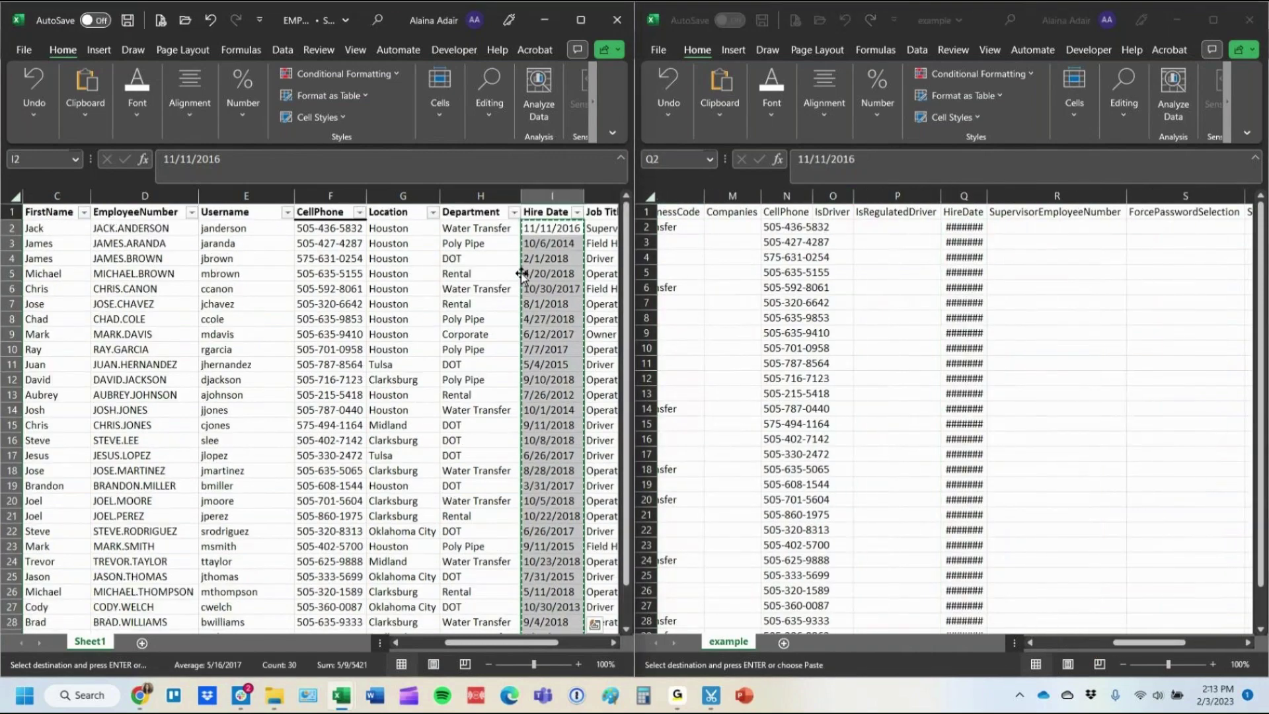
{"action": "left_click_drag", "start_coordinate": [529, 646], "coordinate": [573, 644]}
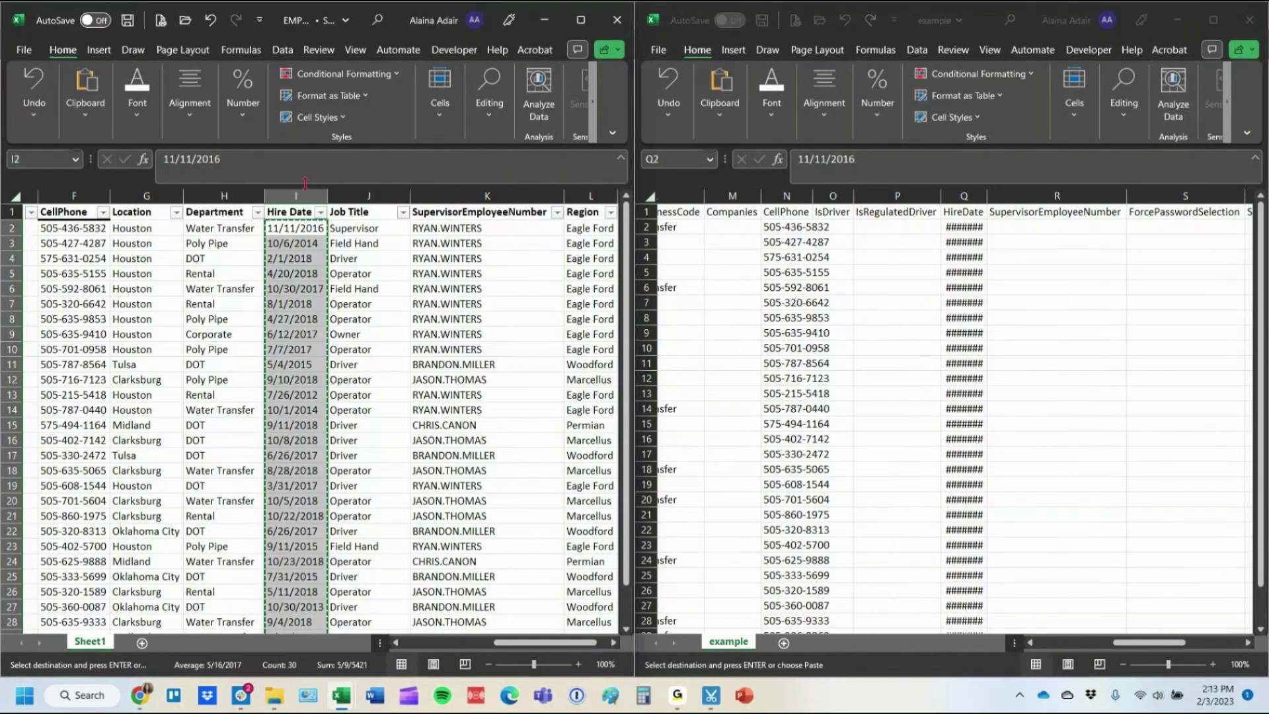
{"action": "left_click", "coordinate": [364, 239]}
{"action": "left_click", "coordinate": [354, 228]}
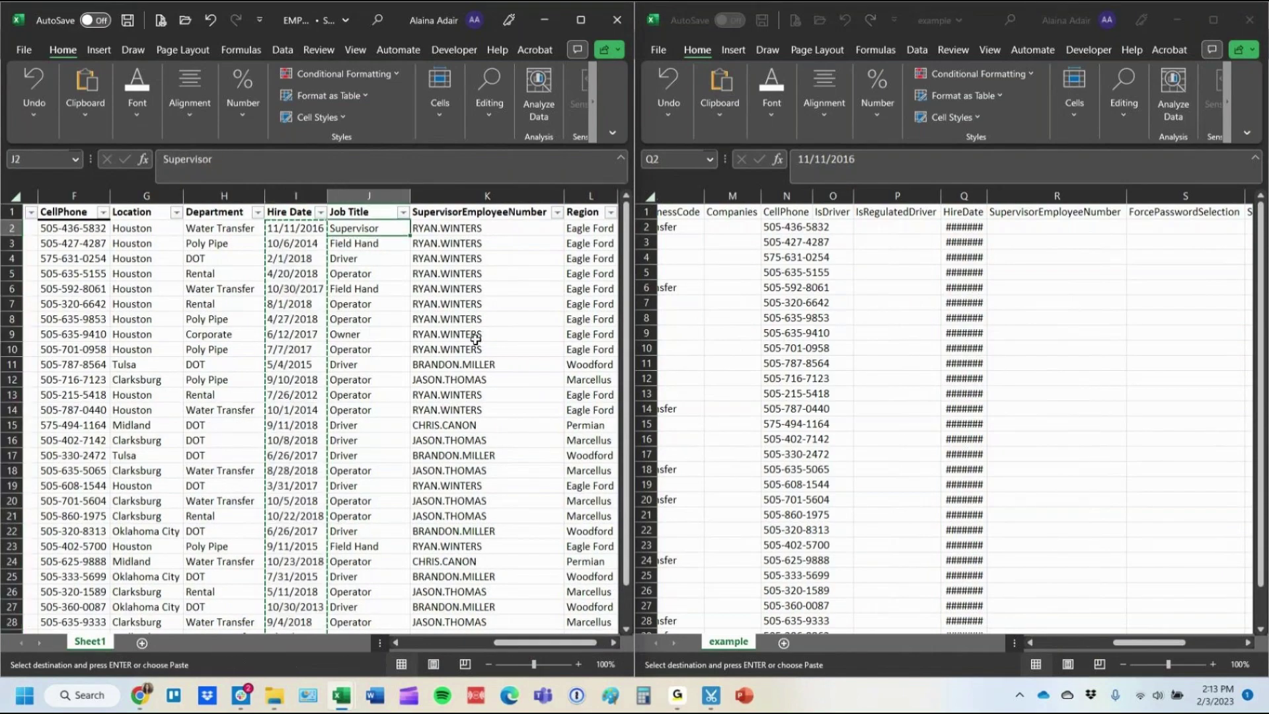
{"action": "key", "text": "ctrl+shift+Down"}
{"action": "key", "text": "ctrl+c"}
{"action": "key", "text": "alt+Tab"}
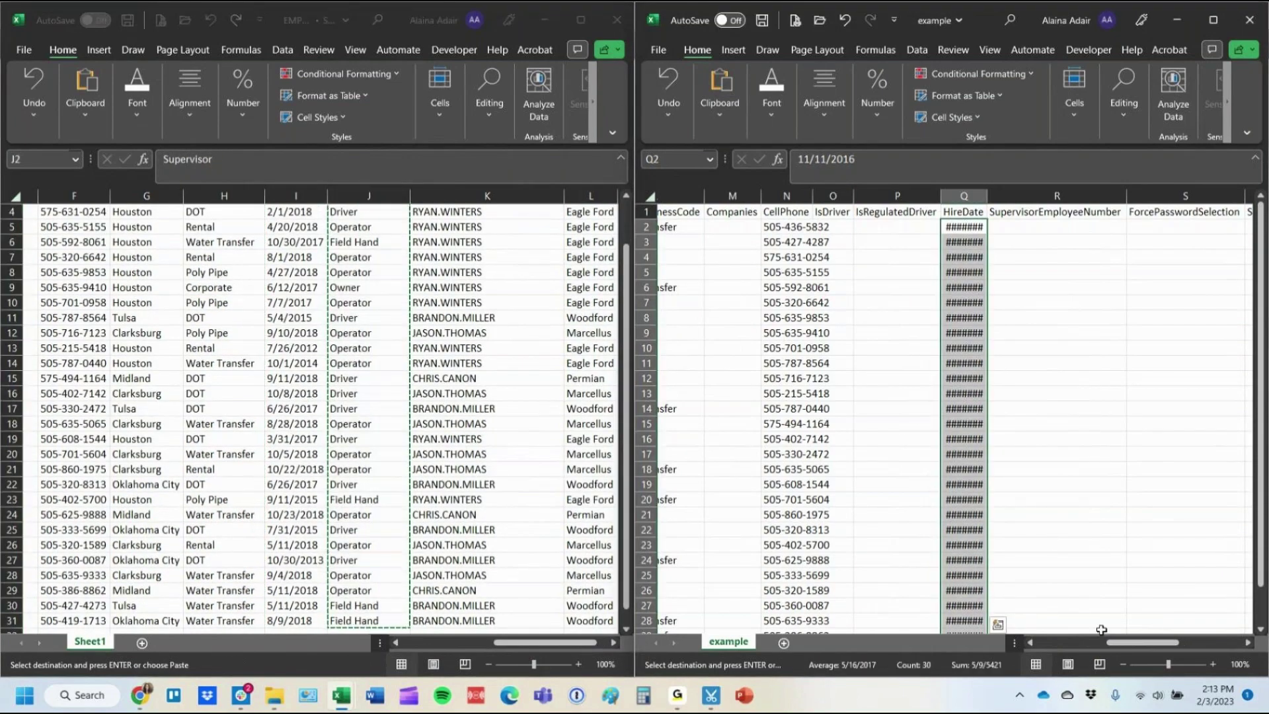
{"action": "left_click_drag", "start_coordinate": [1121, 642], "coordinate": [1046, 645]}
{"action": "left_click", "coordinate": [1111, 227]}
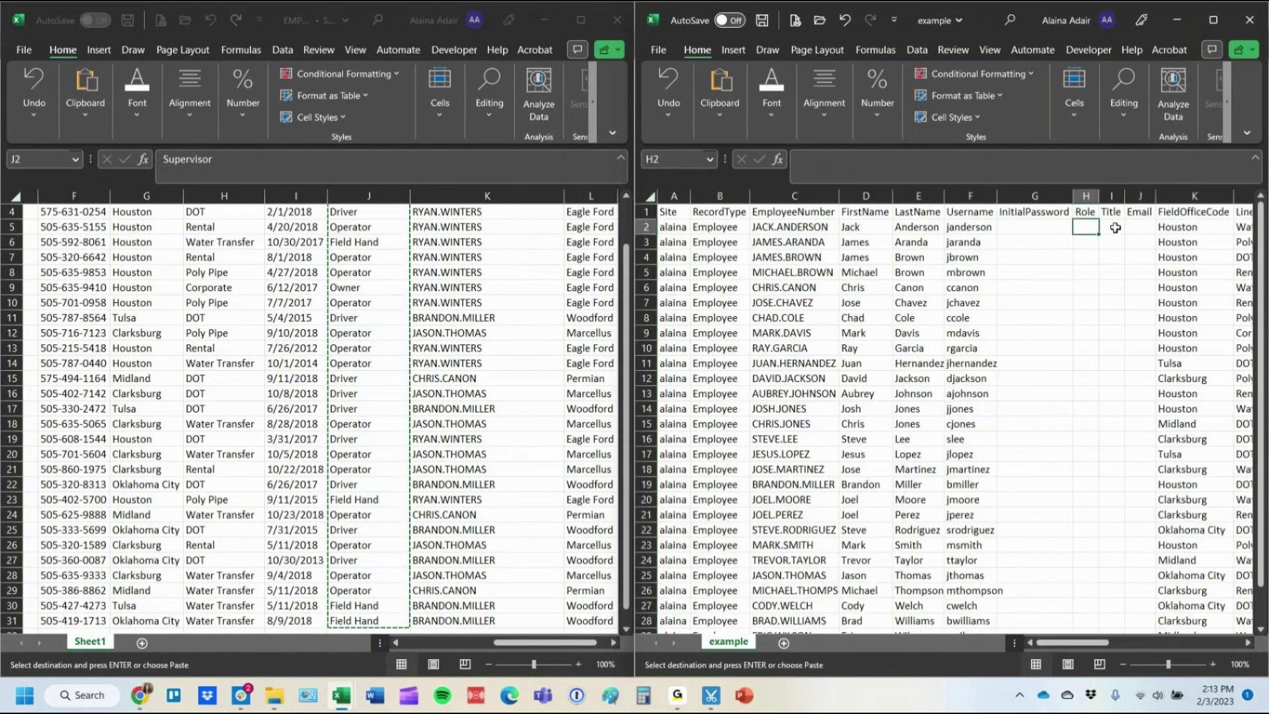
{"action": "key", "text": "ctrl+v"}
Autofit the Title column and delete the empty Email column.
{"action": "key", "text": "alt+Tab"}
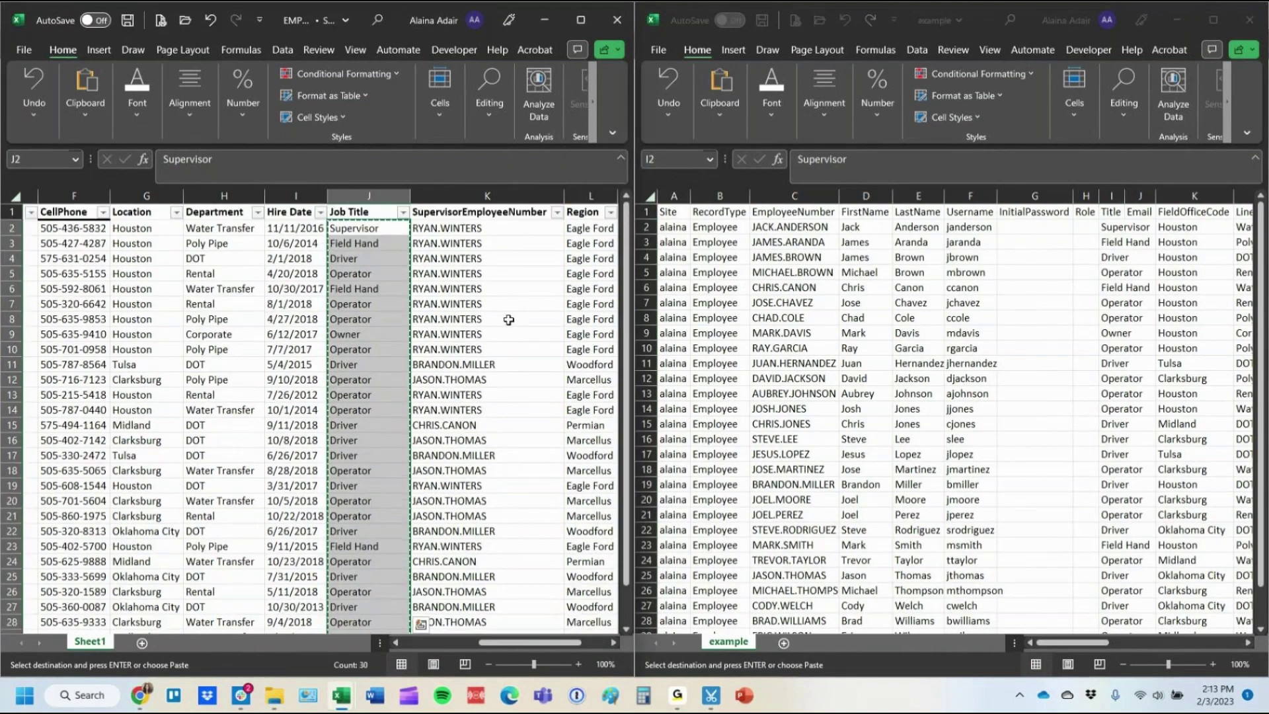
{"action": "key", "text": "alt+Tab"}
{"action": "double_click", "coordinate": [1126, 195]}
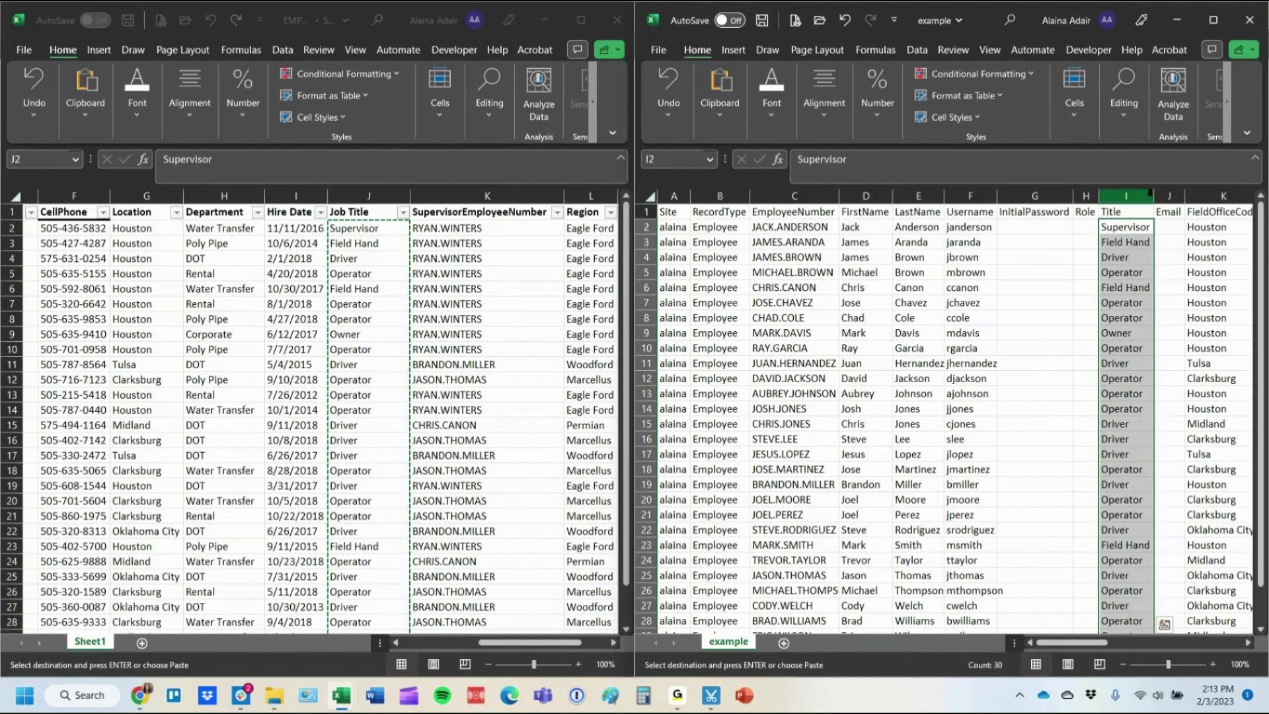
{"action": "left_click", "coordinate": [1177, 195]}
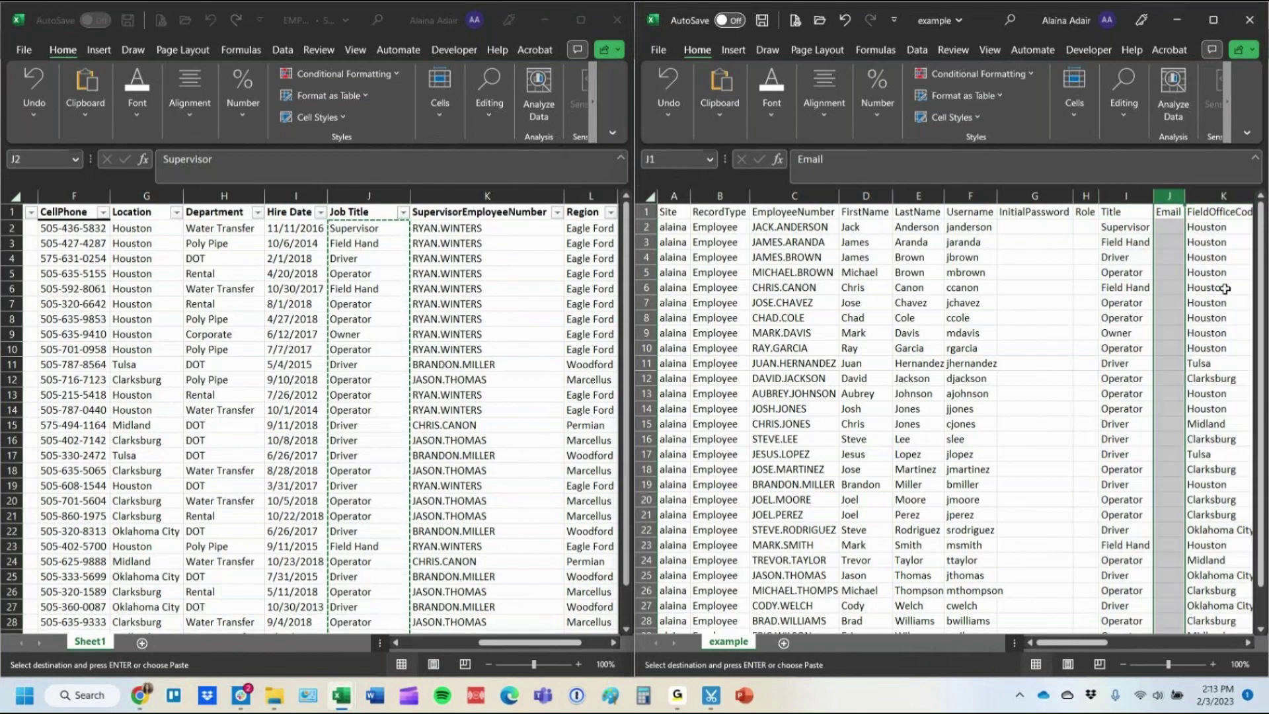
{"action": "key", "text": "ctrl+minus"}
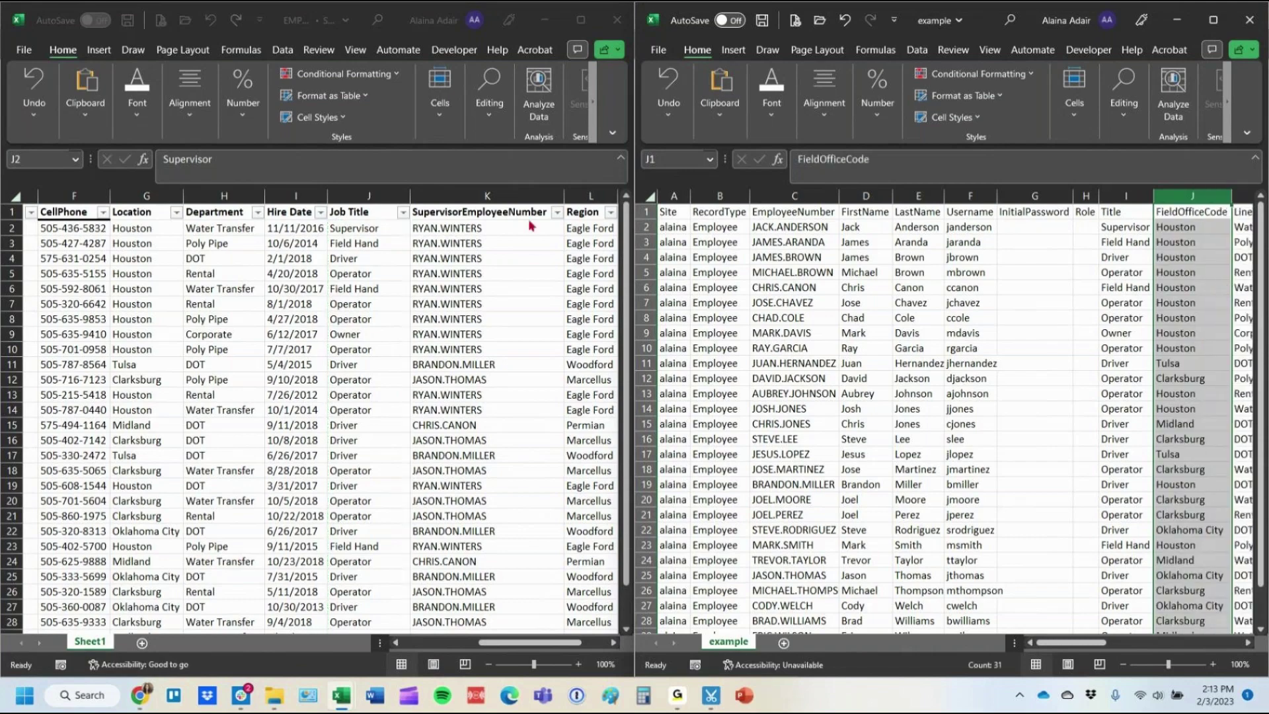
Copy the roster's column K supervisor numbers into SupervisorEmployeeNumber.
{"action": "key", "text": "alt+Tab"}
{"action": "left_click", "coordinate": [487, 227]}
{"action": "key", "text": "ctrl+shift+Down"}
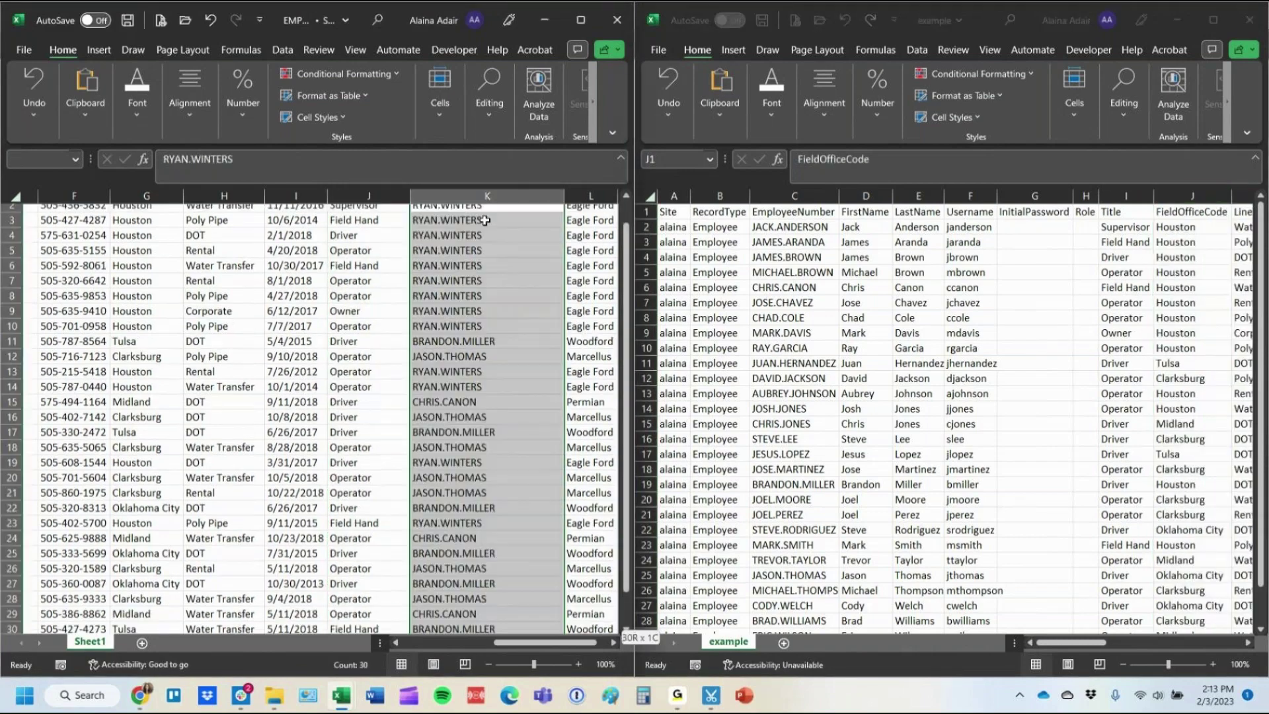
{"action": "key", "text": "ctrl+c"}
{"action": "left_click", "coordinate": [1099, 664]}
{"action": "left_click_drag", "start_coordinate": [1078, 641], "coordinate": [1155, 651]}
{"action": "left_click", "coordinate": [1031, 231]}
{"action": "key", "text": "ctrl+v"}
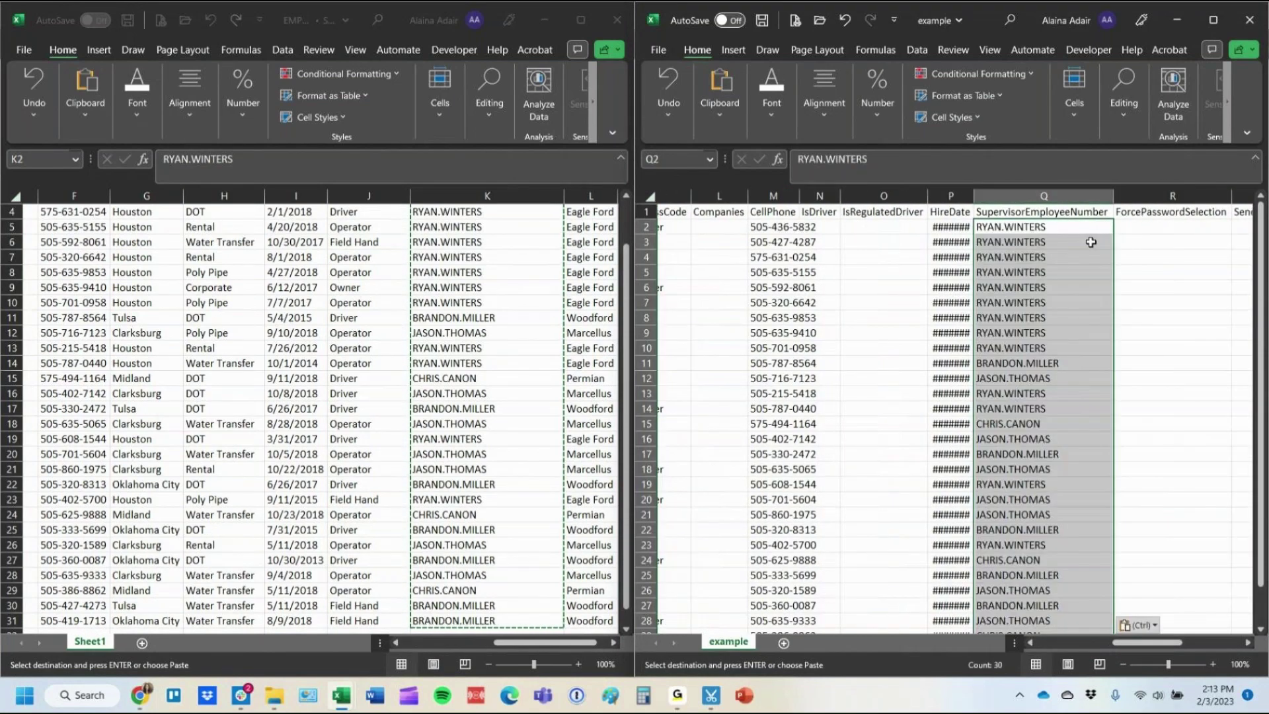
Find the Region values in the roster and select the ForcePasswordSelection column.
{"action": "left_click", "coordinate": [481, 233]}
{"action": "scroll", "coordinate": [492, 244], "scroll_direction": "up", "scroll_amount": 1}
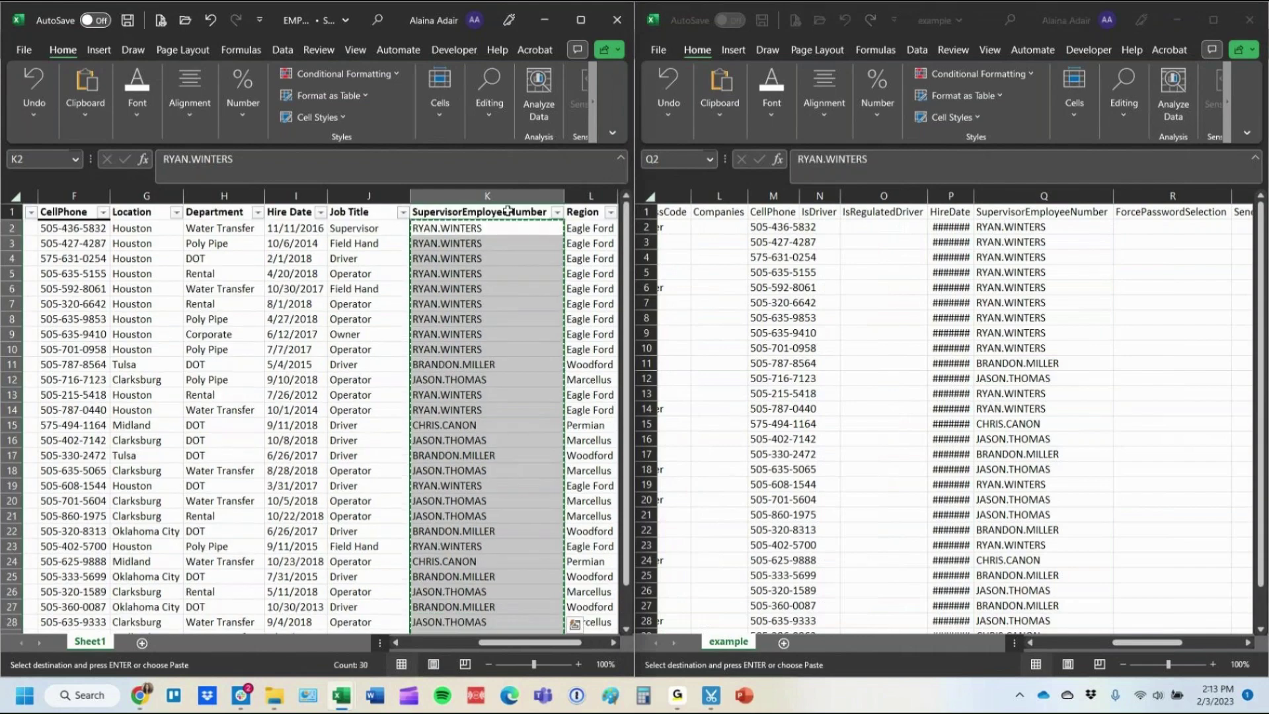
{"action": "key", "text": "Up"}
{"action": "key", "text": "Right"}
{"action": "scroll", "coordinate": [504, 253], "scroll_direction": "right", "scroll_amount": 1}
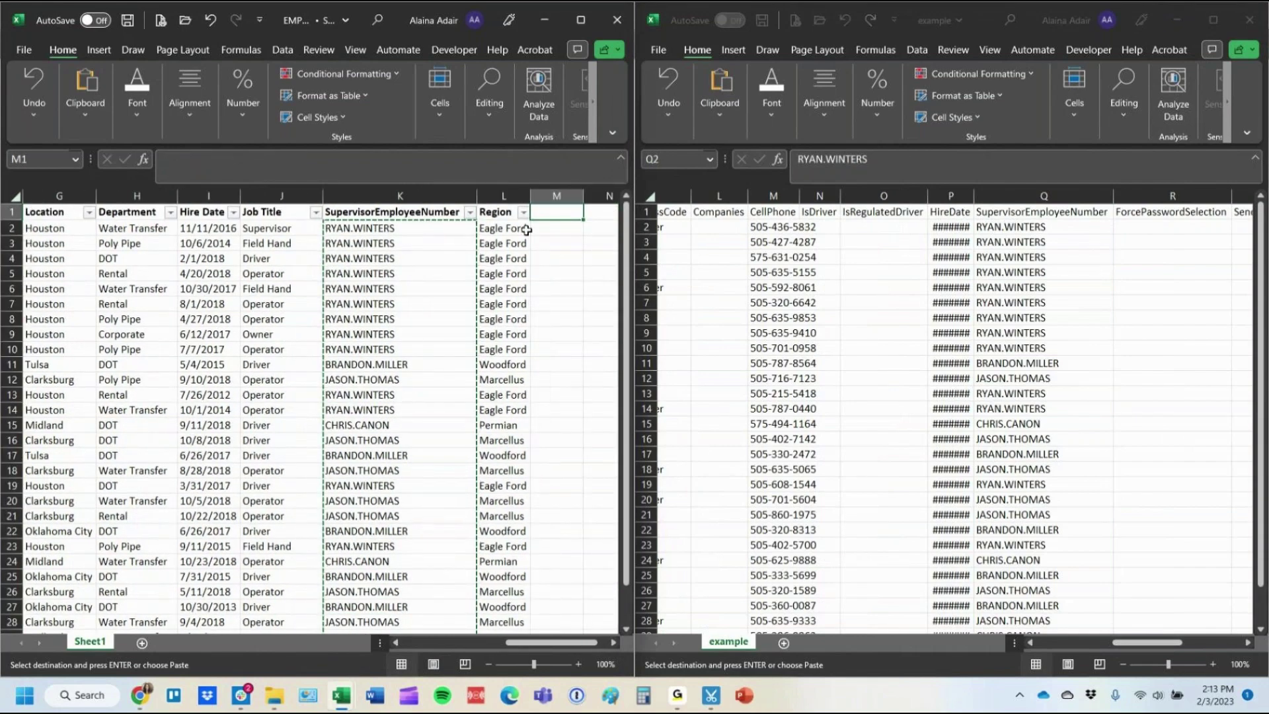
{"action": "left_click", "coordinate": [516, 231]}
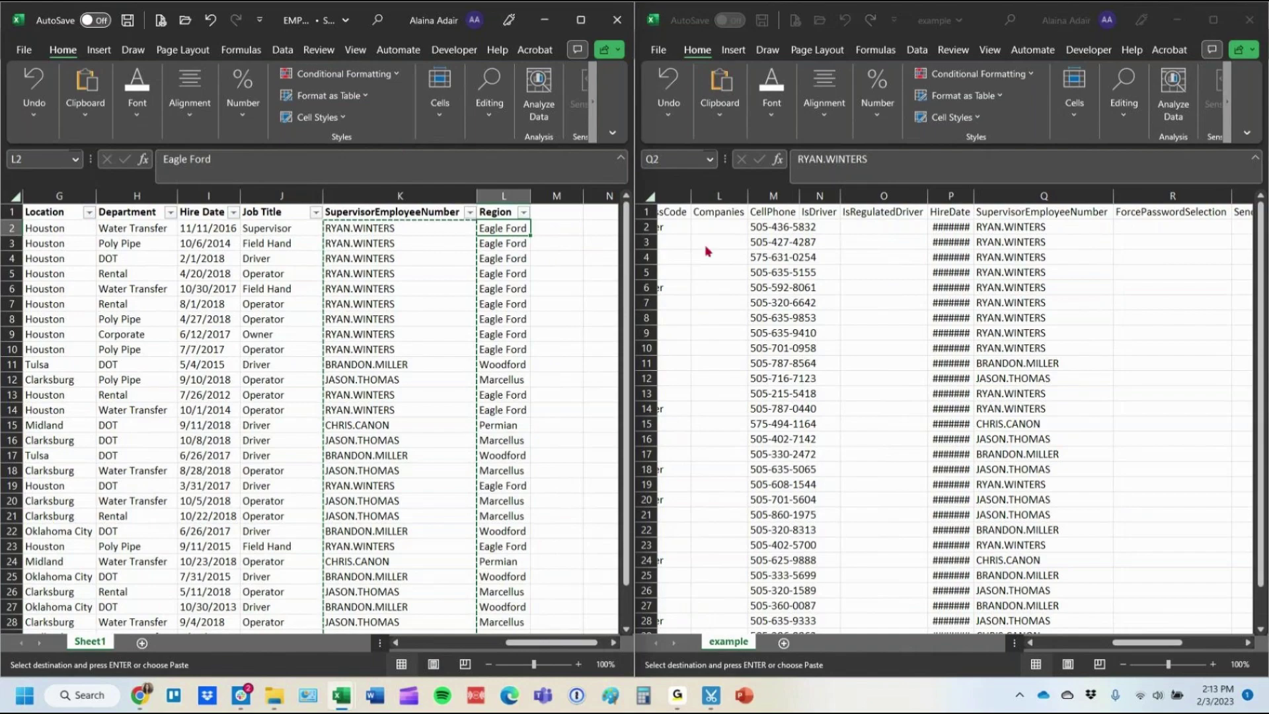
{"action": "left_click", "coordinate": [1153, 210]}
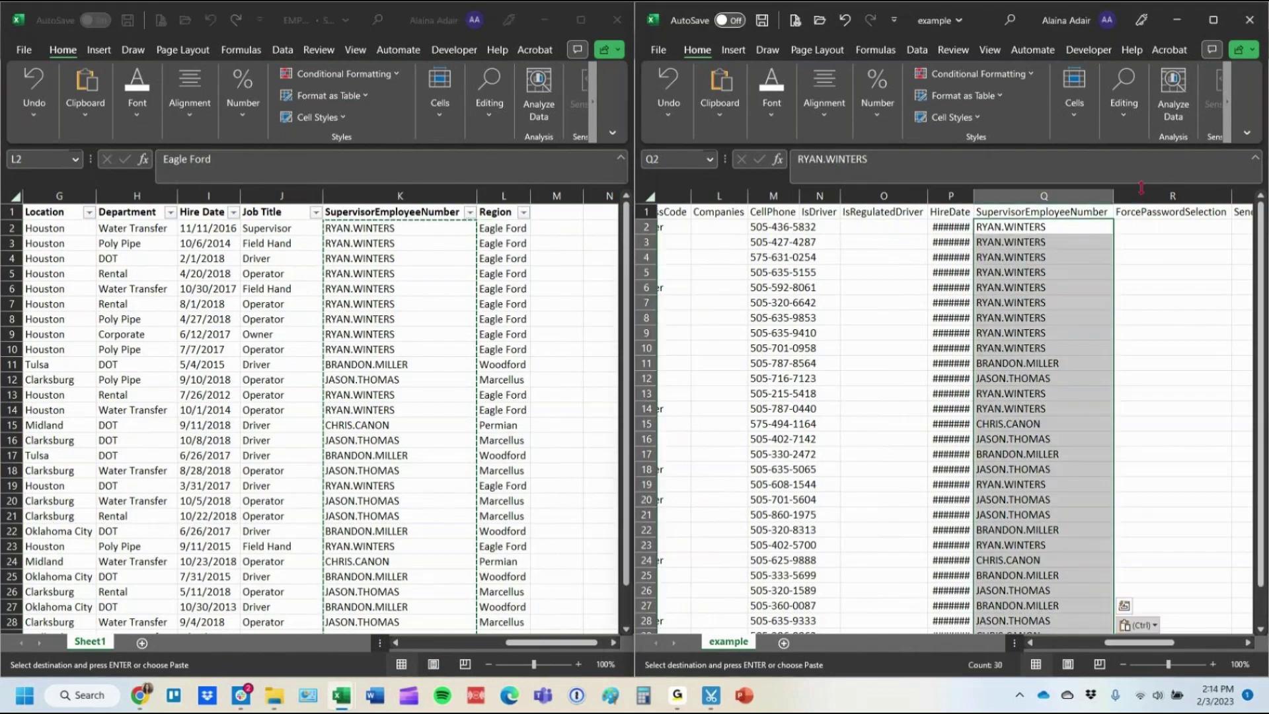
Insert a new column before ForcePasswordSelection with the header Custom-Region.
{"action": "right_click", "coordinate": [1136, 197]}
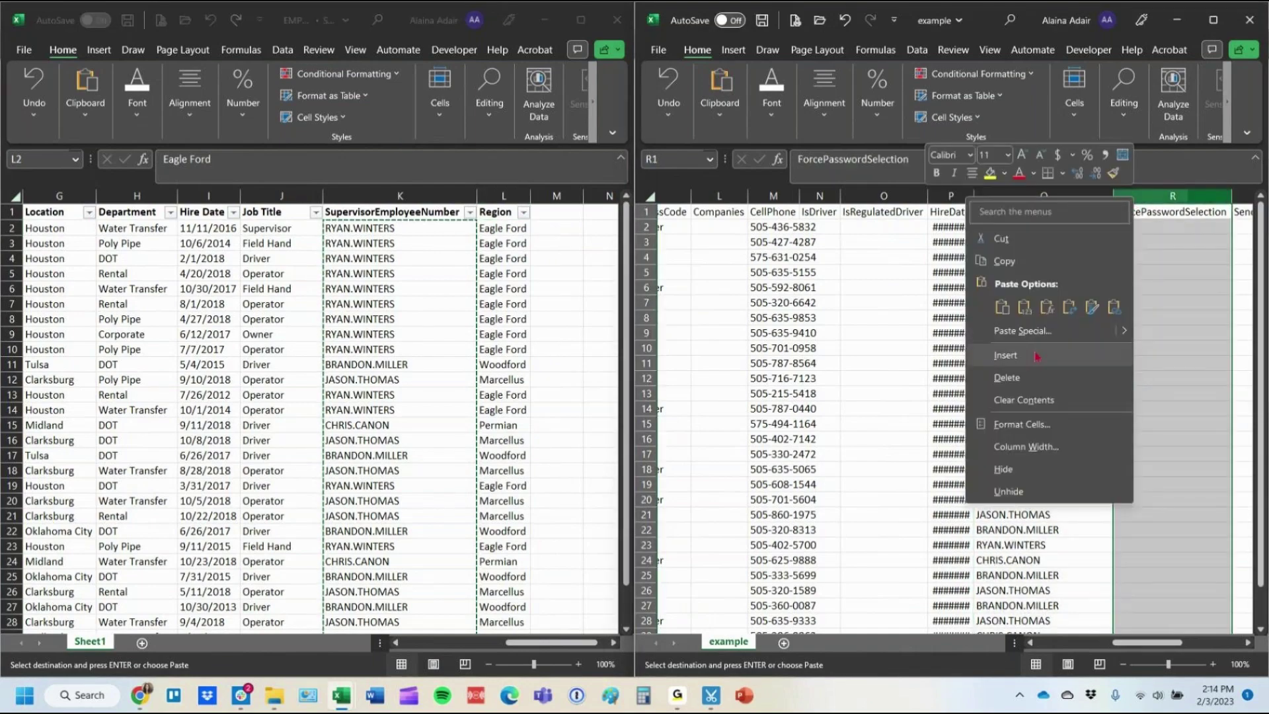
{"action": "left_click", "coordinate": [1005, 354]}
{"action": "left_click", "coordinate": [1166, 209]}
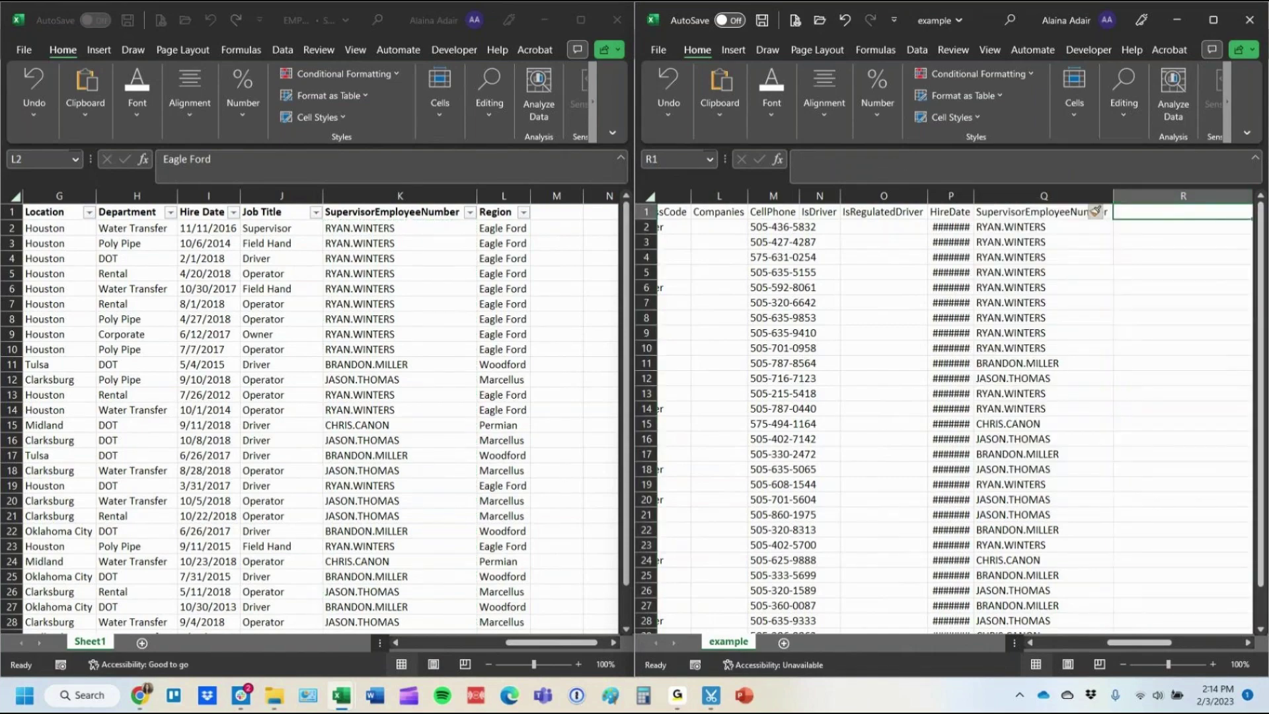
{"action": "left_click_drag", "start_coordinate": [1136, 642], "coordinate": [1150, 642]}
{"action": "type", "text": "C"}
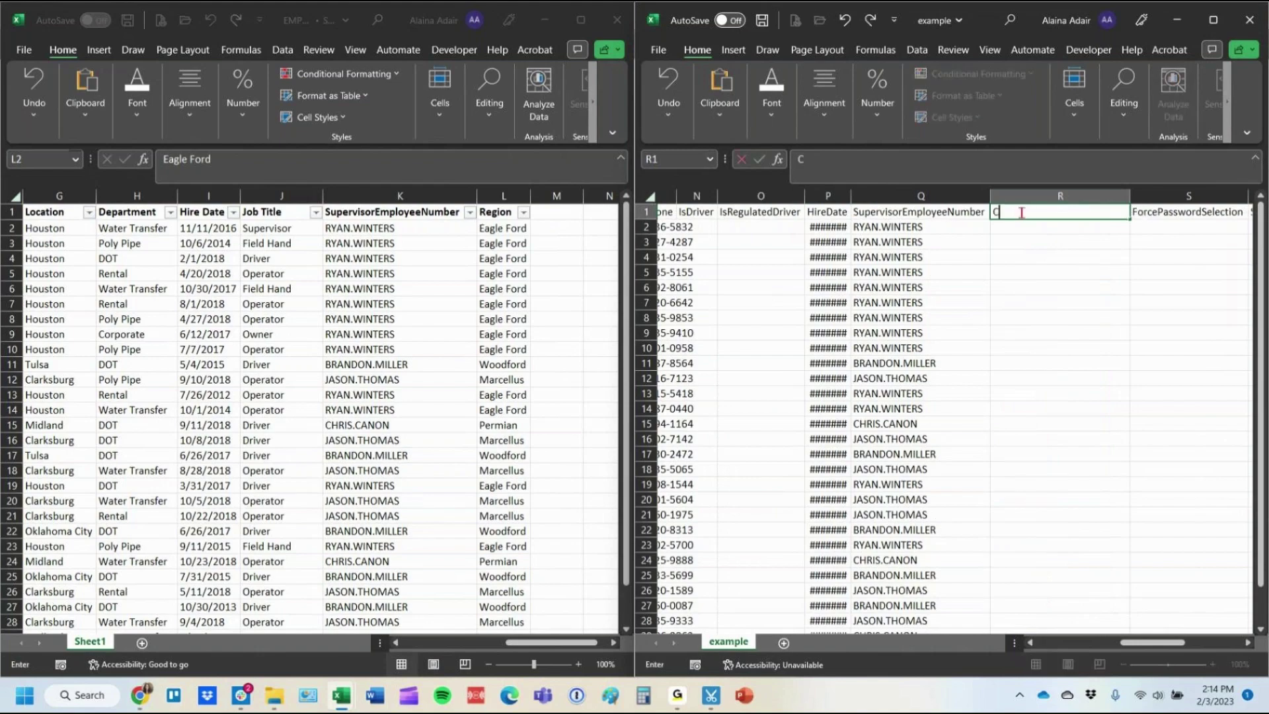
{"action": "type", "text": "ustom-Region"}
{"action": "key", "text": "BackSpace"}
{"action": "key", "text": "BackSpace"}
{"action": "key", "text": "BackSpace"}
{"action": "key", "text": "BackSpace"}
{"action": "key", "text": "BackSpace"}
{"action": "type", "text": "ate of Birth"}
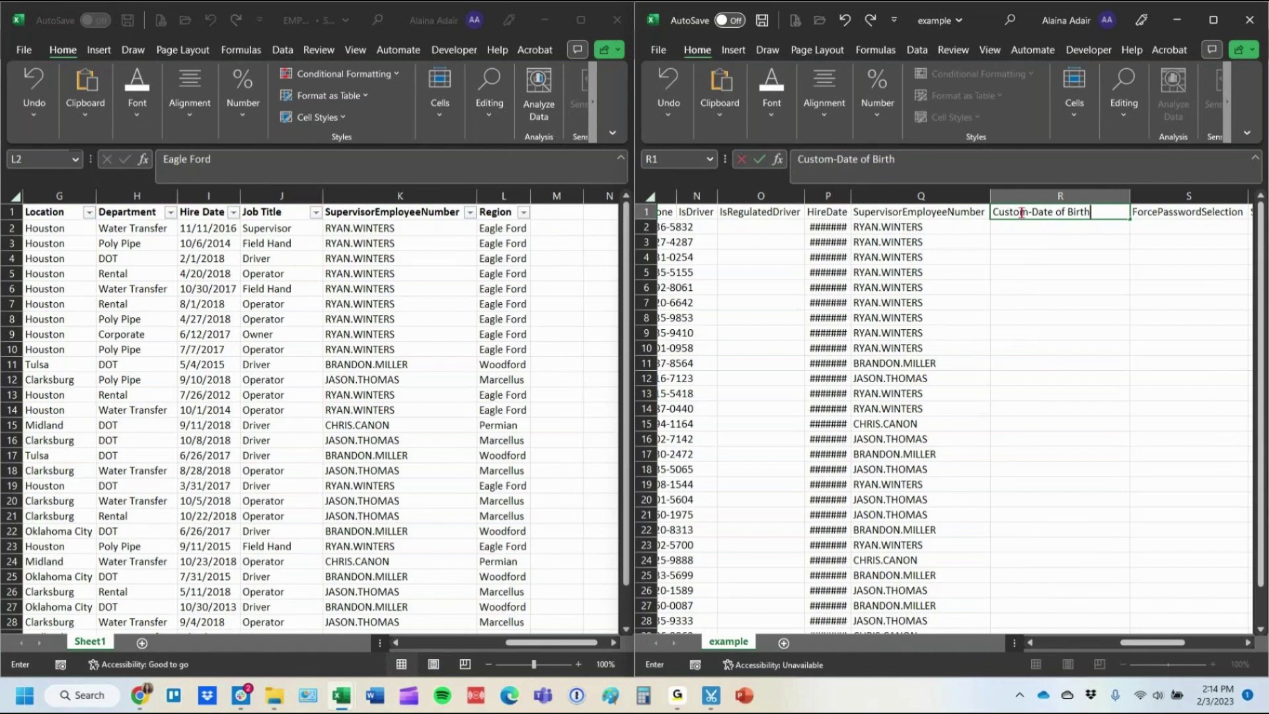
{"action": "key", "text": "BackSpace"}
{"action": "key", "text": "BackSpace"}
{"action": "key", "text": "BackSpace"}
{"action": "key", "text": "BackSpace"}
{"action": "key", "text": "BackSpace"}
{"action": "key", "text": "BackSpace"}
{"action": "key", "text": "BackSpace"}
{"action": "key", "text": "BackSpace"}
{"action": "key", "text": "BackSpace"}
{"action": "key", "text": "BackSpace"}
{"action": "key", "text": "BackSpace"}
{"action": "key", "text": "BackSpace"}
{"action": "type", "text": "Region"}
{"action": "key", "text": "Return"}
Paste every employee's Region into Custom-Region and close the EMPLOYEE DATALOAD Practice workbook.
{"action": "left_click", "coordinate": [505, 228]}
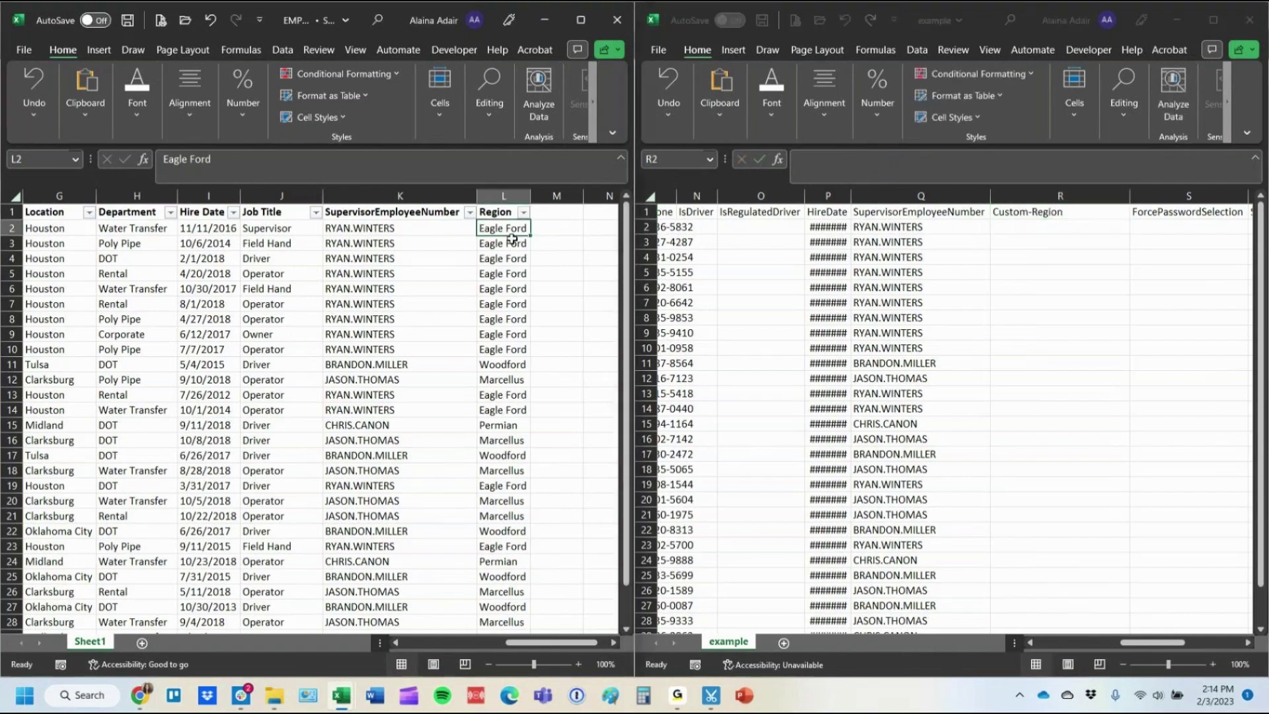
{"action": "key", "text": "ctrl+shift+Down"}
{"action": "key", "text": "ctrl+c"}
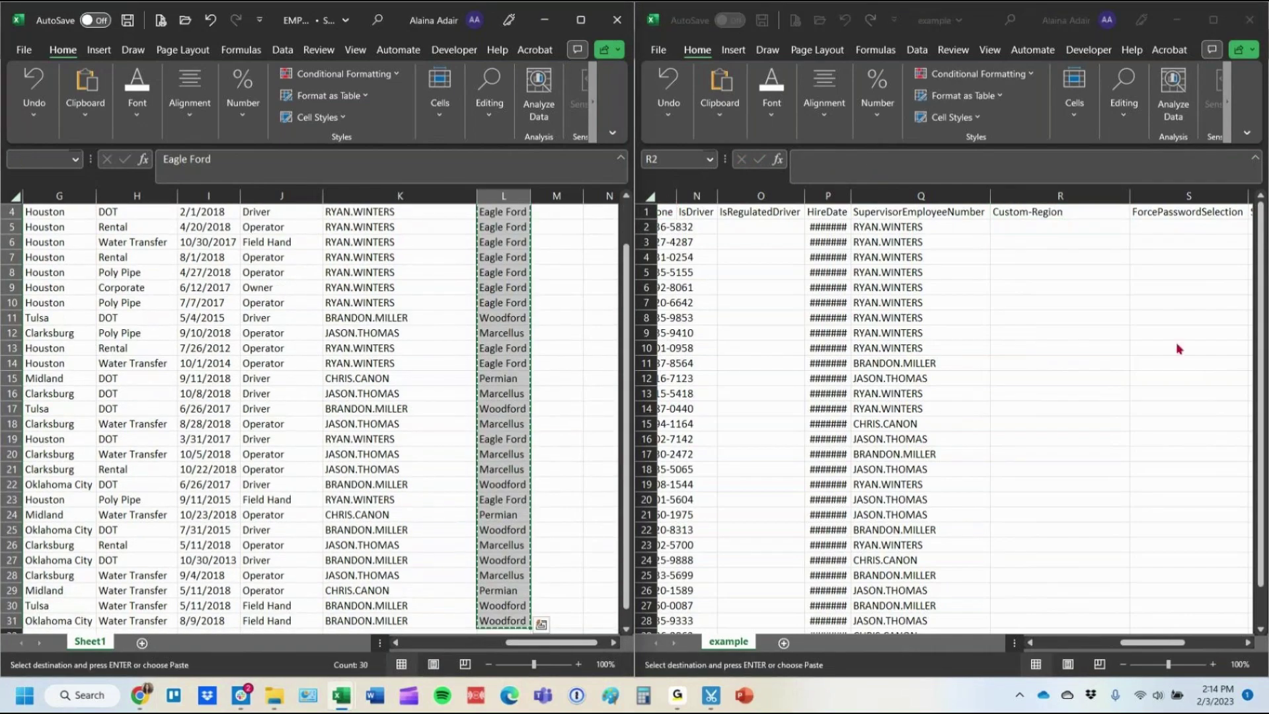
{"action": "left_click", "coordinate": [1053, 231]}
{"action": "key", "text": "ctrl+v"}
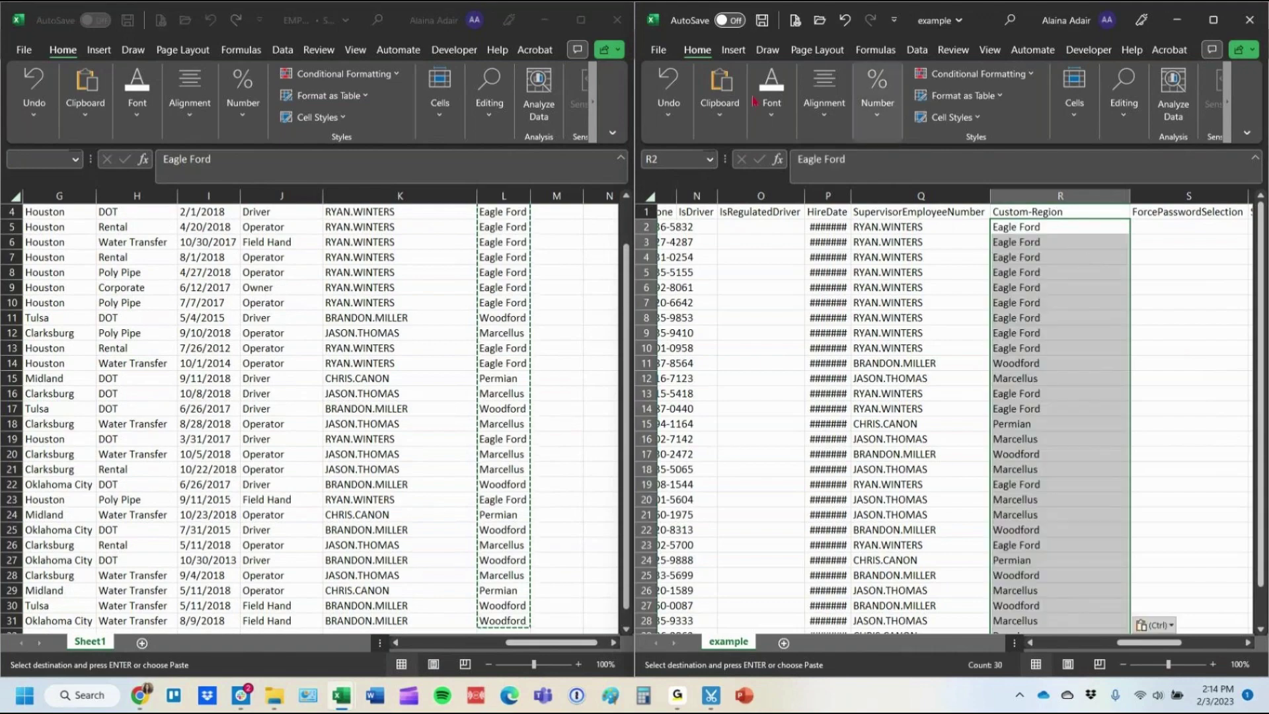
{"action": "left_click", "coordinate": [617, 20]}
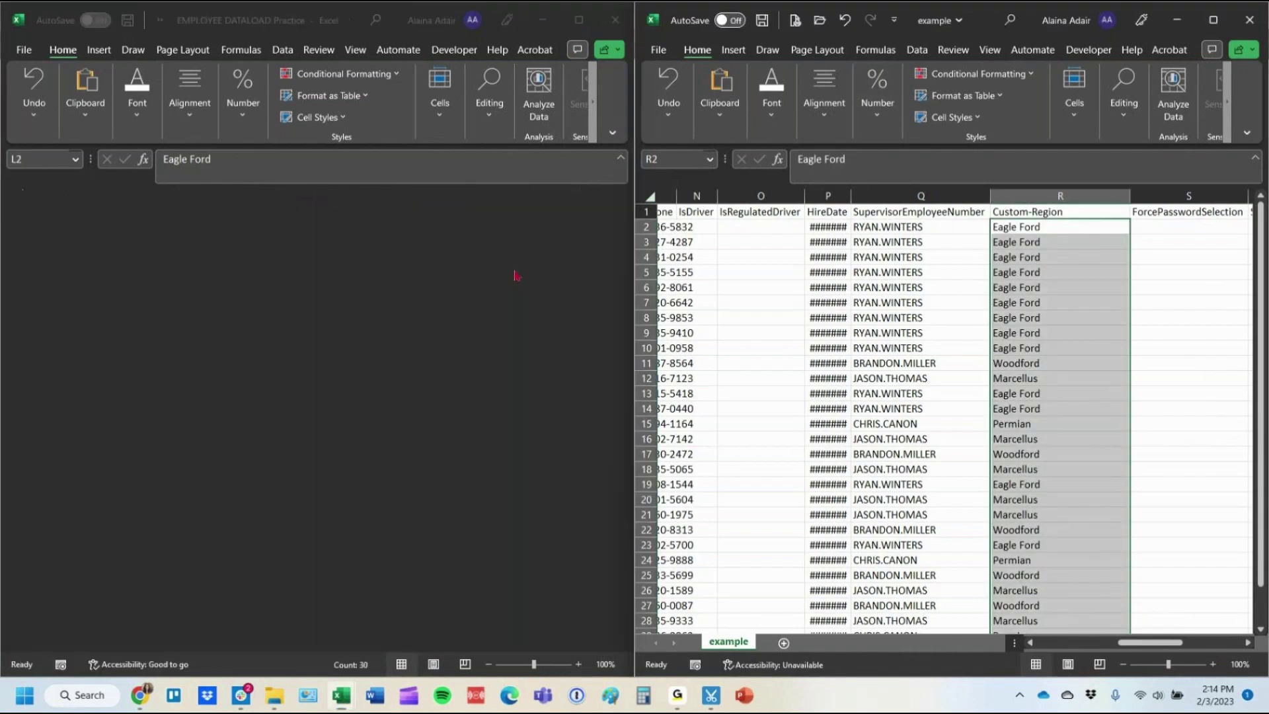
Maximize the example workbook and autofit all columns so the dates show.
{"action": "left_click", "coordinate": [1219, 29]}
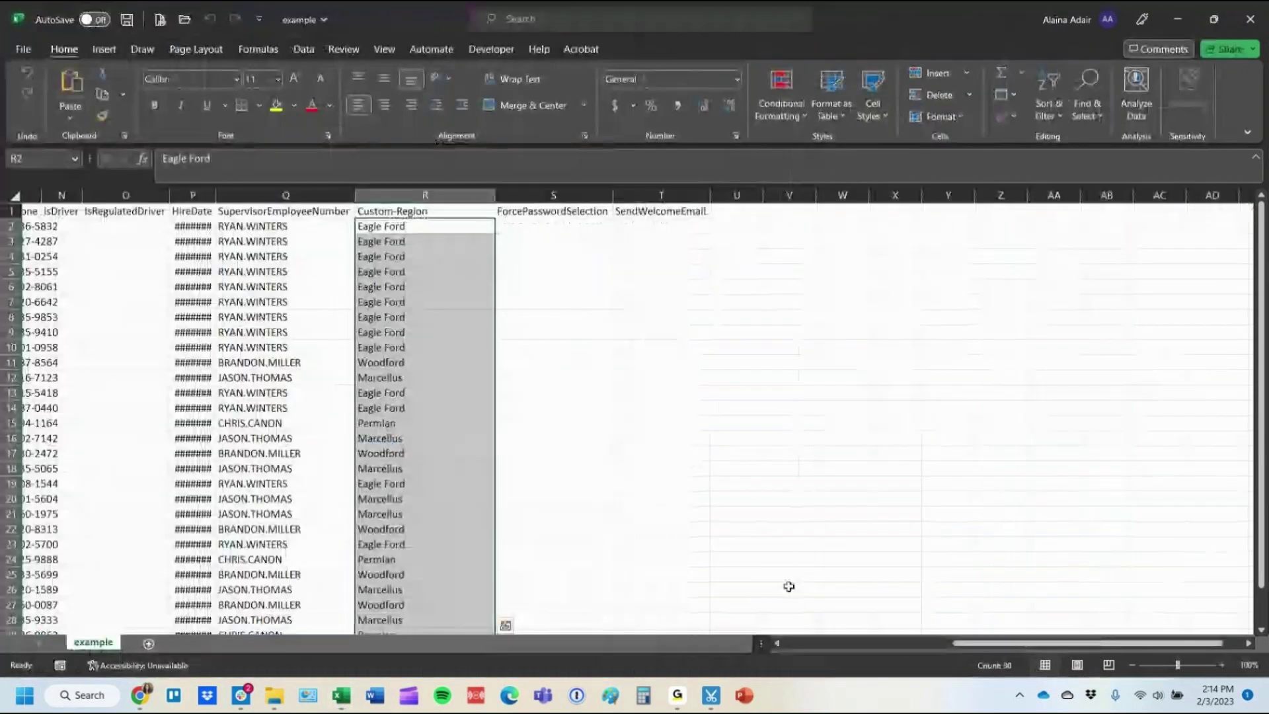
{"action": "left_click_drag", "start_coordinate": [989, 642], "coordinate": [805, 649]}
{"action": "left_click", "coordinate": [12, 193]}
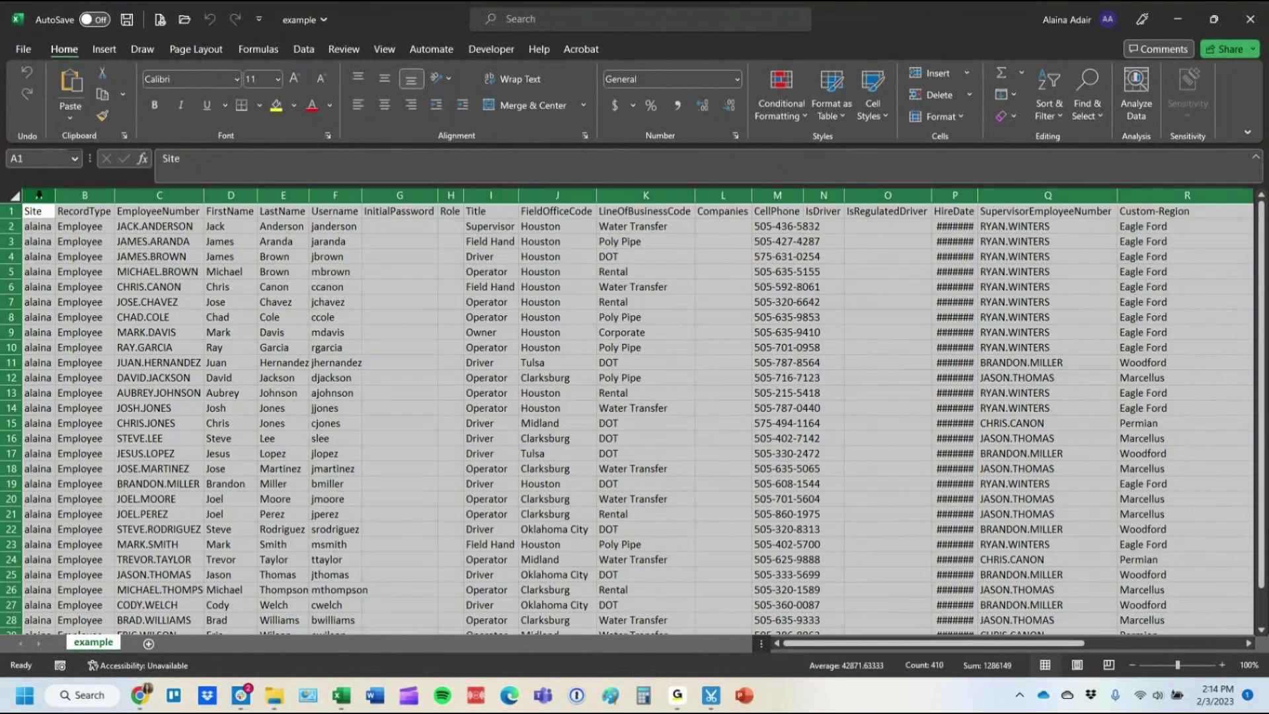
{"action": "left_click", "coordinate": [38, 195]}
{"action": "left_click", "coordinate": [12, 193]}
{"action": "left_click_drag", "start_coordinate": [57, 197], "coordinate": [486, 179]}
{"action": "double_click", "coordinate": [58, 199]}
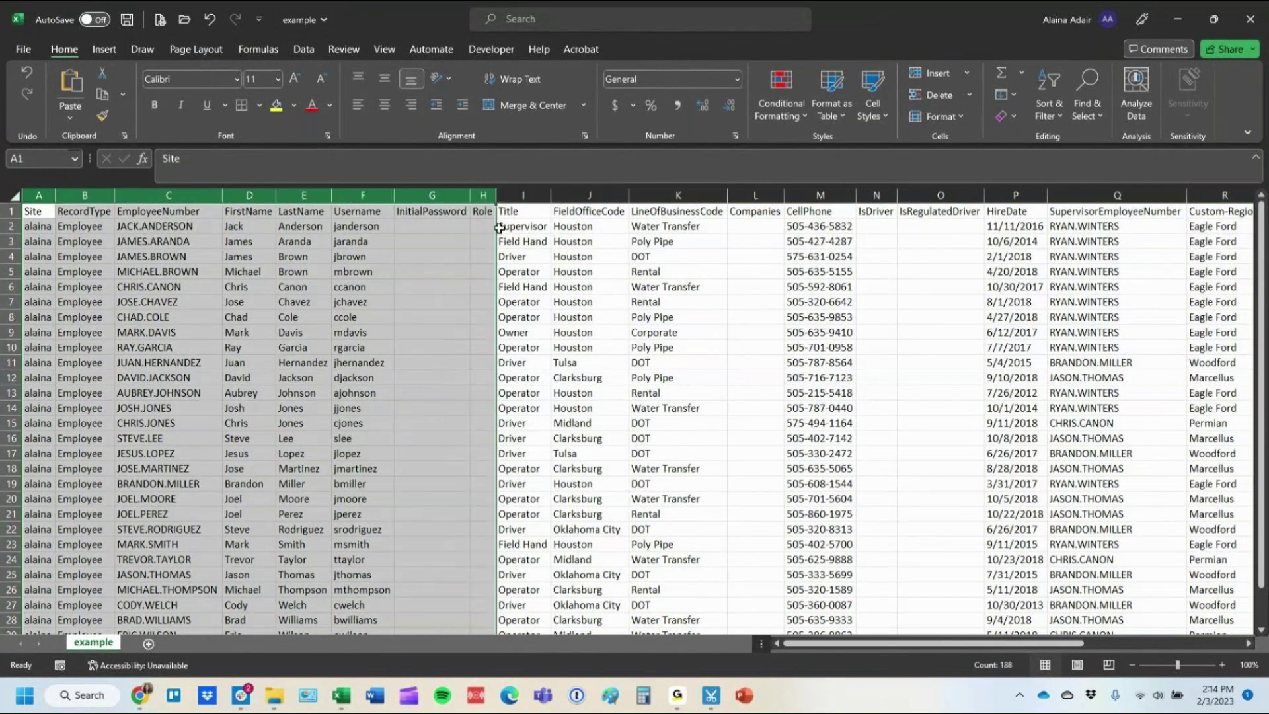
{"action": "left_click", "coordinate": [37, 212]}
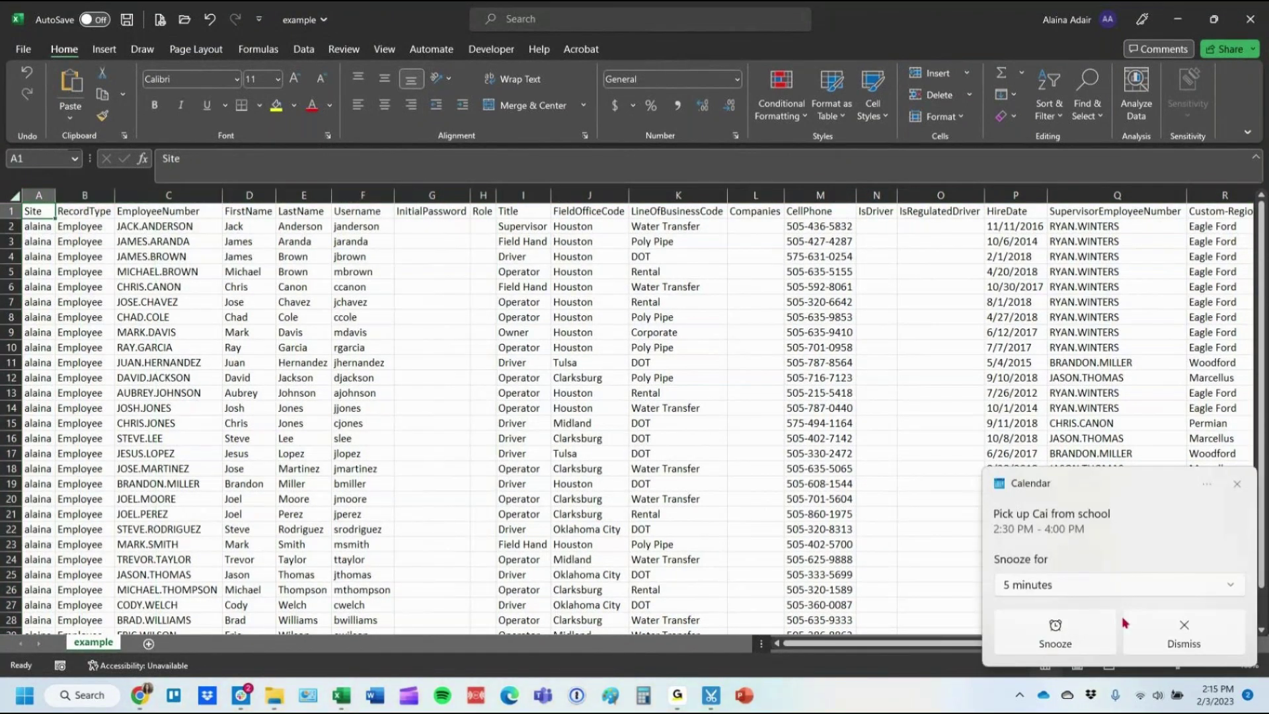
{"action": "left_click_drag", "start_coordinate": [38, 195], "coordinate": [489, 192]}
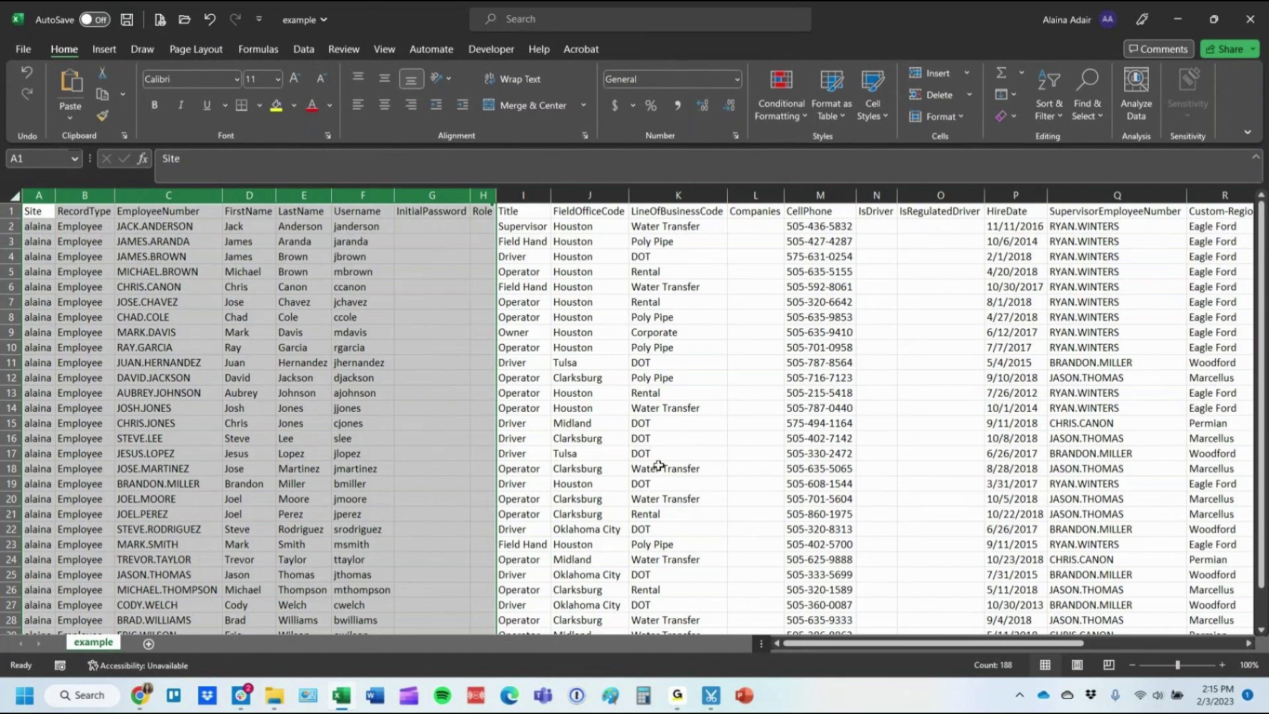
Delete the Companies, IsDriver and IsRegulatedDriver columns.
{"action": "left_click", "coordinate": [753, 195]}
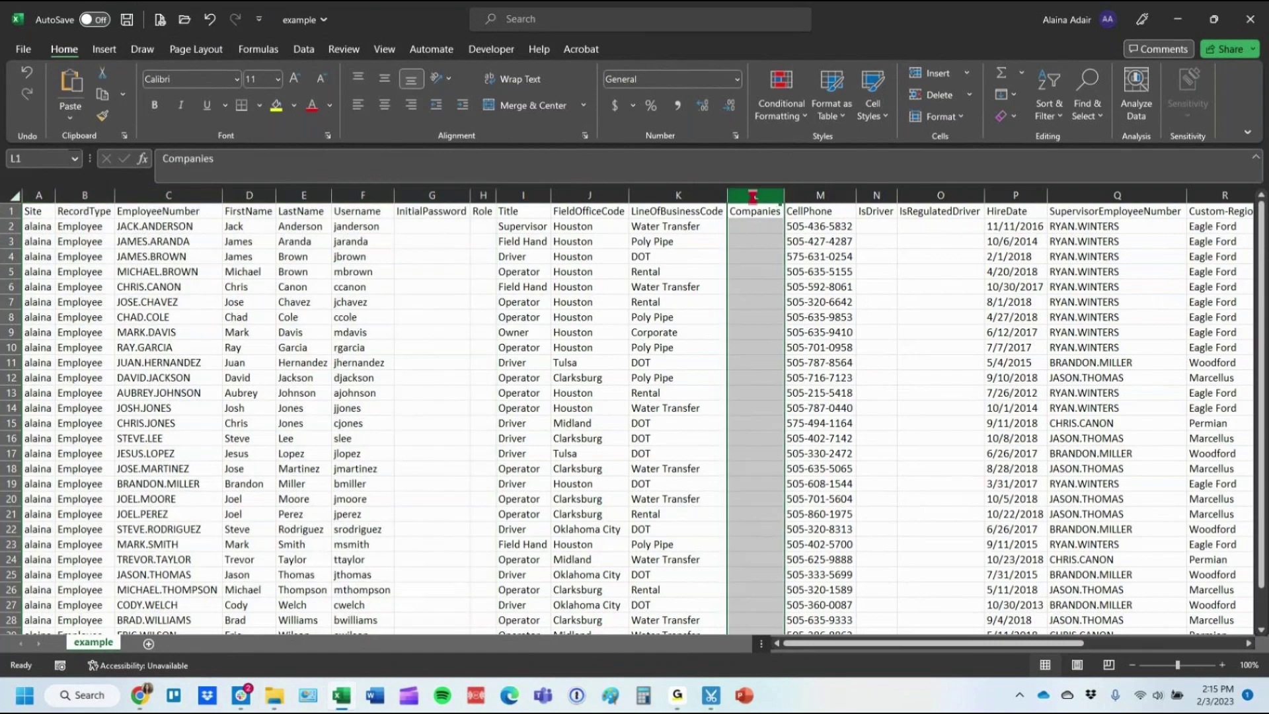
{"action": "key", "text": "ctrl+minus"}
{"action": "left_click_drag", "start_coordinate": [819, 196], "coordinate": [878, 197]}
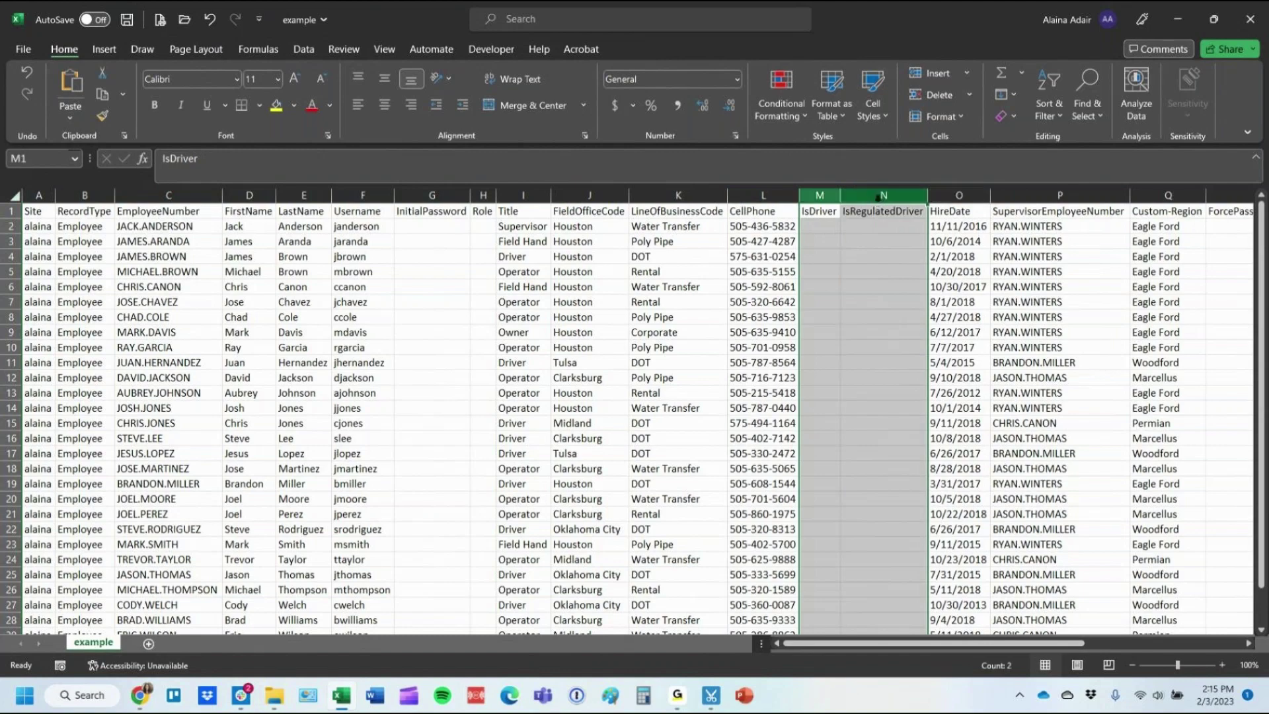
{"action": "key", "text": "ctrl+minus"}
{"action": "left_click", "coordinate": [955, 251]}
{"action": "left_click", "coordinate": [1114, 227]}
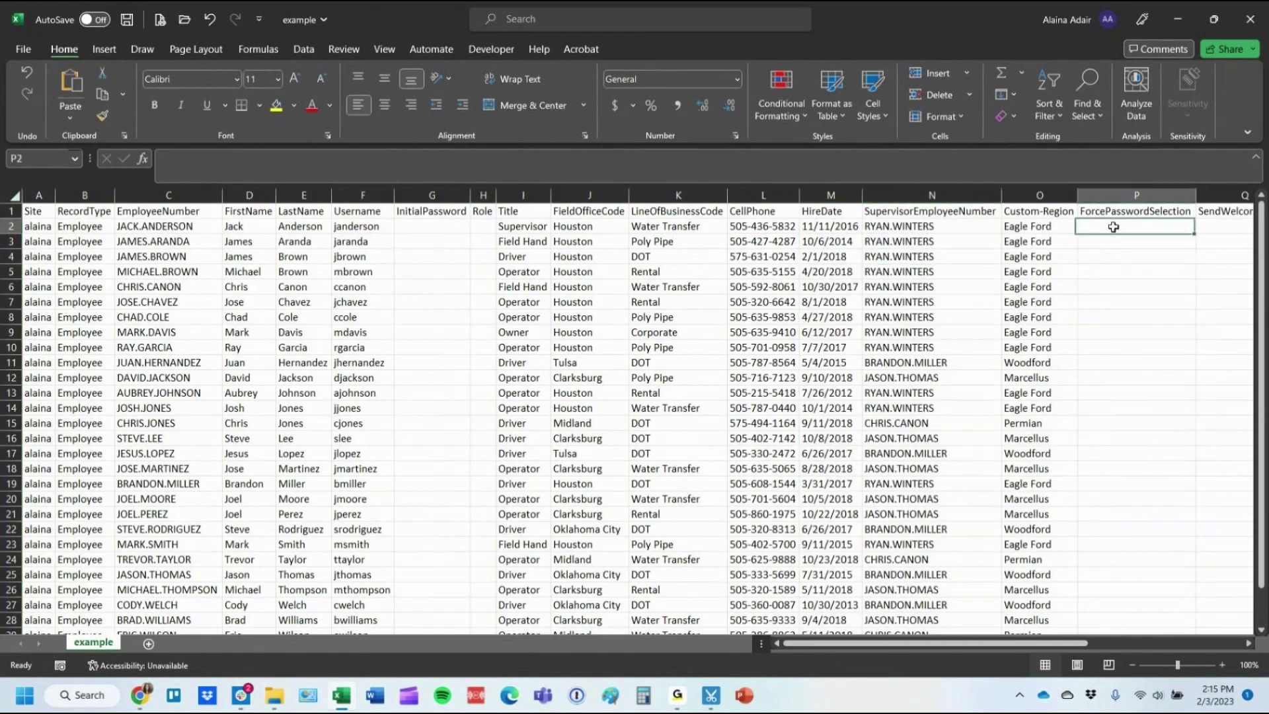
Fill Y down the whole ForcePasswordSelection column.
{"action": "left_click_drag", "start_coordinate": [1057, 642], "coordinate": [1087, 642]}
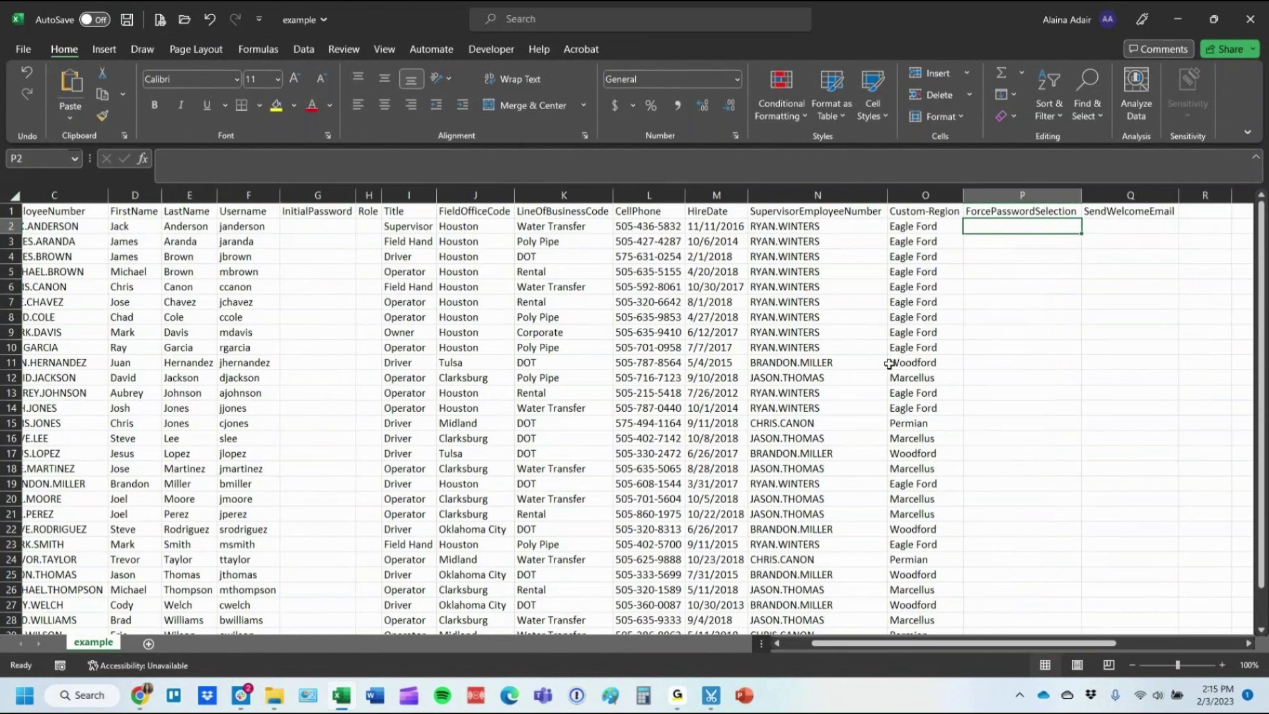
{"action": "type", "text": "Y"}
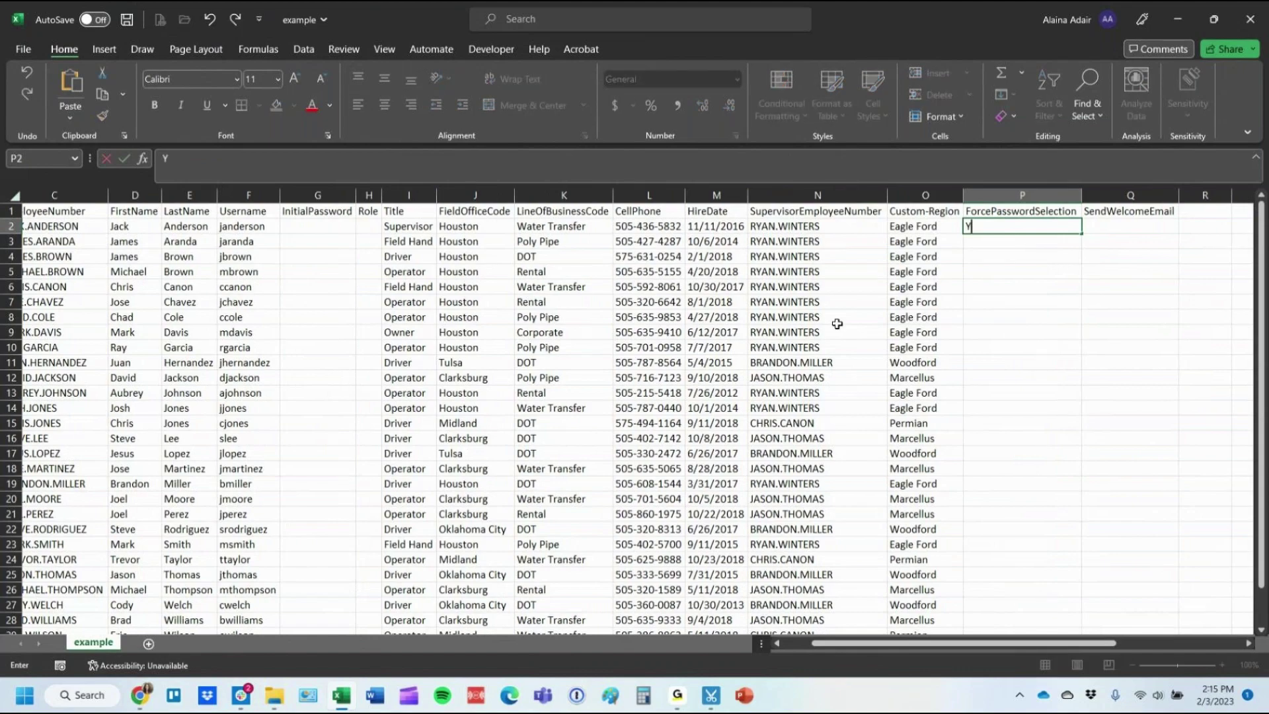
{"action": "key", "text": "ctrl+Return"}
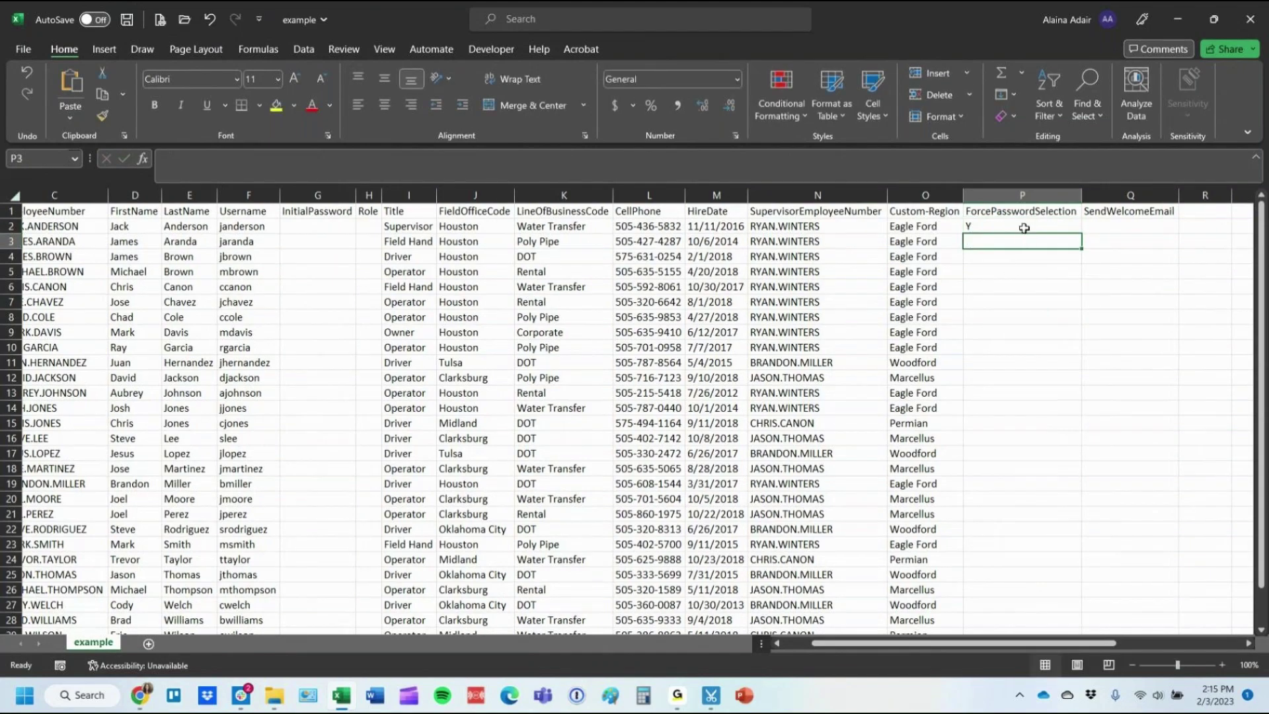
{"action": "double_click", "coordinate": [1081, 233]}
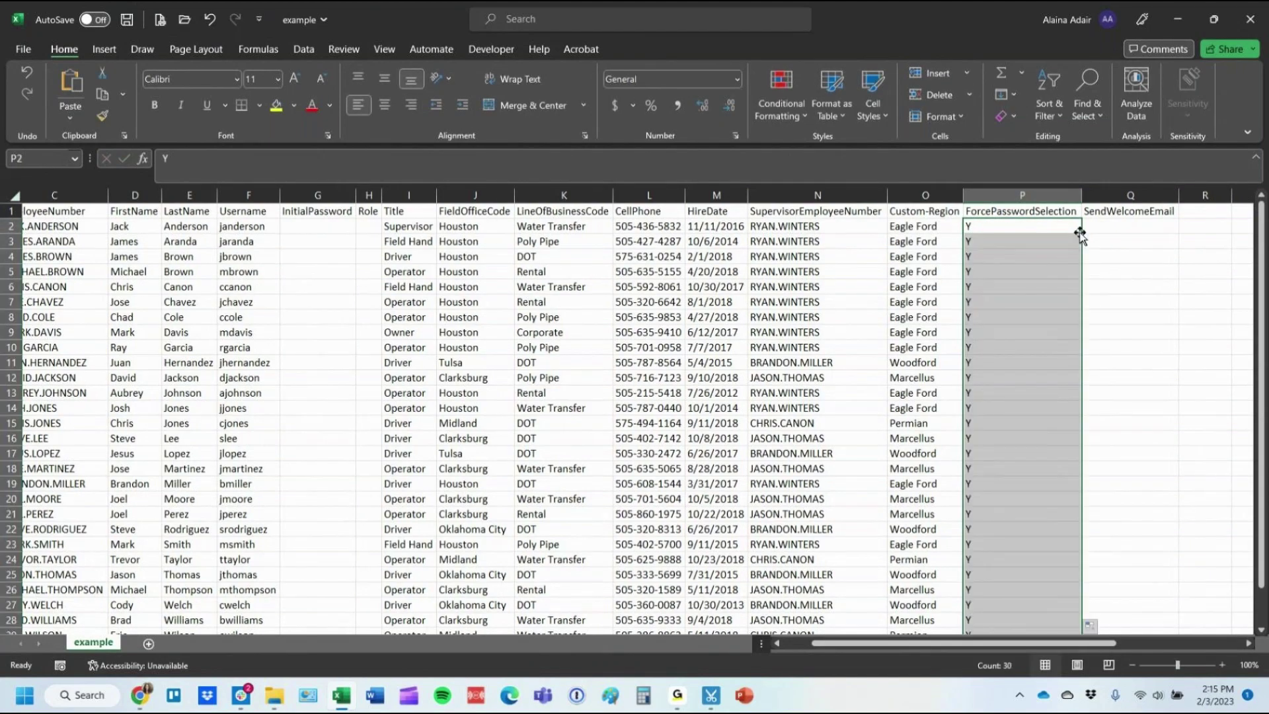
Fill N down the SendWelcomeEmail column, dismissing the replace-data warning.
{"action": "left_click", "coordinate": [1085, 228]}
{"action": "type", "text": "N"}
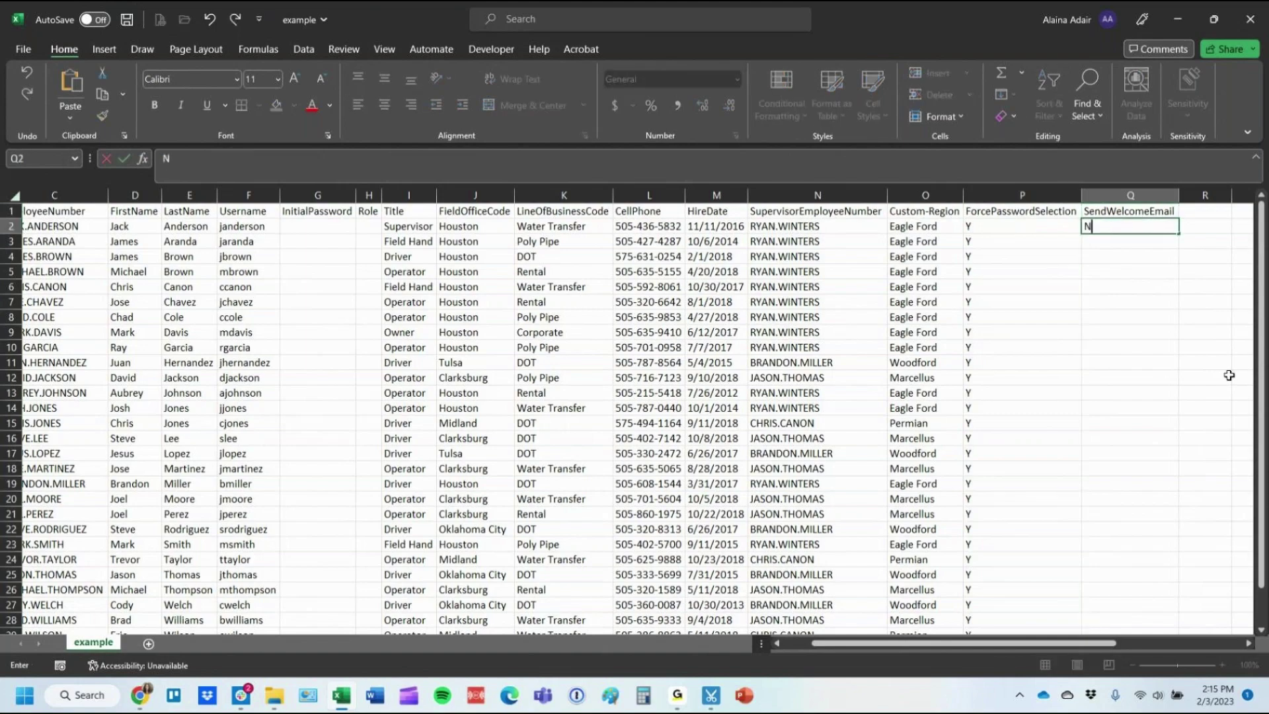
{"action": "double_click", "coordinate": [1176, 233]}
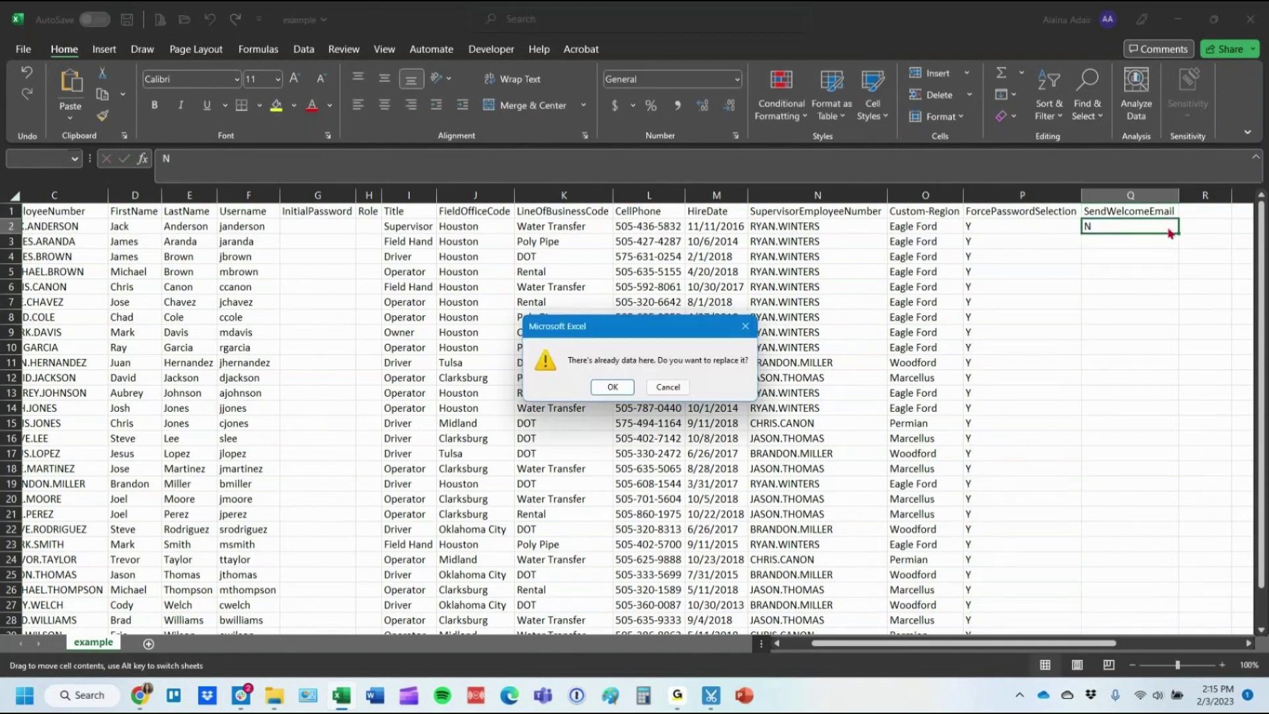
{"action": "key", "text": "Escape"}
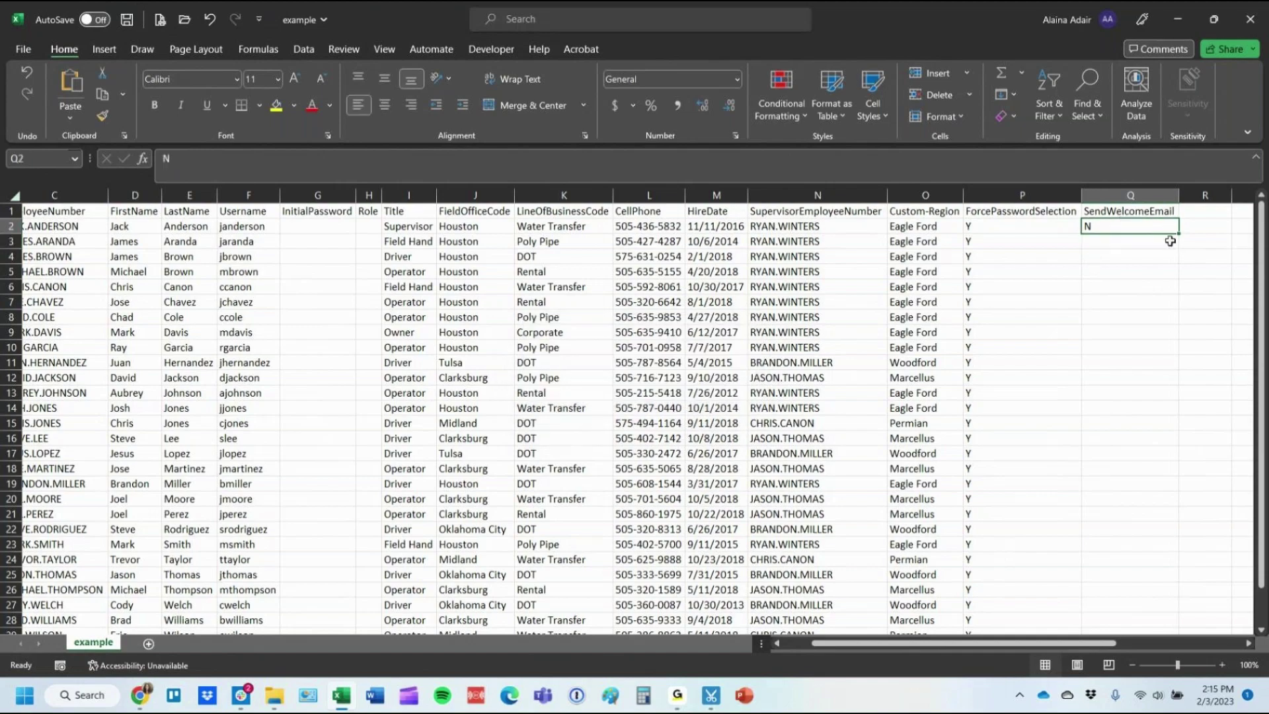
{"action": "double_click", "coordinate": [1177, 234]}
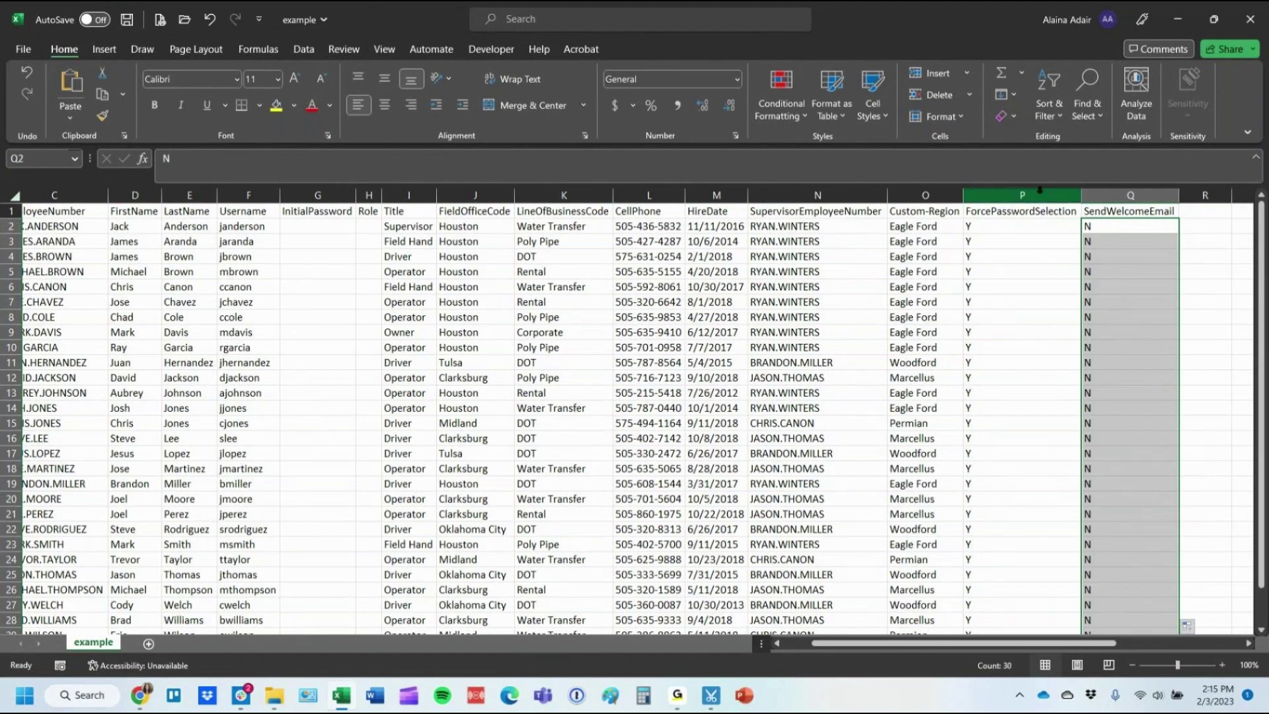
{"action": "left_click", "coordinate": [1019, 211]}
{"action": "key", "text": "Left"}
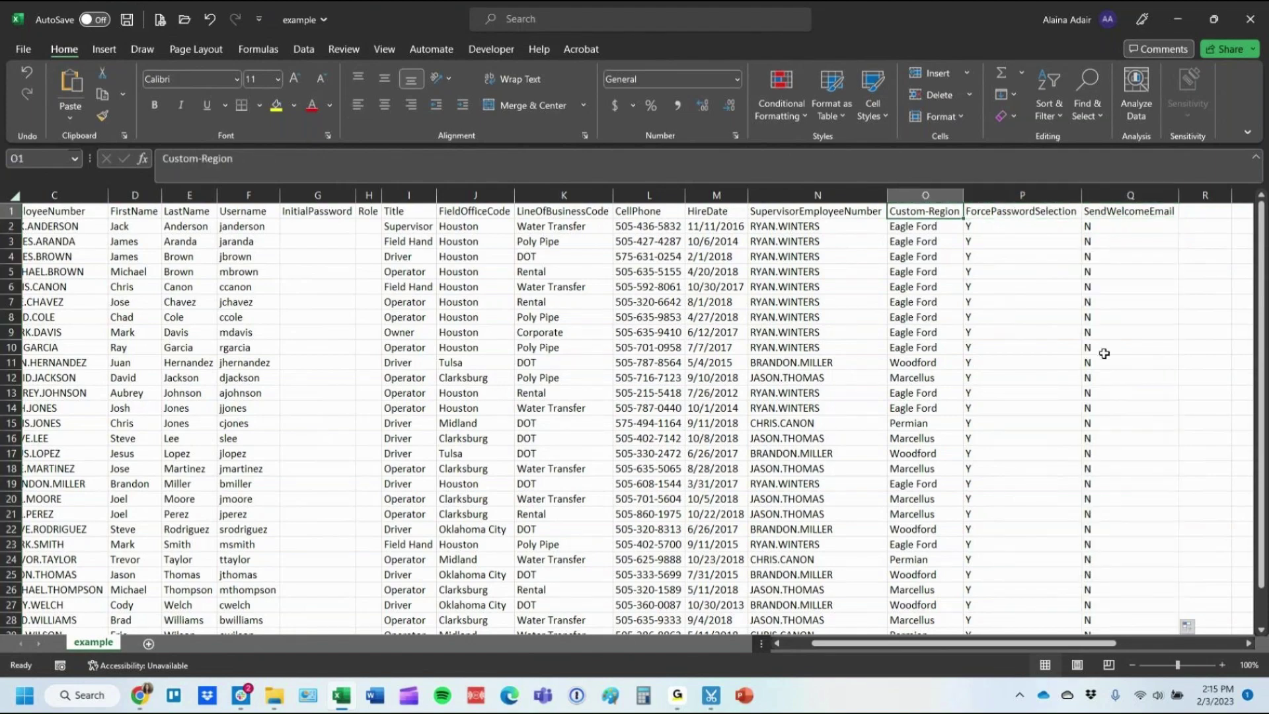
{"action": "key", "text": "Left"}
{"action": "key", "text": "Left"}
{"action": "key", "text": "Left"}
{"action": "key", "text": "Left"}
{"action": "key", "text": "Left"}
{"action": "key", "text": "Left"}
{"action": "key", "text": "Left"}
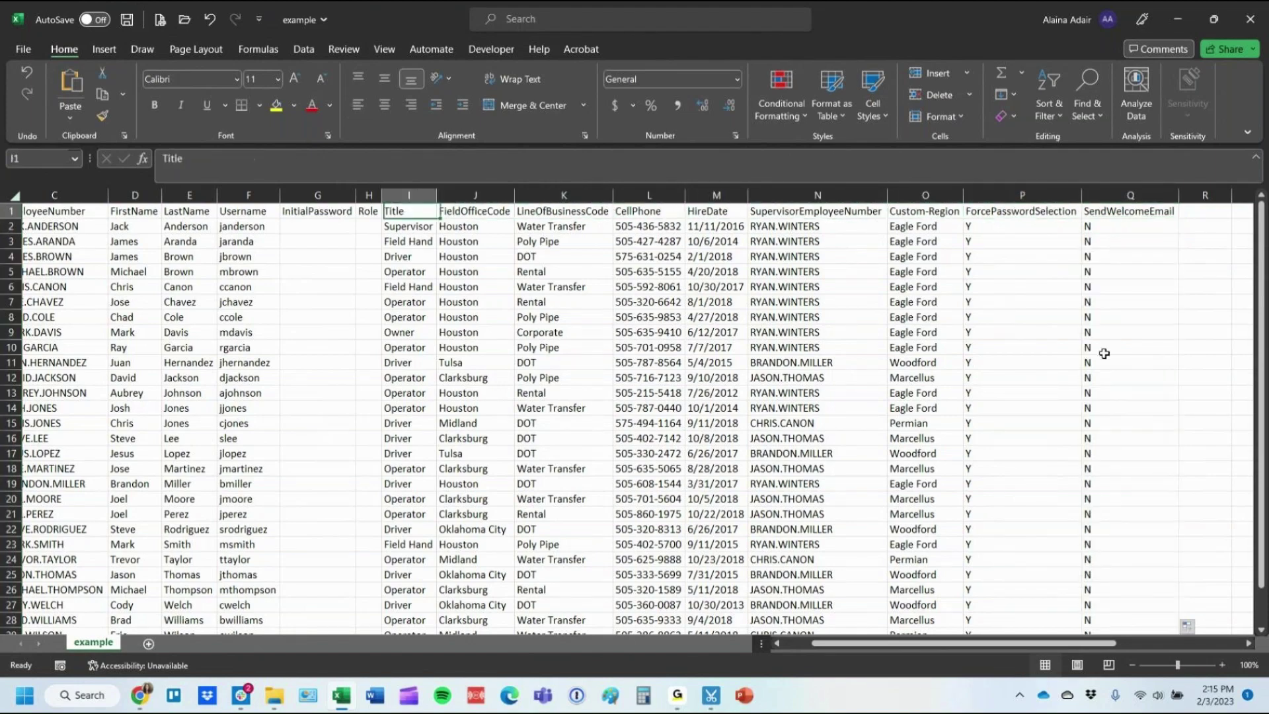
{"action": "key", "text": "Left"}
{"action": "key", "text": "Left"}
{"action": "key", "text": "Left"}
{"action": "key", "text": "Left"}
{"action": "key", "text": "Left"}
{"action": "key", "text": "Left"}
{"action": "key", "text": "Left"}
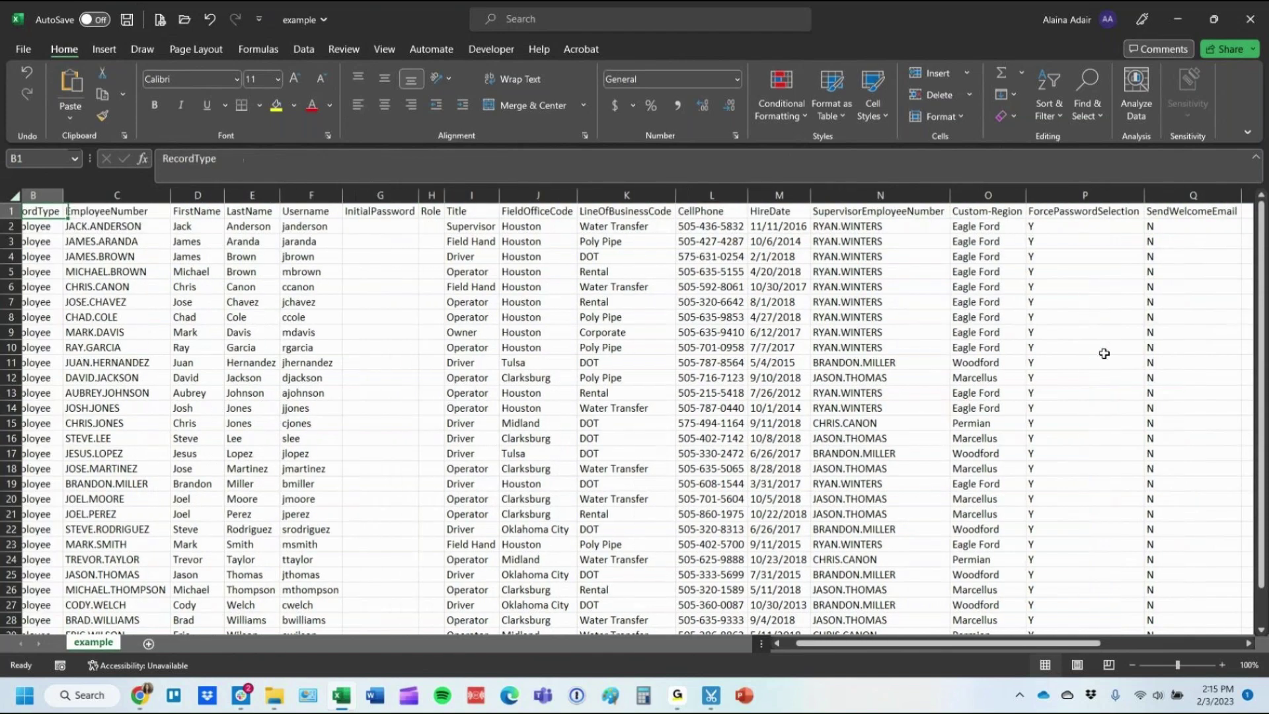
Enter a shared default password in G2 and copy it down the InitialPassword column.
{"action": "left_click", "coordinate": [442, 229]}
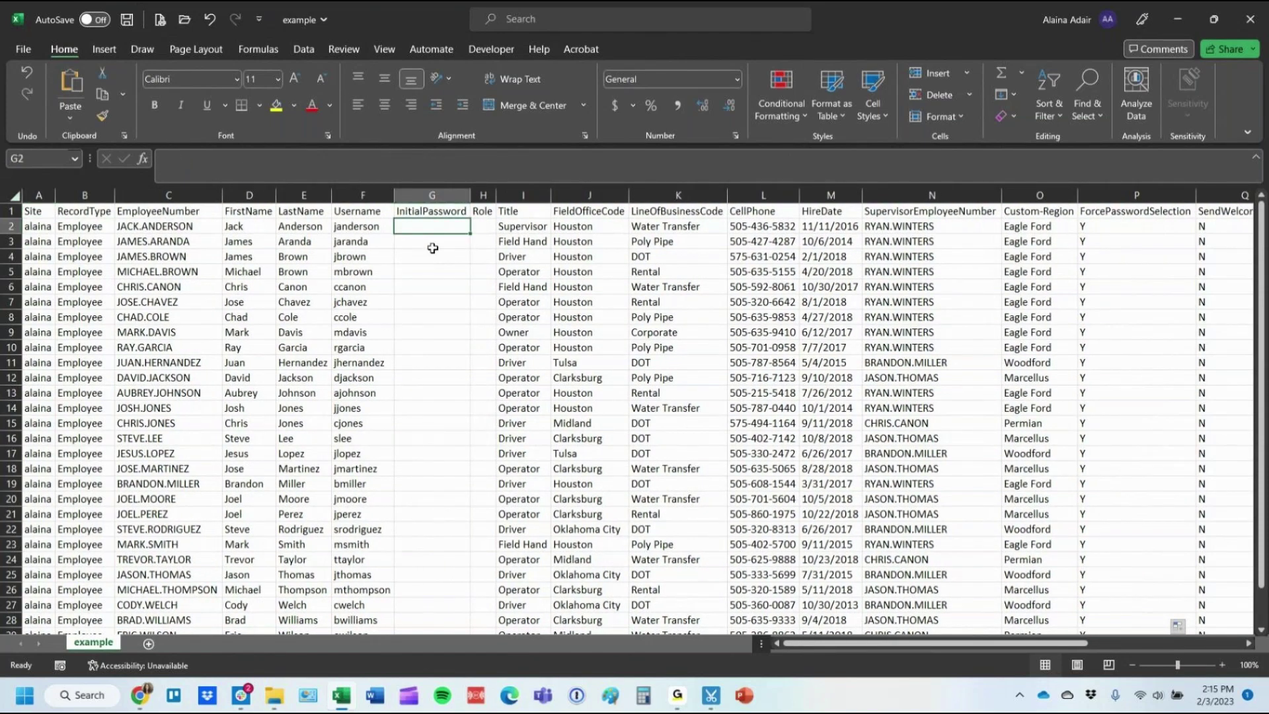
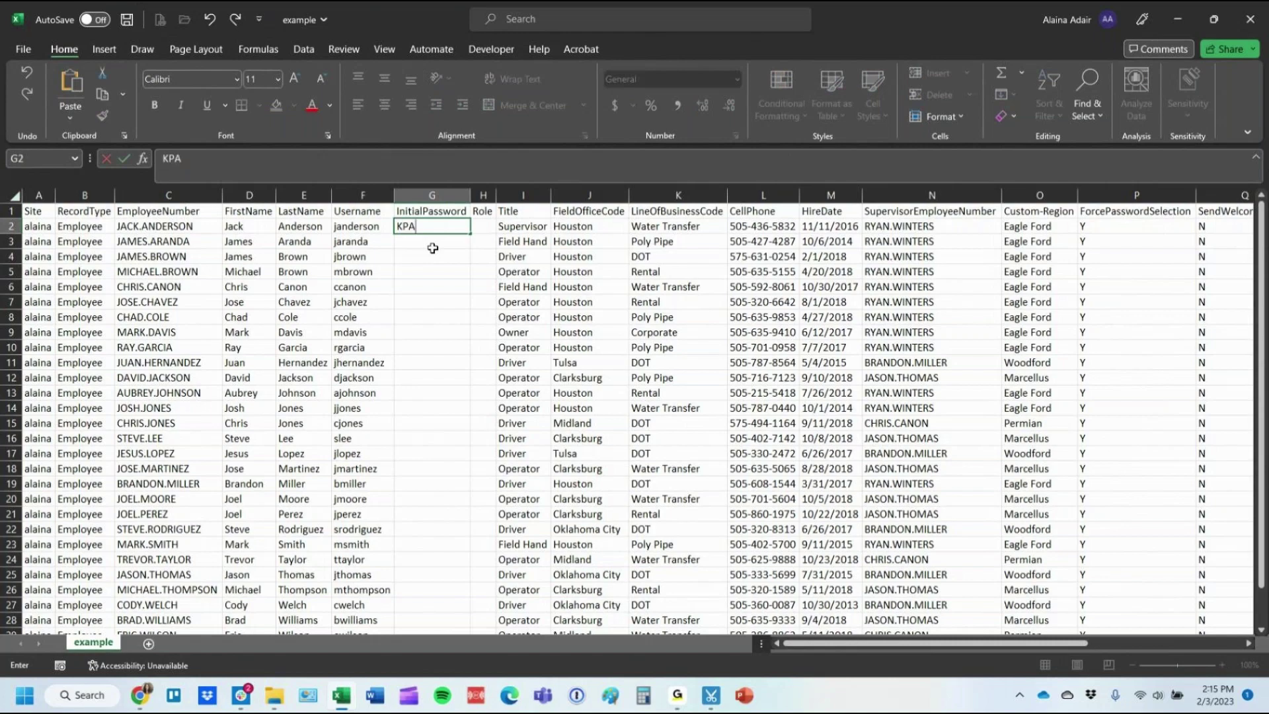
{"action": "key", "text": "Return"}
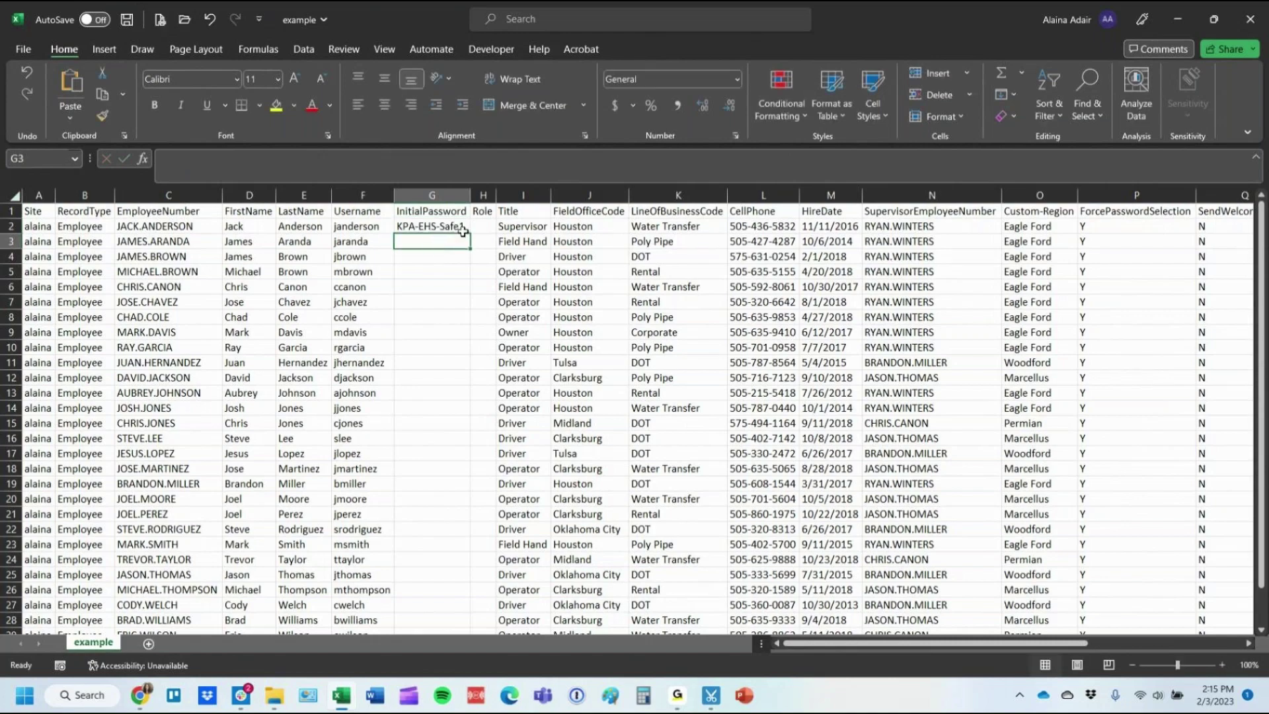
{"action": "left_click", "coordinate": [459, 231]}
{"action": "double_click", "coordinate": [469, 232]}
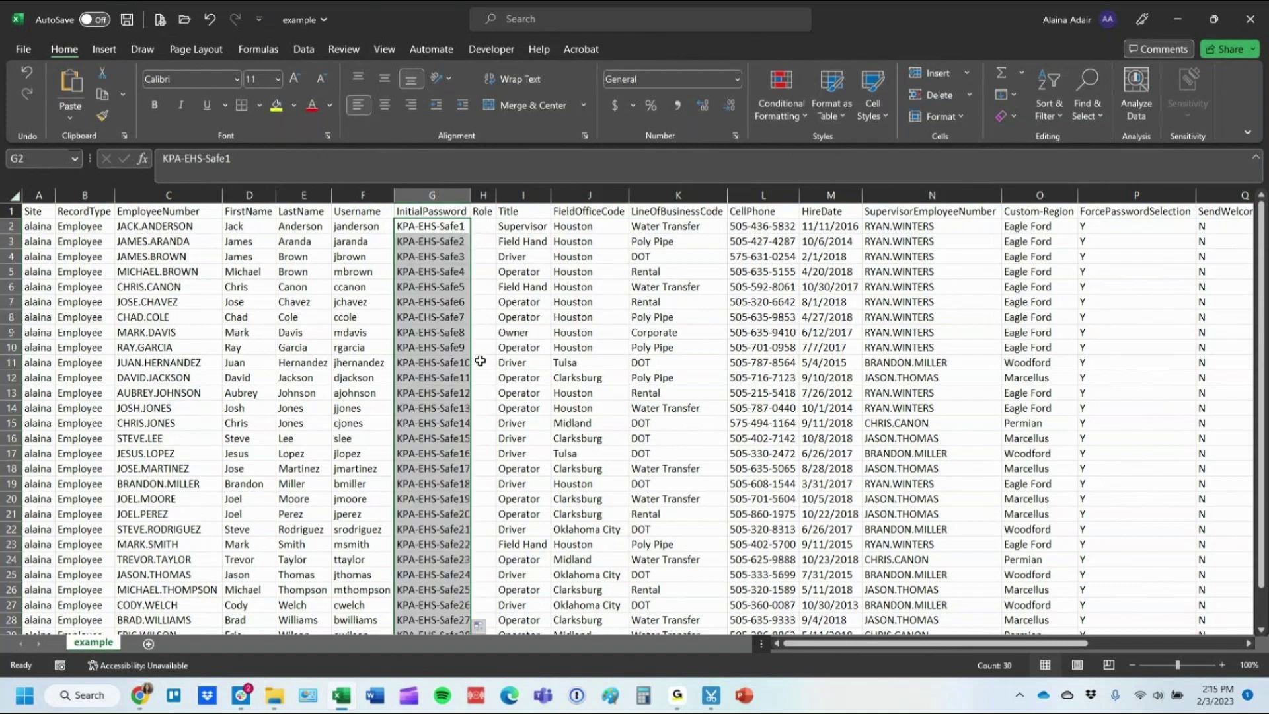
{"action": "left_click", "coordinate": [479, 626]}
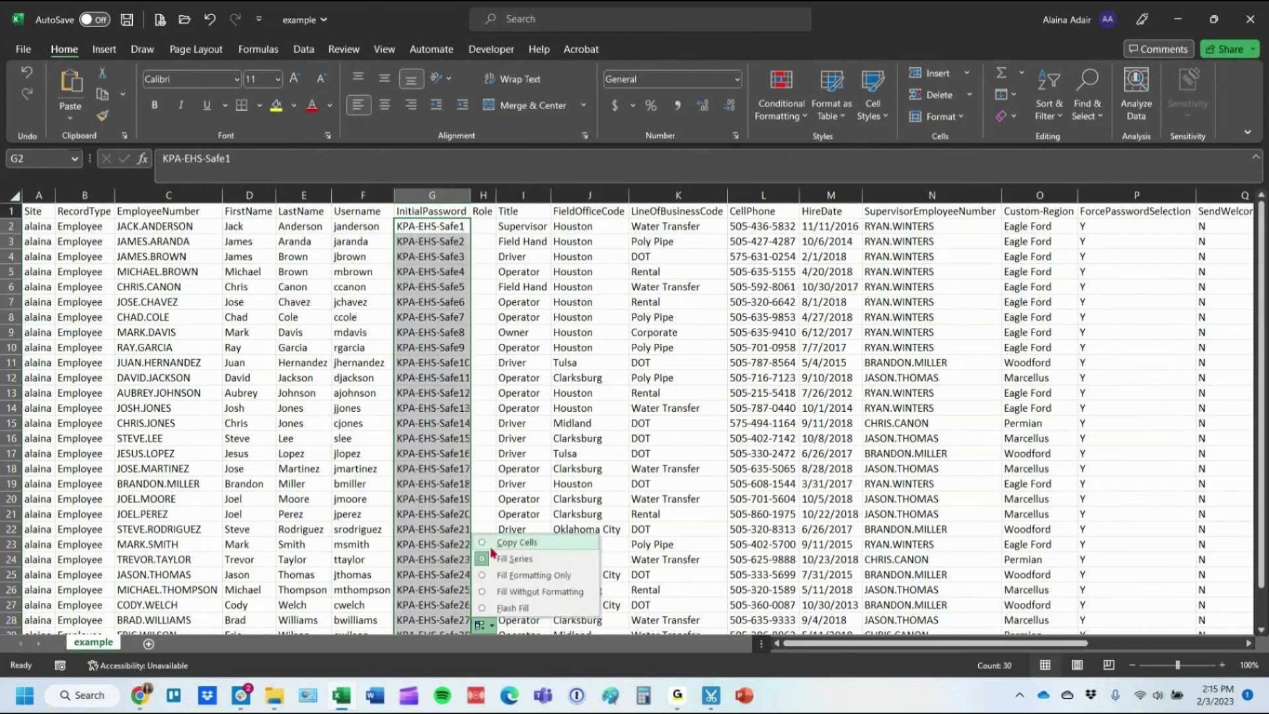
{"action": "left_click", "coordinate": [501, 547]}
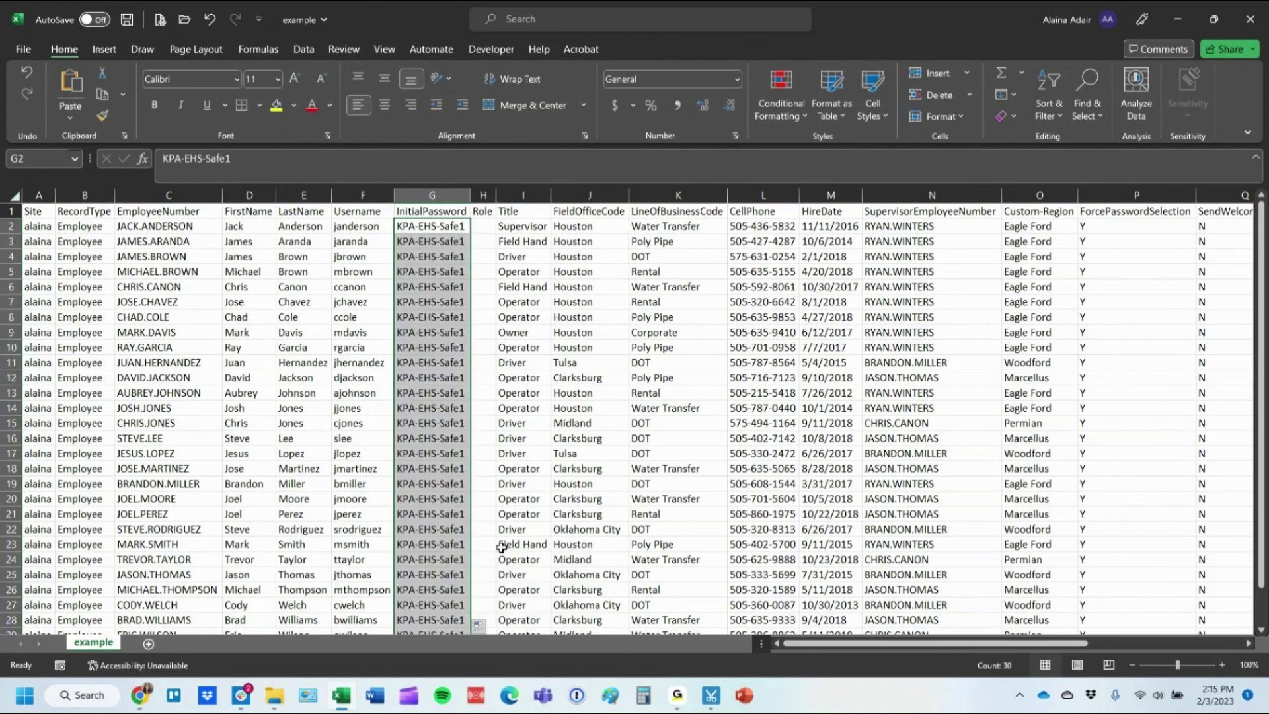
Minimize Excel and open the KPA EHS Control Panel.
{"action": "left_click", "coordinate": [485, 226]}
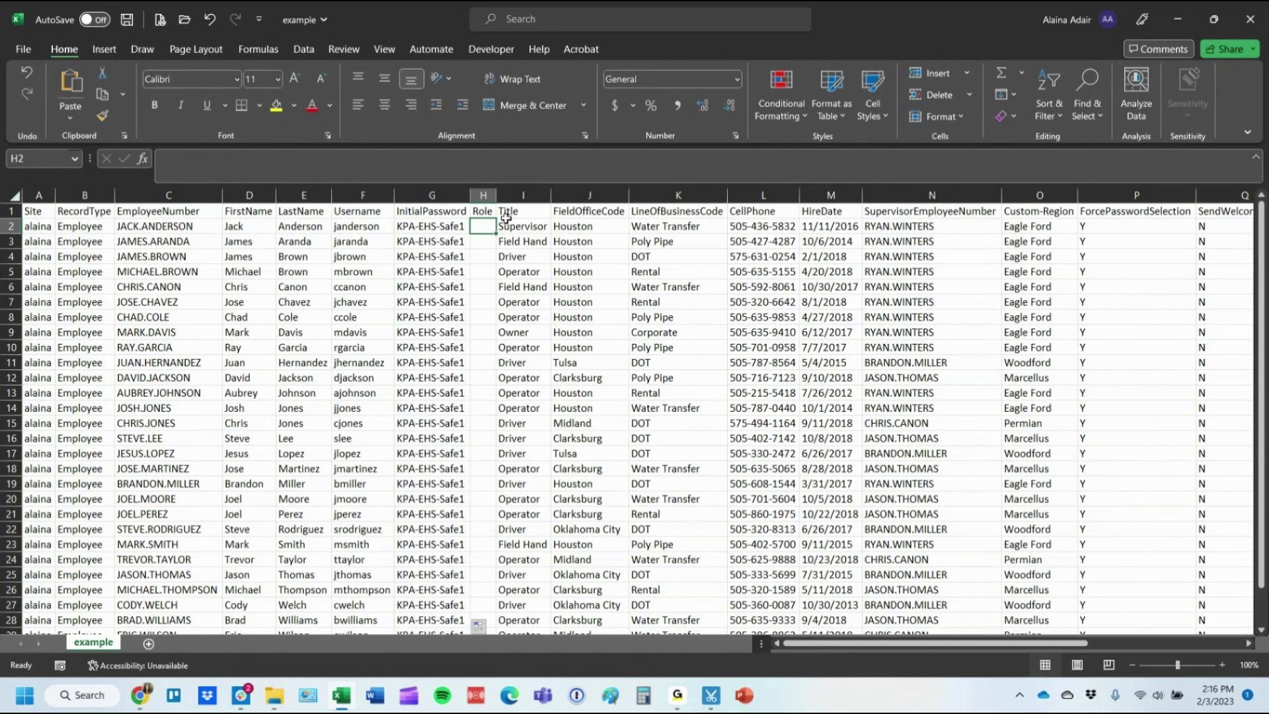
{"action": "left_click", "coordinate": [1176, 20]}
{"action": "left_click", "coordinate": [127, 365]}
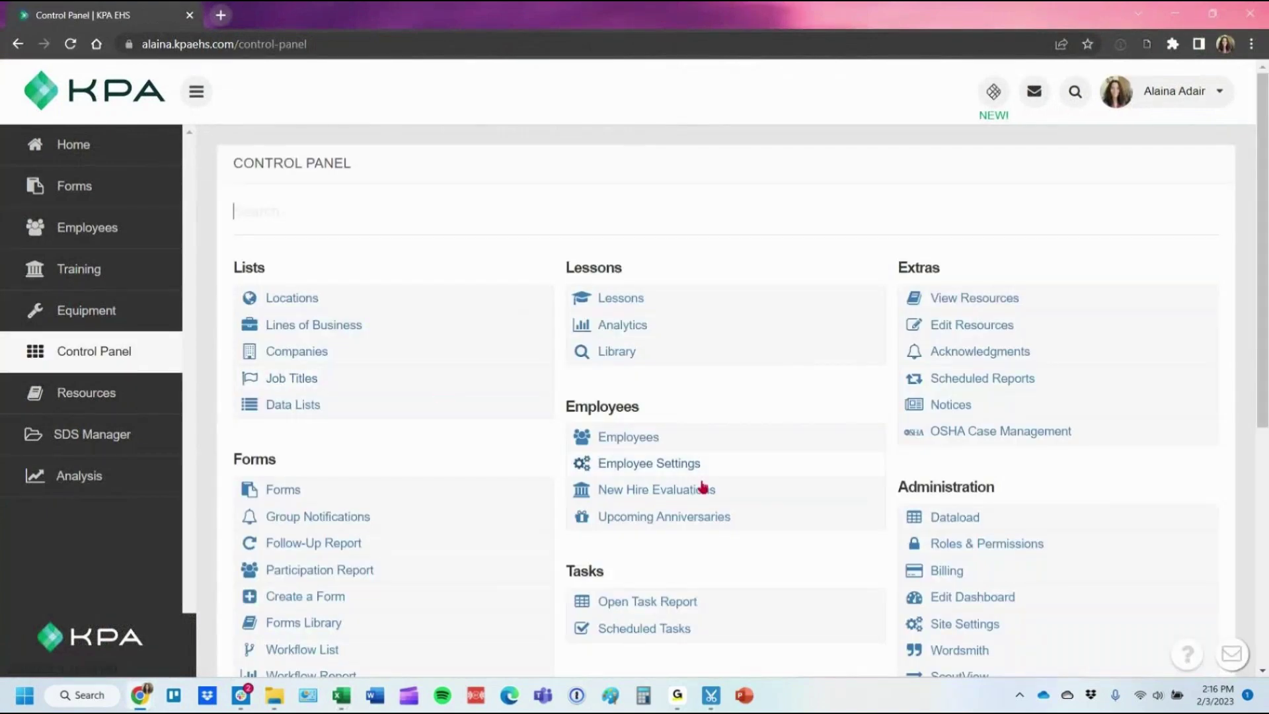
Open Roles & Permissions to review the Employee, Manager and Admin roles.
{"action": "left_click", "coordinate": [1025, 548]}
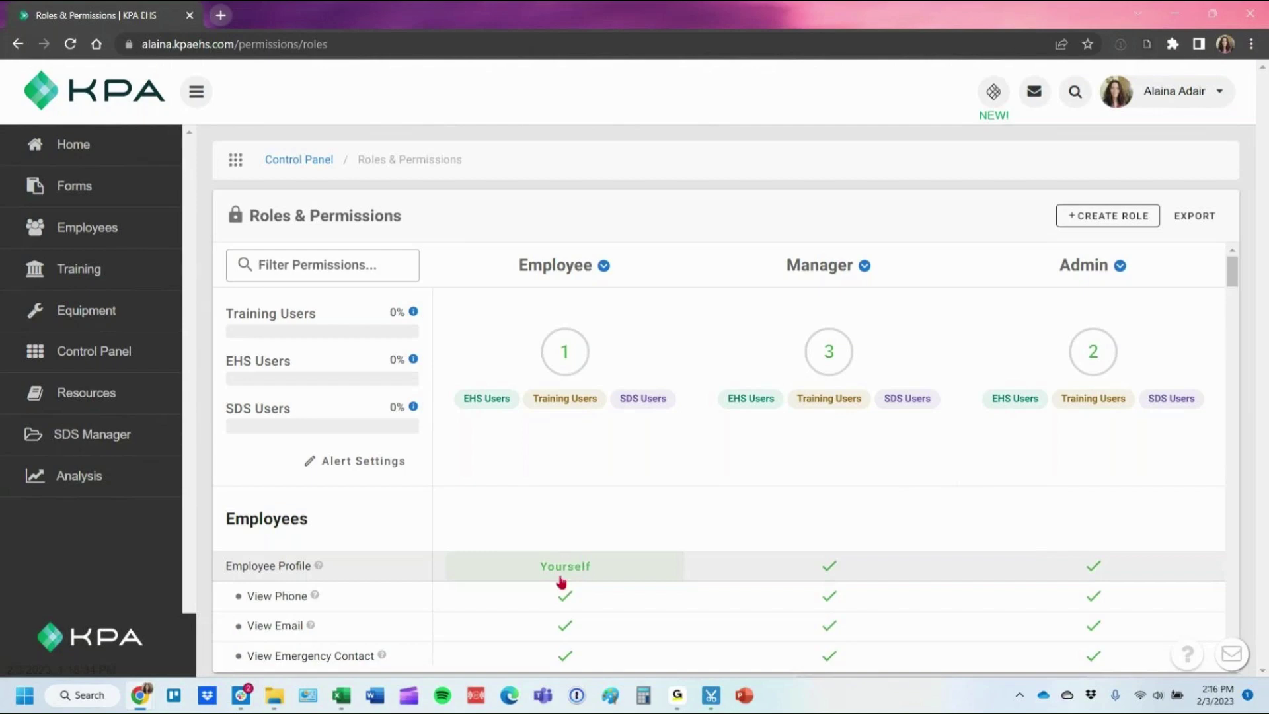
{"action": "mouse_move", "coordinate": [345, 700]}
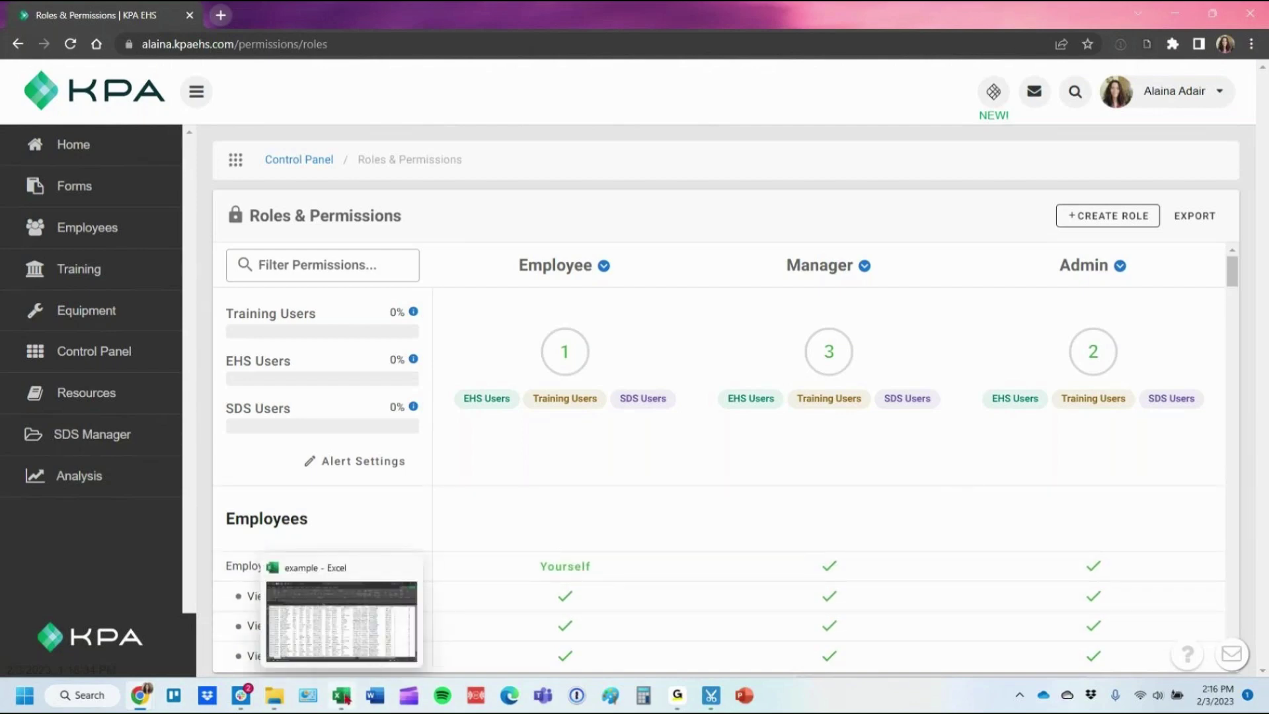
Enter Employee in H2, autofit the Role column and fill Employee down every row.
{"action": "left_click", "coordinate": [343, 697]}
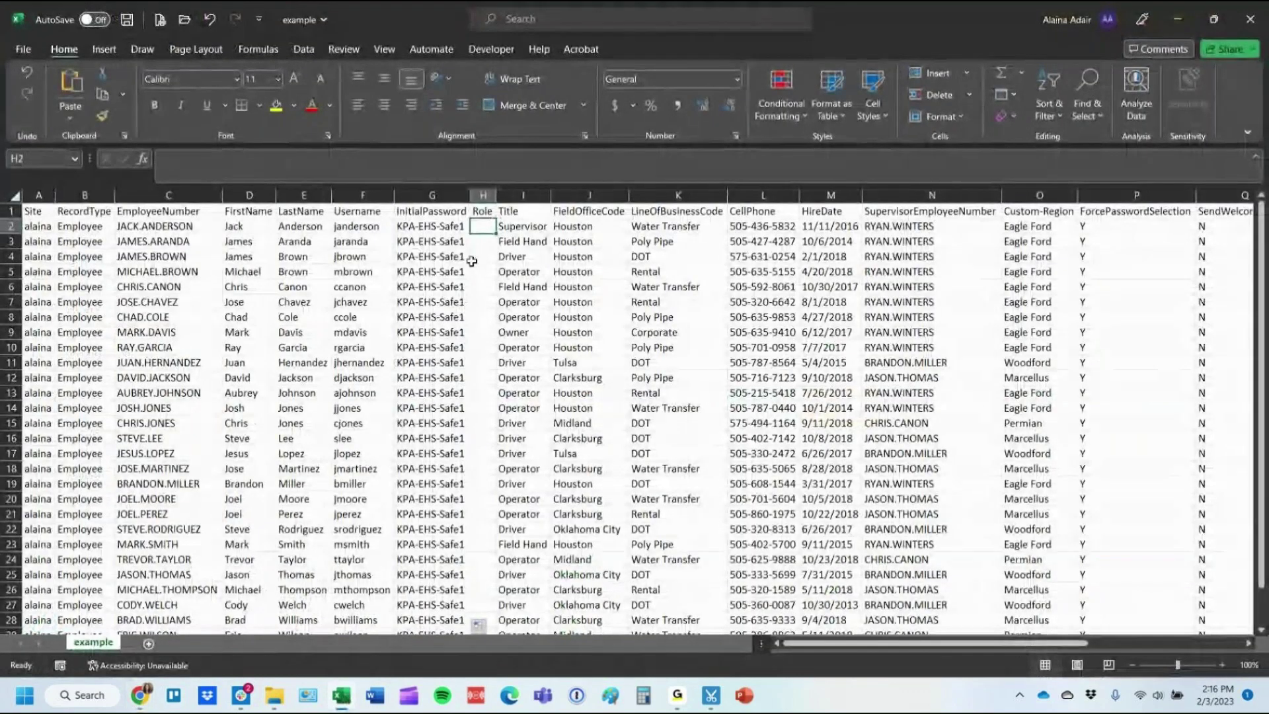
{"action": "type", "text": "Employee"}
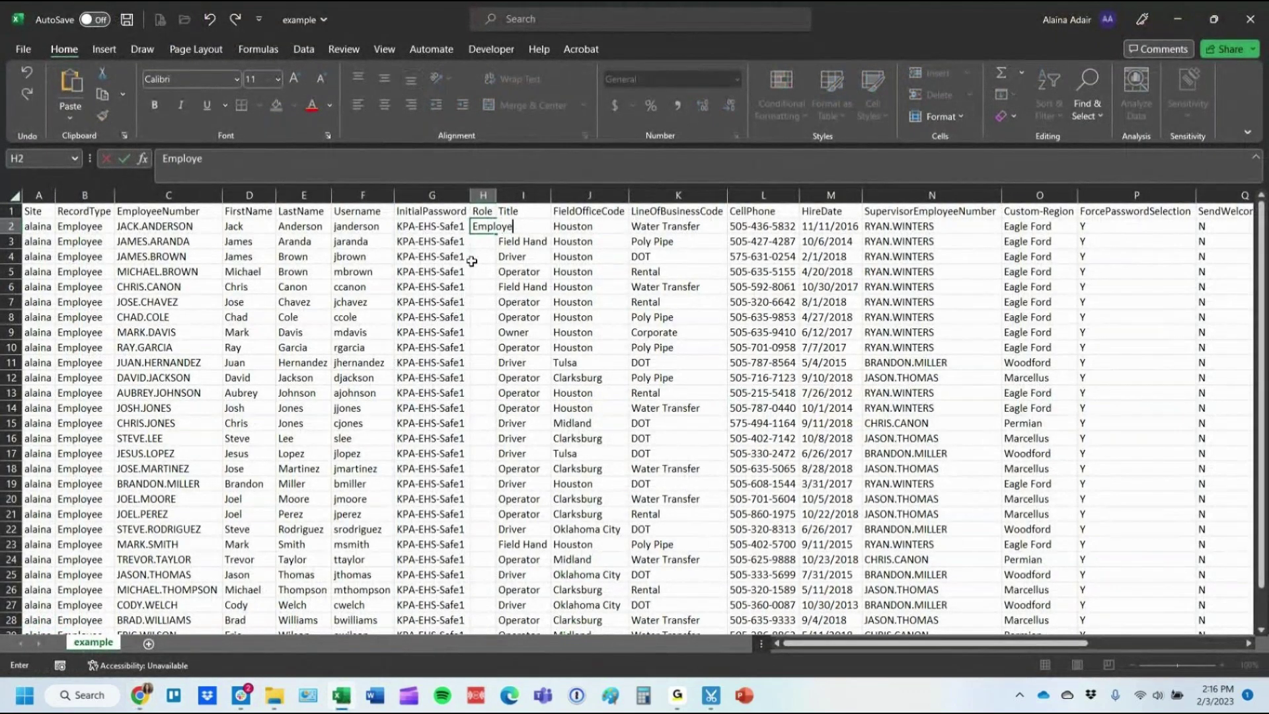
{"action": "key", "text": "Return"}
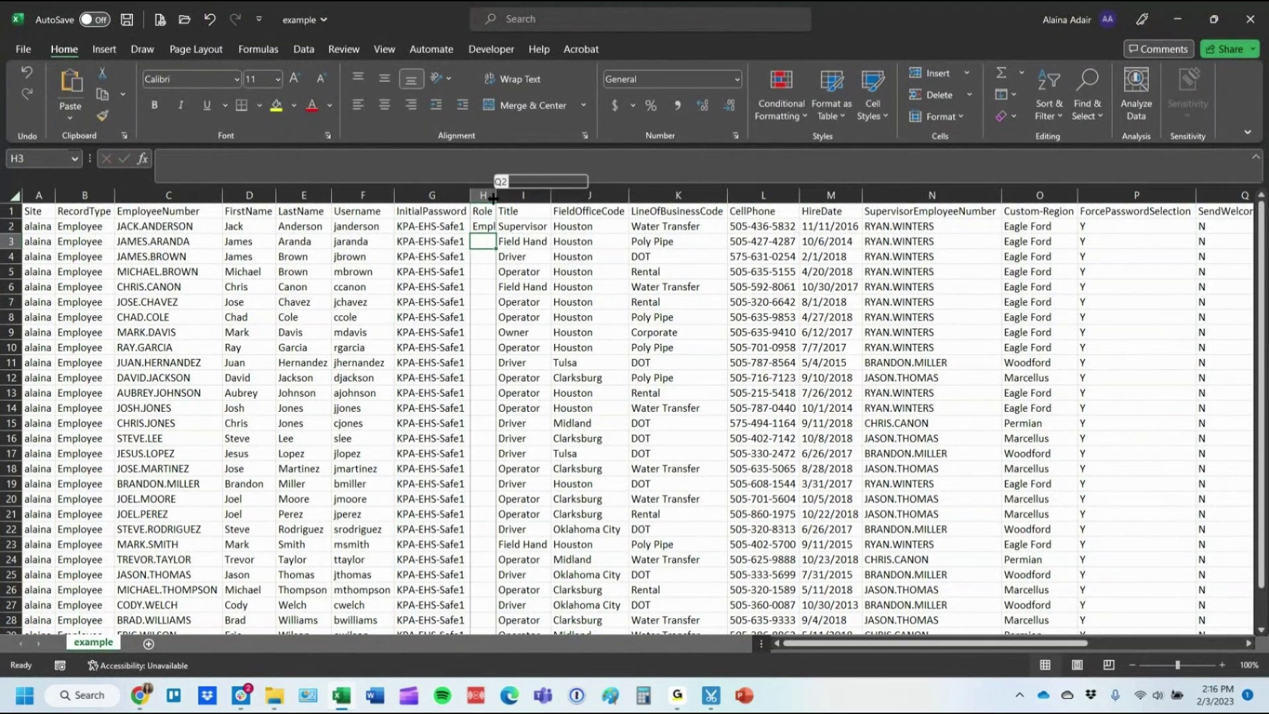
{"action": "double_click", "coordinate": [496, 195]}
{"action": "left_click", "coordinate": [502, 228]}
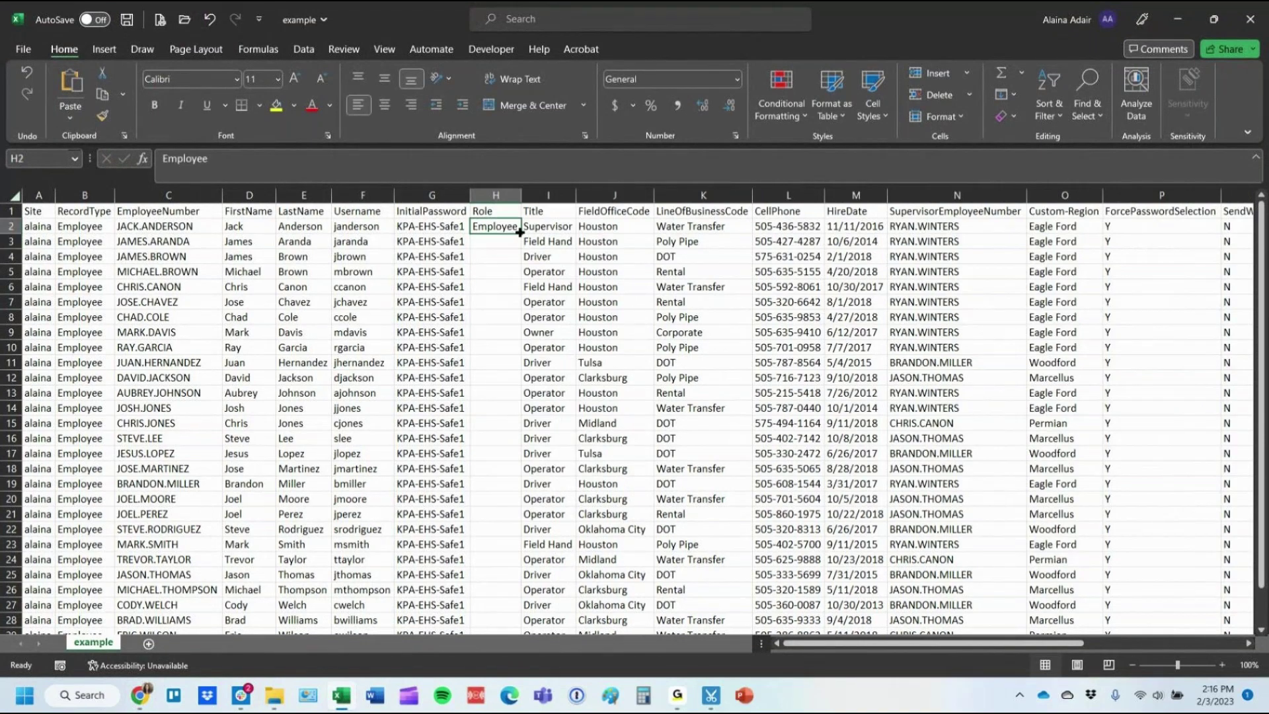
{"action": "double_click", "coordinate": [522, 234]}
{"action": "double_click", "coordinate": [519, 196]}
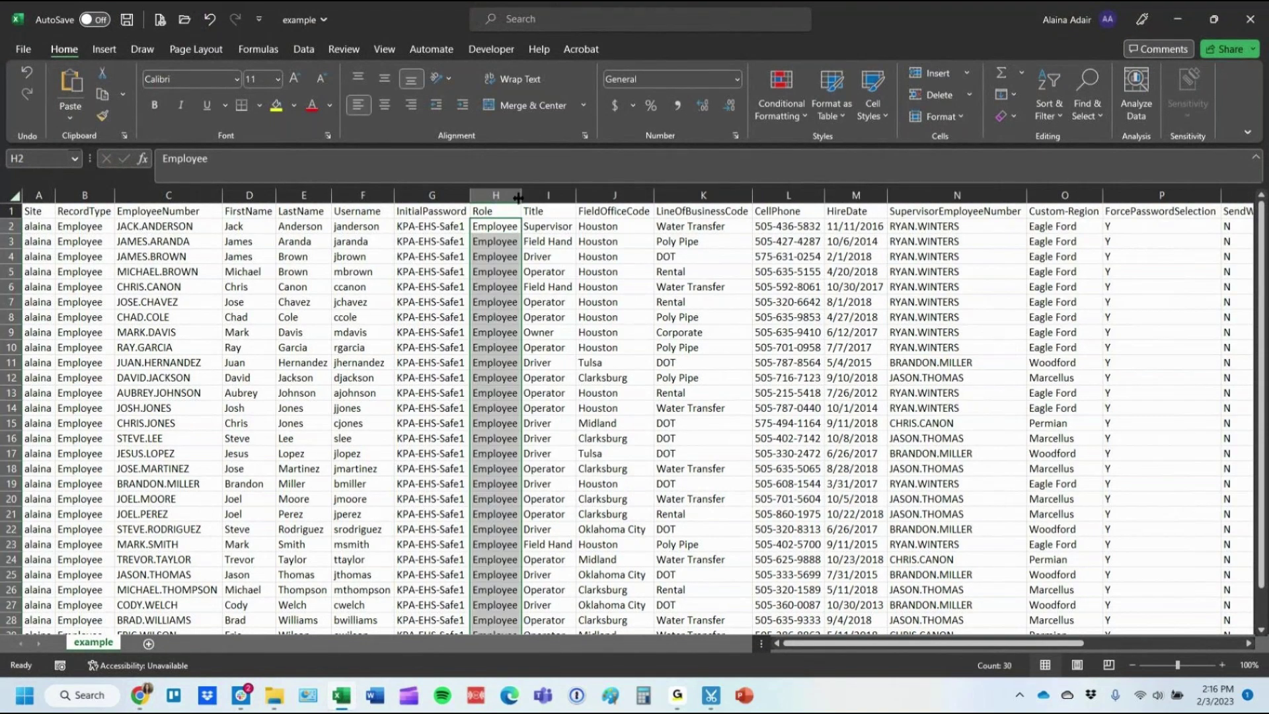
{"action": "left_click", "coordinate": [14, 196]}
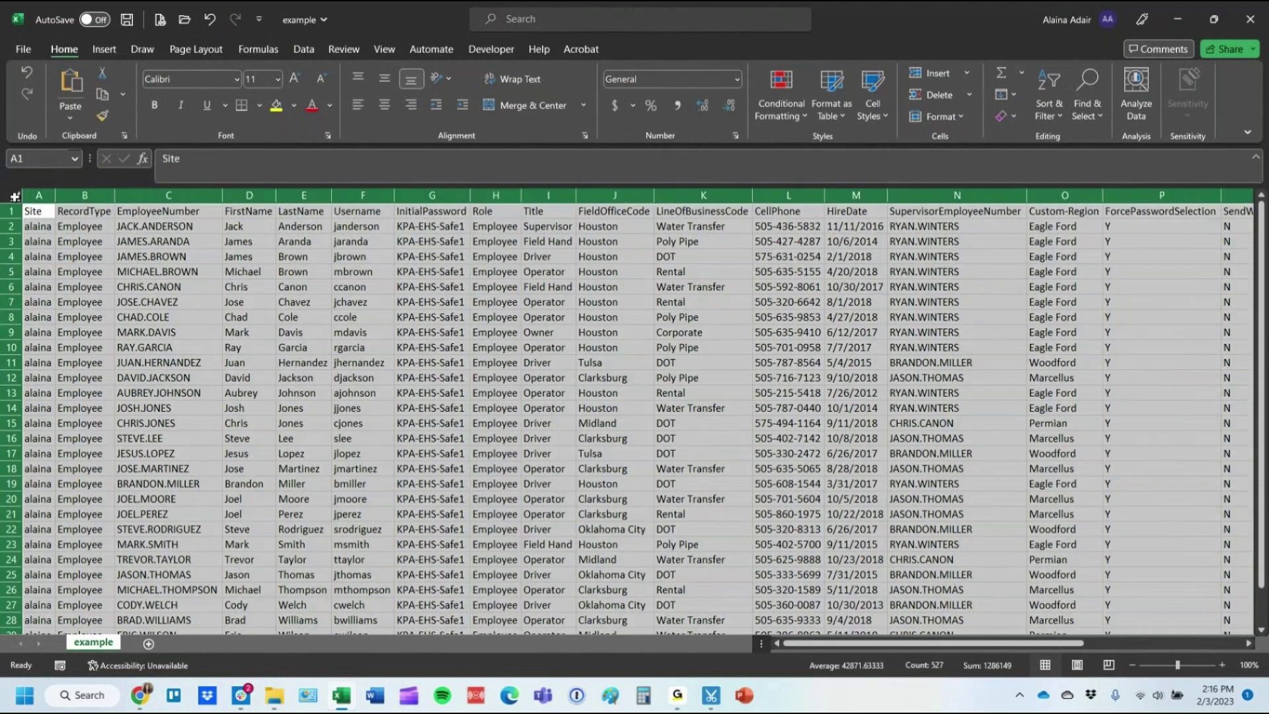
Turn on Data filters and filter the Title column to Supervisor.
{"action": "left_click", "coordinate": [303, 49]}
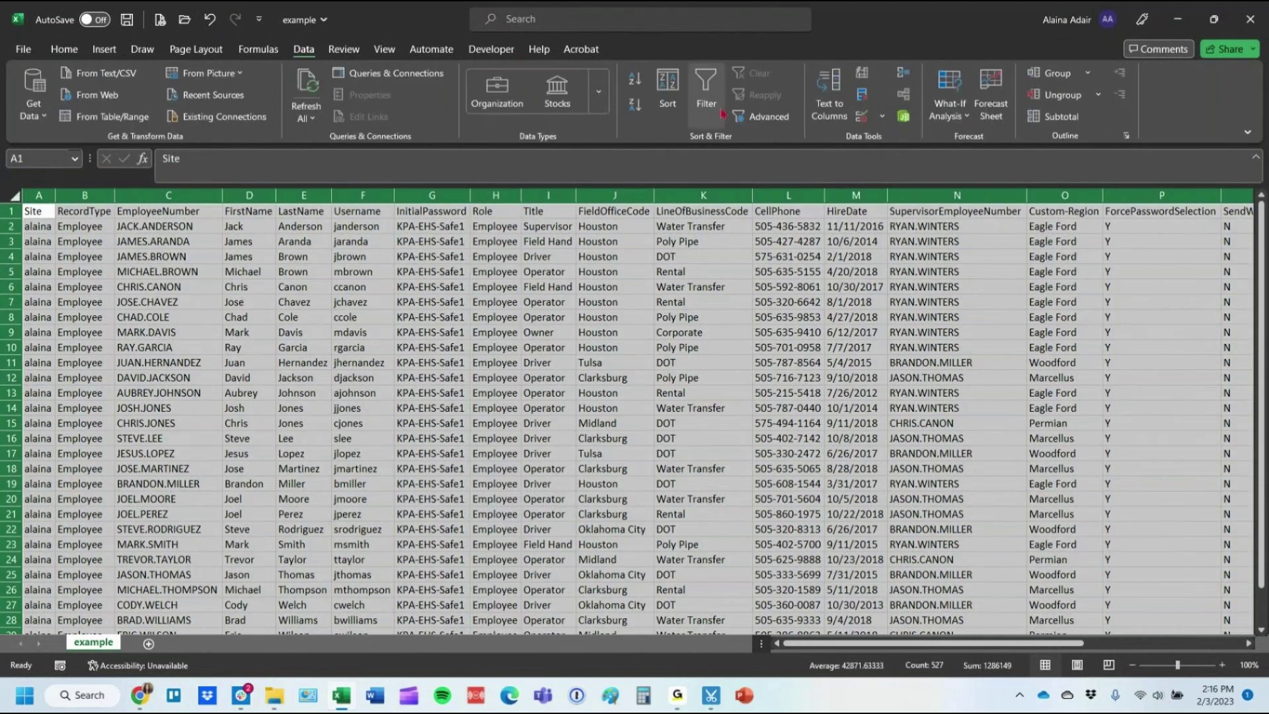
{"action": "left_click", "coordinate": [720, 112]}
{"action": "left_click", "coordinate": [536, 241]}
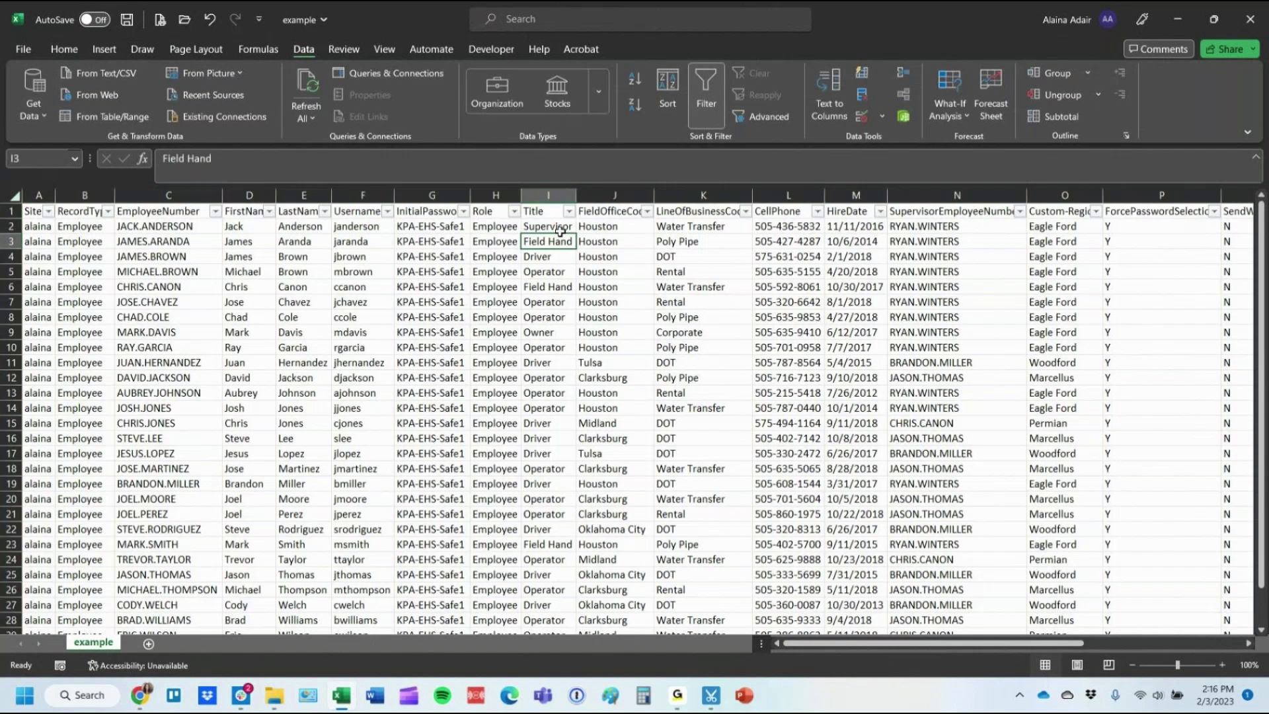
{"action": "left_click", "coordinate": [585, 211]}
{"action": "left_click", "coordinate": [569, 211]}
{"action": "left_click", "coordinate": [488, 379]}
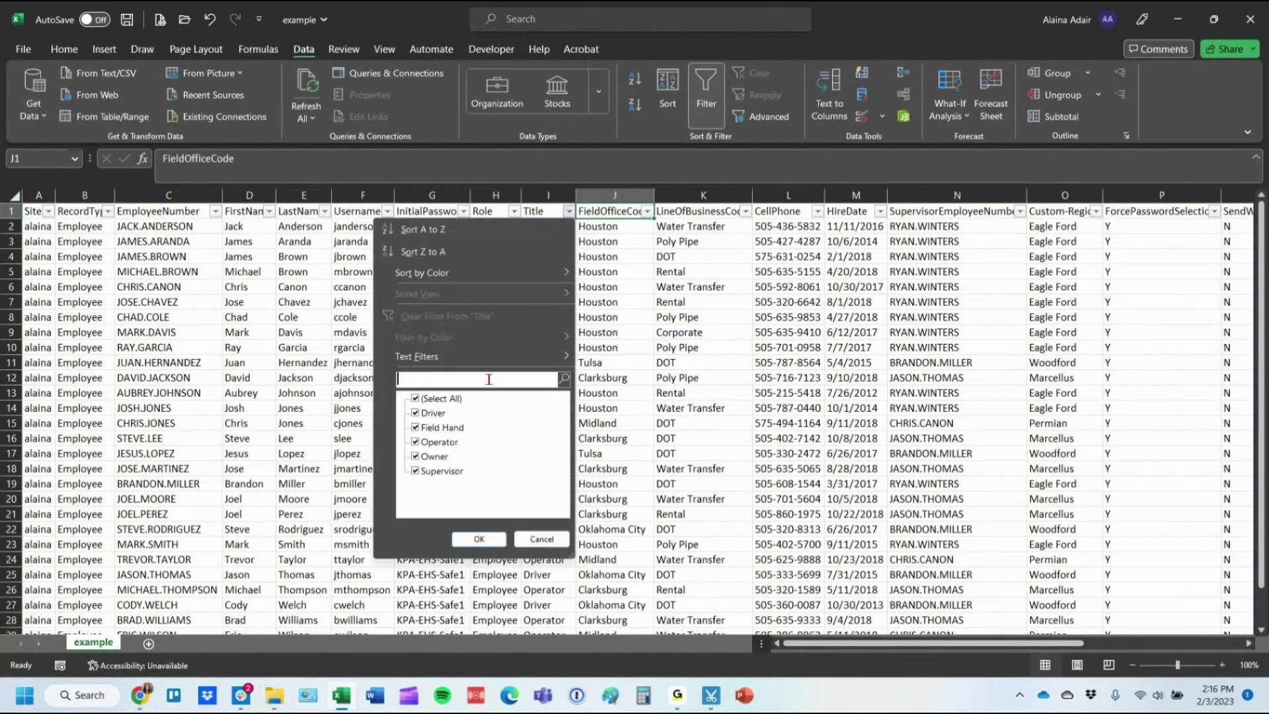
{"action": "type", "text": "supervisor"}
{"action": "key", "text": "Return"}
Set the supervisor's Role in H2 to Manager and clear the Title filter.
{"action": "left_click", "coordinate": [491, 228]}
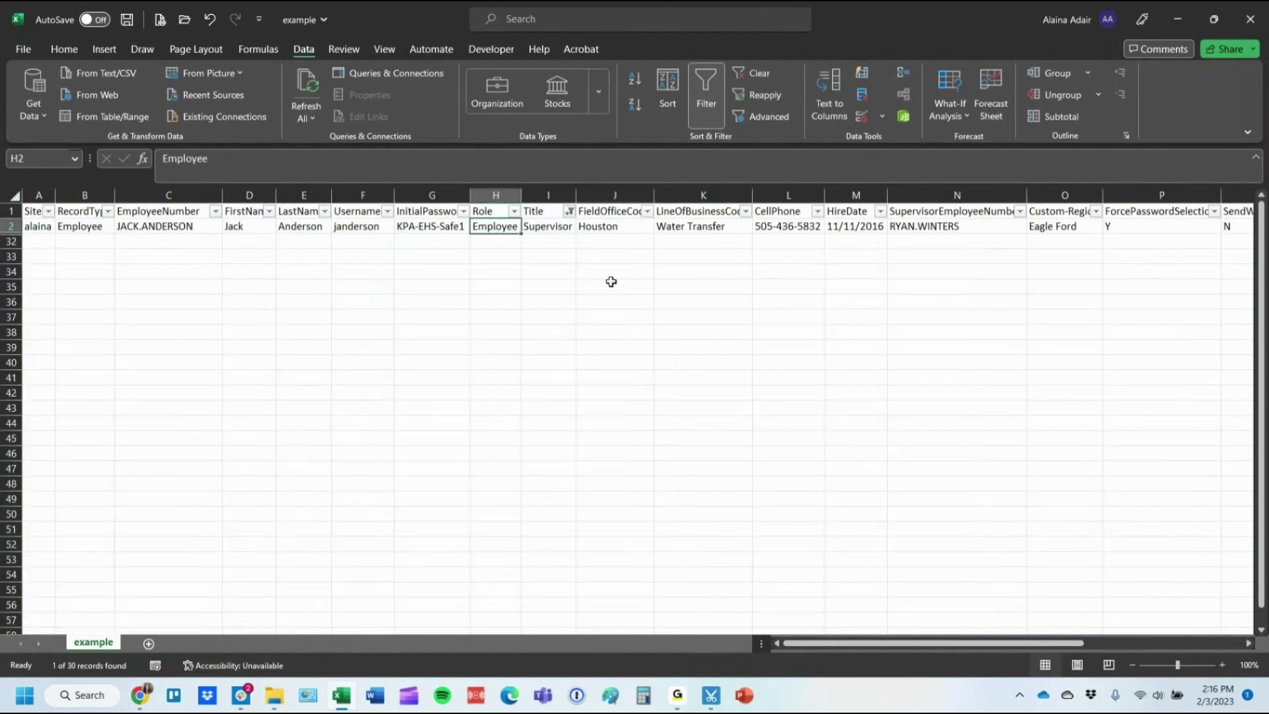
{"action": "type", "text": "Manager"}
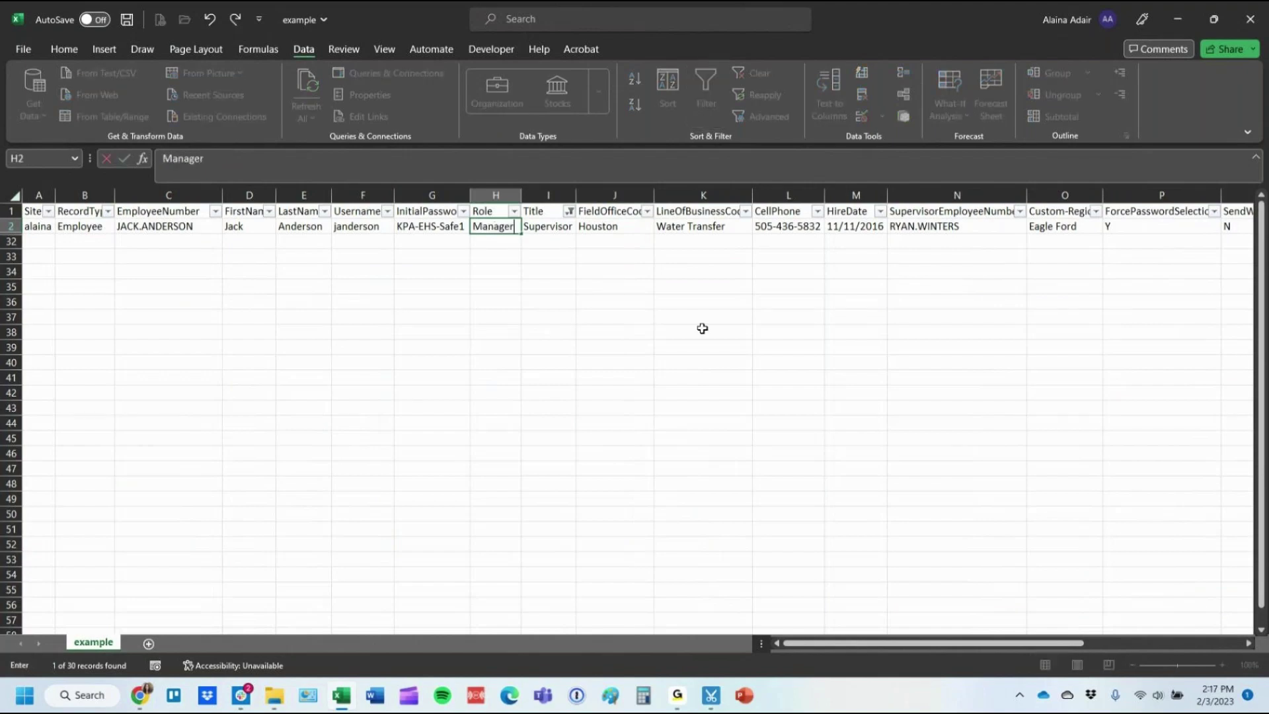
{"action": "key", "text": "Return"}
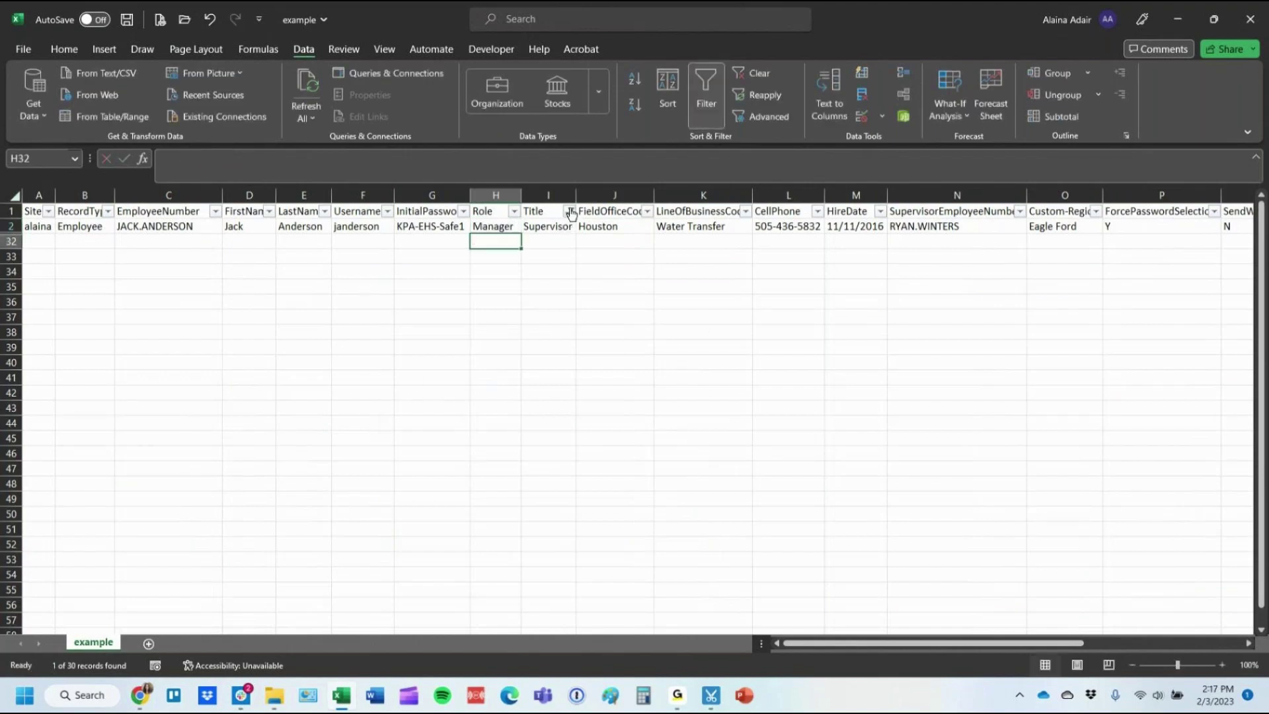
{"action": "left_click", "coordinate": [569, 211]}
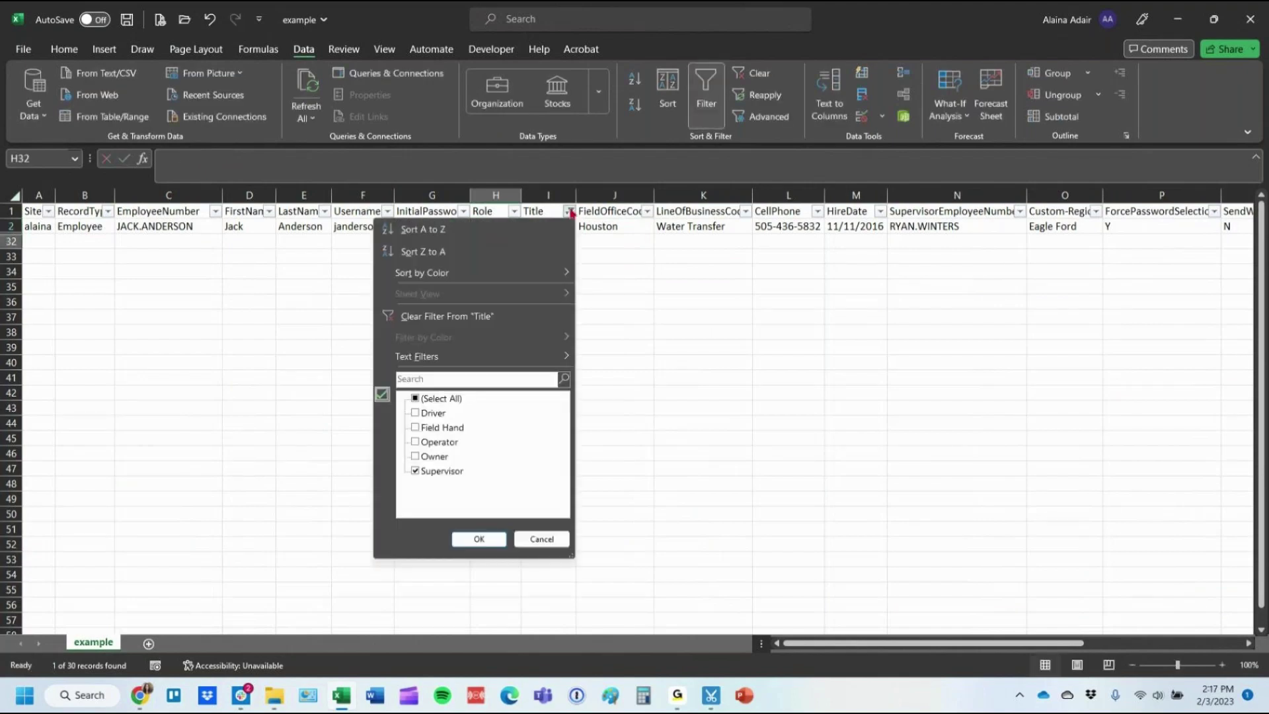
{"action": "left_click", "coordinate": [513, 320]}
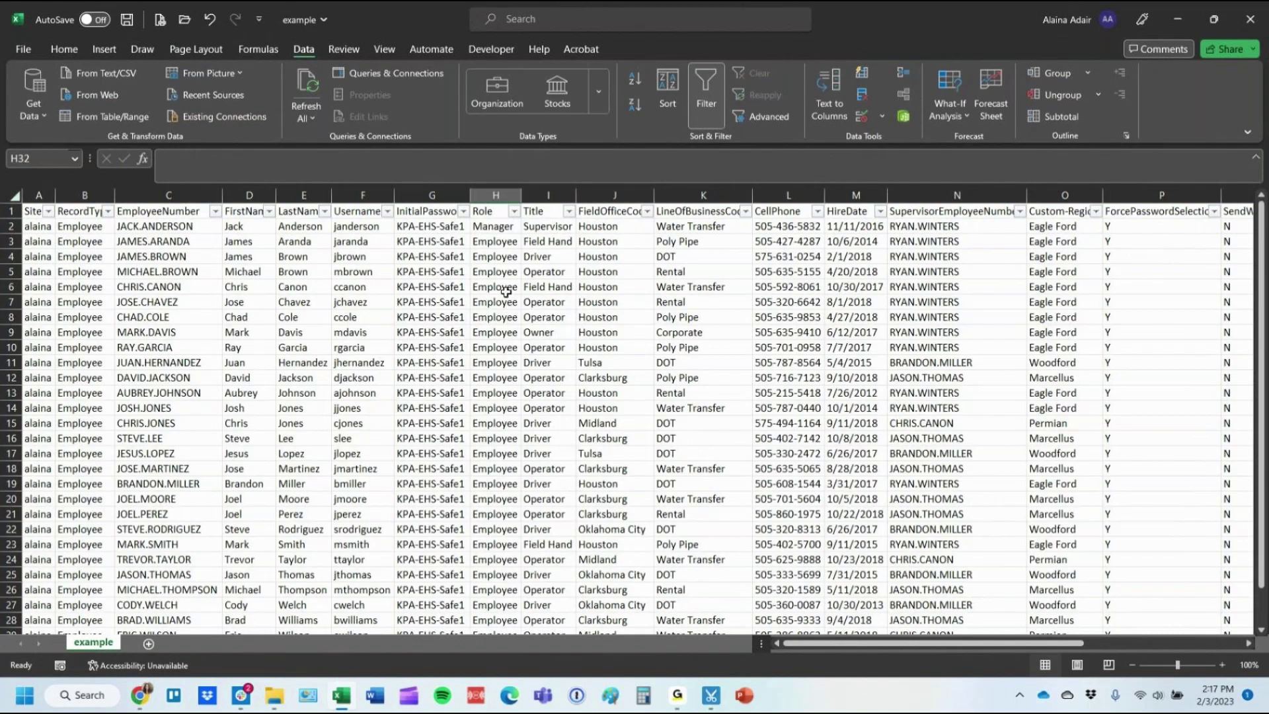
Save the sheet as 'Employee upload' in Downloads as CSV (Comma delimited).
{"action": "left_click", "coordinate": [15, 52]}
{"action": "left_click", "coordinate": [48, 253]}
{"action": "left_click", "coordinate": [443, 112]}
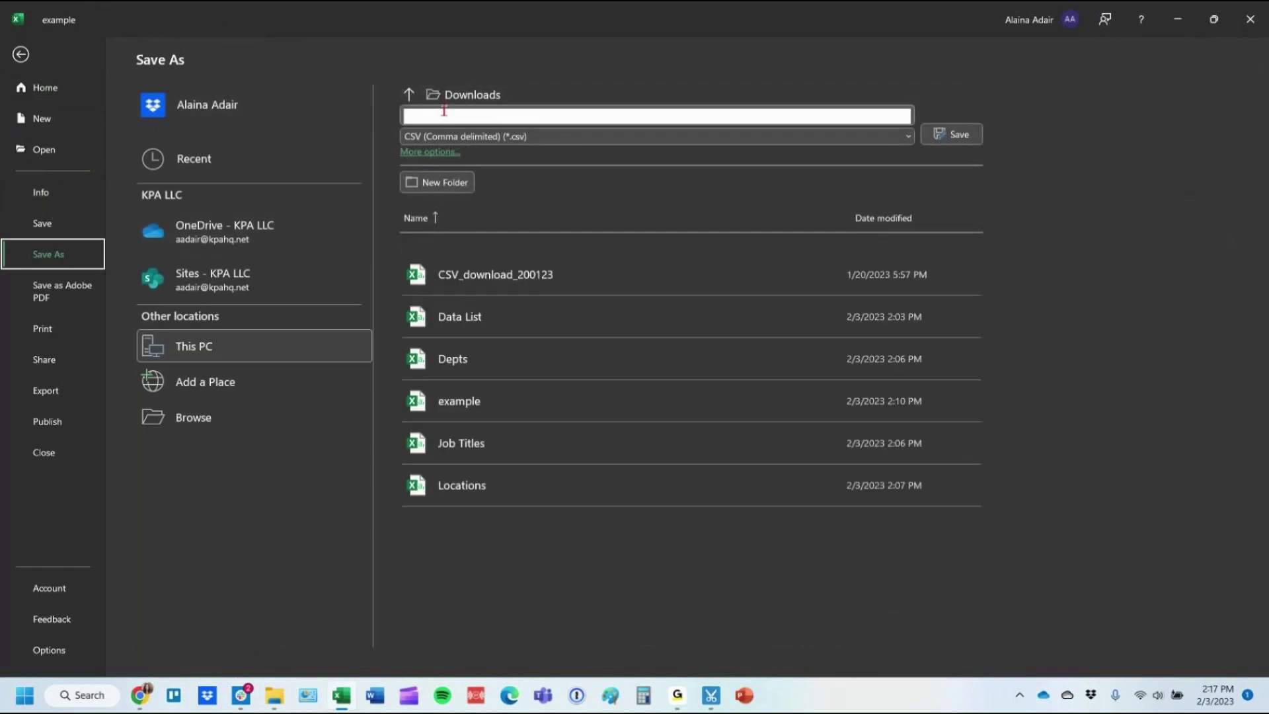
{"action": "type", "text": "Employee upload"}
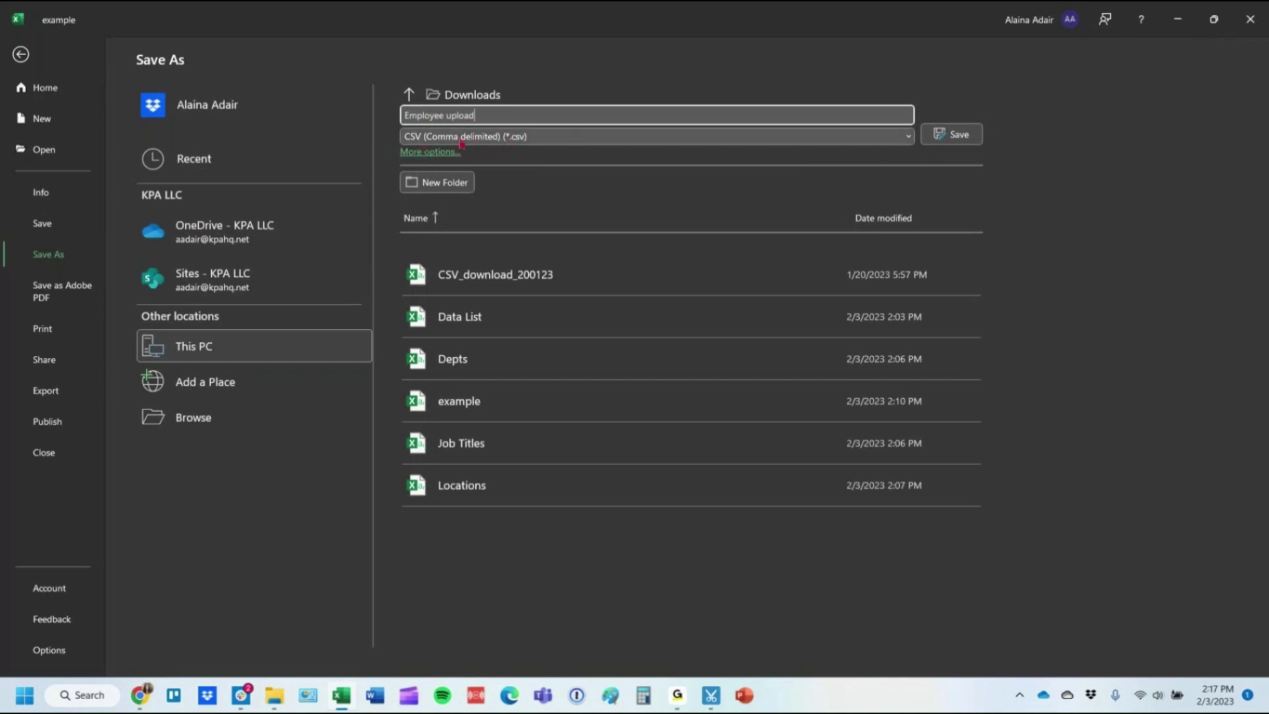
{"action": "left_click", "coordinate": [567, 145]}
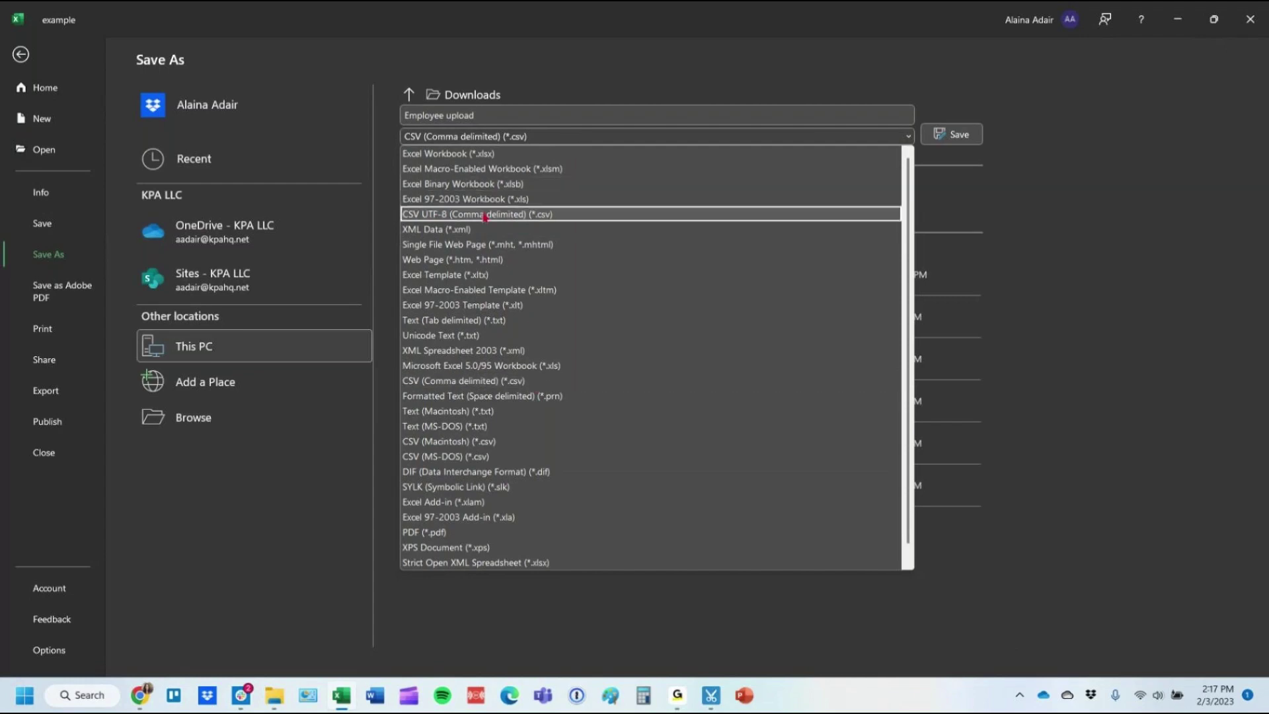
{"action": "left_click", "coordinate": [955, 135]}
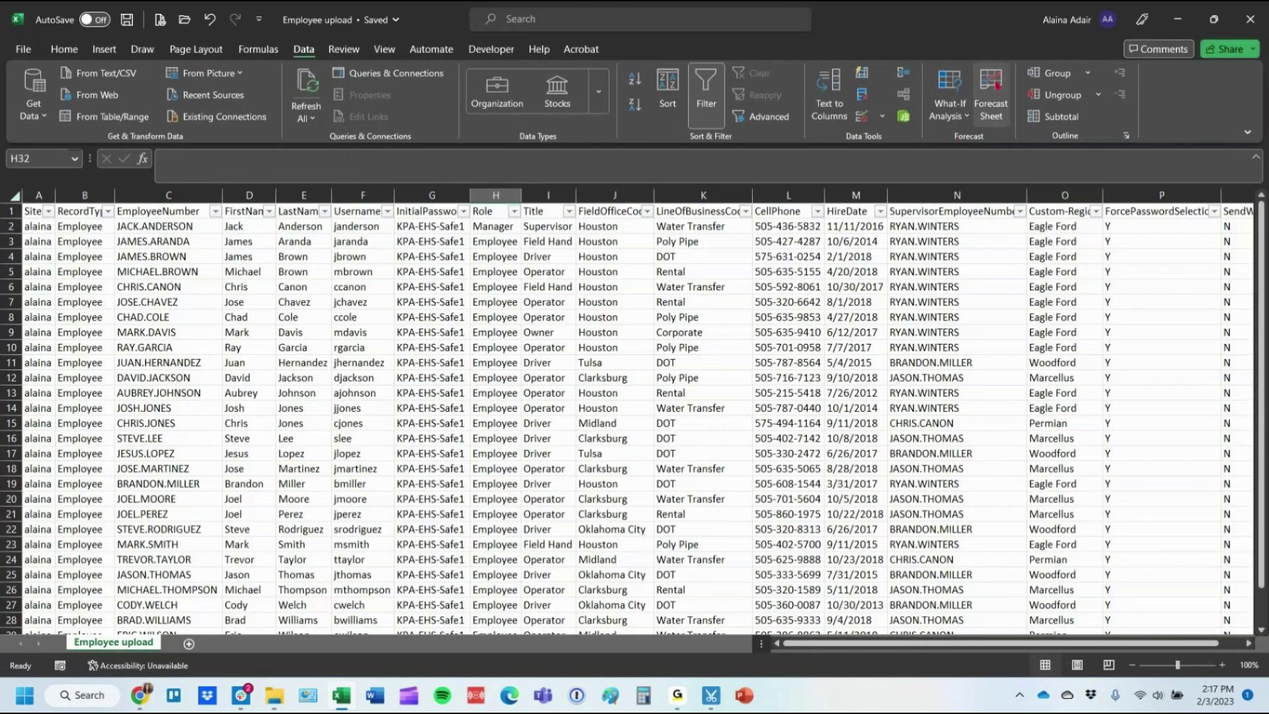
Close Excel and start a new dataload from Control Panel > Dataload.
{"action": "left_click", "coordinate": [1249, 19]}
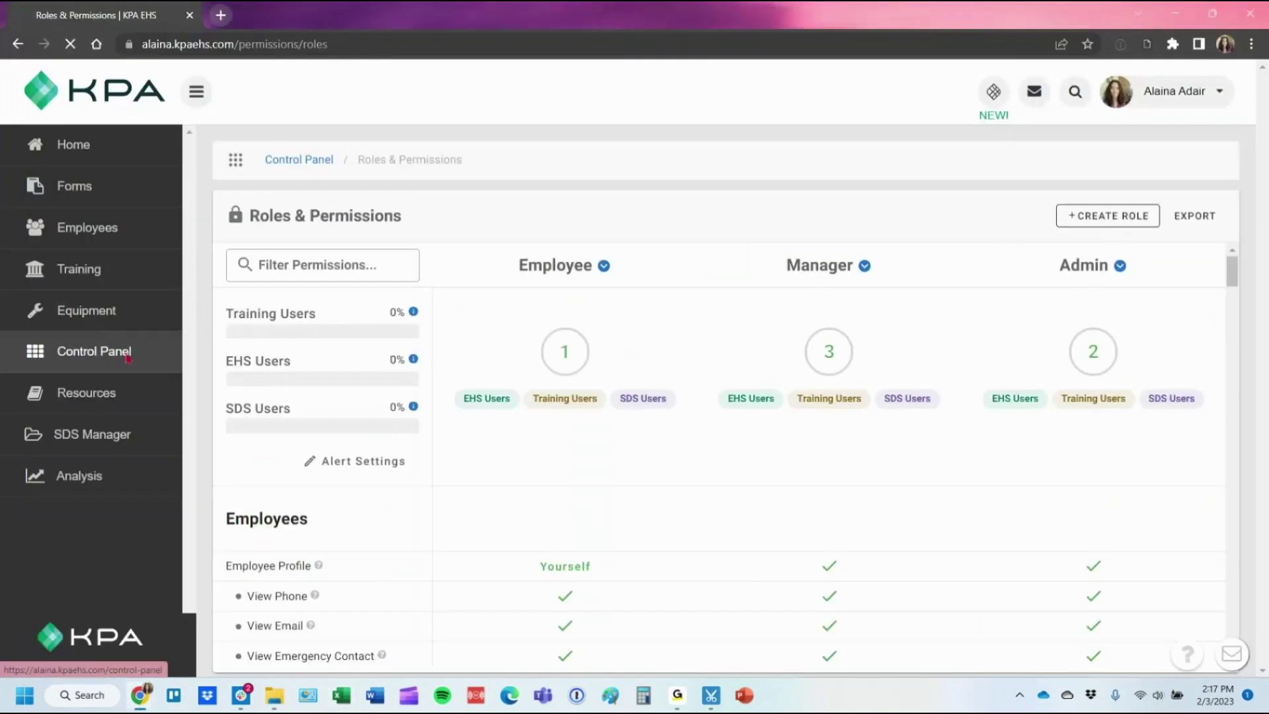
{"action": "left_click", "coordinate": [127, 356]}
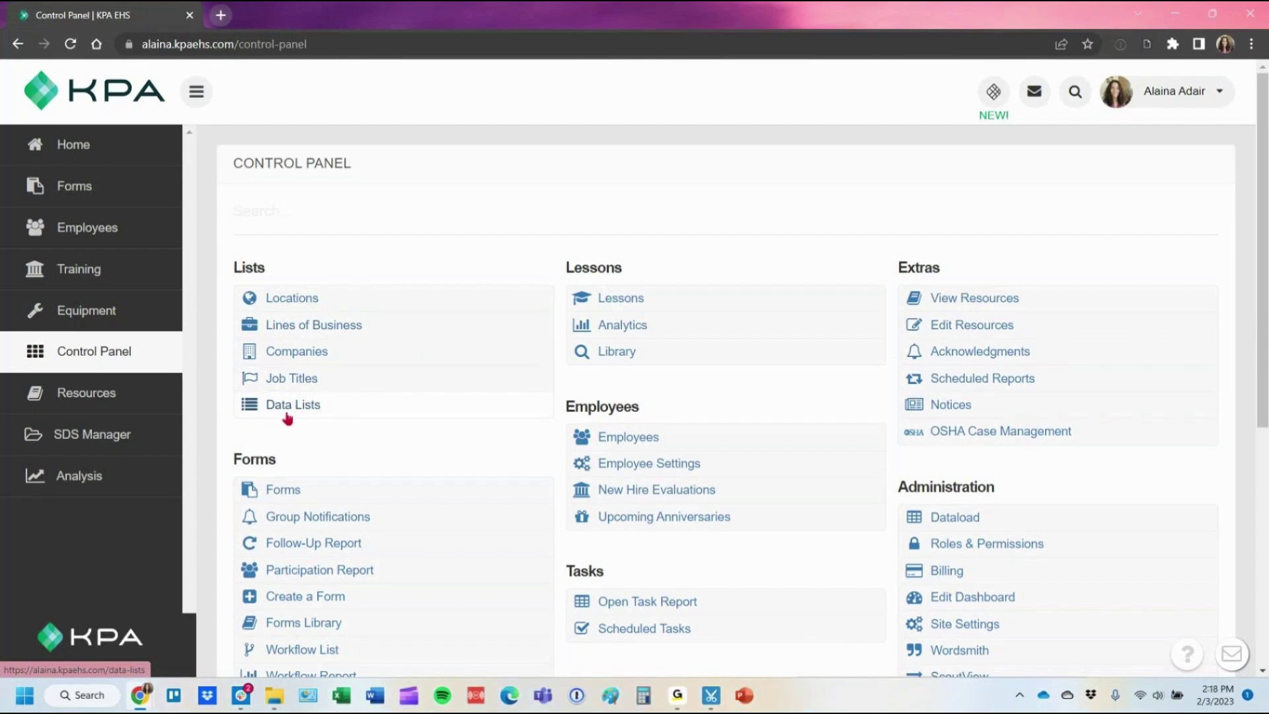
{"action": "left_click", "coordinate": [990, 521]}
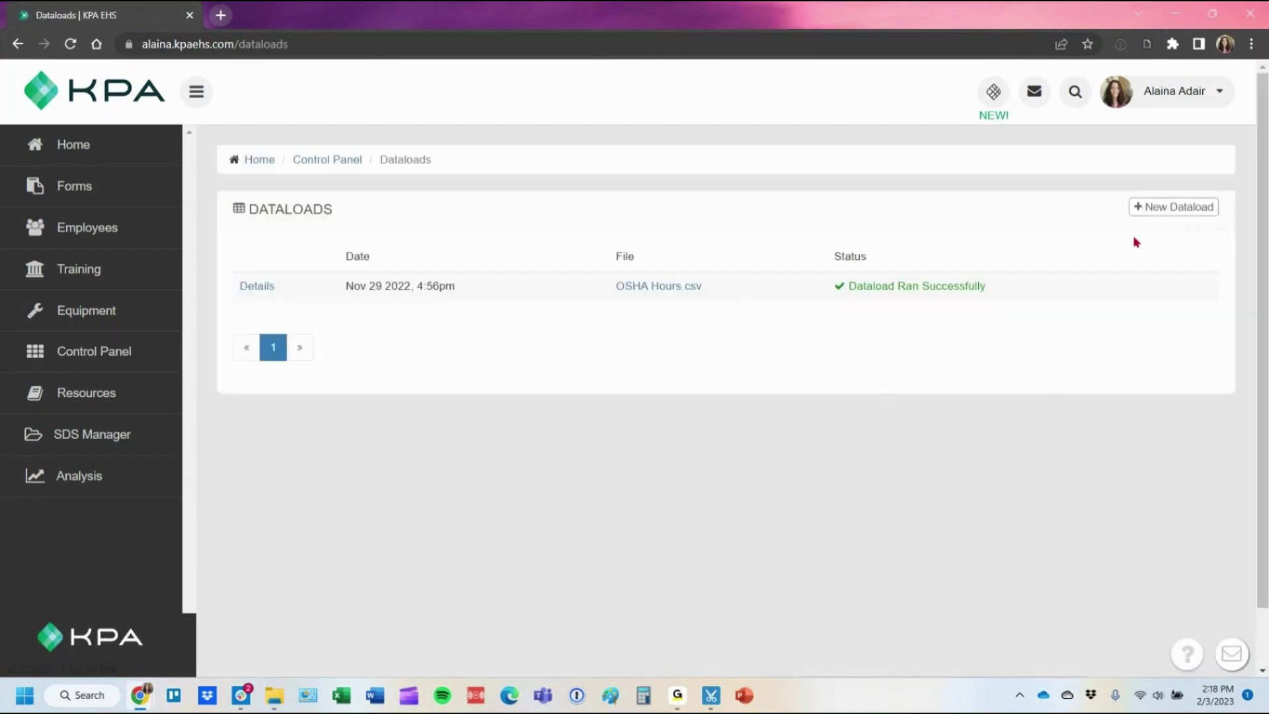
{"action": "left_click", "coordinate": [1154, 218]}
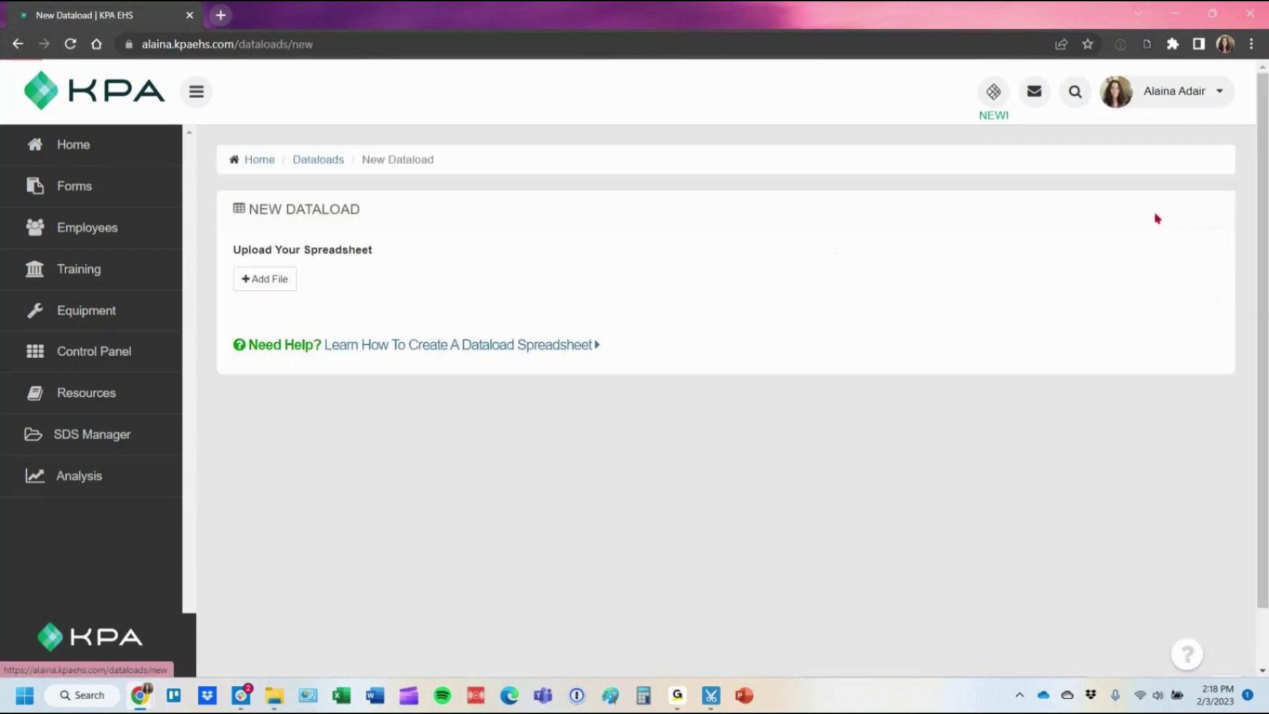
Drop Employee upload.csv into the upload area and validate it.
{"action": "key", "text": "super+e"}
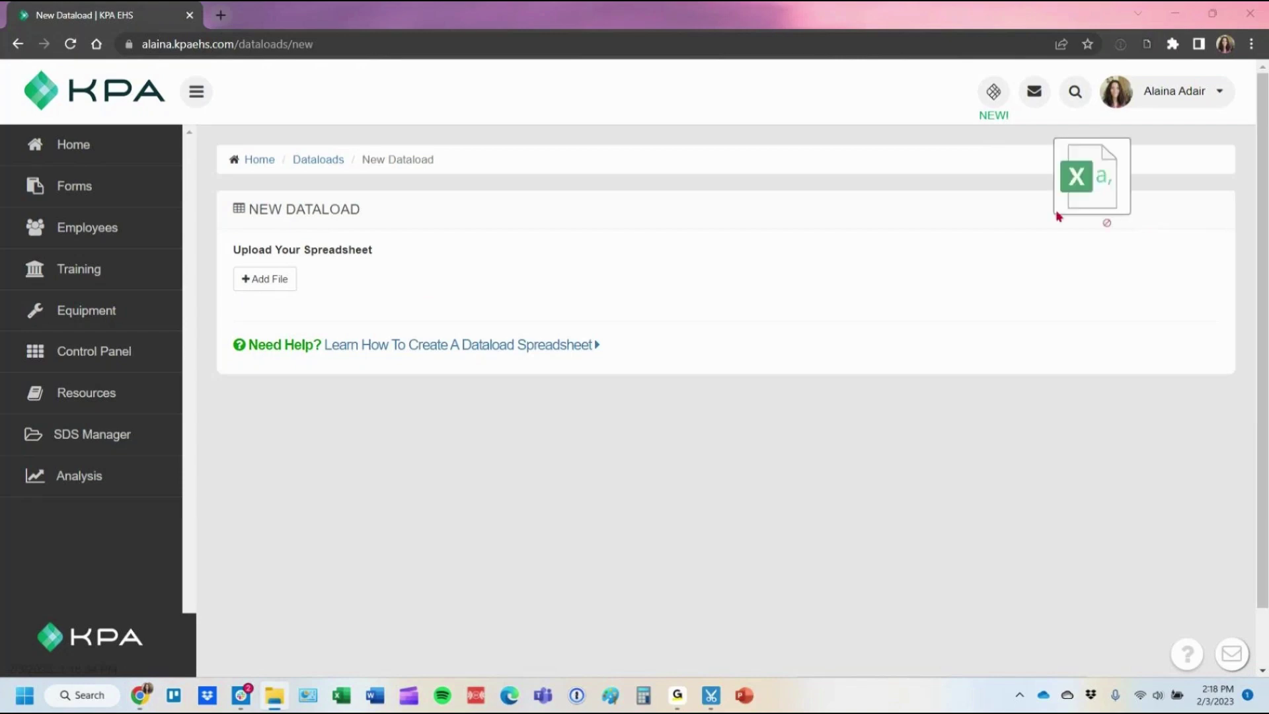
{"action": "left_click_drag", "start_coordinate": [1057, 215], "coordinate": [270, 286]}
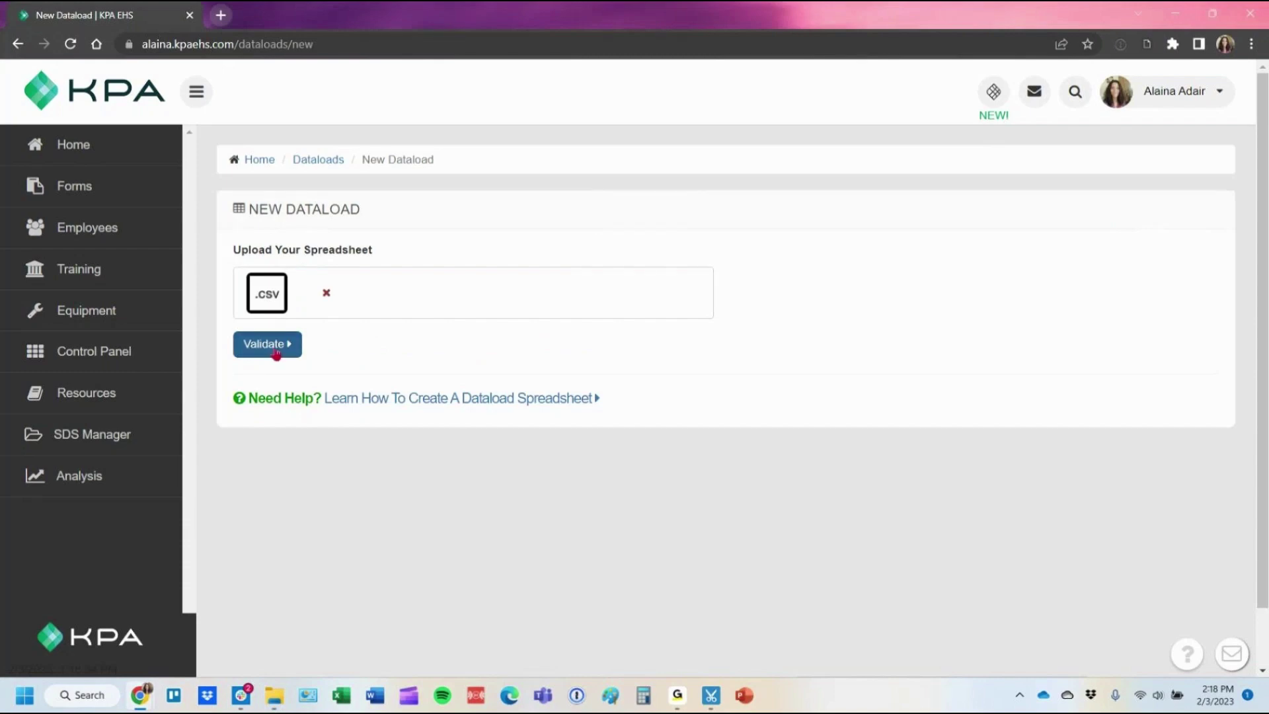
{"action": "left_click", "coordinate": [276, 353]}
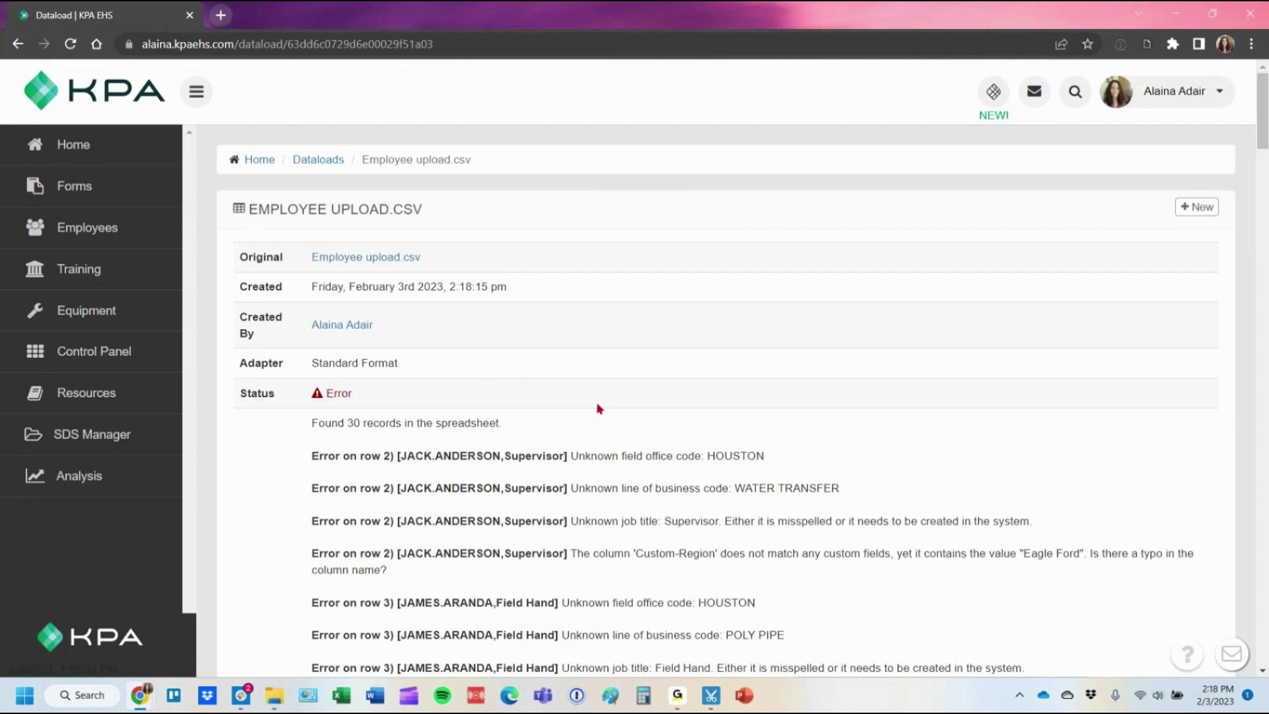
Review the validation errors, highlighting the unknown field office code HOUSTON, then return to the Control Panel.
{"action": "scroll", "coordinate": [586, 320], "scroll_direction": "down", "scroll_amount": 1}
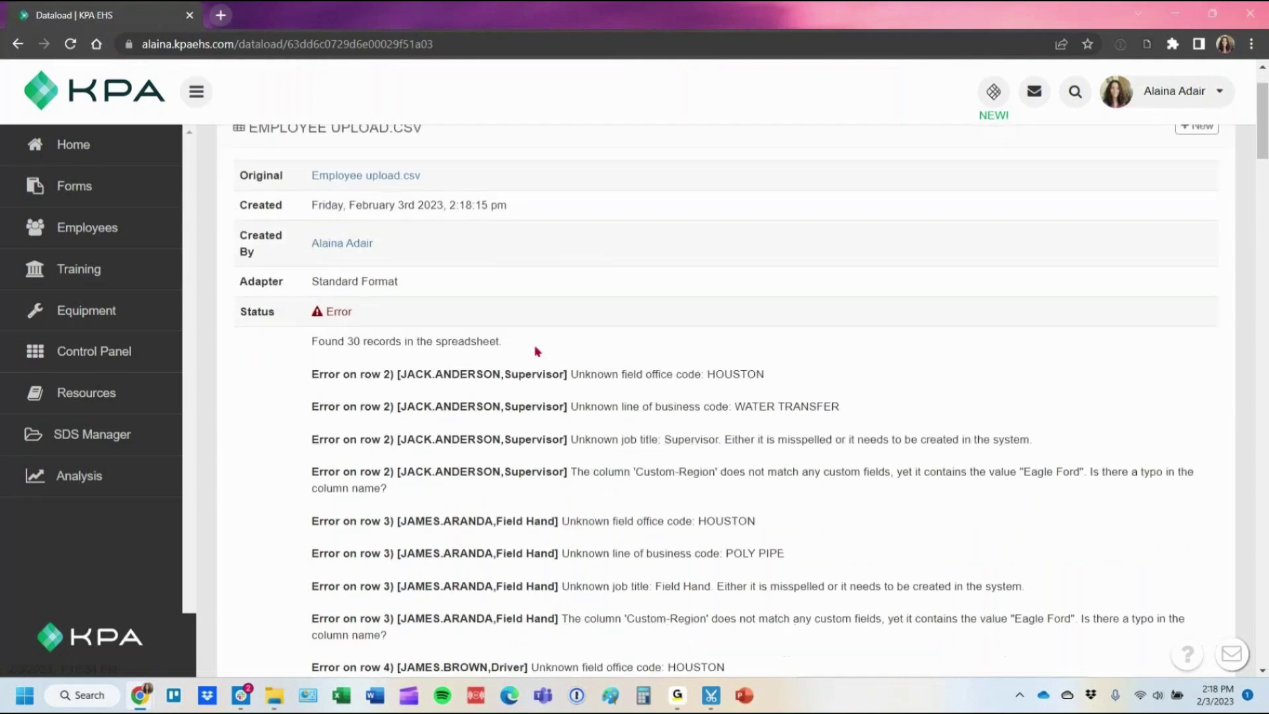
{"action": "left_click_drag", "start_coordinate": [362, 374], "coordinate": [394, 440]}
{"action": "left_click", "coordinate": [358, 444]}
{"action": "double_click", "coordinate": [726, 371]}
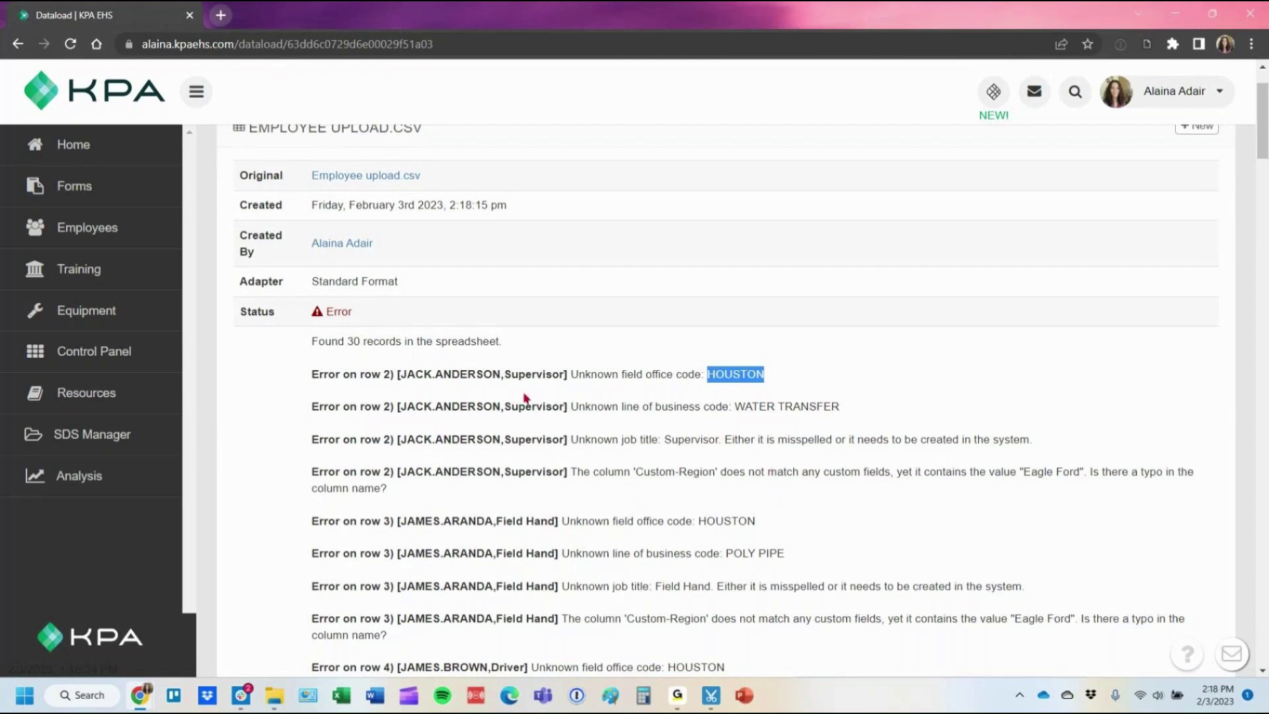
{"action": "left_click", "coordinate": [135, 356]}
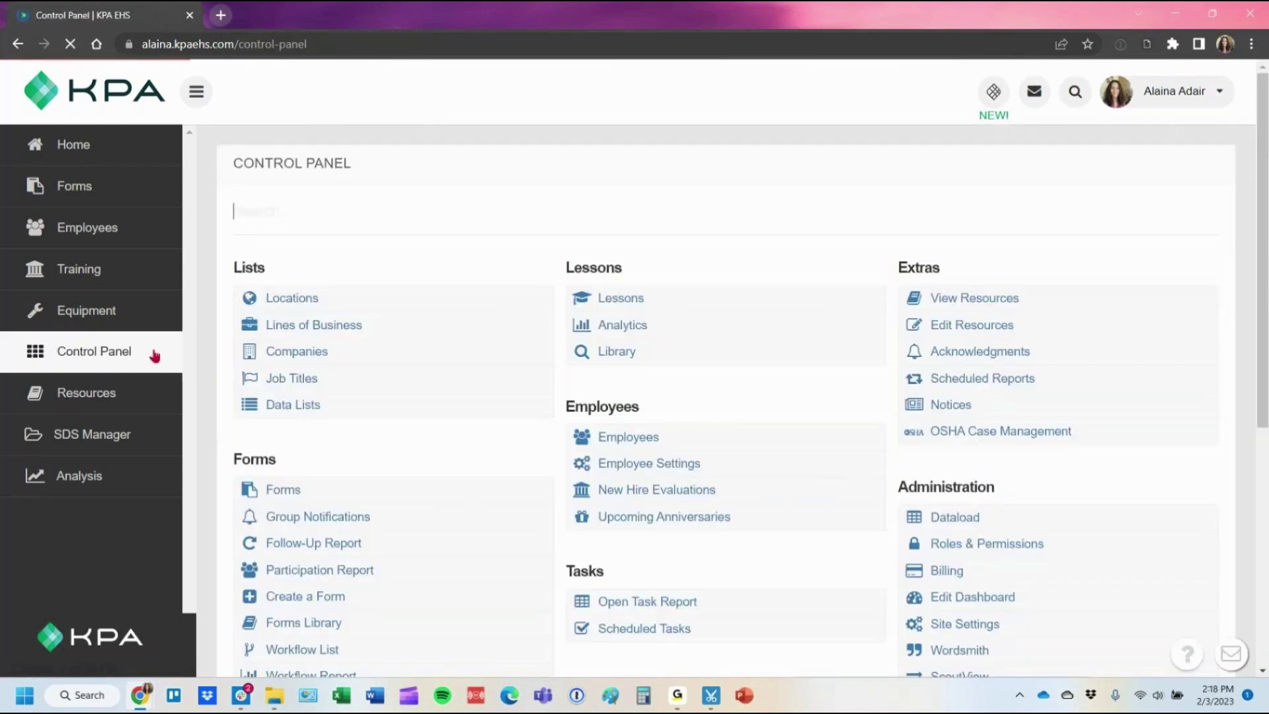
Confirm Locations holds only Sample, and autofit FieldOfficeCode column J in the Employee upload workbook.
{"action": "left_click", "coordinate": [330, 303]}
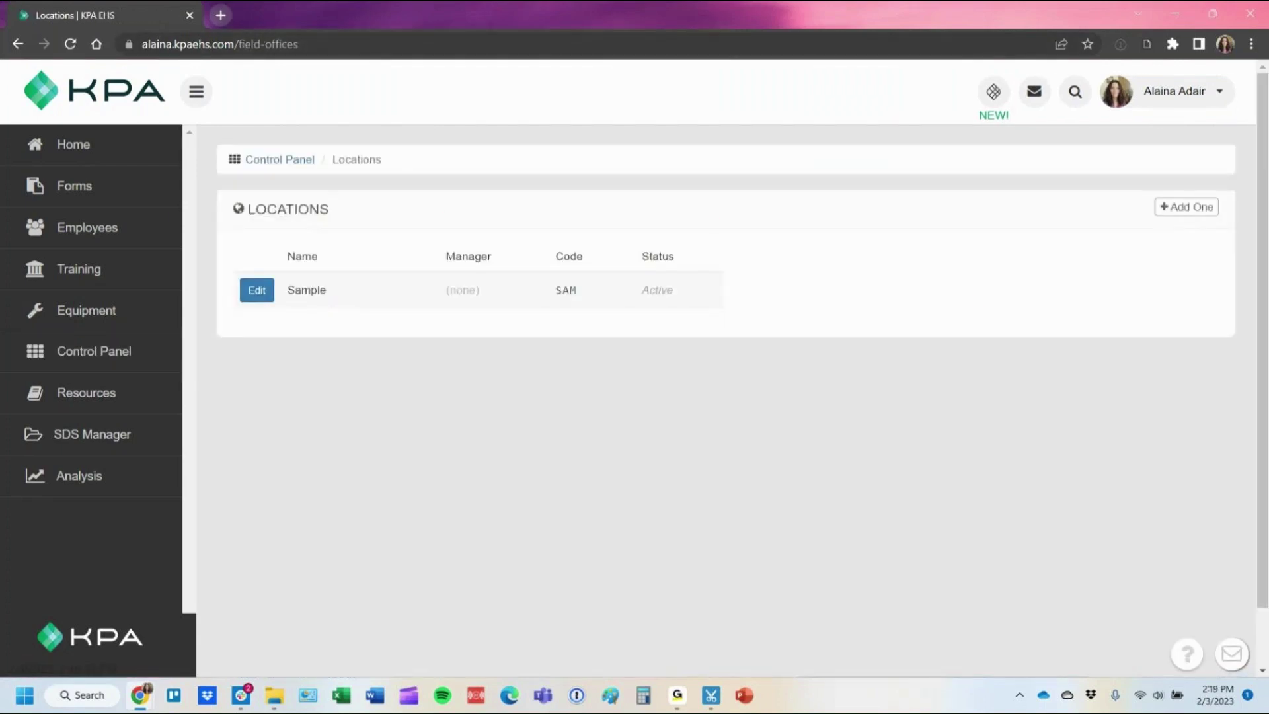
{"action": "left_click", "coordinate": [274, 695]}
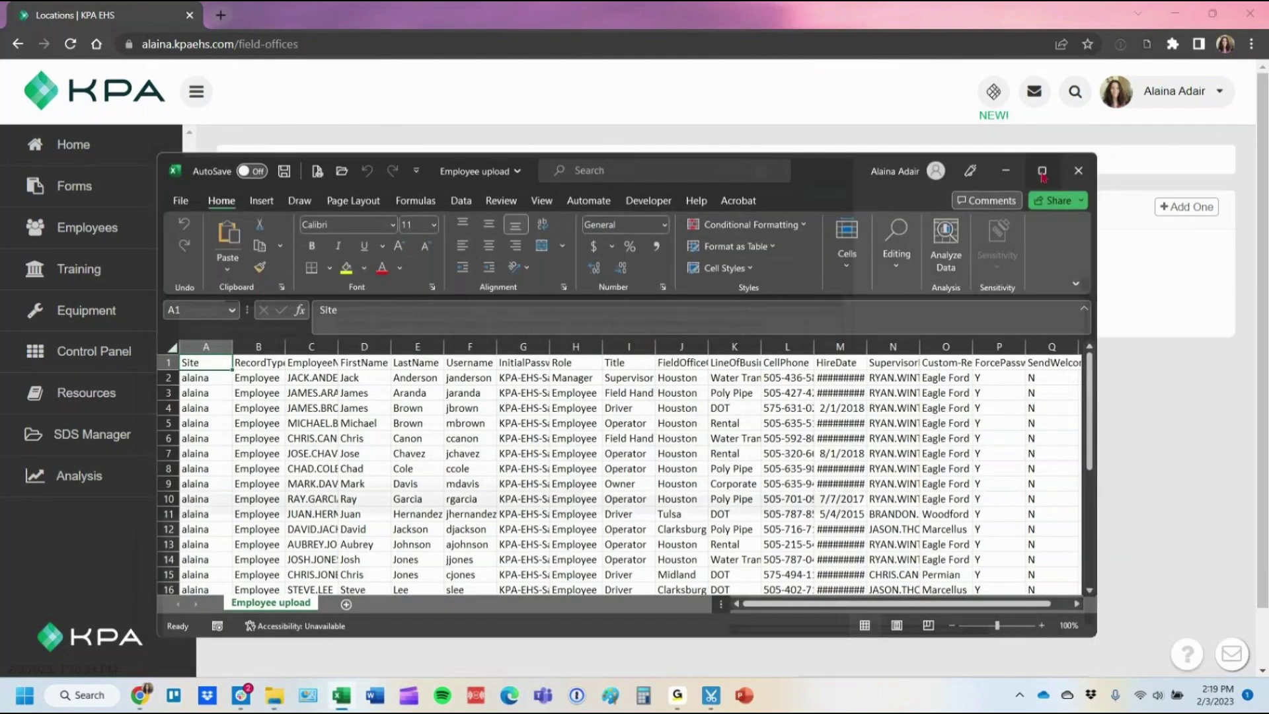
{"action": "left_click", "coordinate": [1042, 171]}
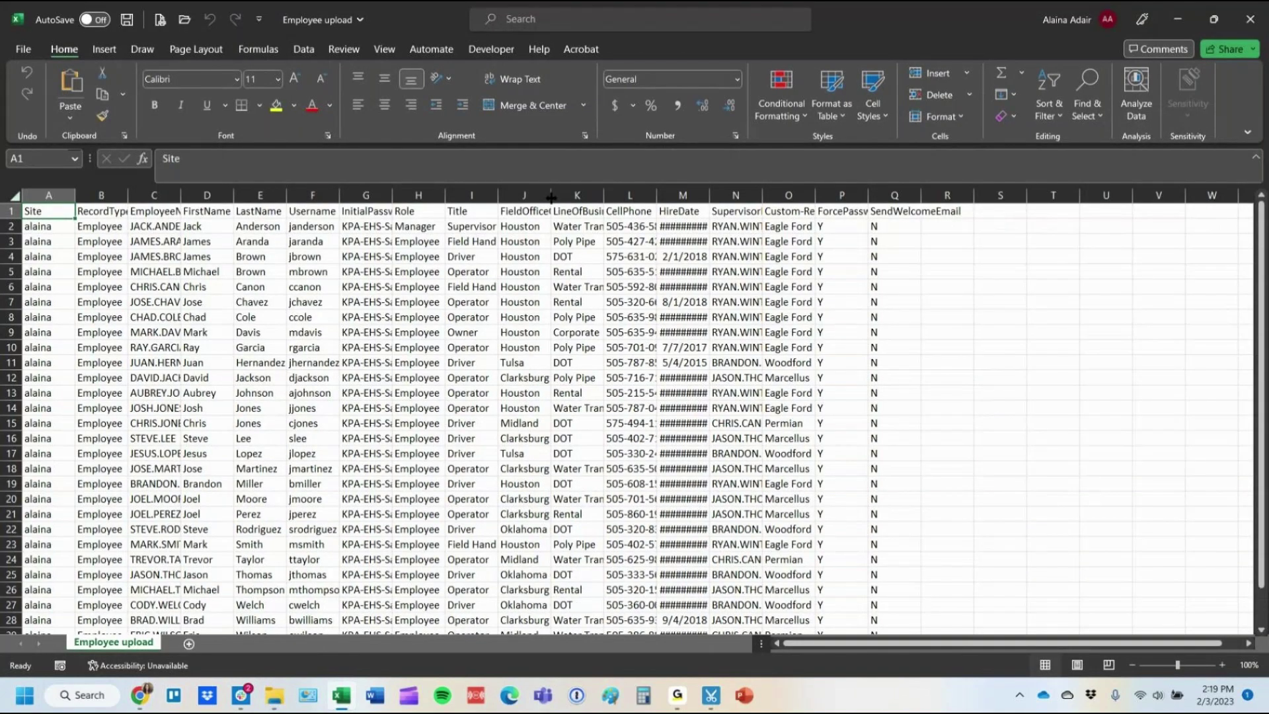
{"action": "double_click", "coordinate": [551, 197]}
{"action": "scroll", "coordinate": [557, 439], "scroll_direction": "down", "scroll_amount": 5}
{"action": "scroll", "coordinate": [553, 452], "scroll_direction": "up", "scroll_amount": 3}
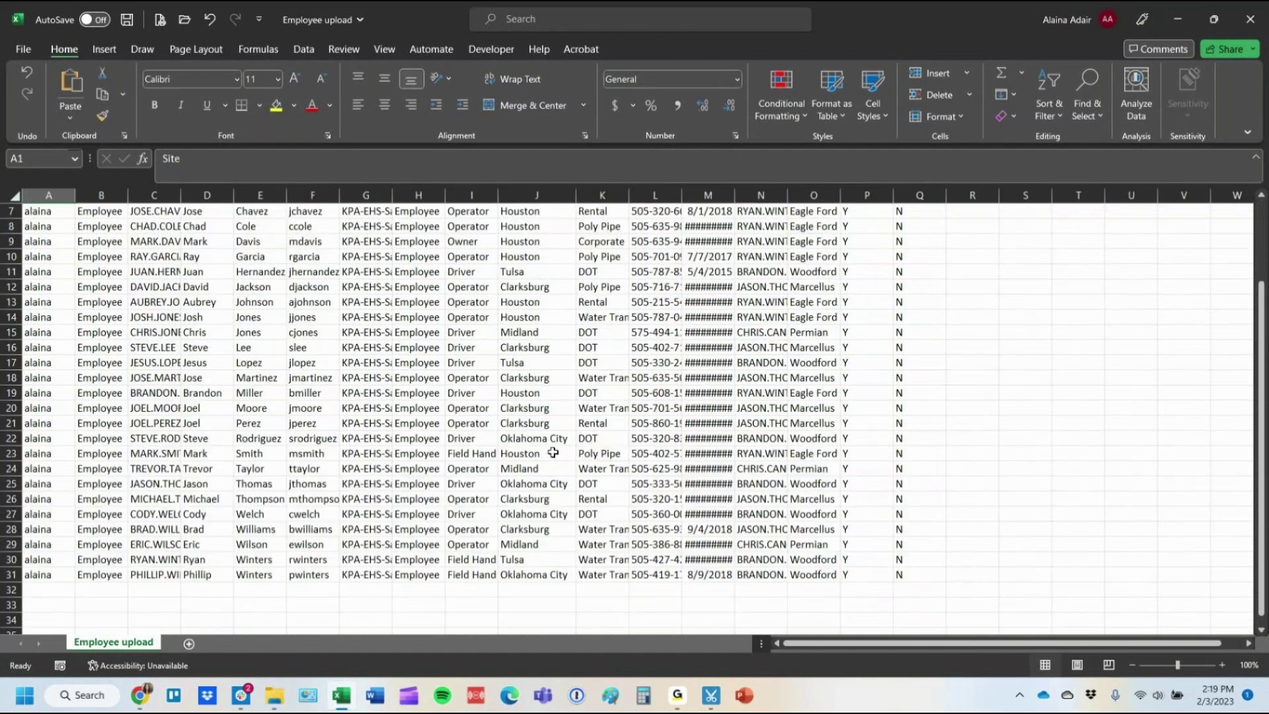
{"action": "scroll", "coordinate": [549, 447], "scroll_direction": "up", "scroll_amount": 2}
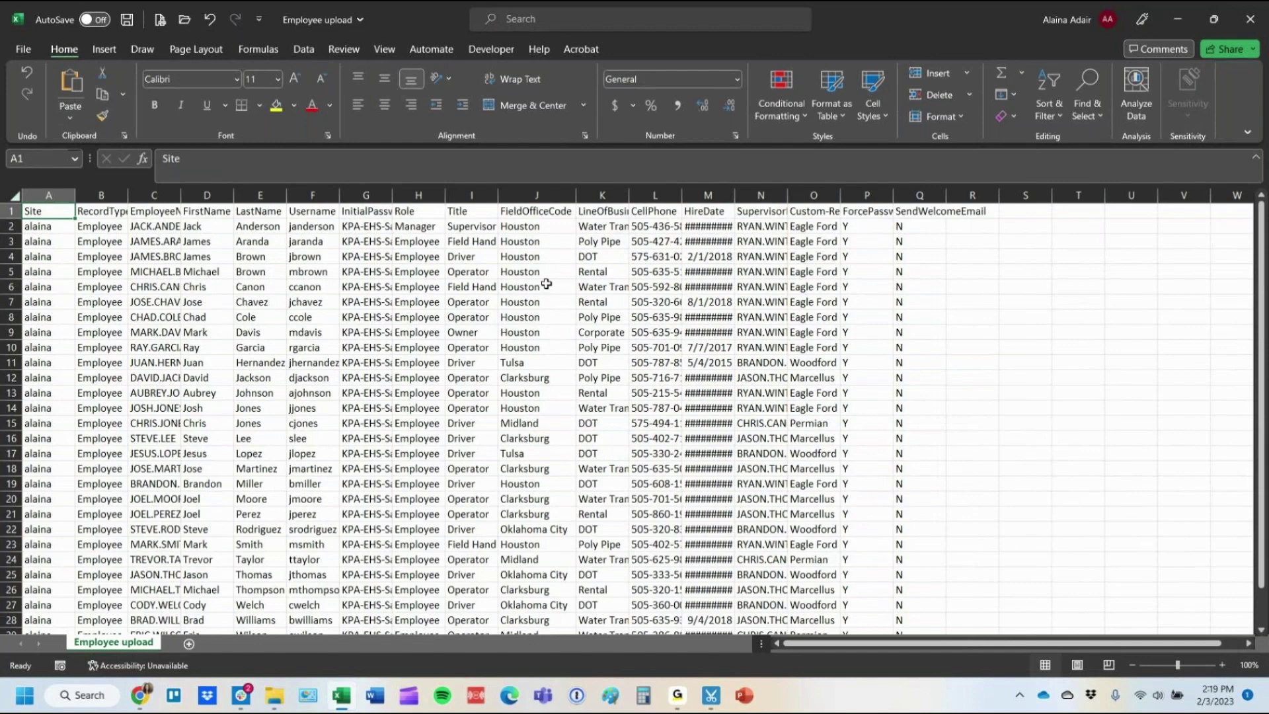
{"action": "left_click", "coordinate": [1177, 19]}
Go back through the Control Panel to the Dataloads list.
{"action": "left_click", "coordinate": [1187, 207]}
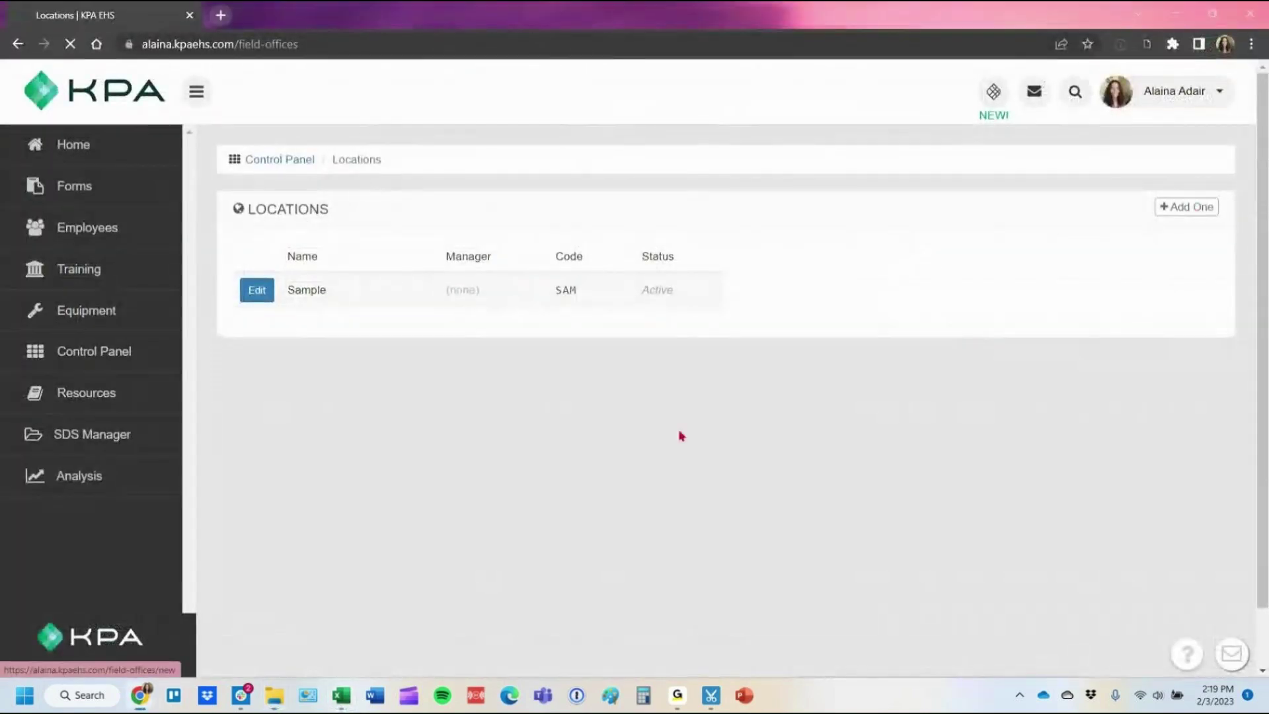
{"action": "left_click", "coordinate": [66, 349]}
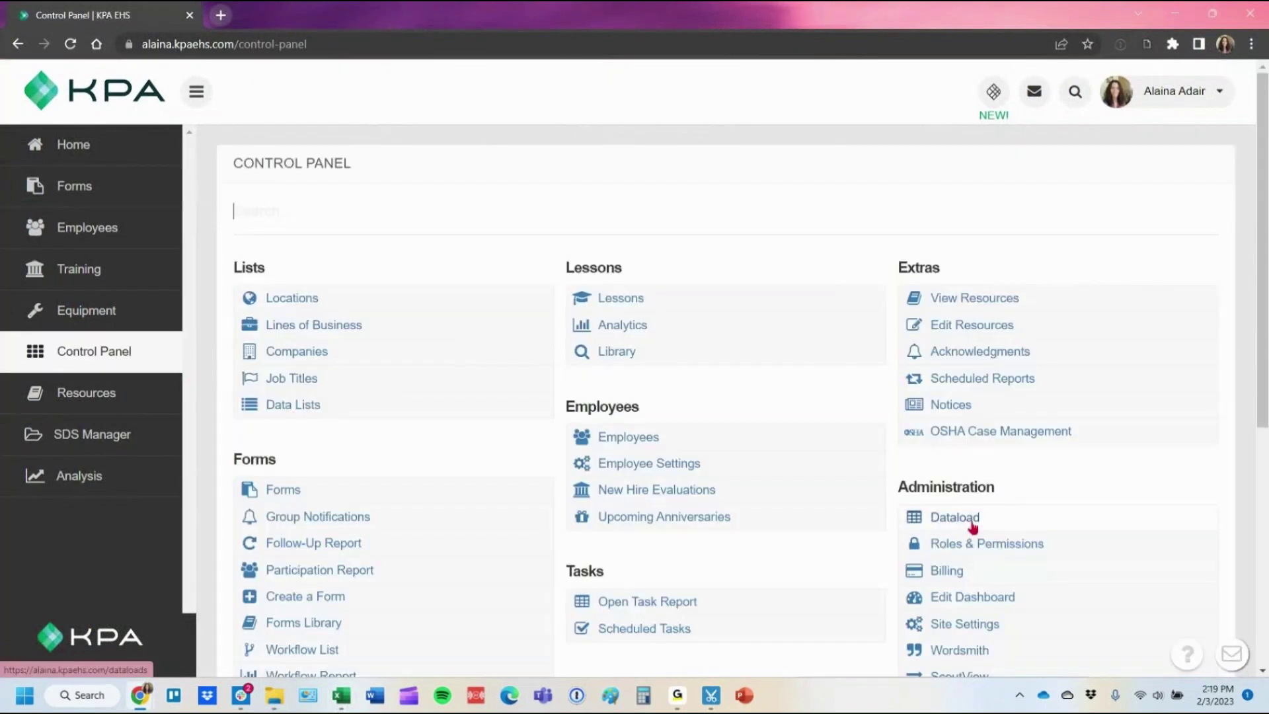
{"action": "left_click", "coordinate": [971, 525]}
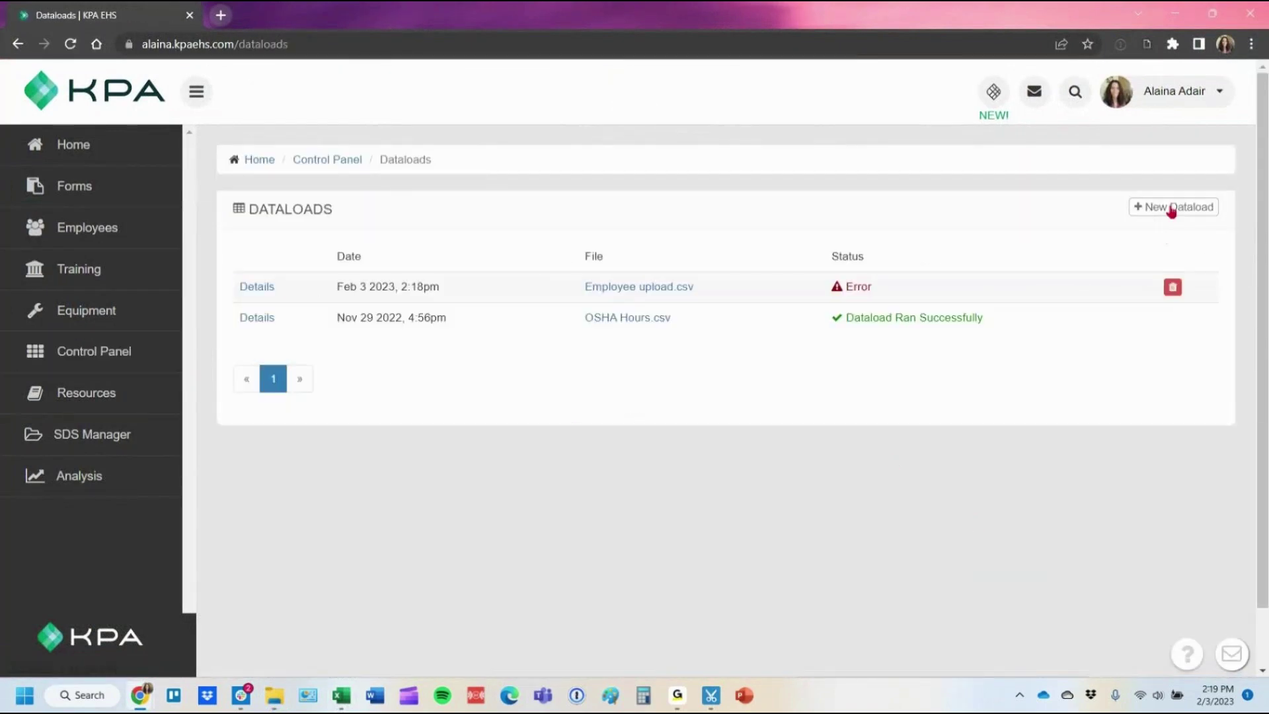
From the dataload spreadsheet guide, open the Locations, Lines of Business and JobTitle instructions in new tabs.
{"action": "left_click", "coordinate": [1174, 207]}
{"action": "left_click", "coordinate": [524, 350]}
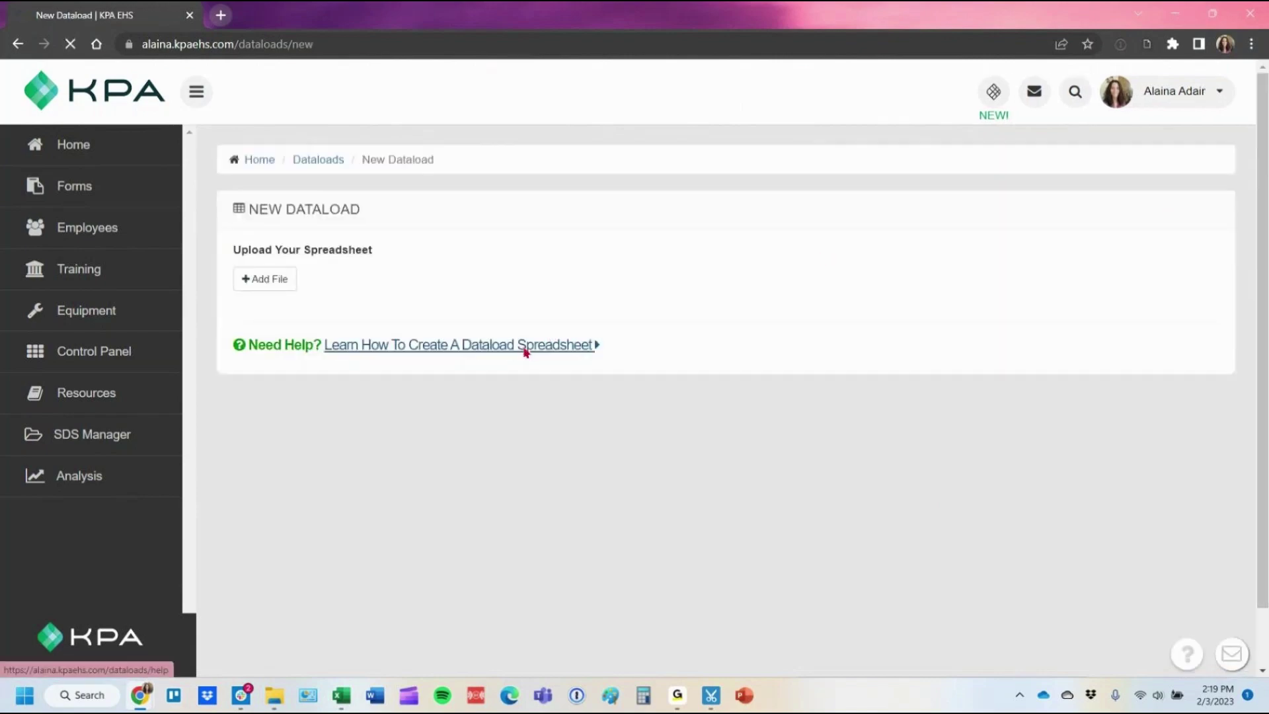
{"action": "scroll", "coordinate": [441, 381], "scroll_direction": "down", "scroll_amount": 6}
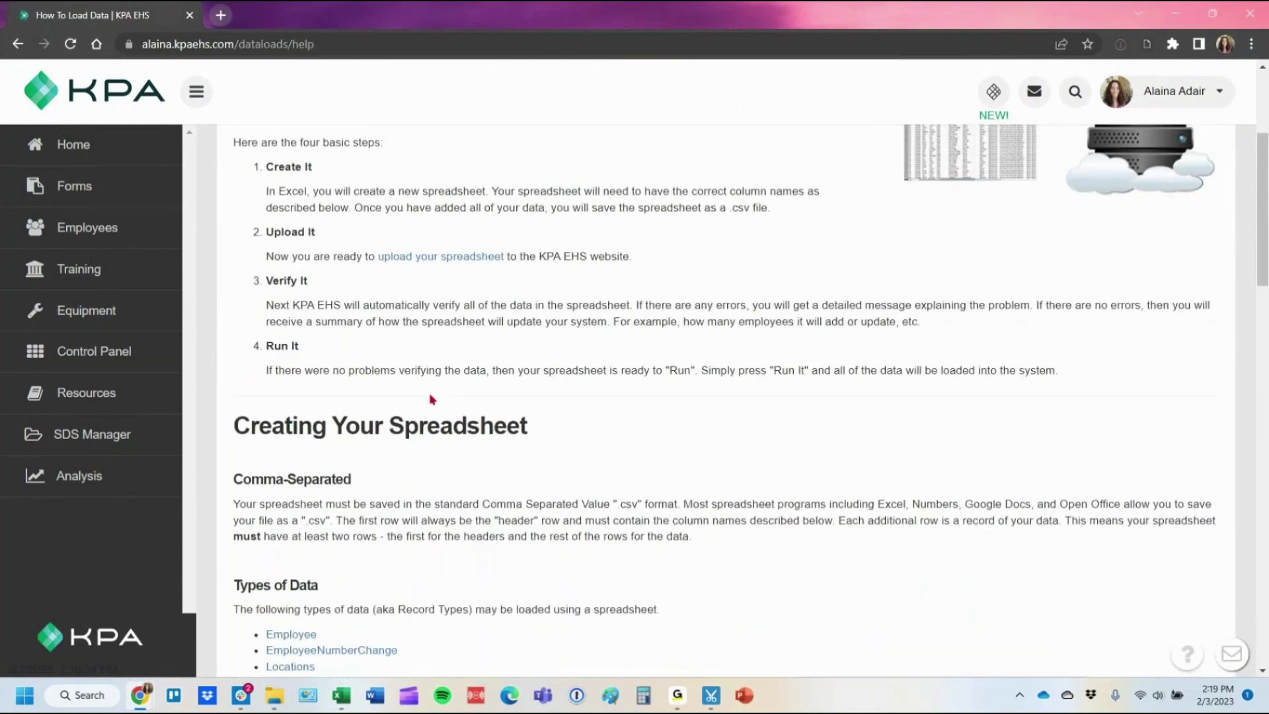
{"action": "scroll", "coordinate": [437, 395], "scroll_direction": "down", "scroll_amount": 4}
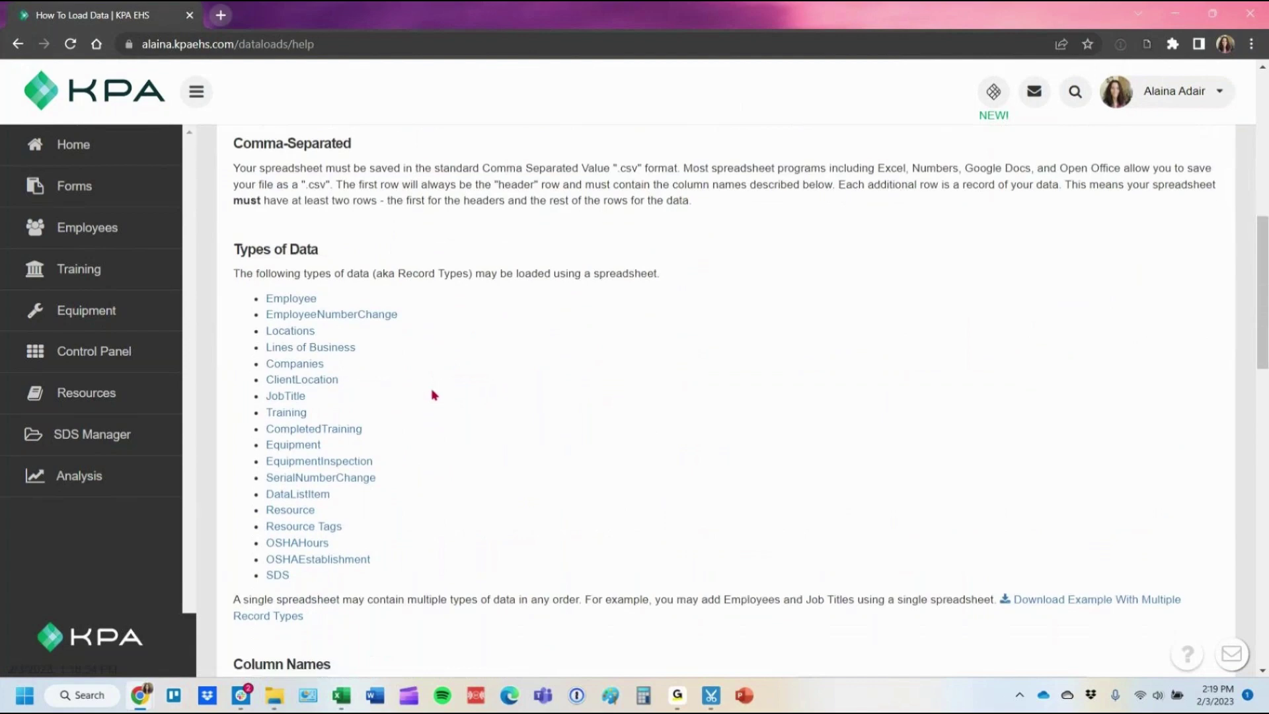
{"action": "right_click", "coordinate": [297, 267]}
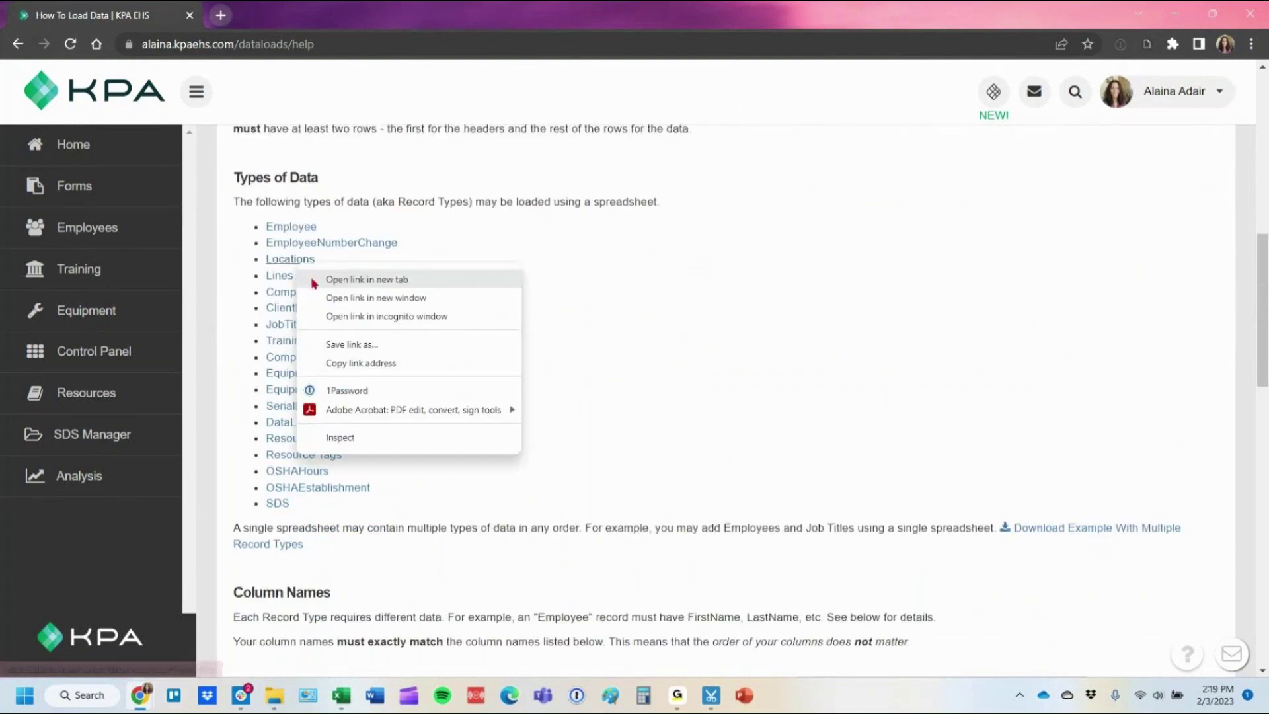
{"action": "left_click", "coordinate": [320, 278]}
{"action": "right_click", "coordinate": [320, 280]}
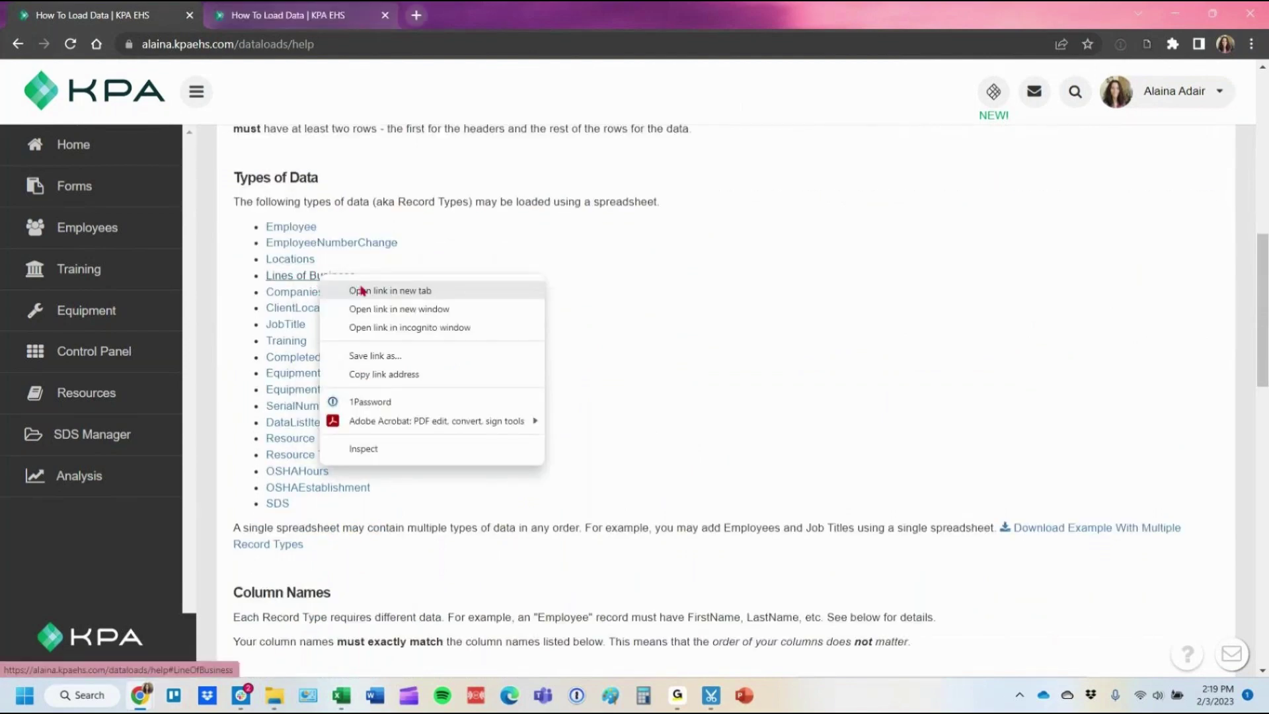
{"action": "left_click", "coordinate": [361, 289]}
{"action": "right_click", "coordinate": [294, 331]}
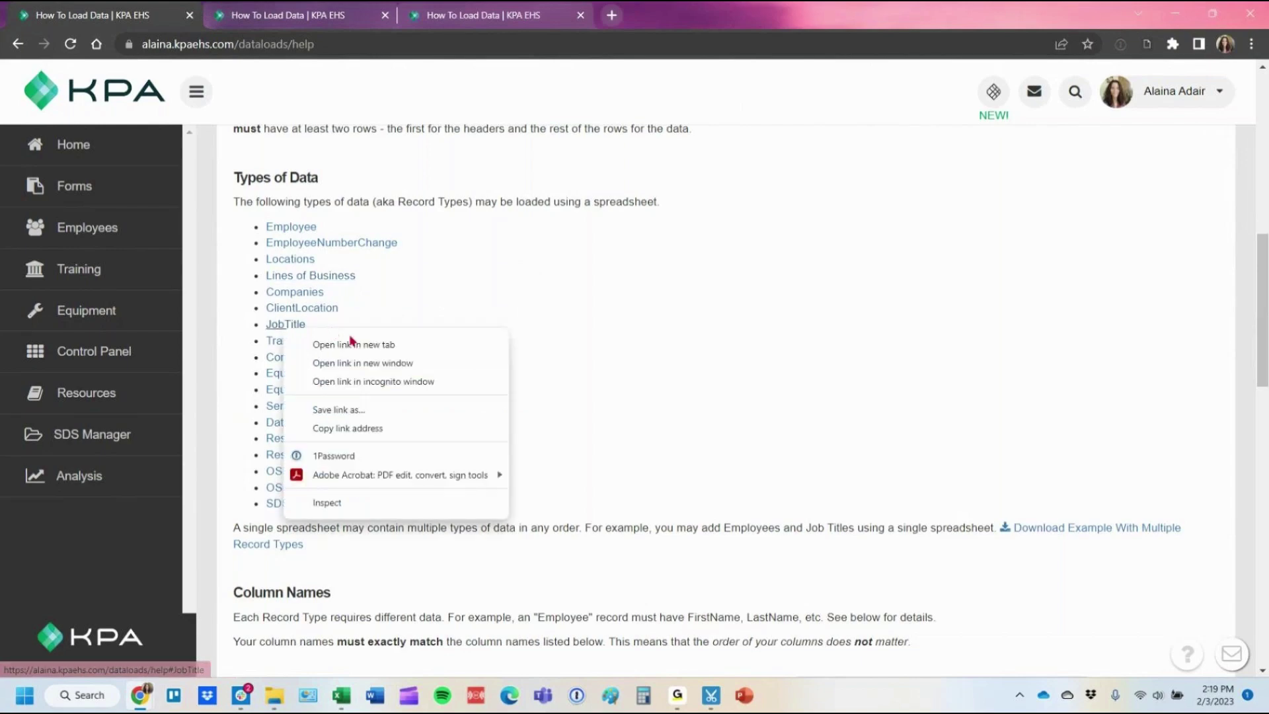
{"action": "left_click", "coordinate": [331, 343]}
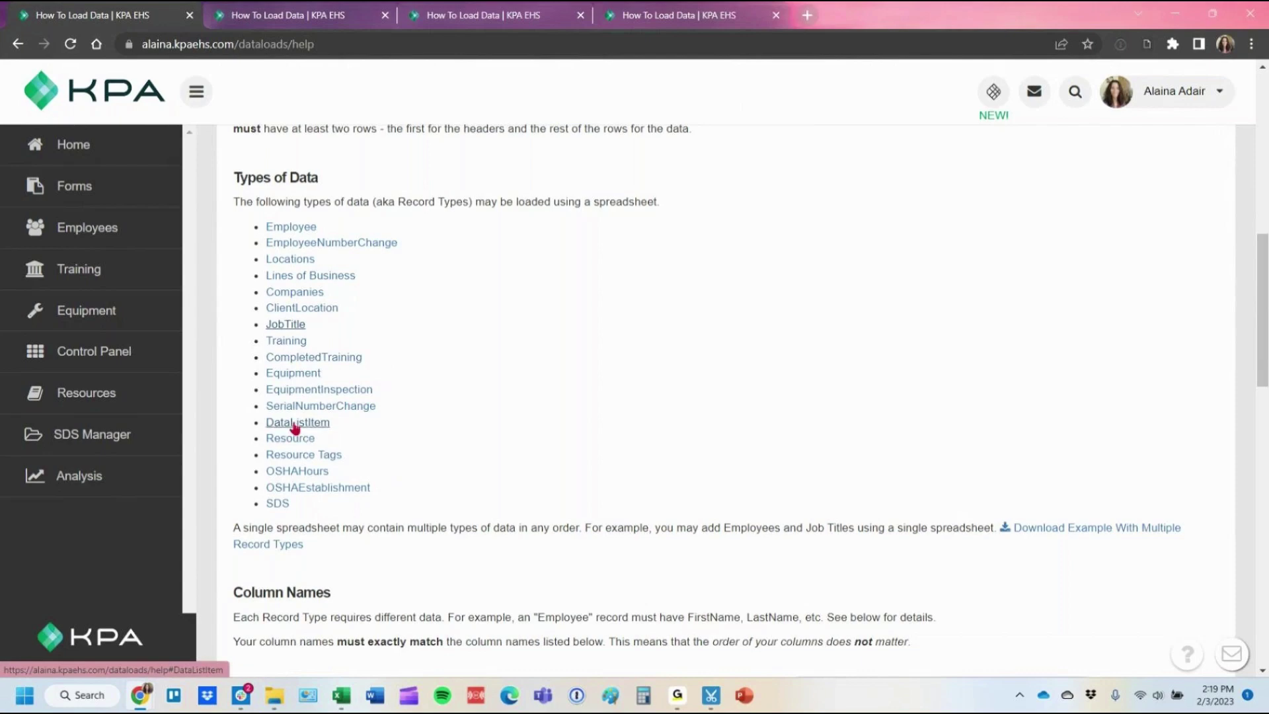
Review DataListItem's required Site, RecordType and List columns and optional Code, then return to New Dataload.
{"action": "left_click", "coordinate": [293, 426]}
{"action": "scroll", "coordinate": [382, 419], "scroll_direction": "down", "scroll_amount": 4}
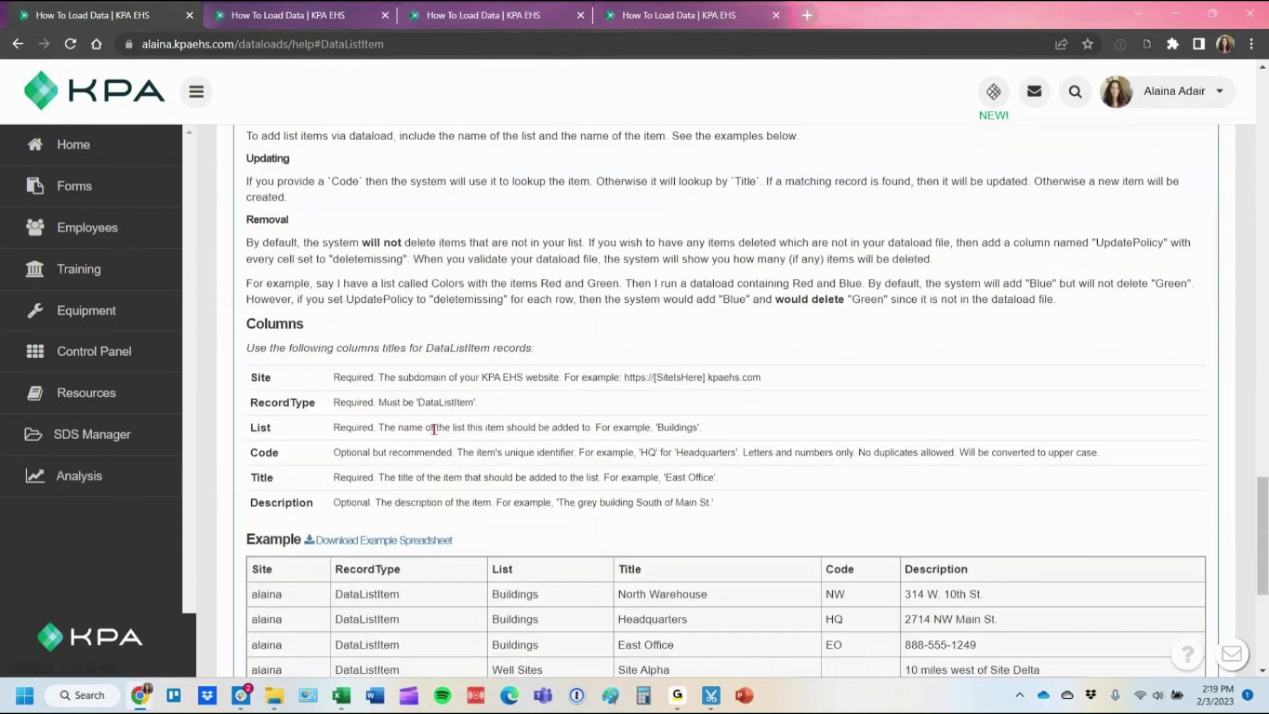
{"action": "left_click_drag", "start_coordinate": [252, 290], "coordinate": [384, 344]}
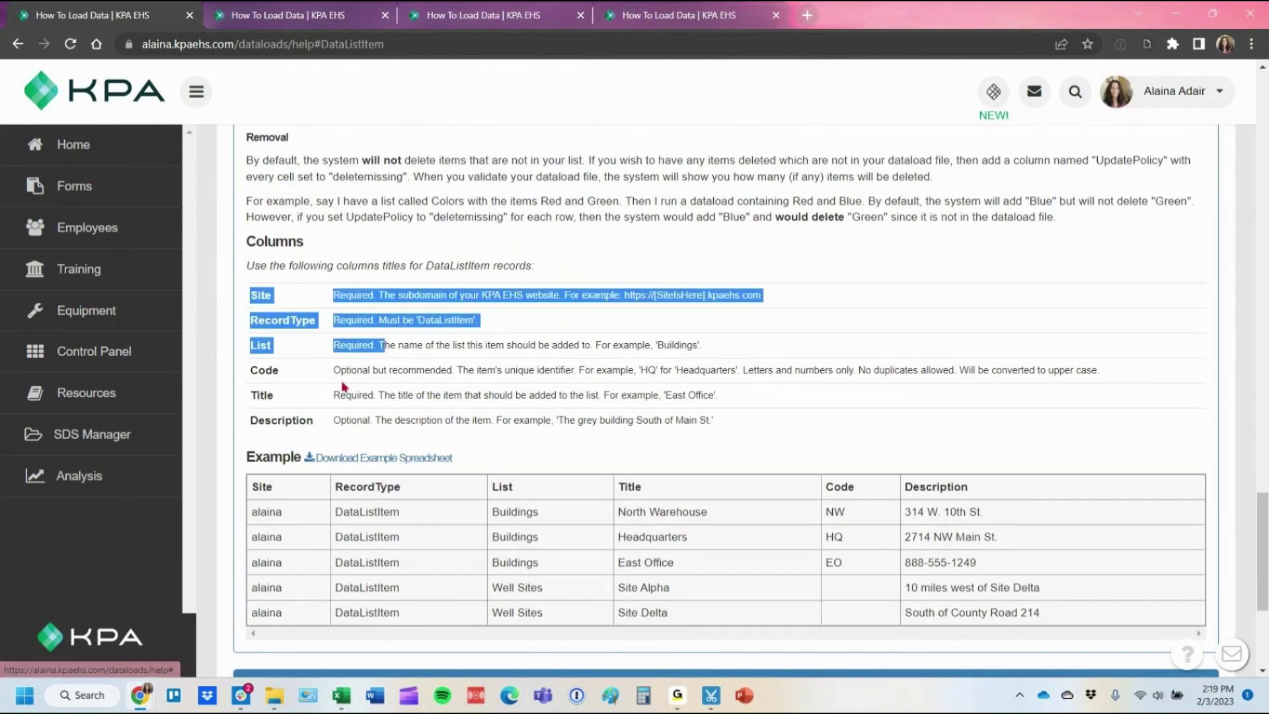
{"action": "double_click", "coordinate": [357, 370]}
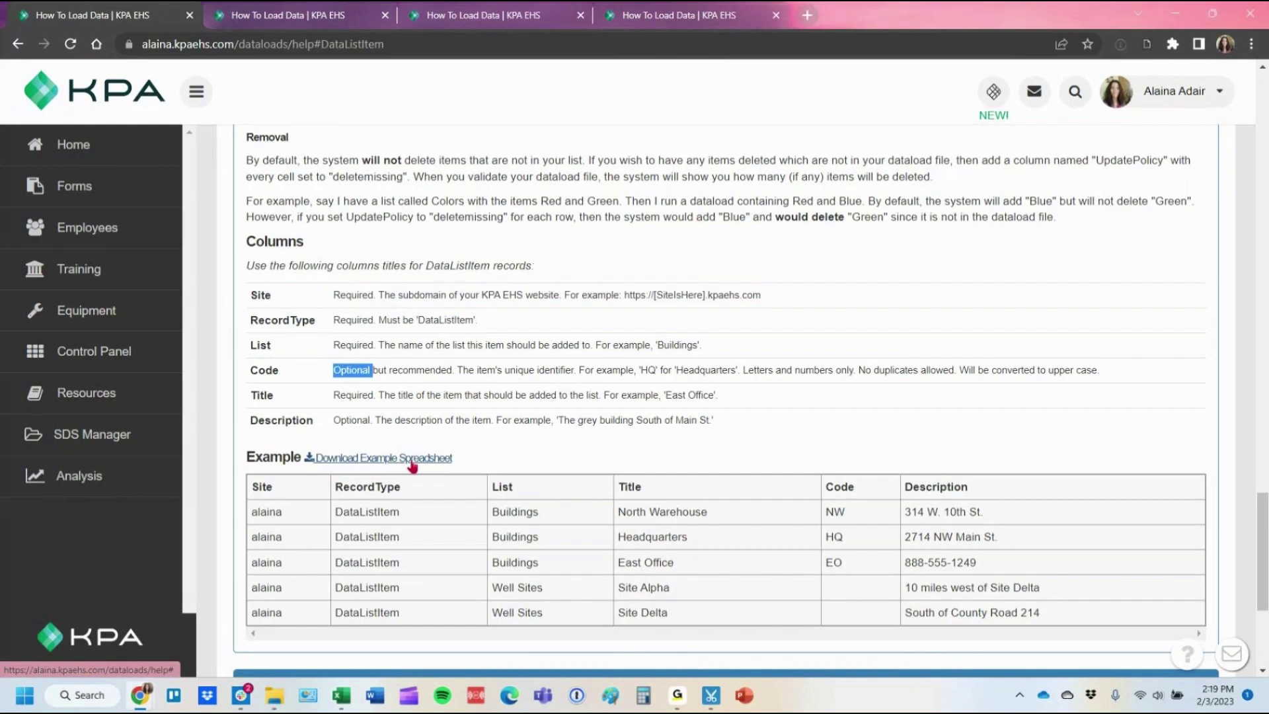
{"action": "scroll", "coordinate": [357, 265], "scroll_direction": "up", "scroll_amount": 10}
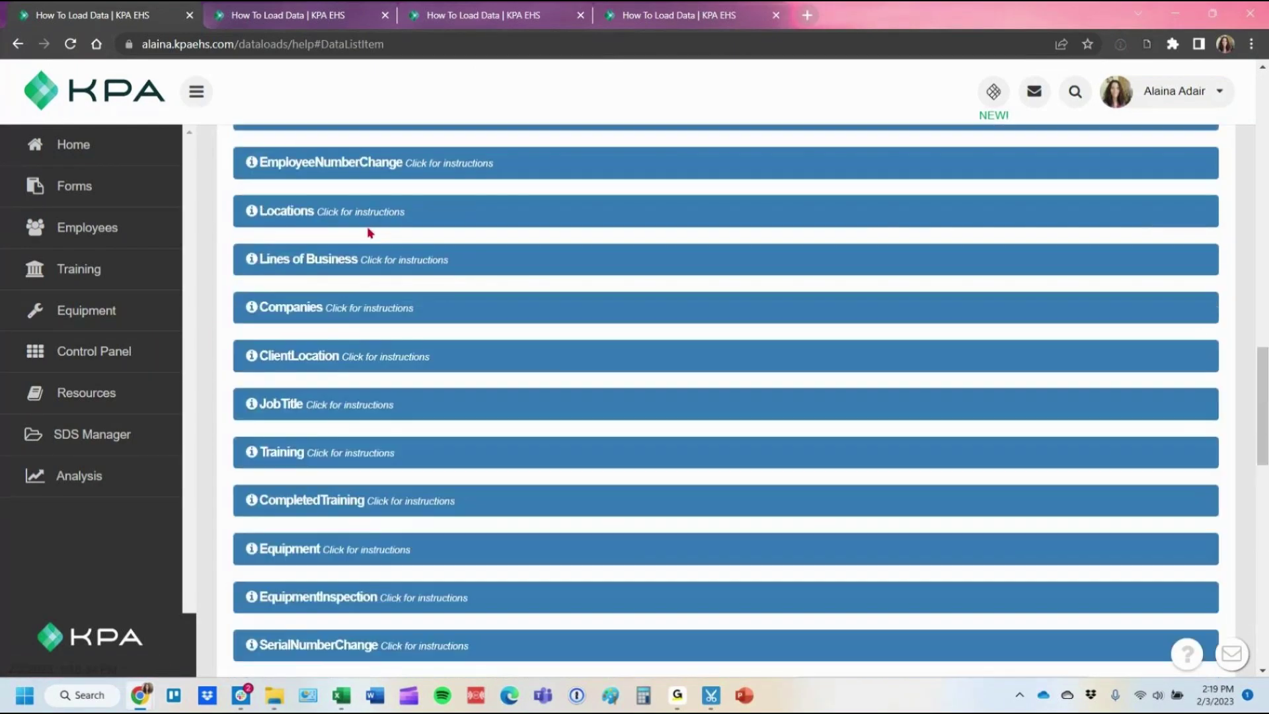
{"action": "scroll", "coordinate": [371, 232], "scroll_direction": "up", "scroll_amount": 15}
{"action": "left_click", "coordinate": [376, 161]}
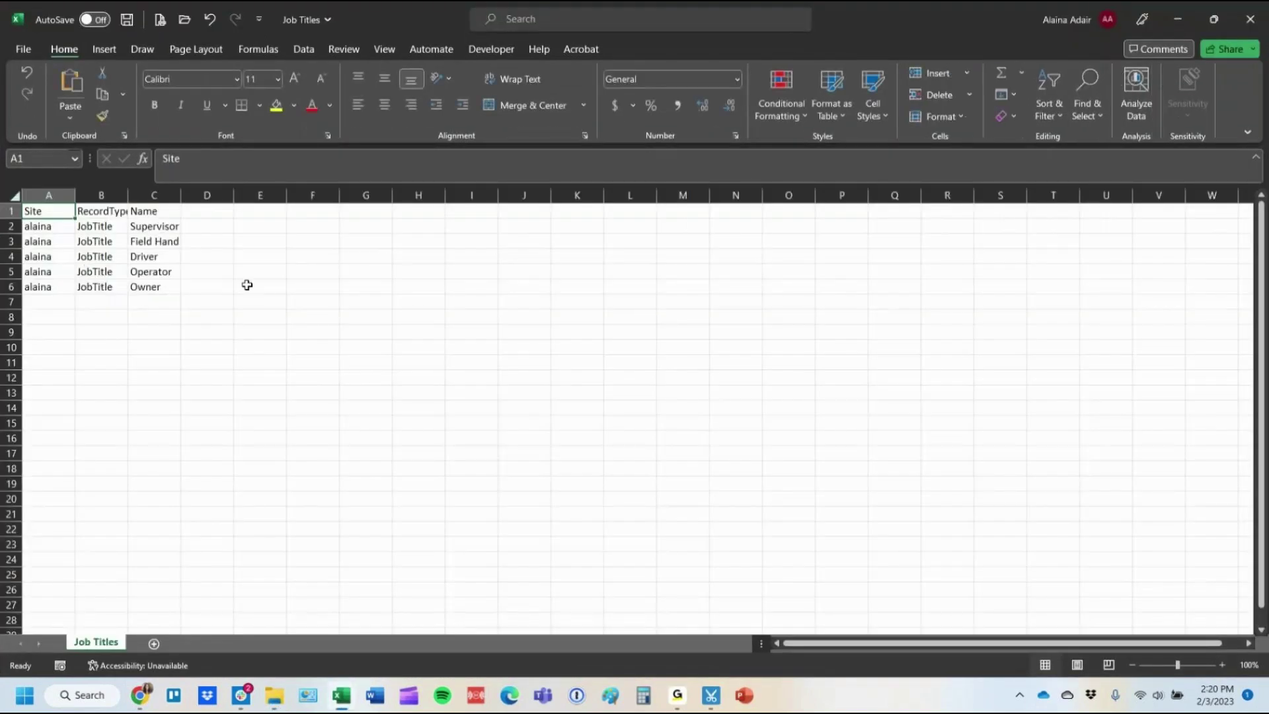
Upload Job Titles.csv as a new dataload, validate it, check the job titles list, and run it.
{"action": "left_click", "coordinate": [1250, 19]}
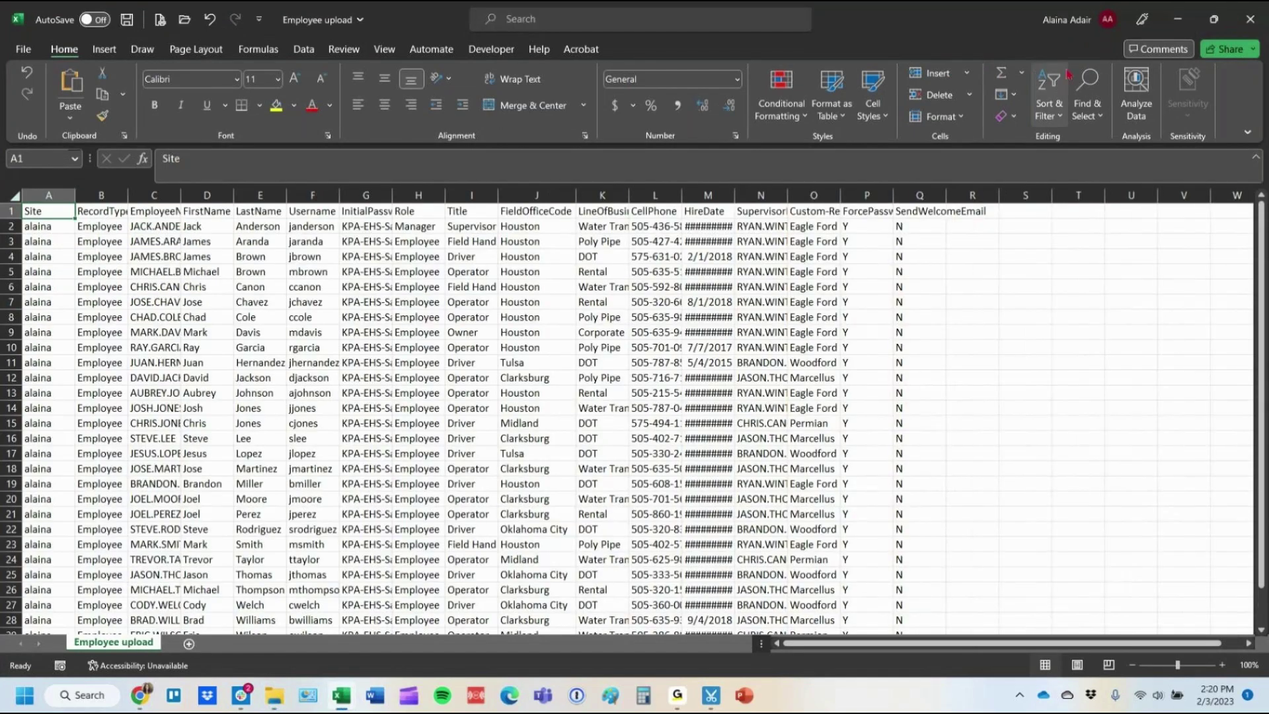
{"action": "left_click", "coordinate": [1177, 18]}
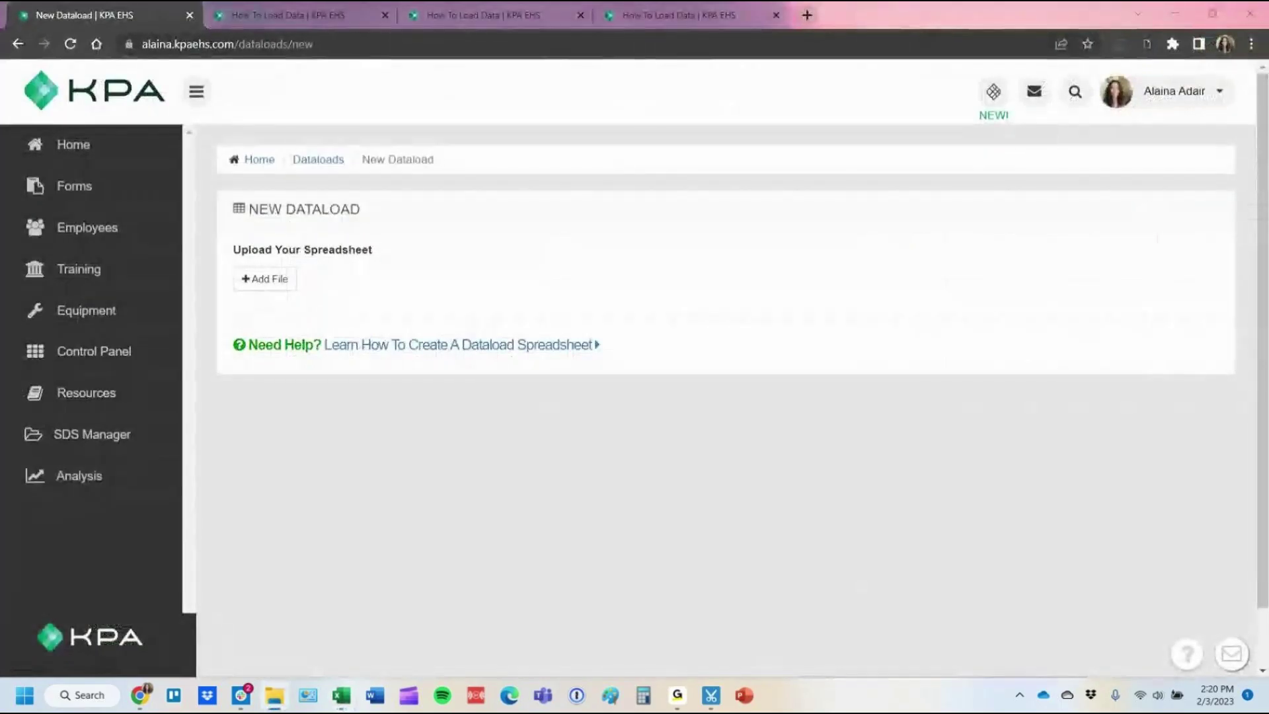
{"action": "left_click_drag", "start_coordinate": [836, 284], "coordinate": [248, 284]}
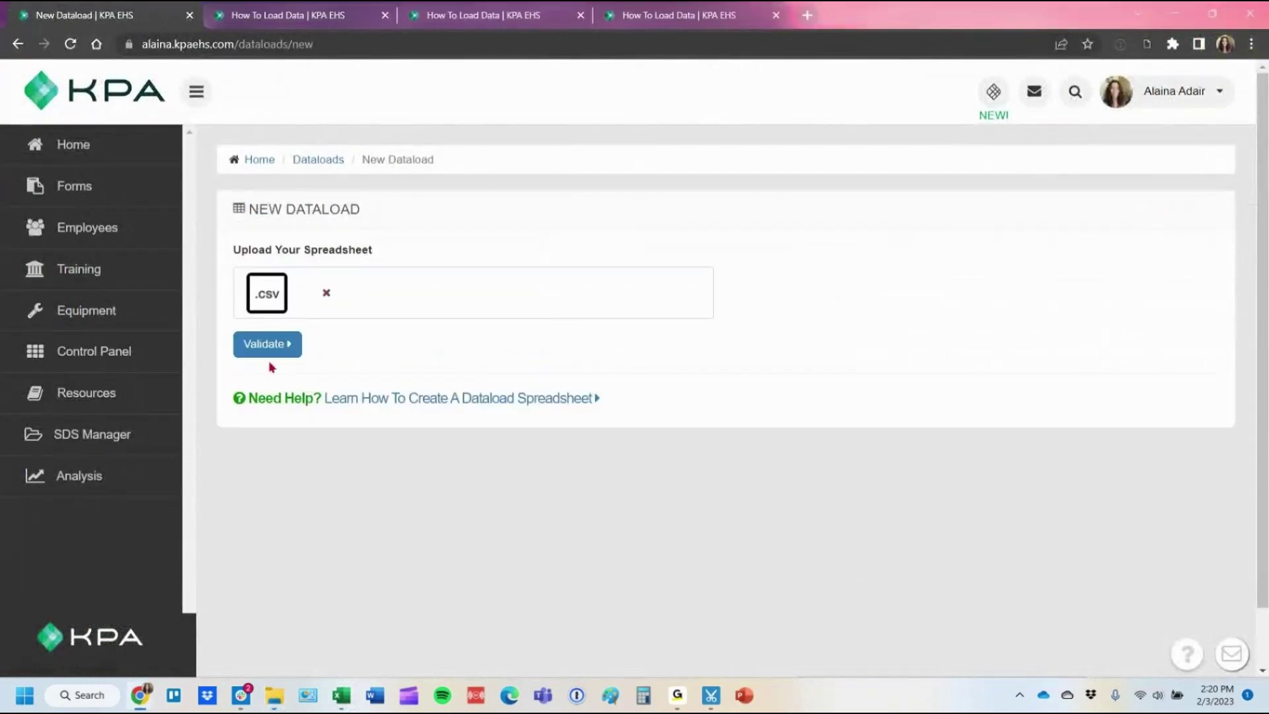
{"action": "left_click", "coordinate": [262, 344]}
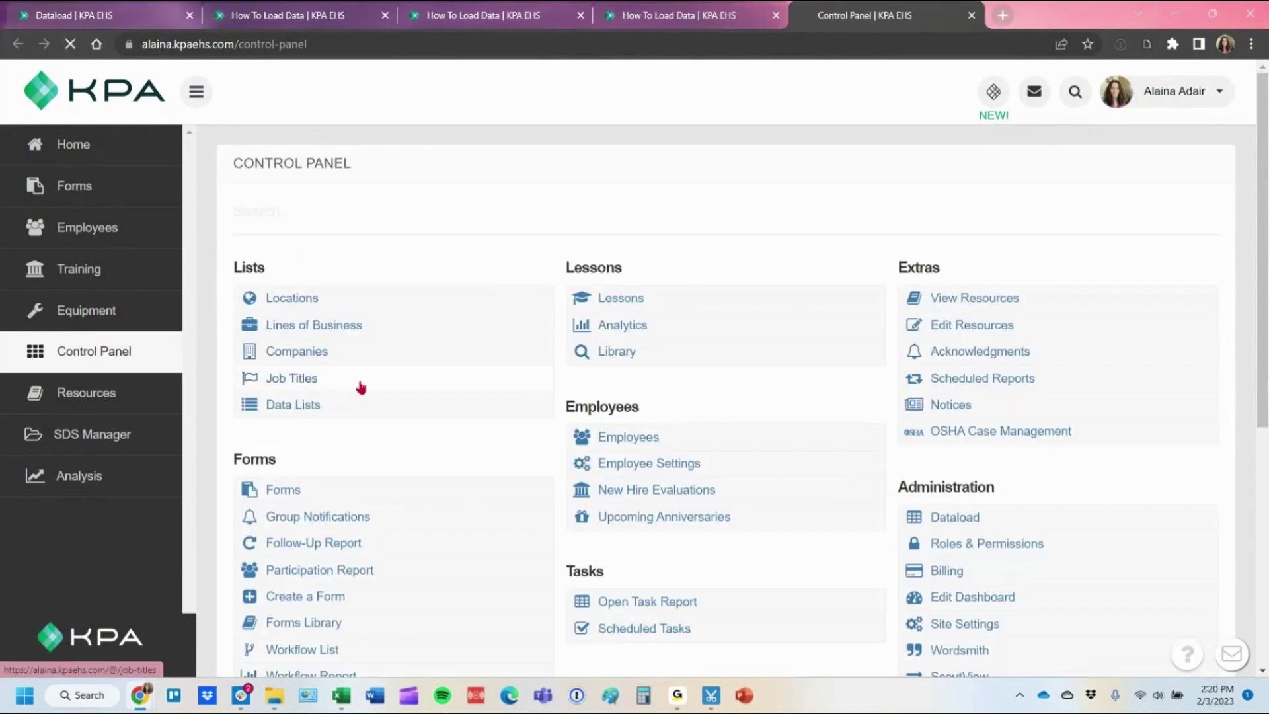
{"action": "left_click", "coordinate": [361, 387]}
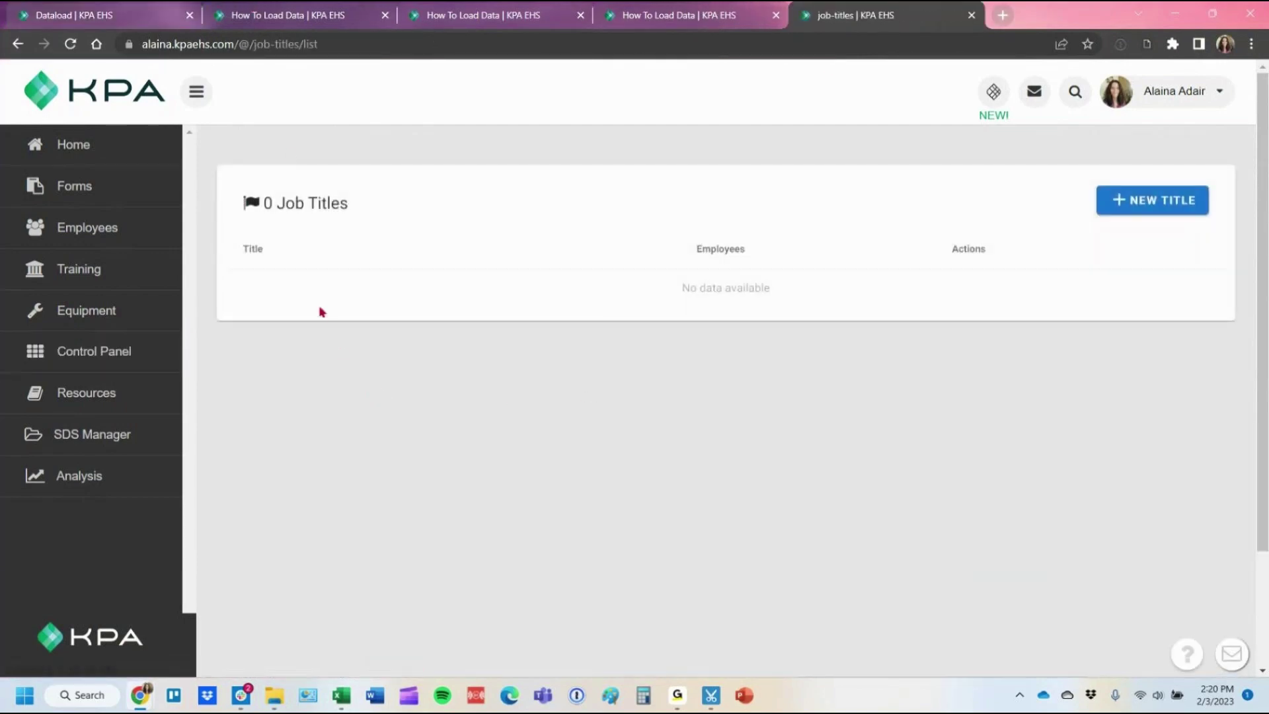
{"action": "key", "text": "ctrl+1"}
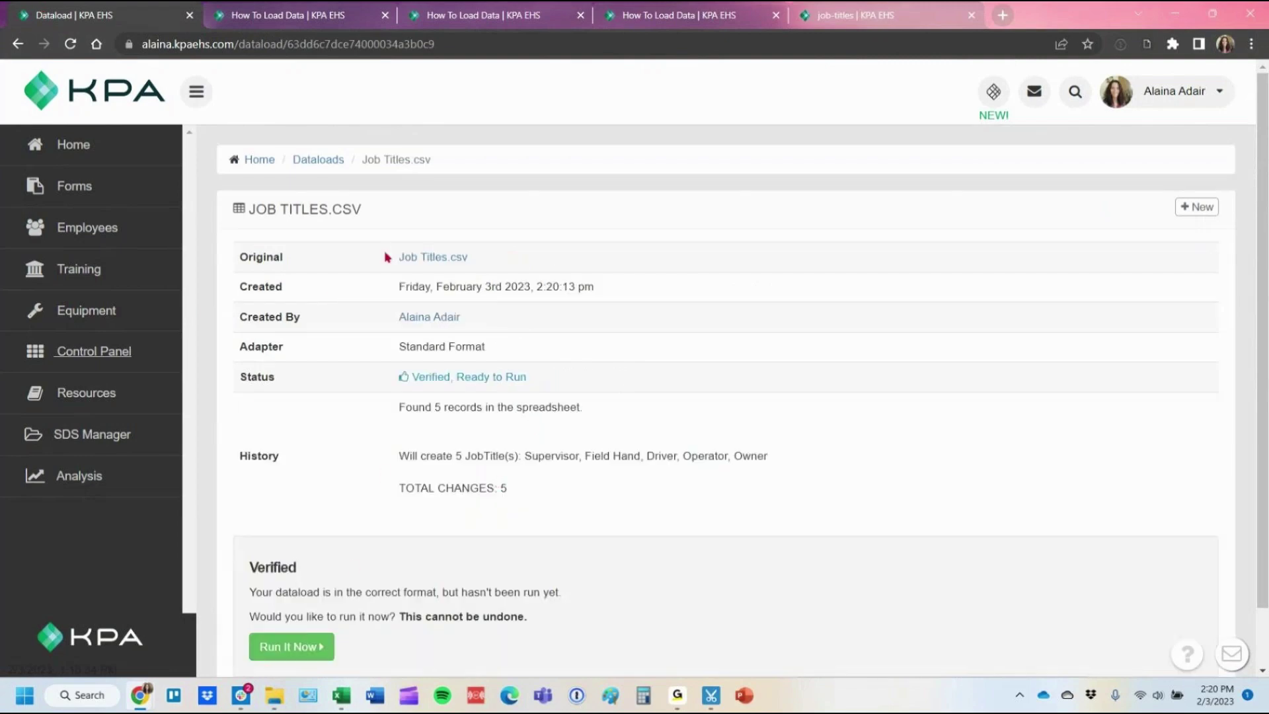
{"action": "left_click", "coordinate": [282, 650]}
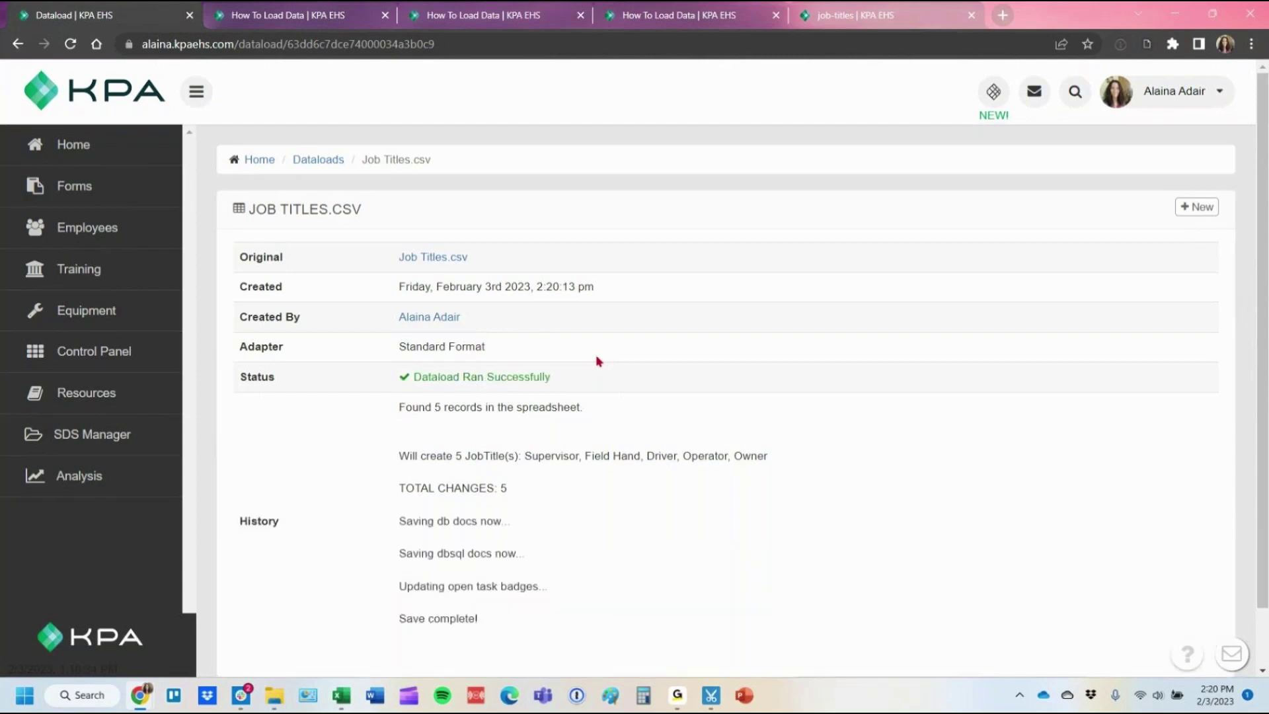
Refresh the job titles list to see Driver, Field Hand, Operator, Owner and Supervisor, then leave the browser.
{"action": "left_click", "coordinate": [853, 14]}
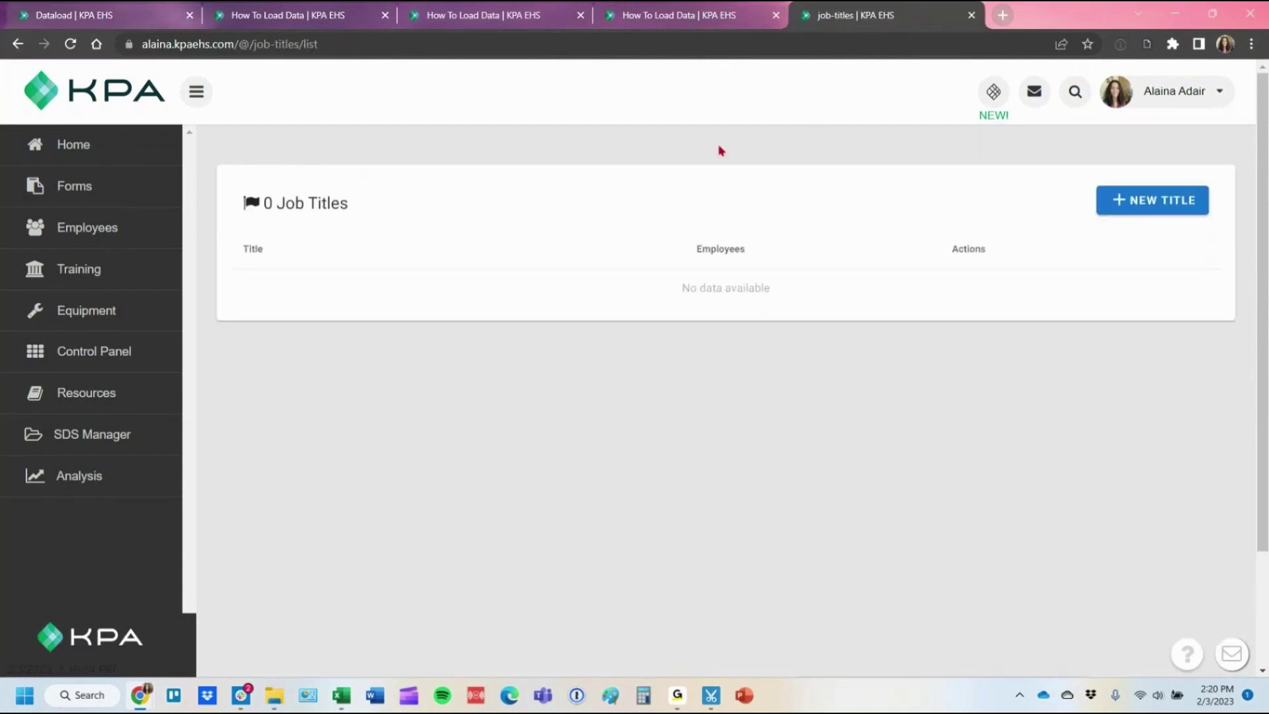
{"action": "key", "text": "F5"}
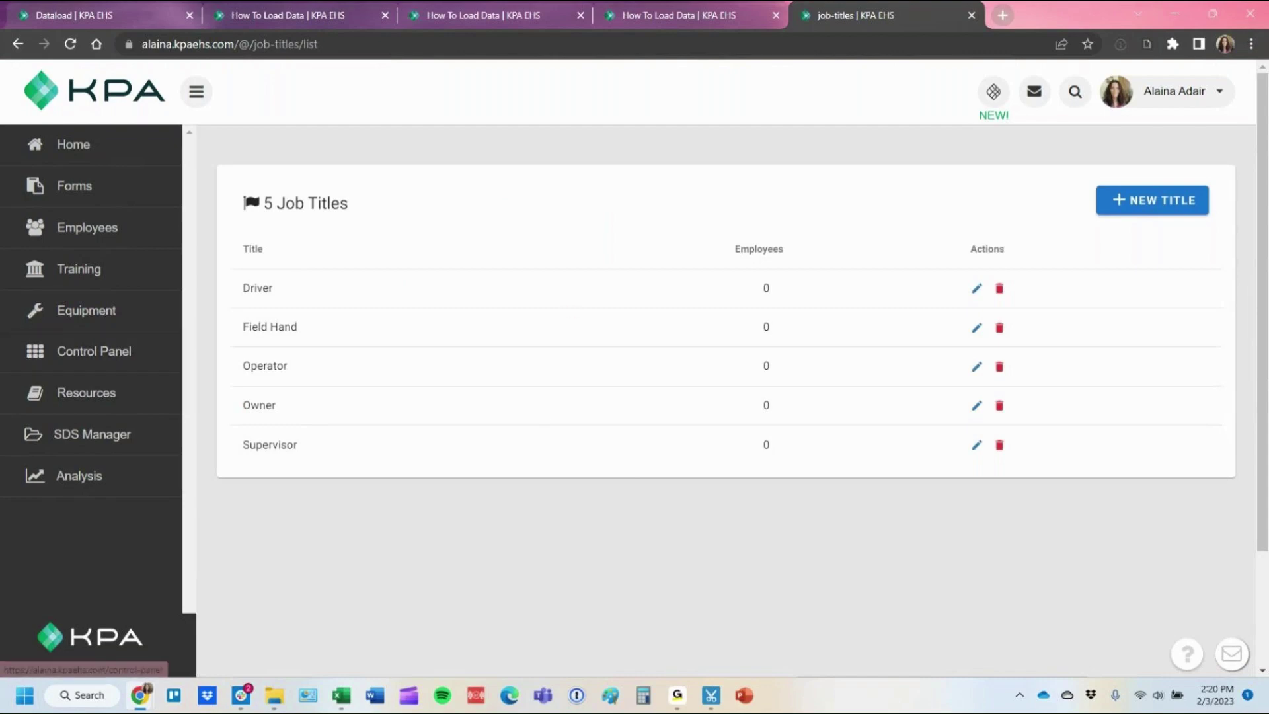
{"action": "key", "text": "super+e"}
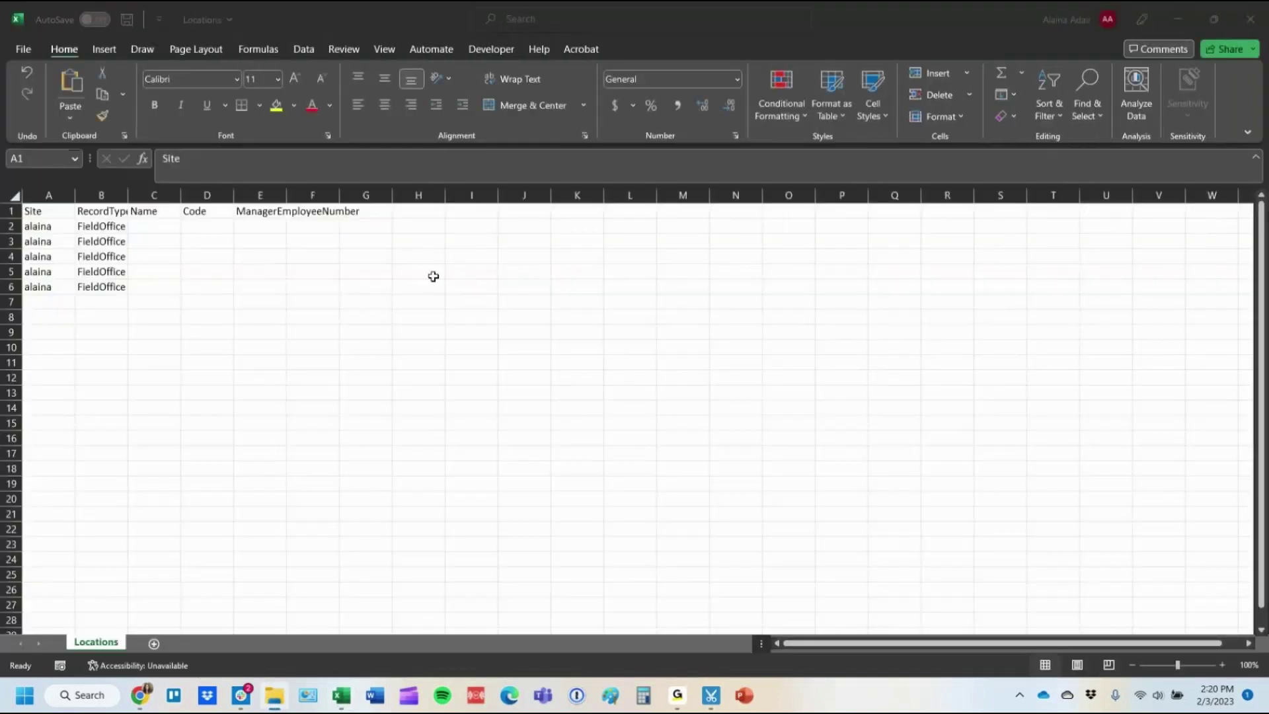
Autofit all columns of the Locations sheet.
{"action": "left_click", "coordinate": [14, 195]}
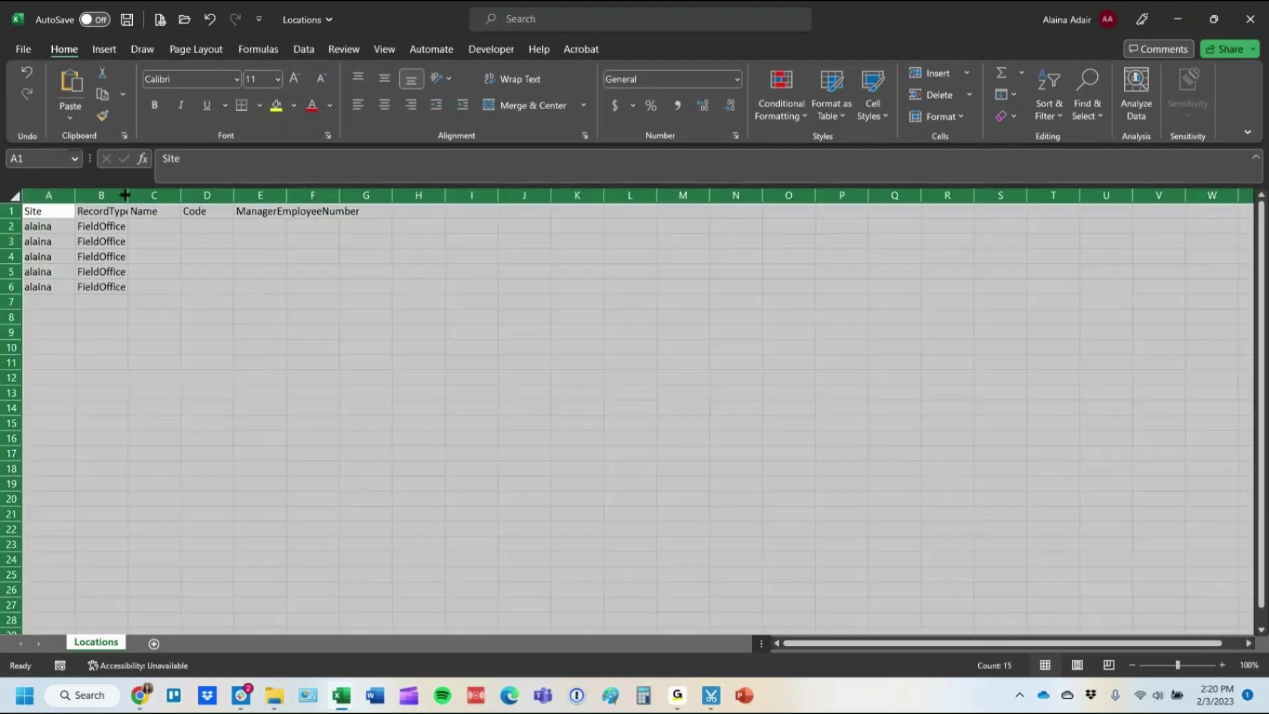
{"action": "left_click_drag", "start_coordinate": [125, 195], "coordinate": [125, 195]}
{"action": "double_click", "coordinate": [125, 195]}
{"action": "left_click", "coordinate": [74, 195]}
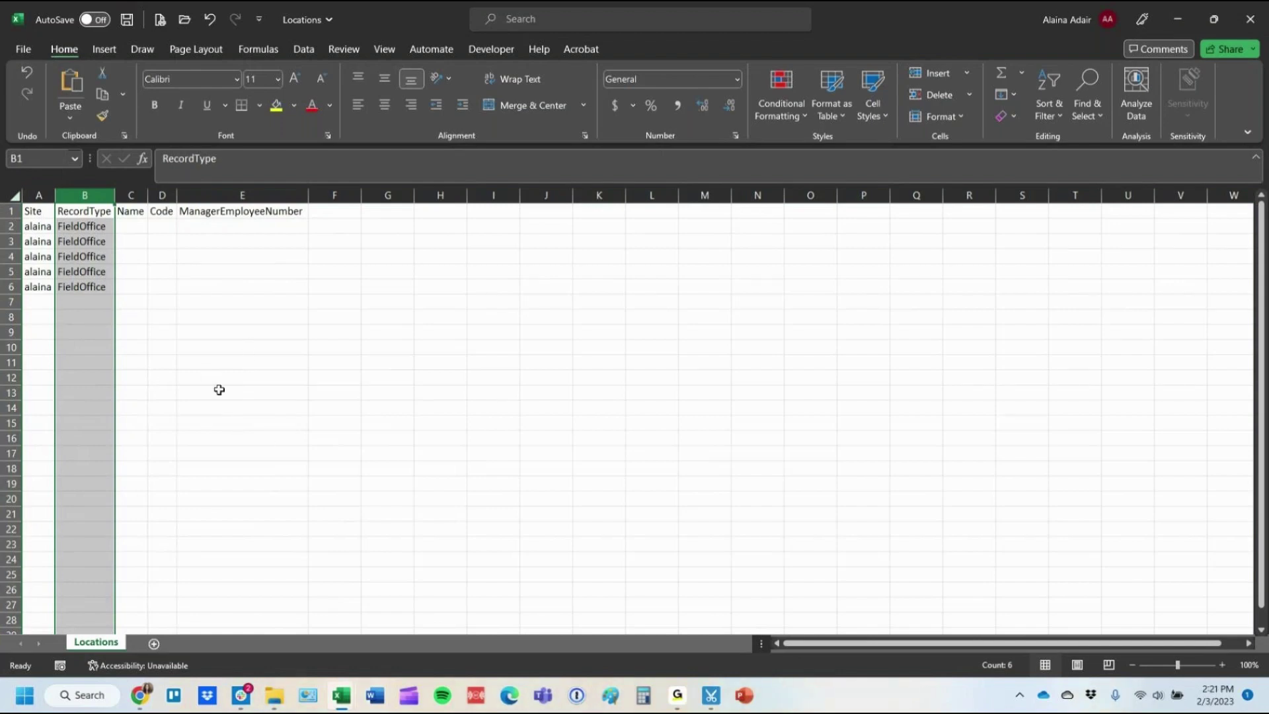
Copy field office codes J2:J31 from Employee upload into the Locations Name column starting at C2.
{"action": "left_click", "coordinate": [130, 227]}
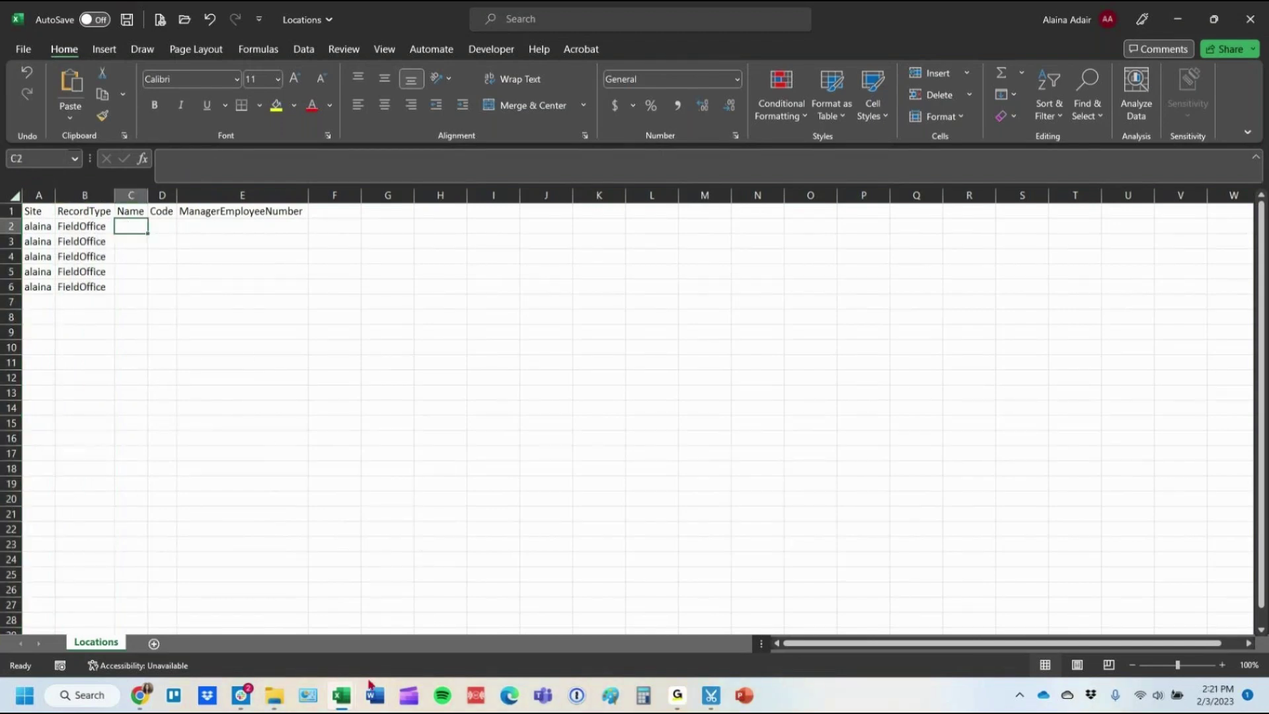
{"action": "mouse_move", "coordinate": [348, 698]}
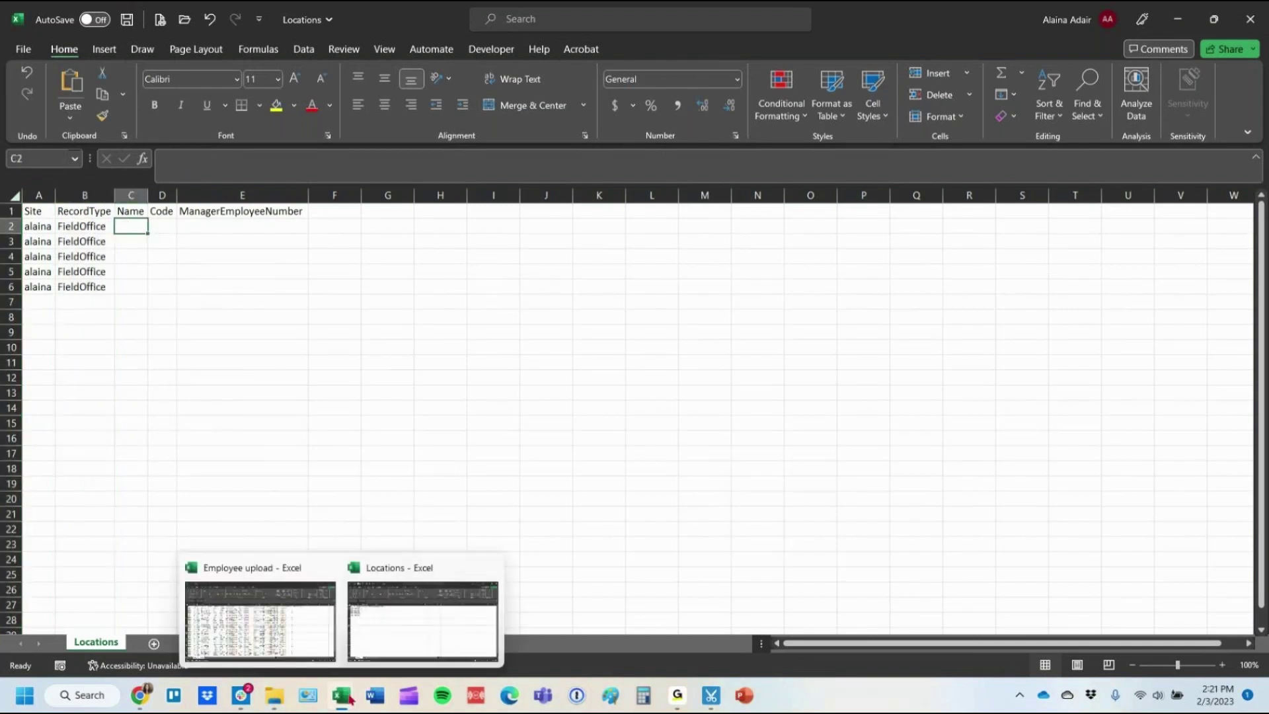
{"action": "left_click", "coordinate": [279, 642]}
{"action": "left_click", "coordinate": [534, 193]}
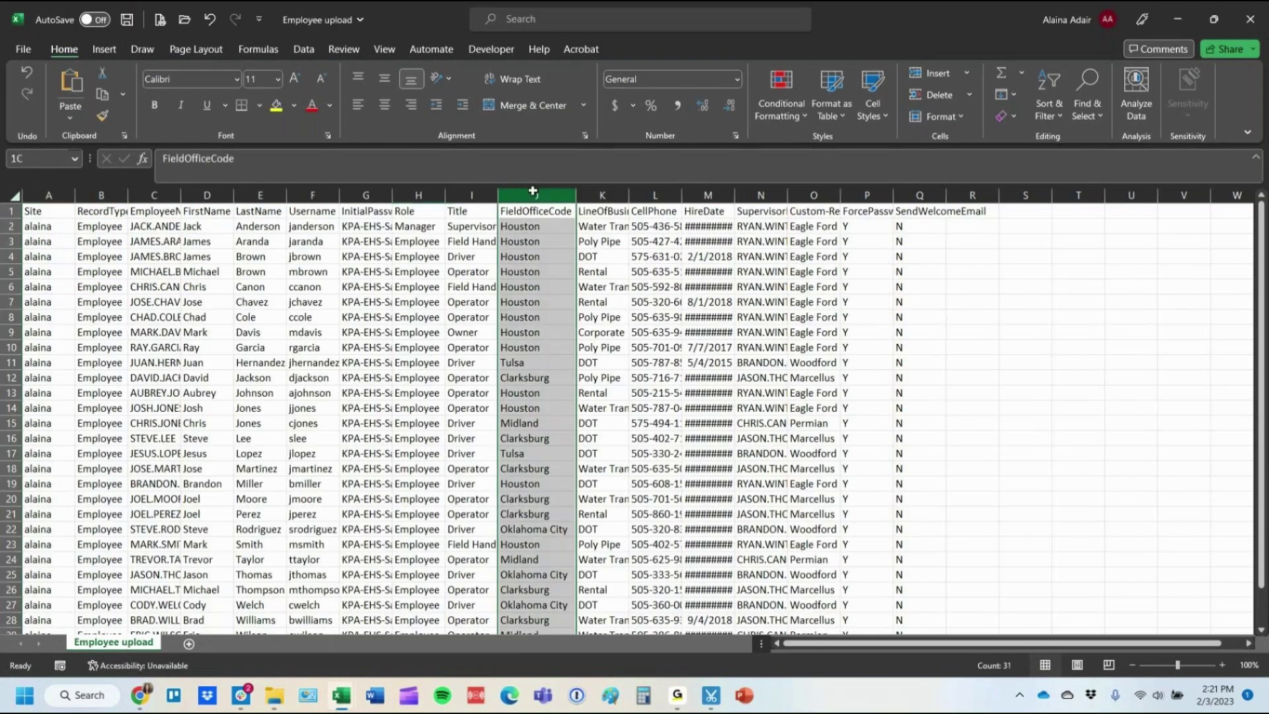
{"action": "left_click", "coordinate": [518, 224]}
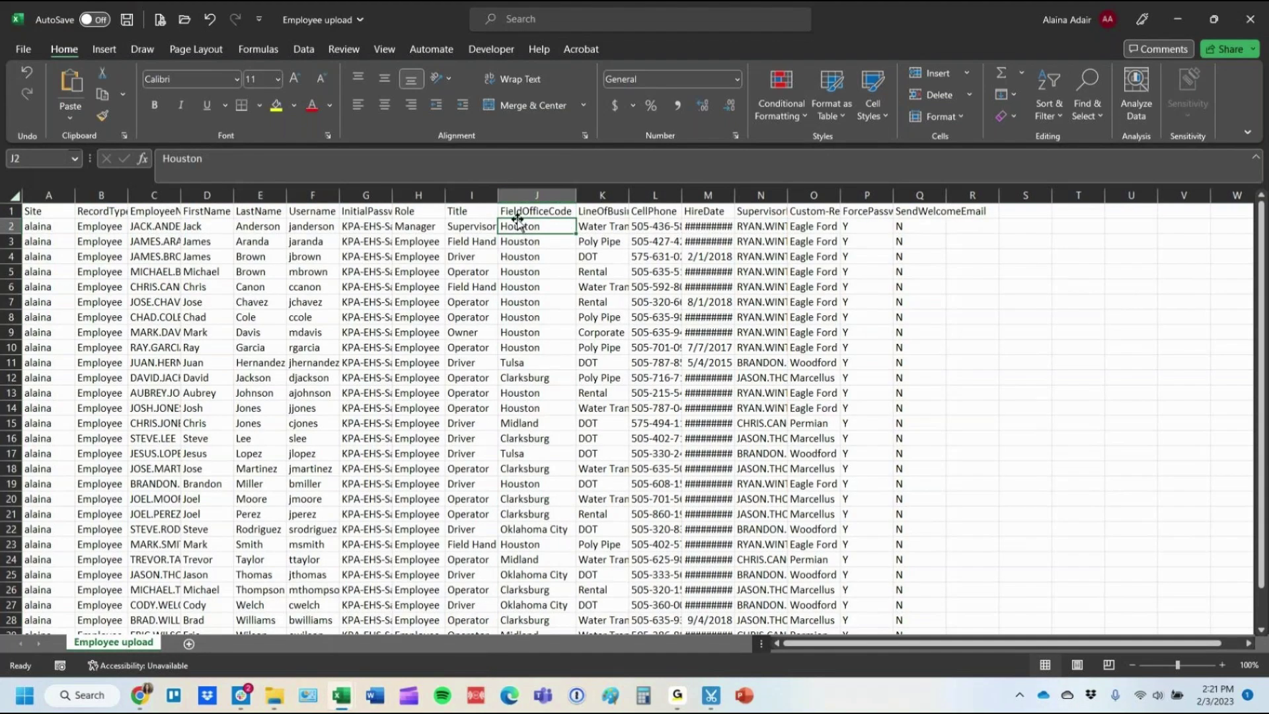
{"action": "key", "text": "ctrl+shift+Down"}
{"action": "key", "text": "ctrl+c"}
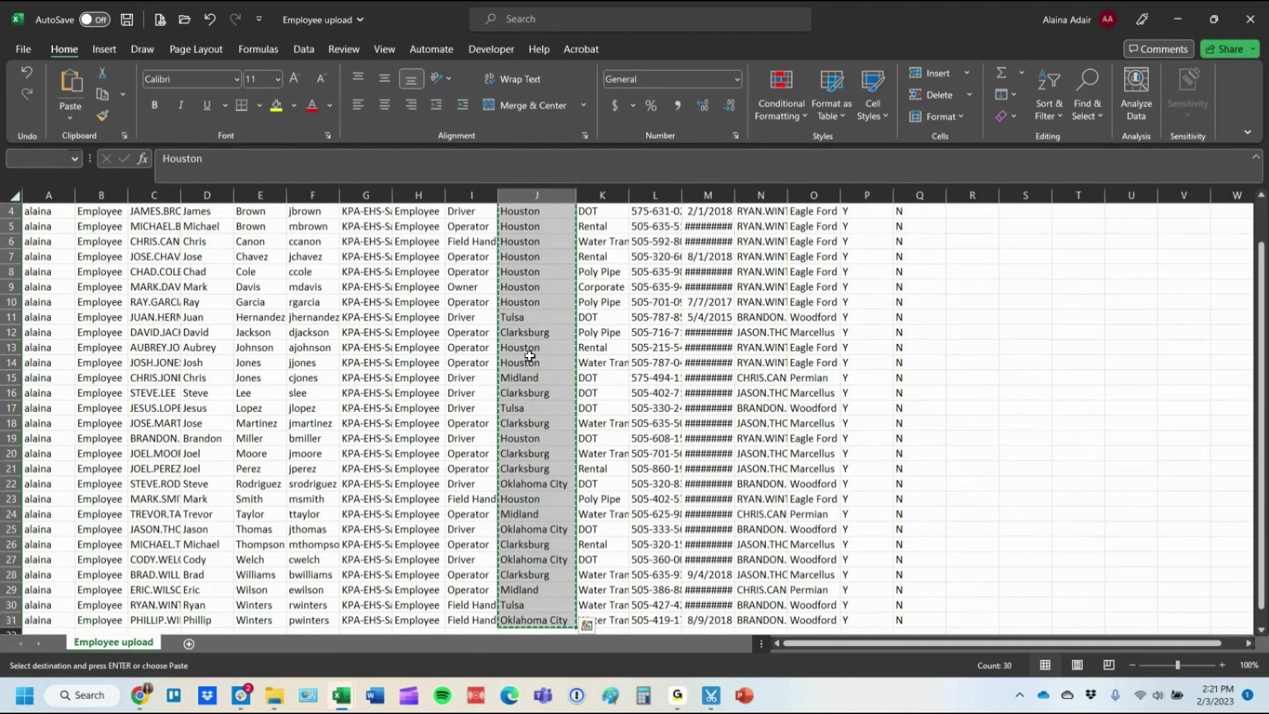
{"action": "mouse_move", "coordinate": [341, 695]}
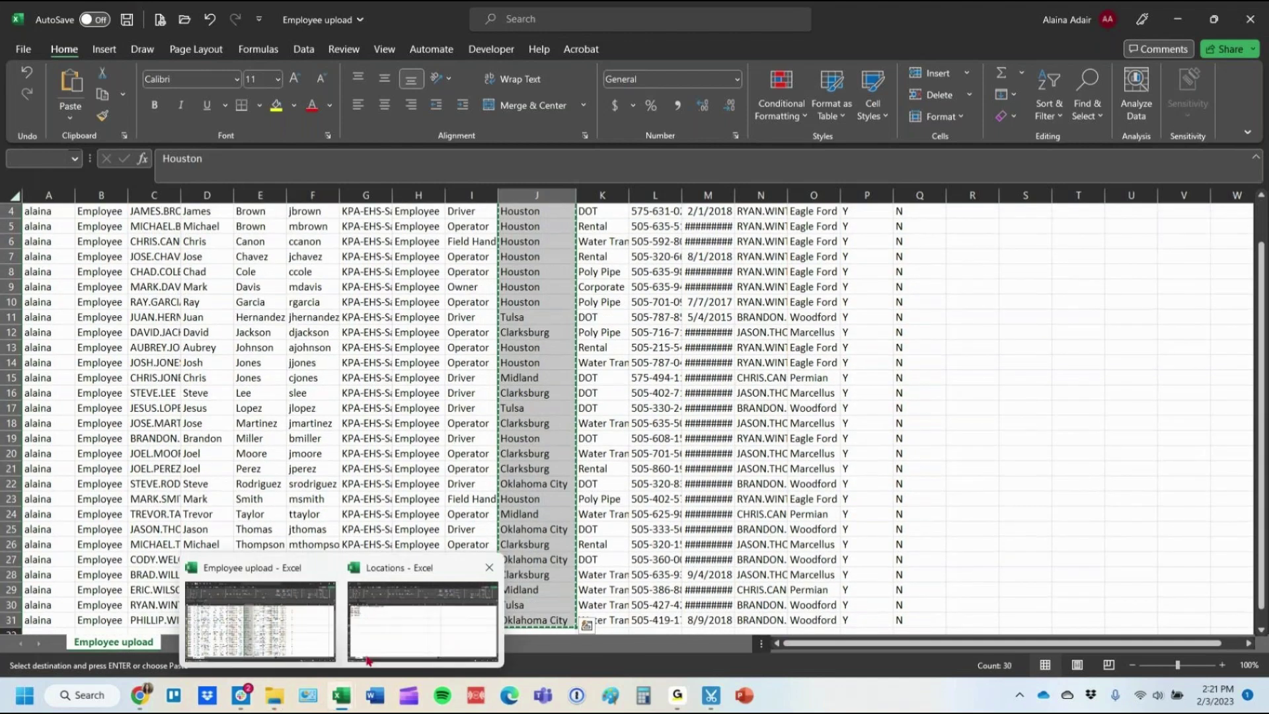
{"action": "left_click", "coordinate": [427, 614]}
{"action": "key", "text": "ctrl+v"}
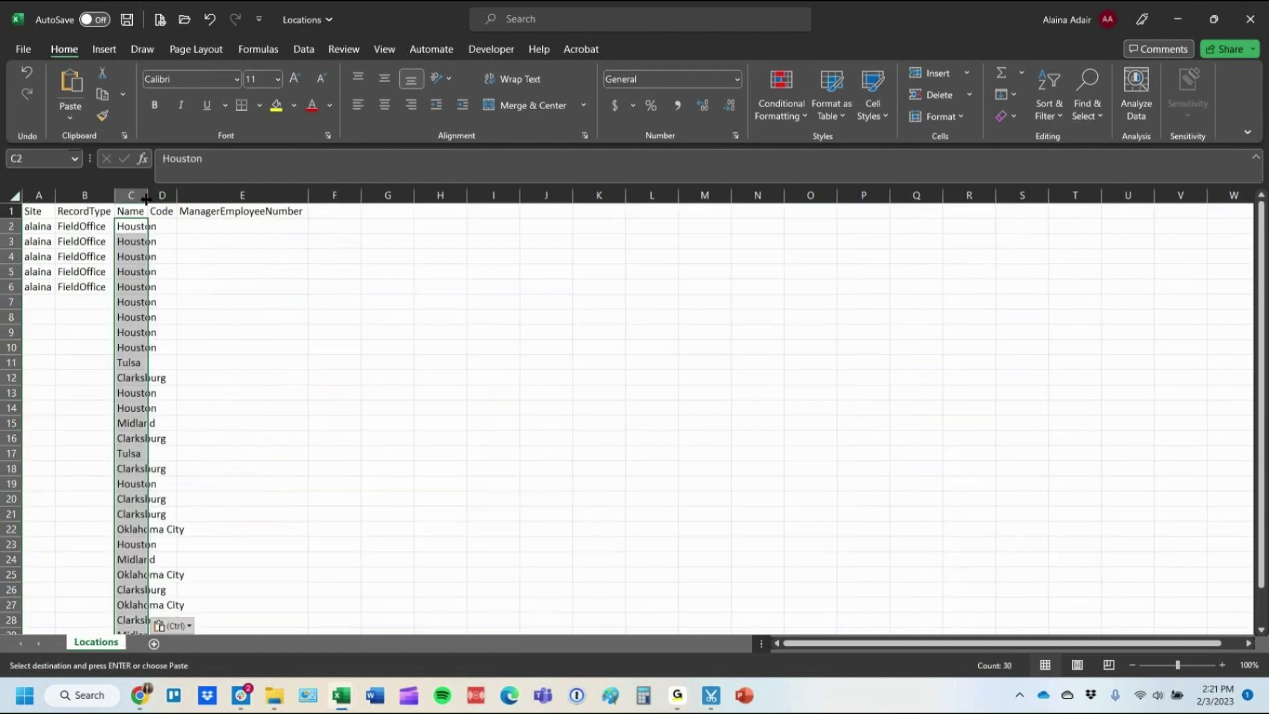
Widen column C and fill alaina and FieldOffice from row 6 down to row 31.
{"action": "double_click", "coordinate": [146, 195]}
{"action": "left_click_drag", "start_coordinate": [36, 286], "coordinate": [93, 286]}
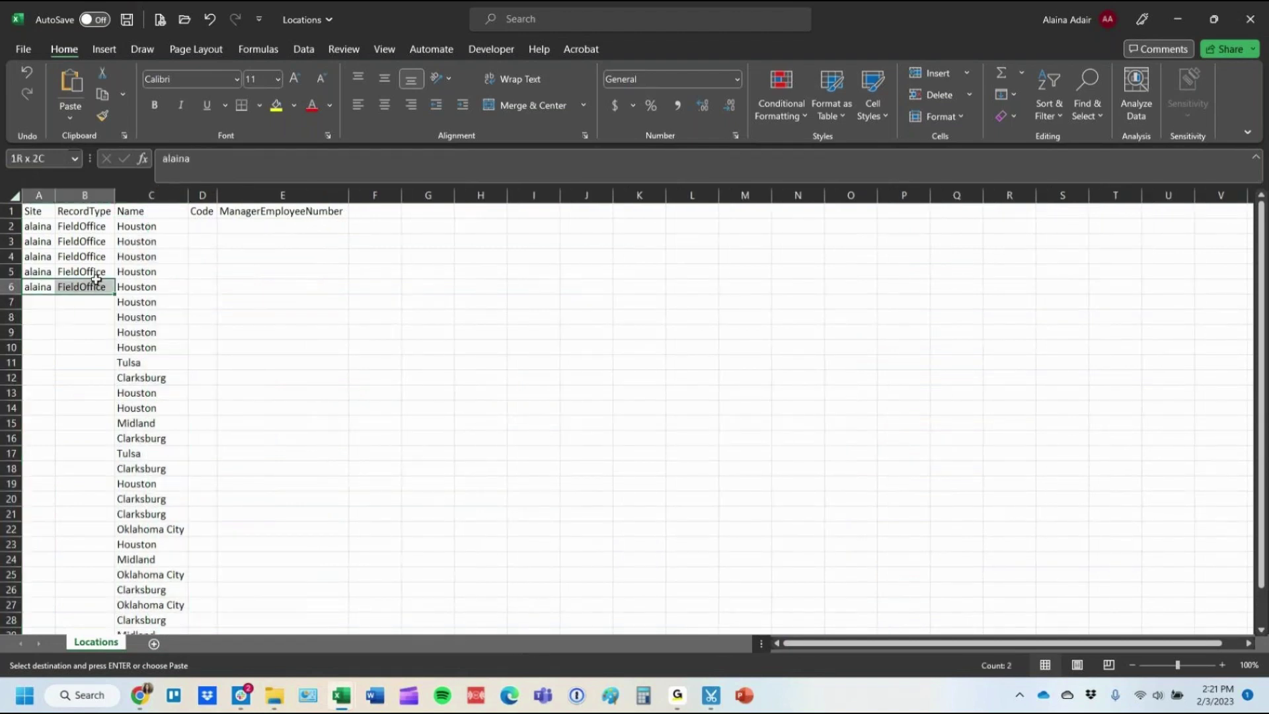
{"action": "double_click", "coordinate": [110, 296]}
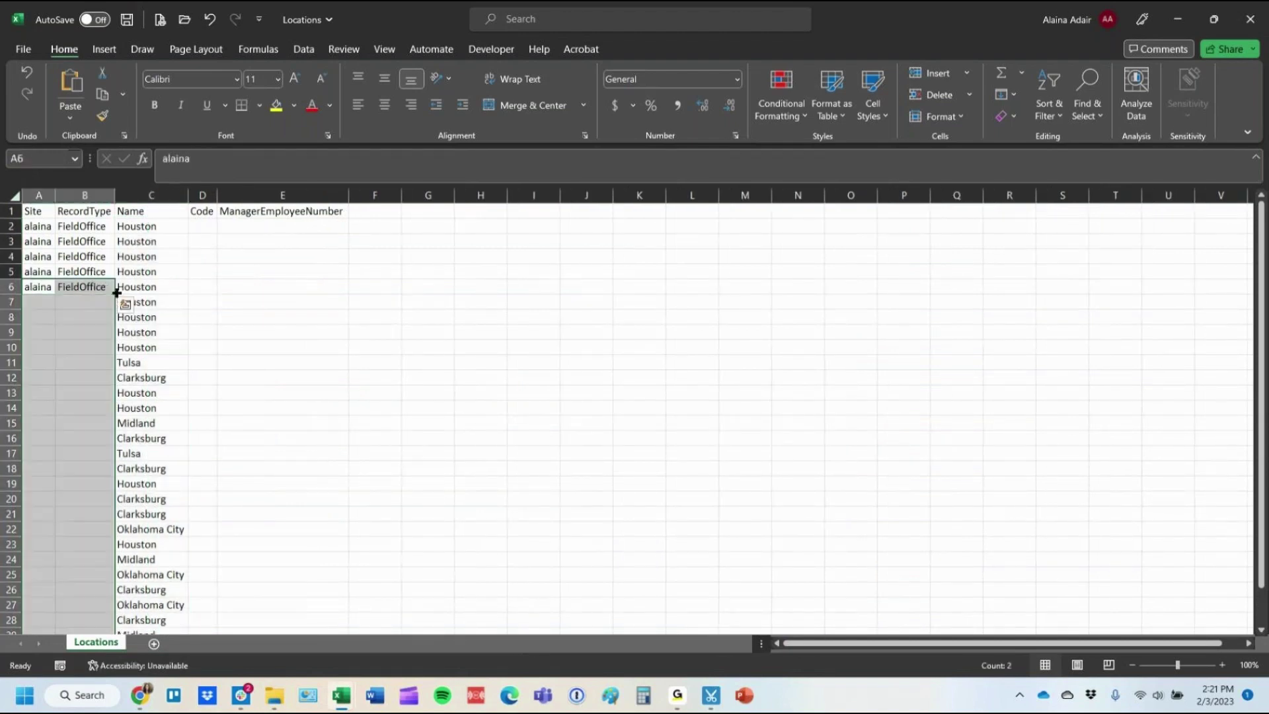
{"action": "left_click", "coordinate": [14, 197]}
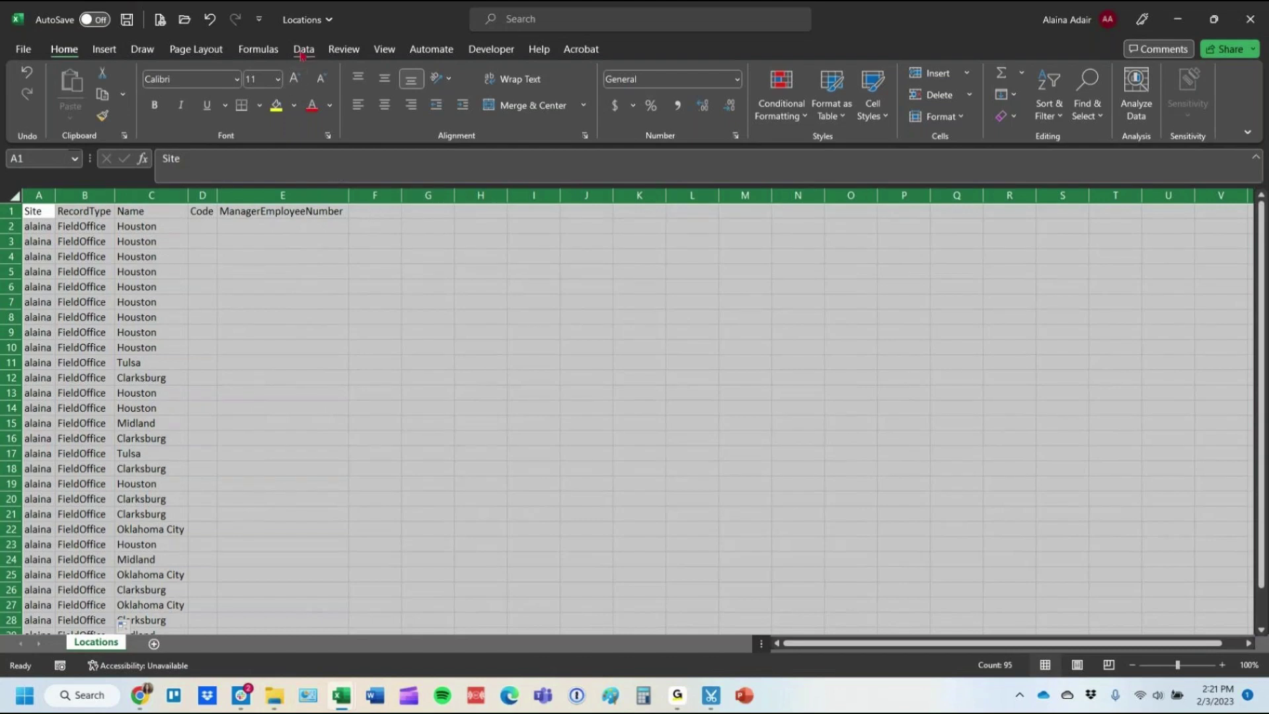
Remove duplicates by Name only (data has headers), leaving Houston, Tulsa, Clarksburg, Midland and Oklahoma City.
{"action": "left_click", "coordinate": [302, 50]}
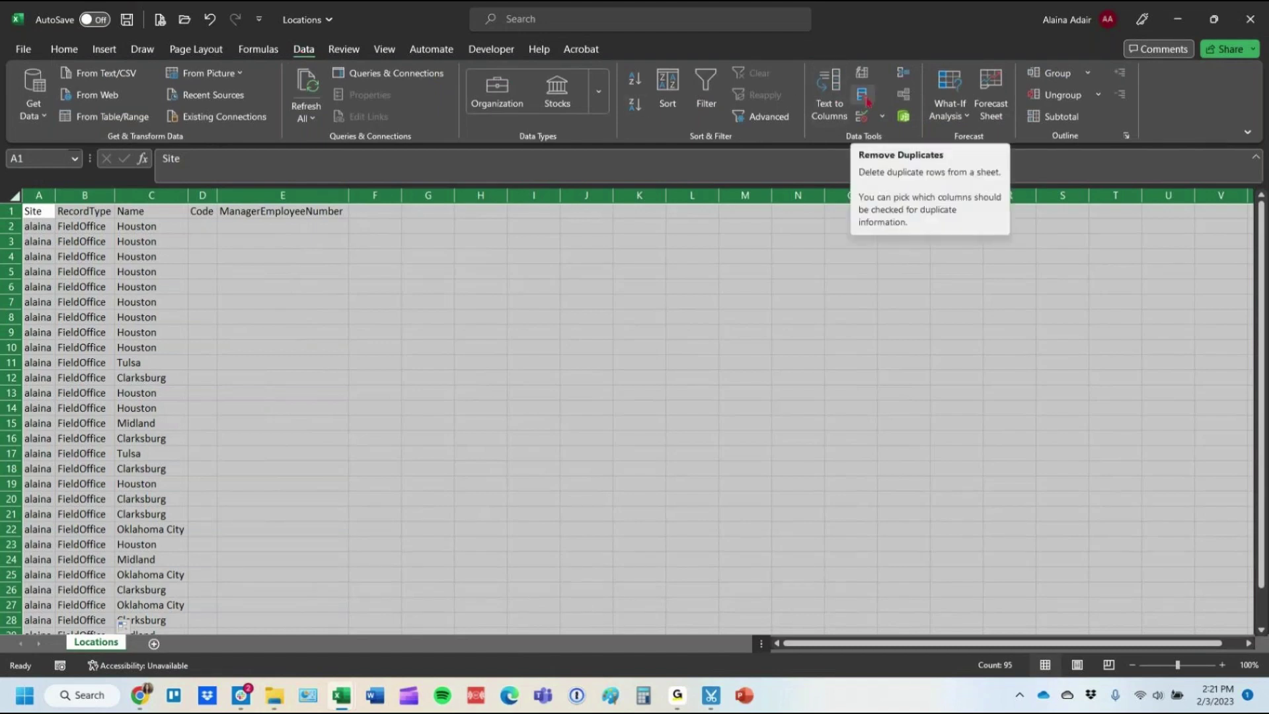
{"action": "left_click", "coordinate": [864, 97]}
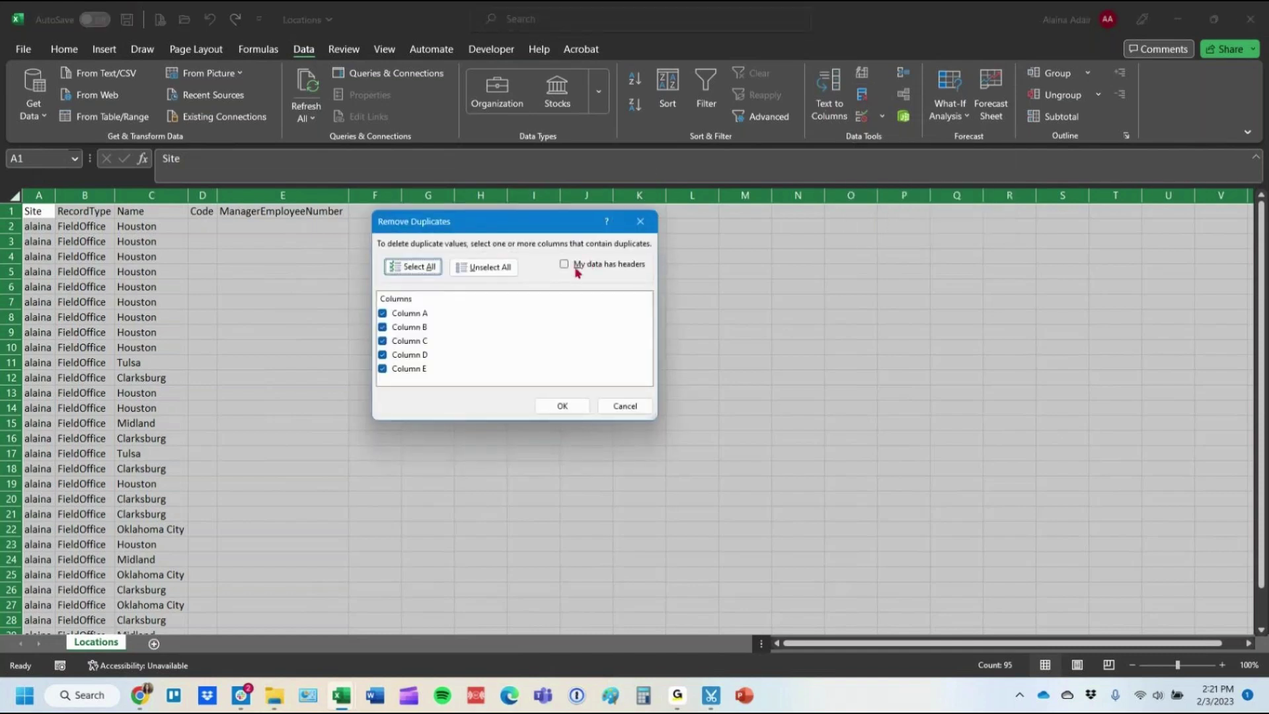
{"action": "left_click", "coordinate": [592, 268]}
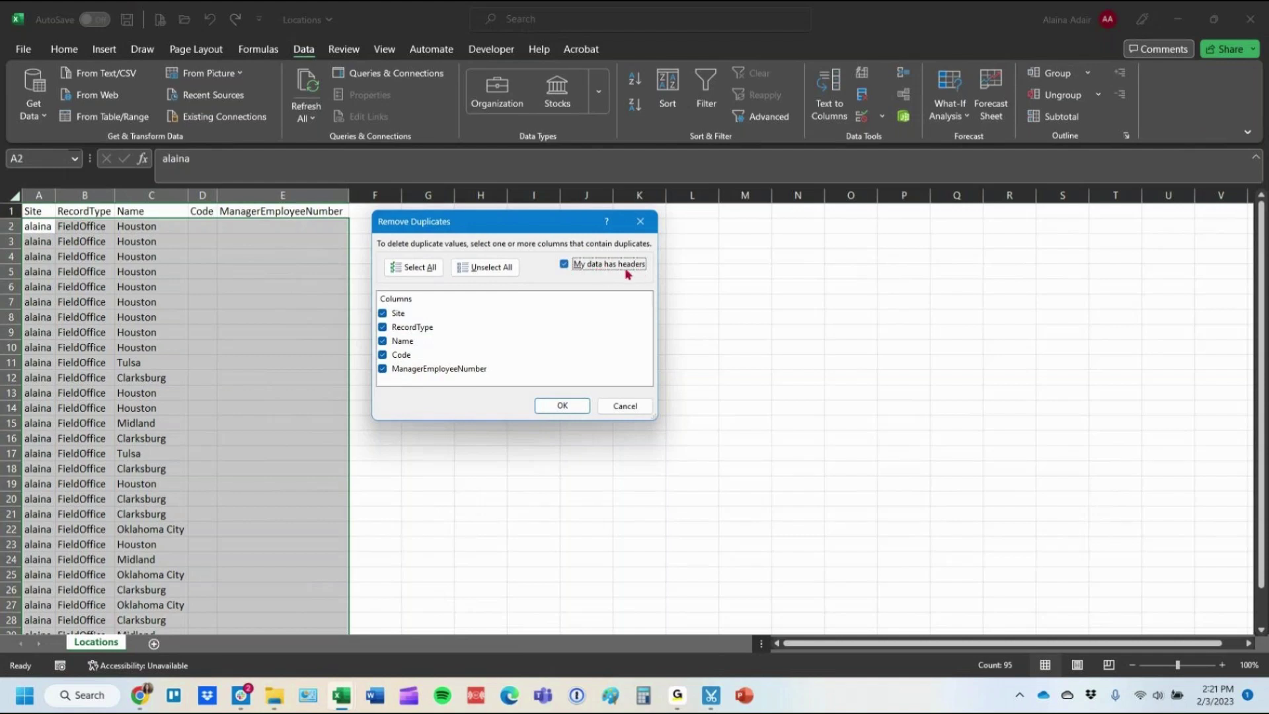
{"action": "left_click", "coordinate": [468, 278]}
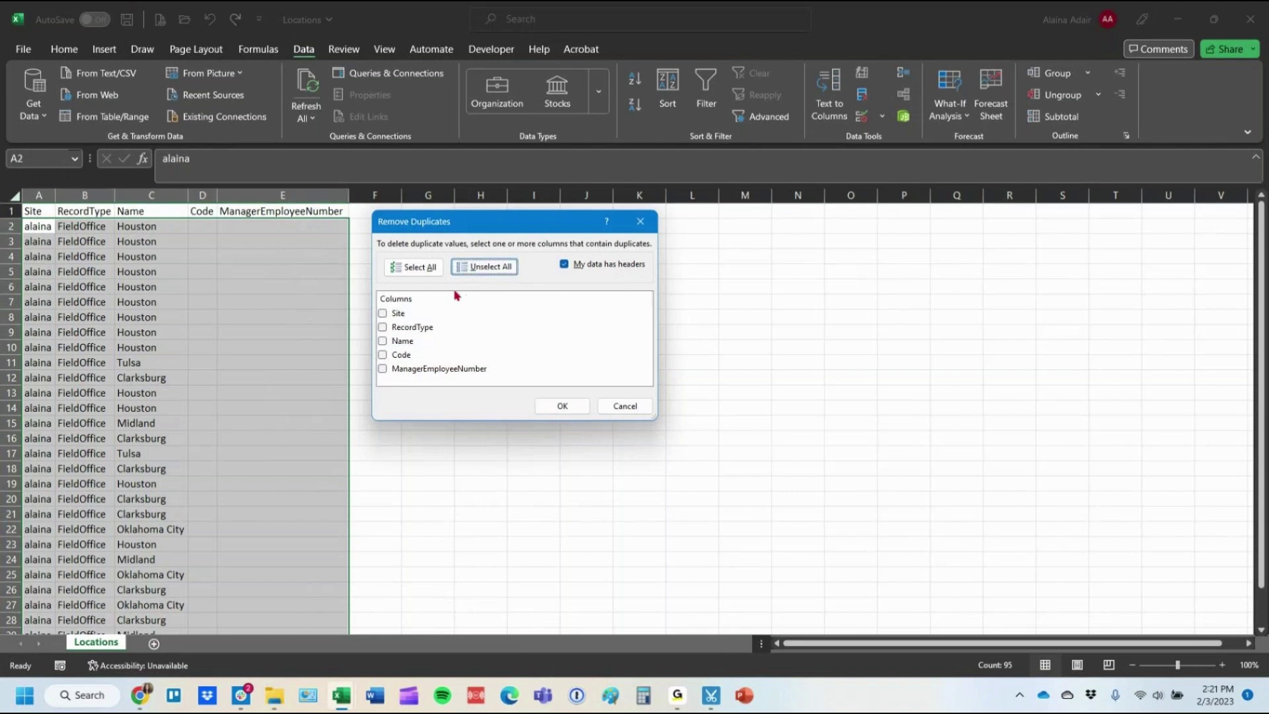
{"action": "left_click", "coordinate": [404, 345]}
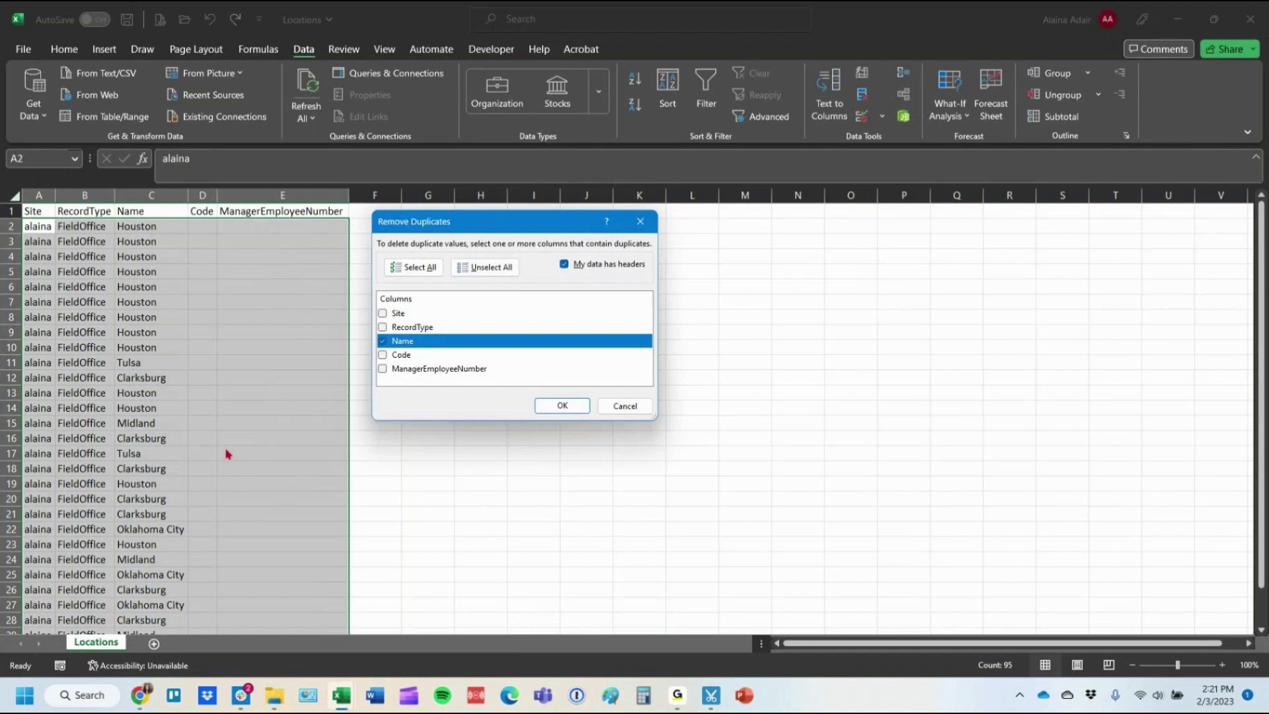
{"action": "left_click", "coordinate": [560, 408]}
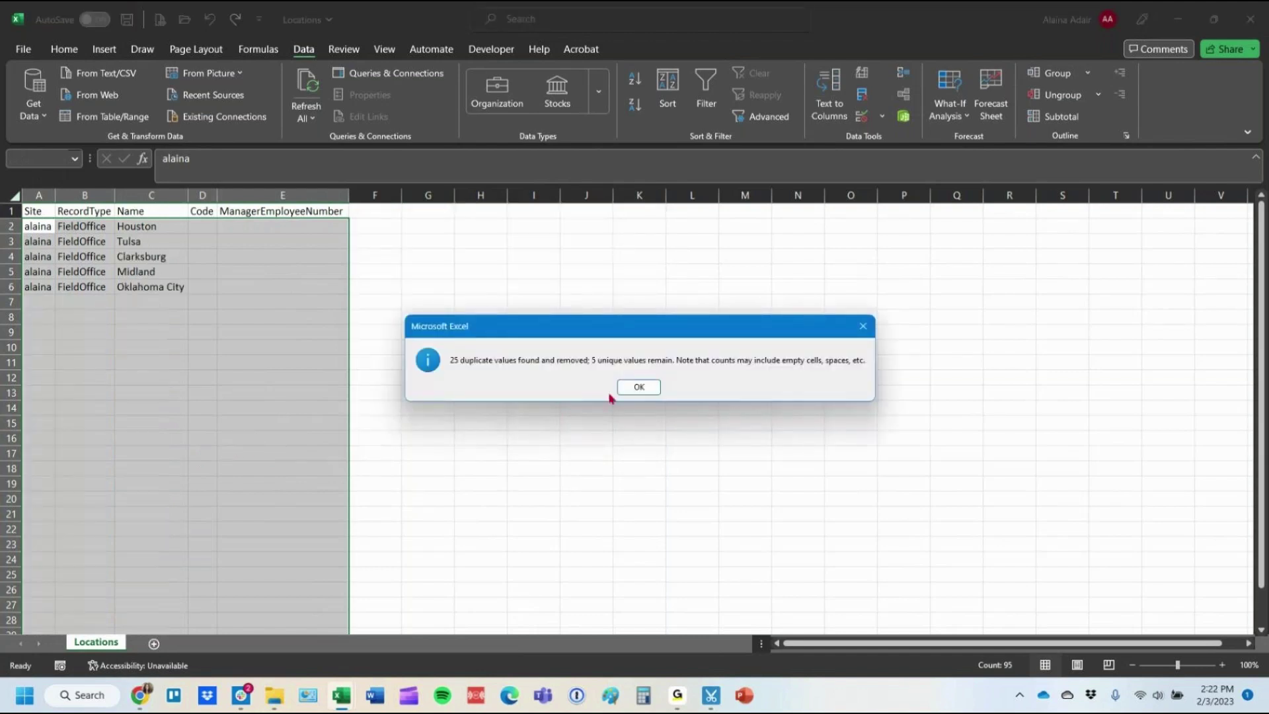
{"action": "left_click", "coordinate": [639, 387]}
{"action": "left_click_drag", "start_coordinate": [167, 223], "coordinate": [172, 291]}
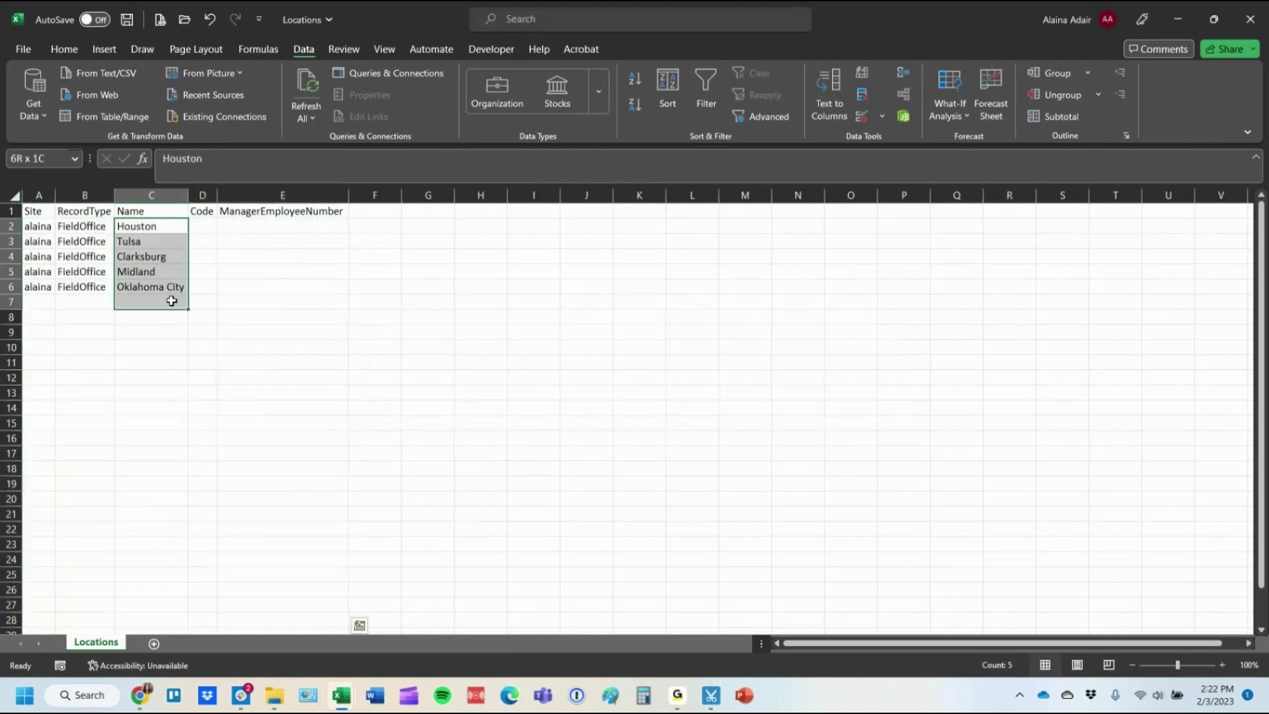
Enter =UPPER(C2) in D2, fill it down every location, and widen the Code column.
{"action": "left_click", "coordinate": [207, 227]}
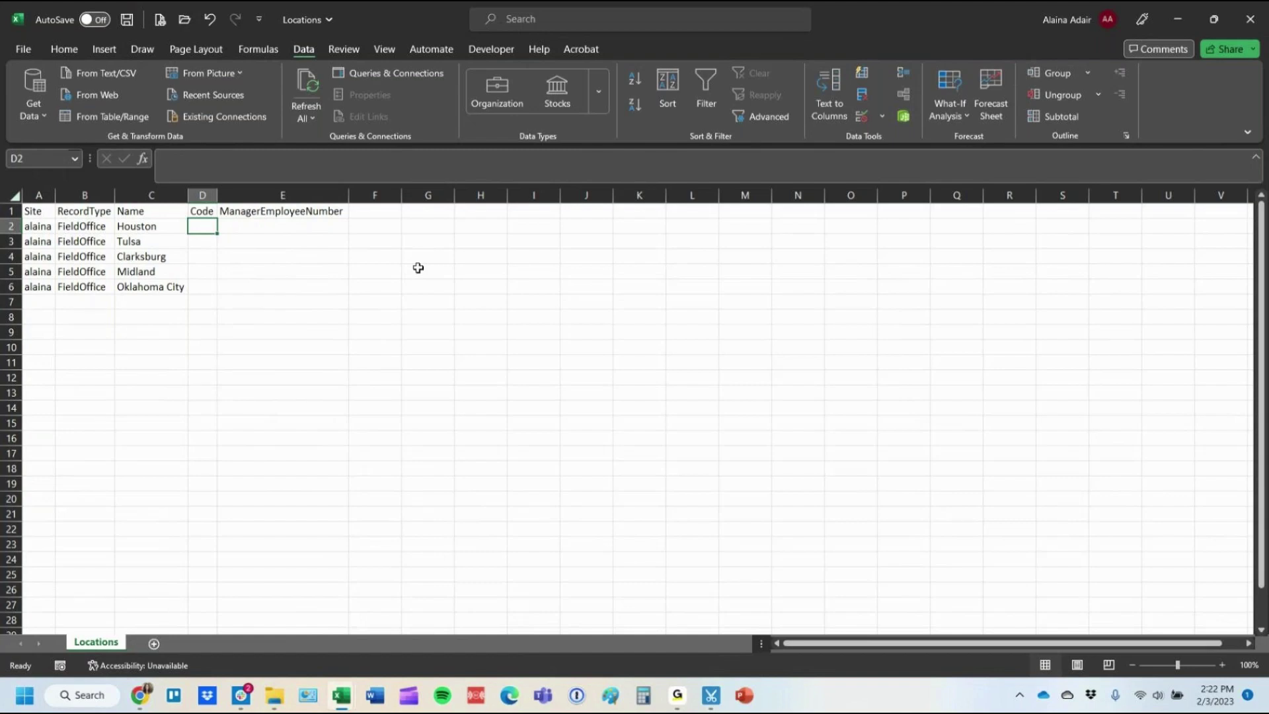
{"action": "type", "text": "=upper("}
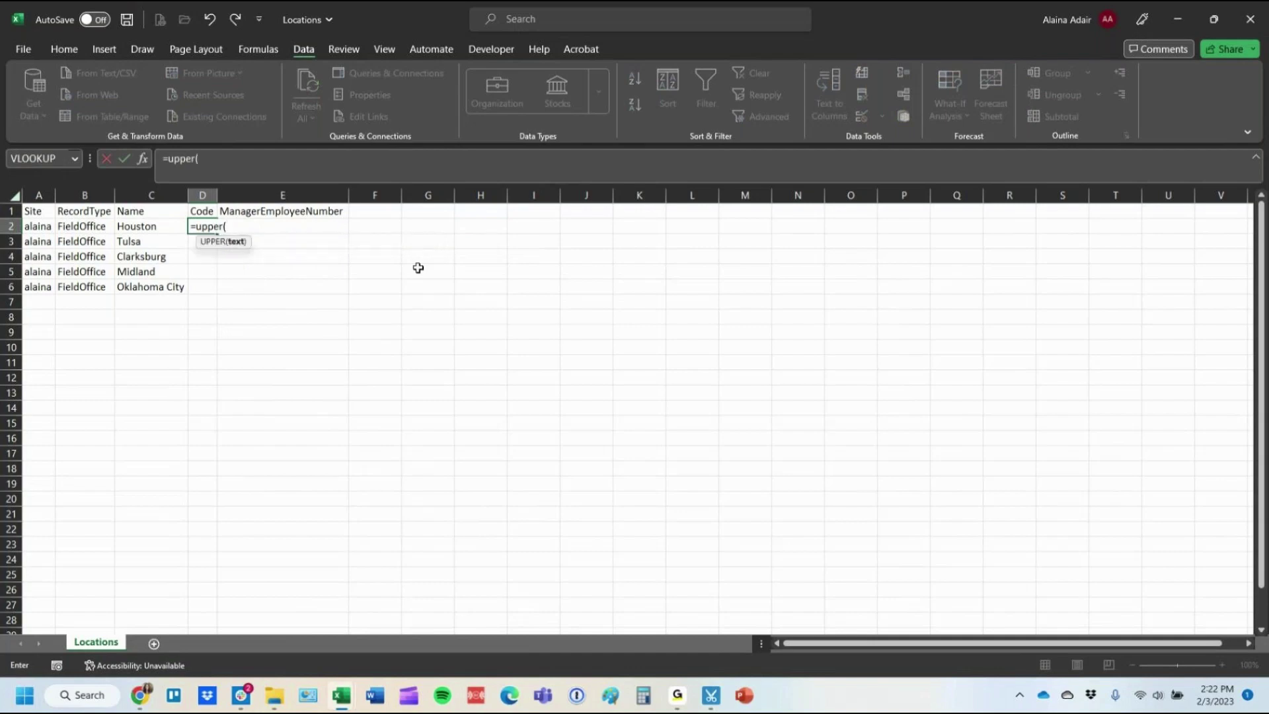
{"action": "key", "text": "Left"}
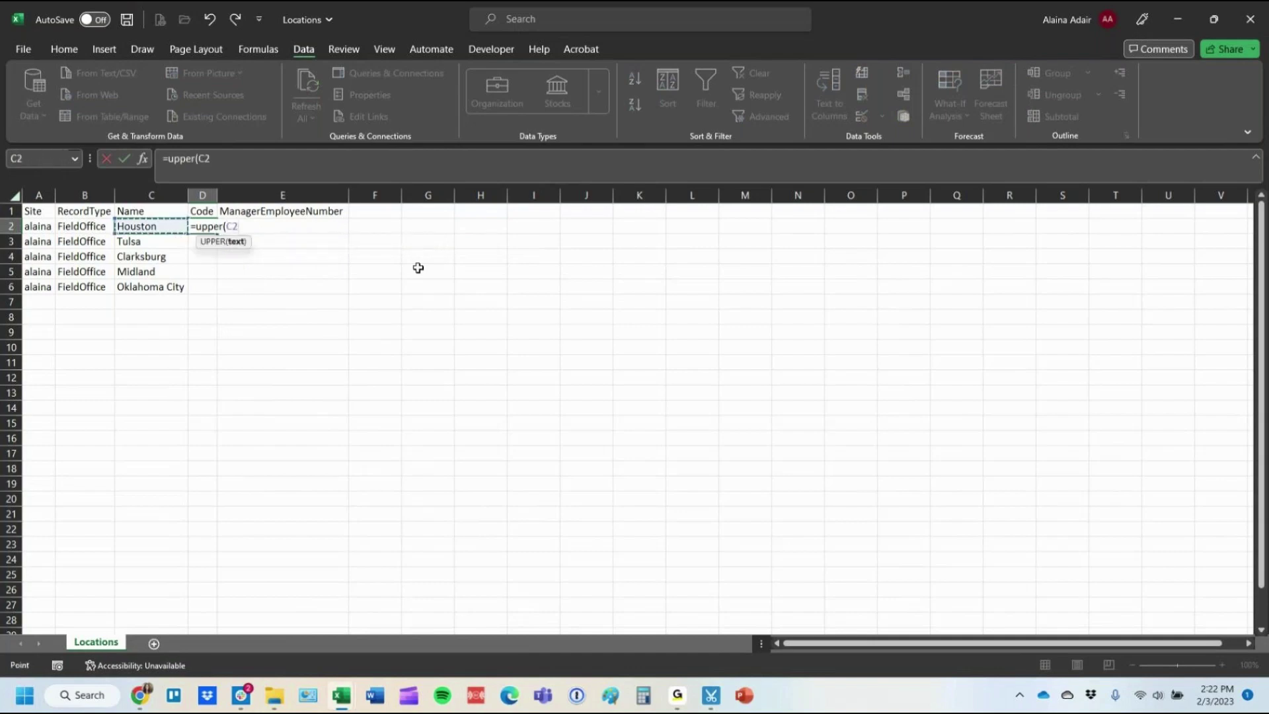
{"action": "key", "text": "Return"}
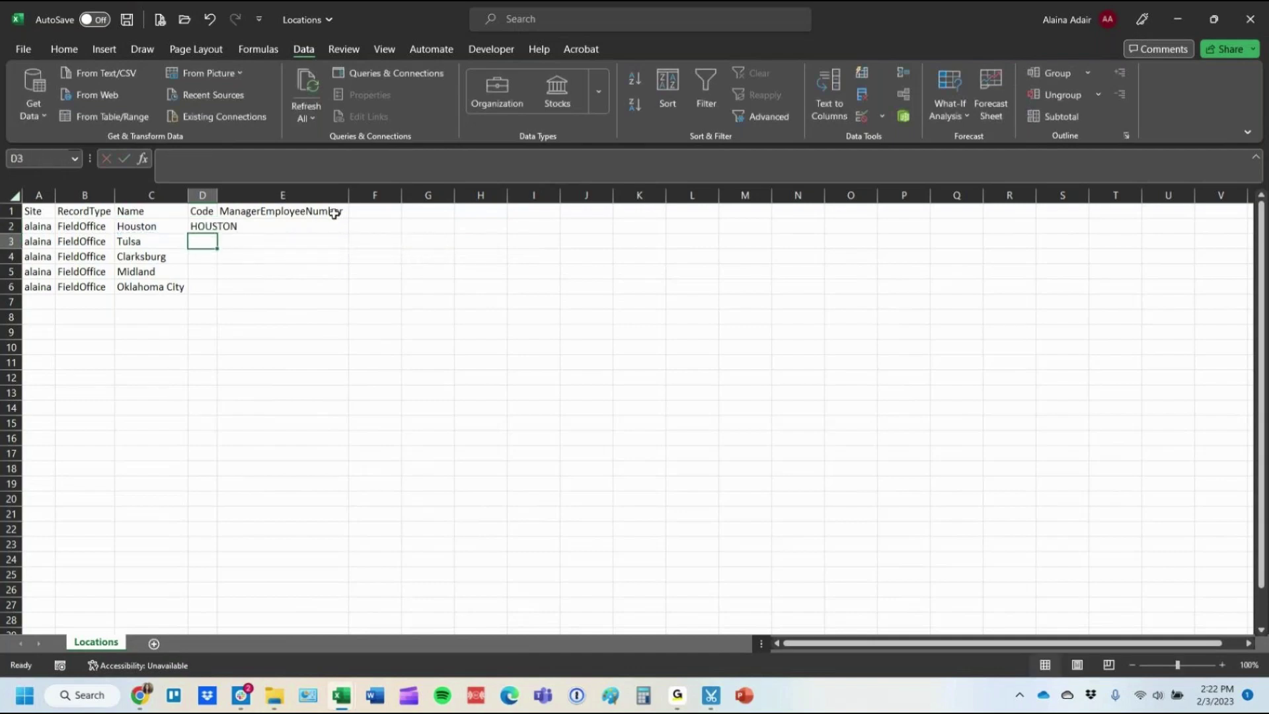
{"action": "left_click", "coordinate": [220, 225]}
{"action": "left_click", "coordinate": [209, 228]}
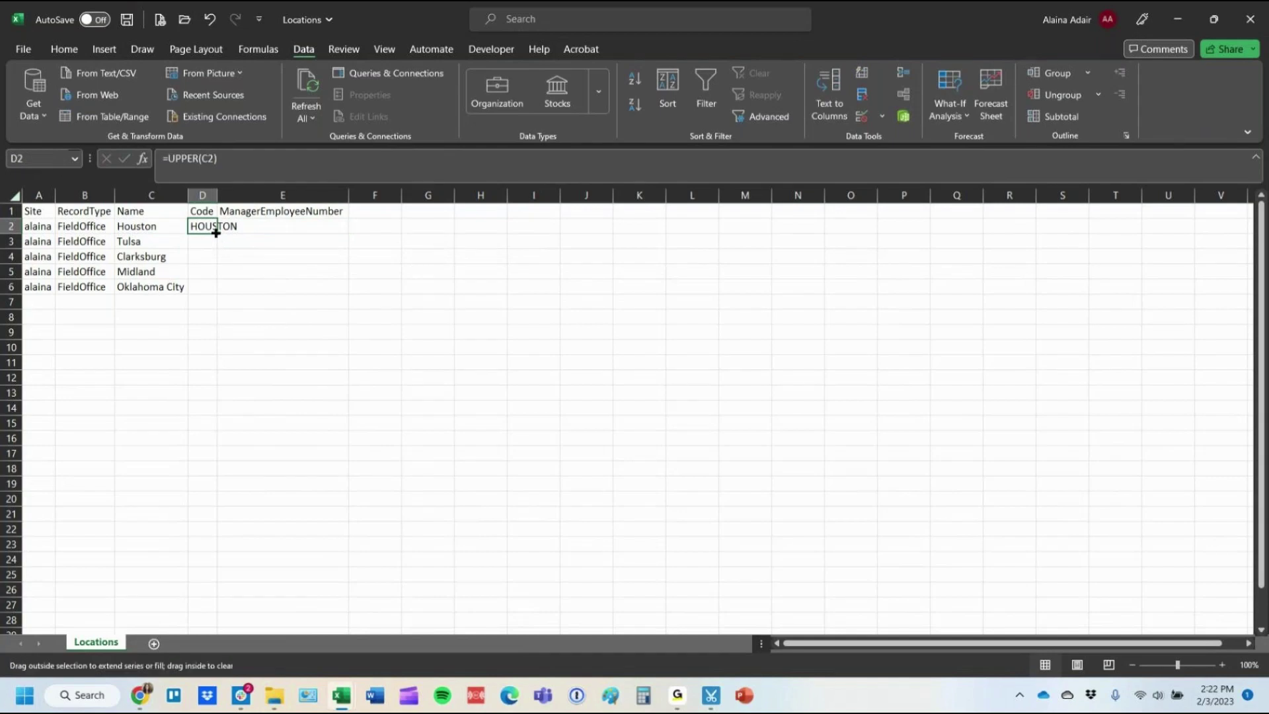
{"action": "double_click", "coordinate": [217, 233]}
{"action": "double_click", "coordinate": [215, 193]}
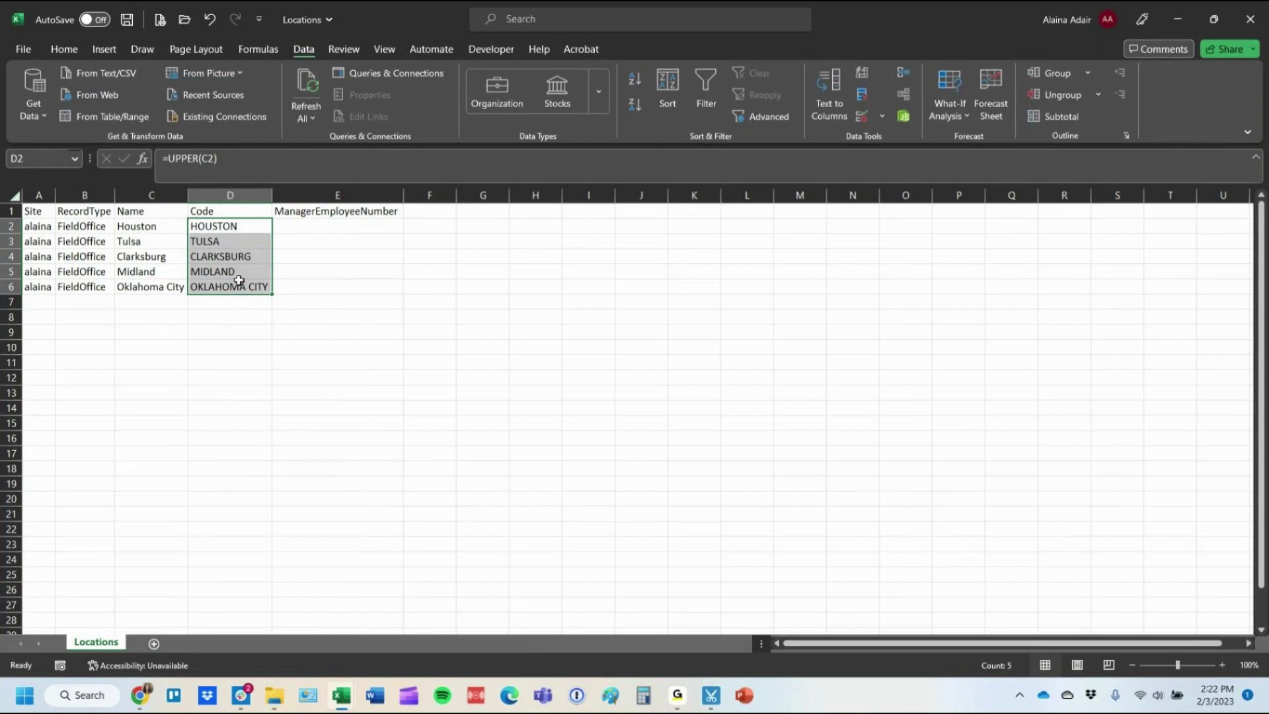
Paste the Code column back as plain values like HOUSTON and TULSA, then save and close Locations.
{"action": "left_click", "coordinate": [117, 228]}
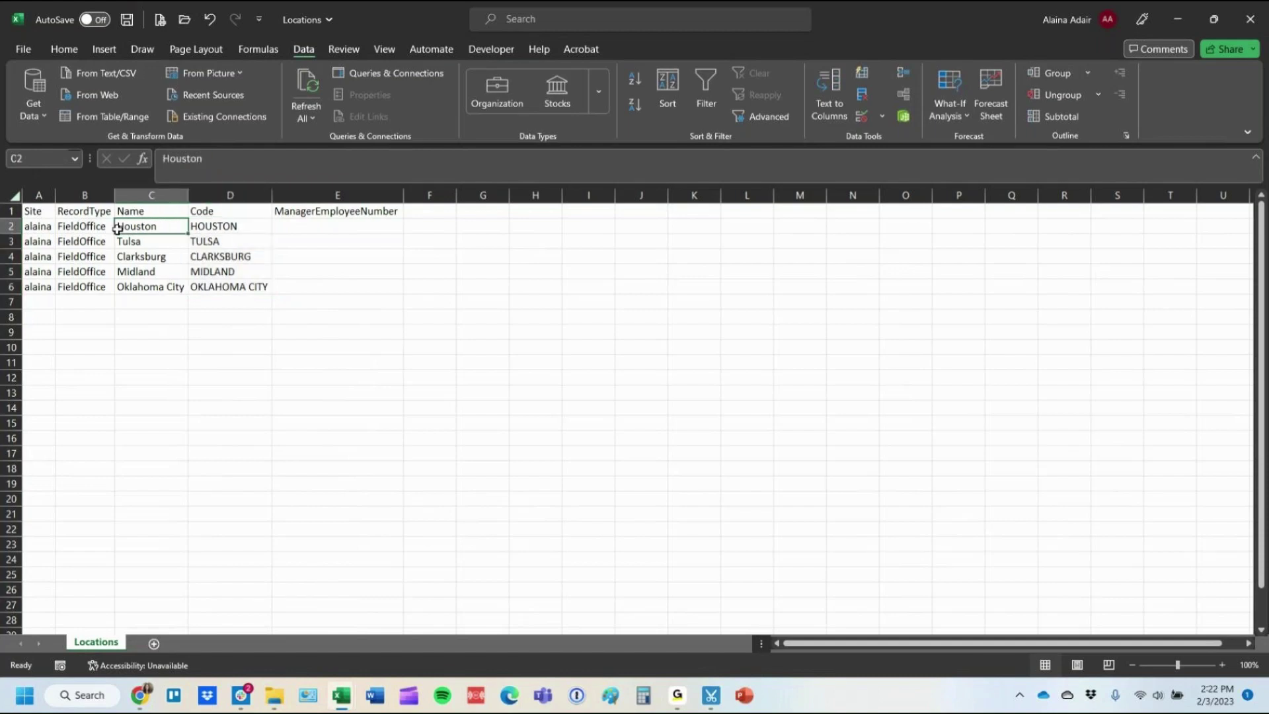
{"action": "left_click", "coordinate": [236, 196]}
{"action": "key", "text": "ctrl+c"}
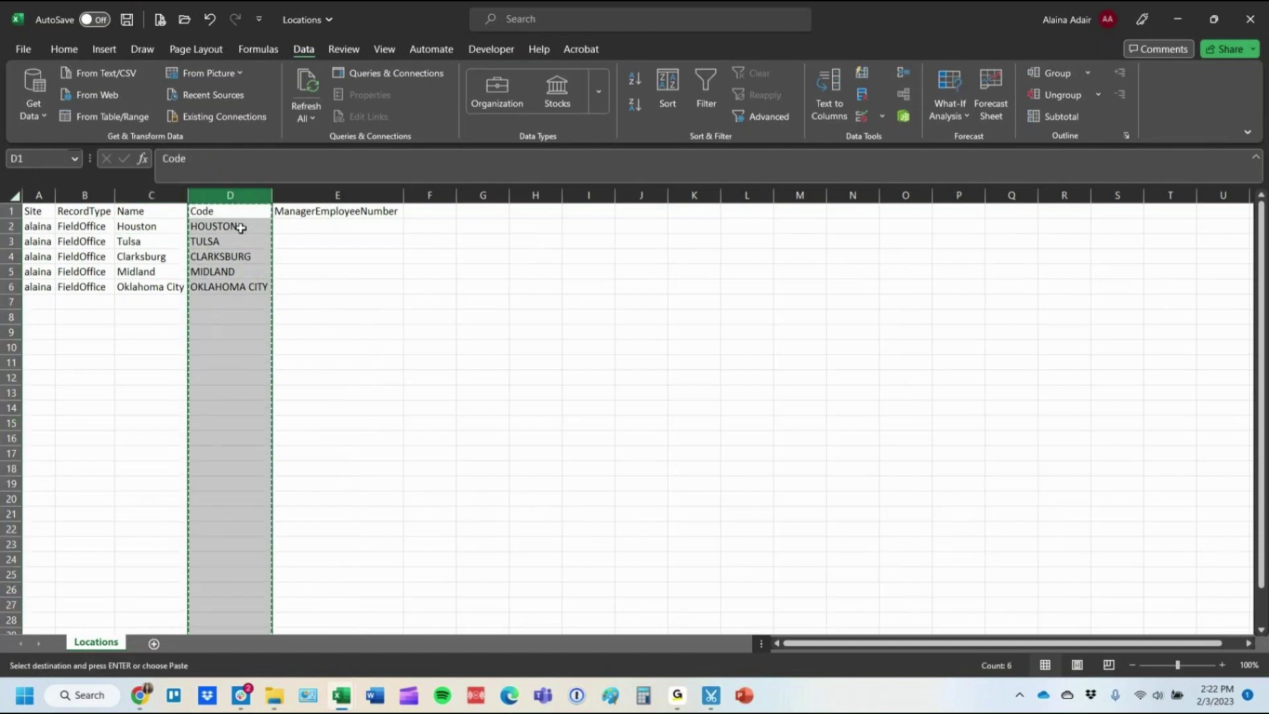
{"action": "right_click", "coordinate": [239, 226]}
{"action": "left_click", "coordinate": [306, 344]}
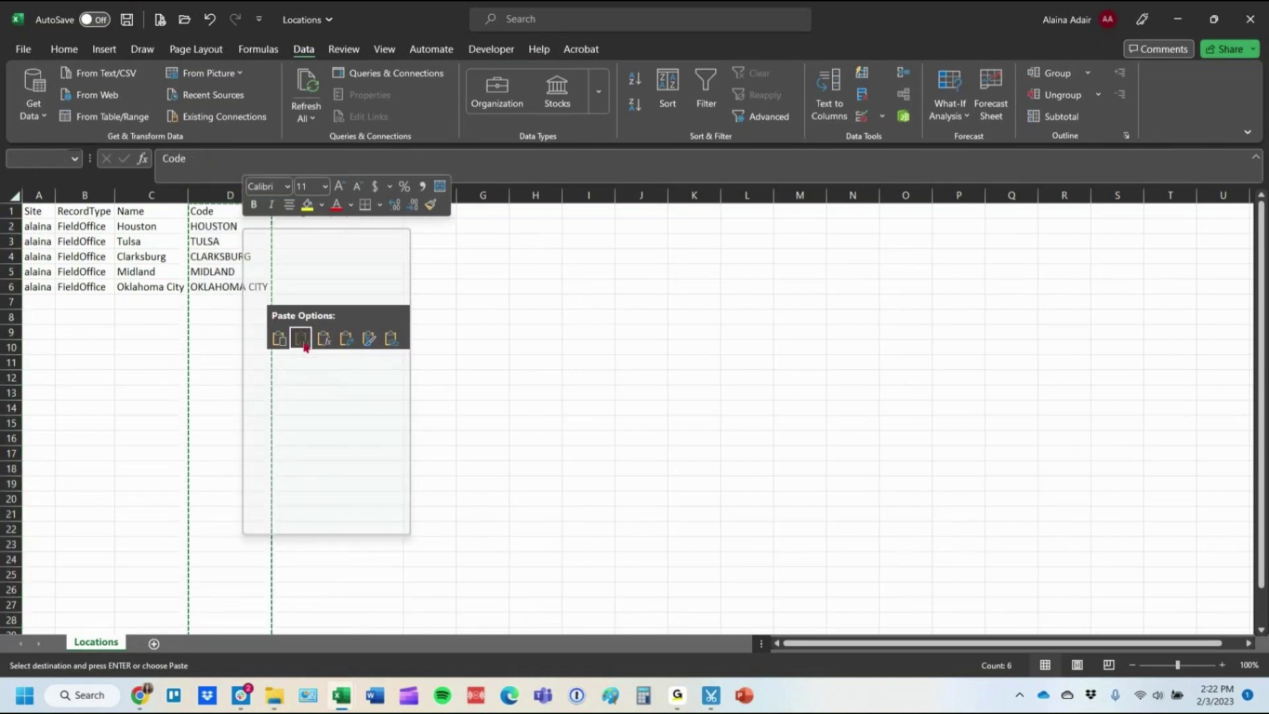
{"action": "left_click", "coordinate": [228, 225]}
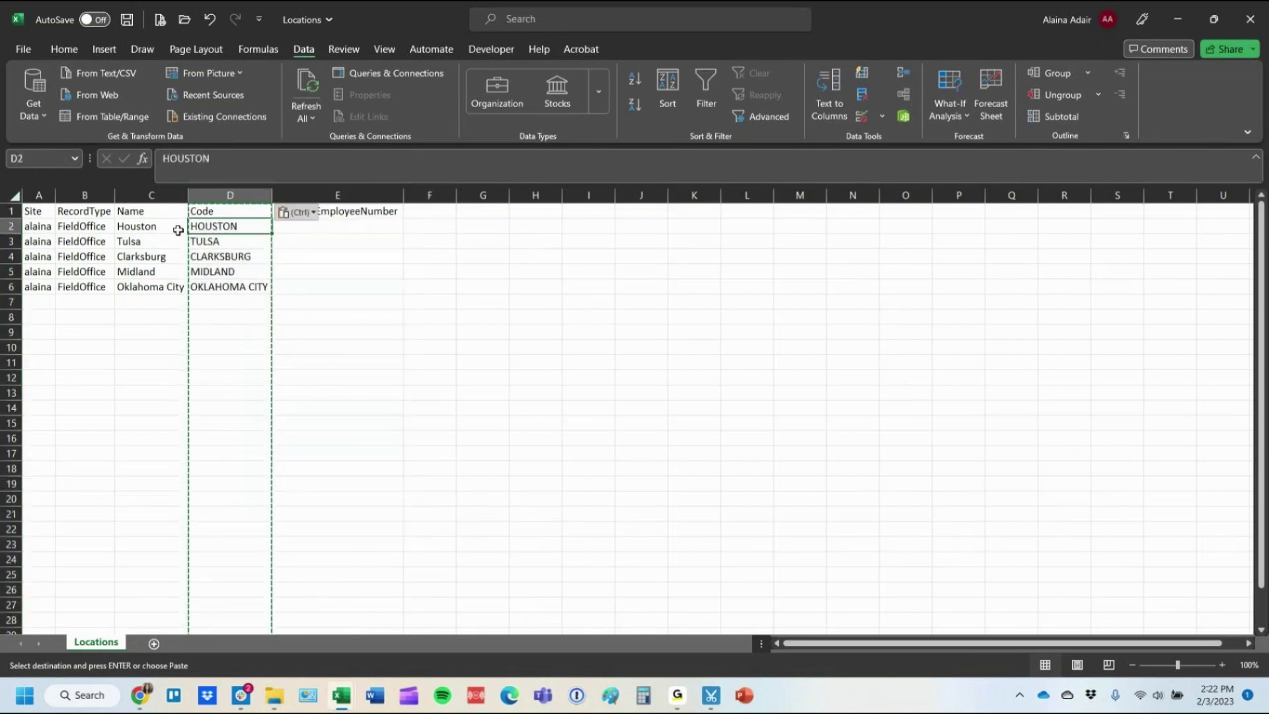
{"action": "key", "text": "Escape"}
{"action": "left_click", "coordinate": [233, 240]}
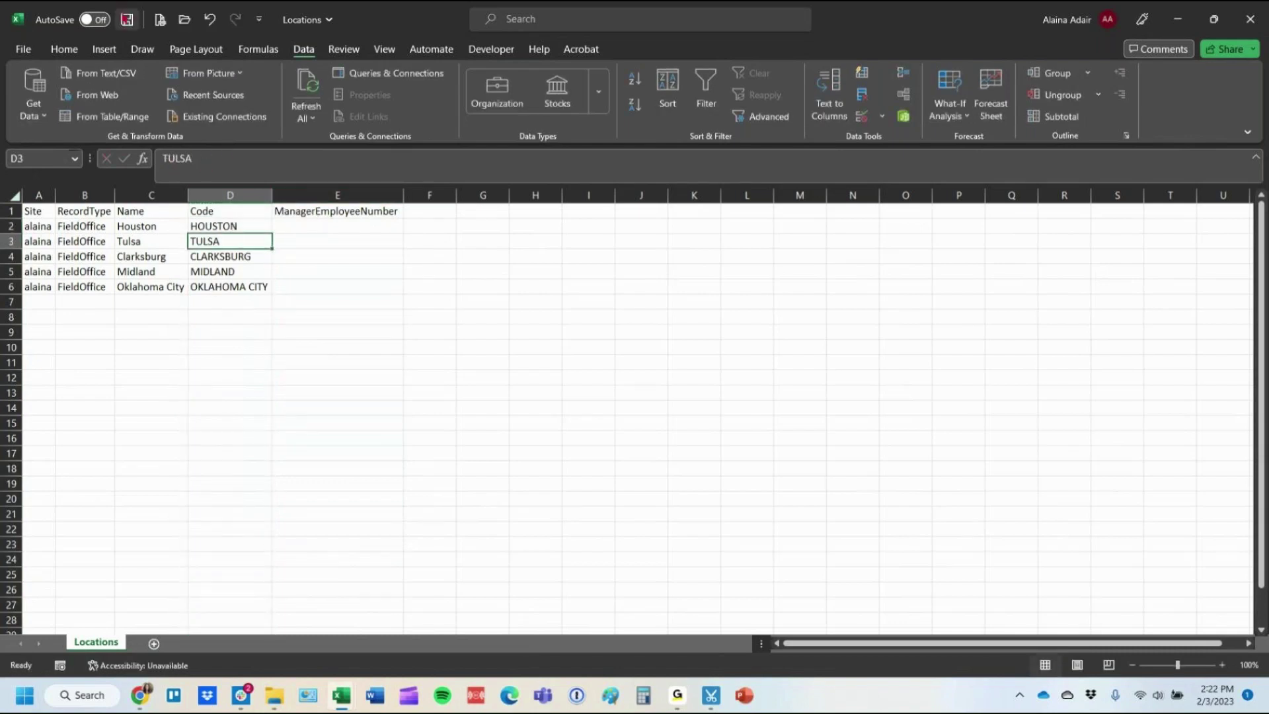
{"action": "left_click", "coordinate": [125, 17]}
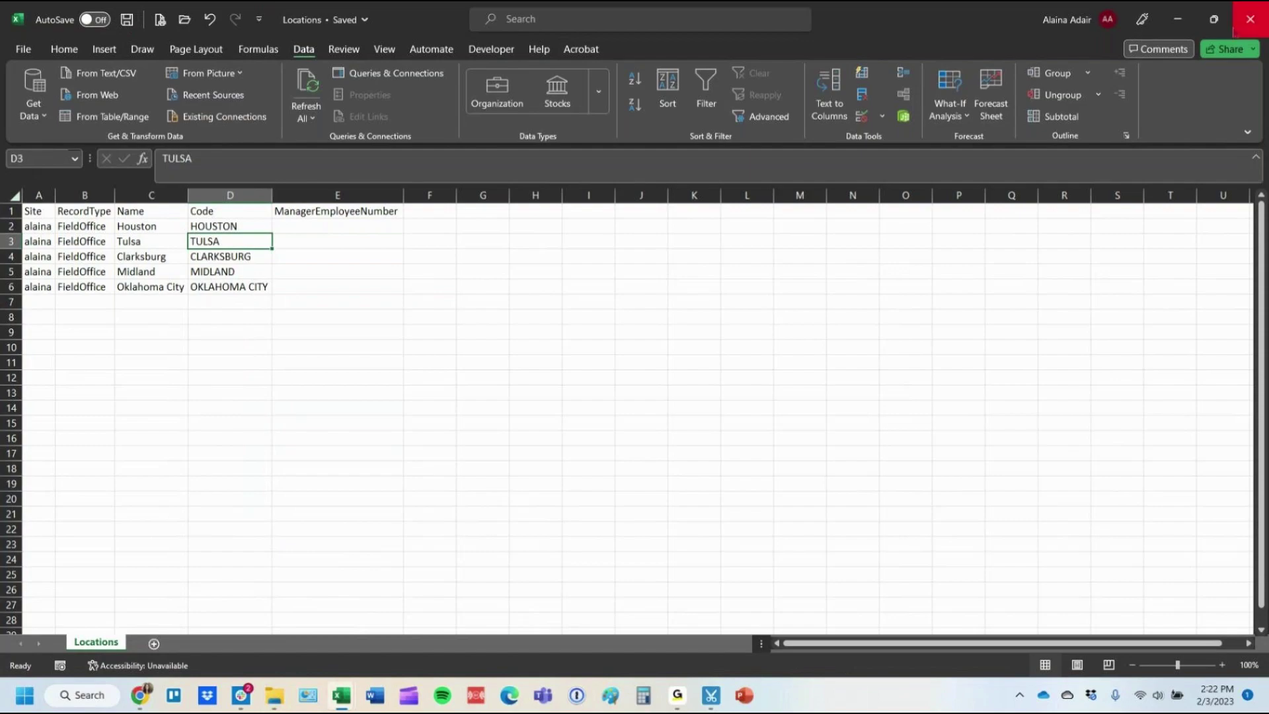
{"action": "left_click", "coordinate": [1232, 25]}
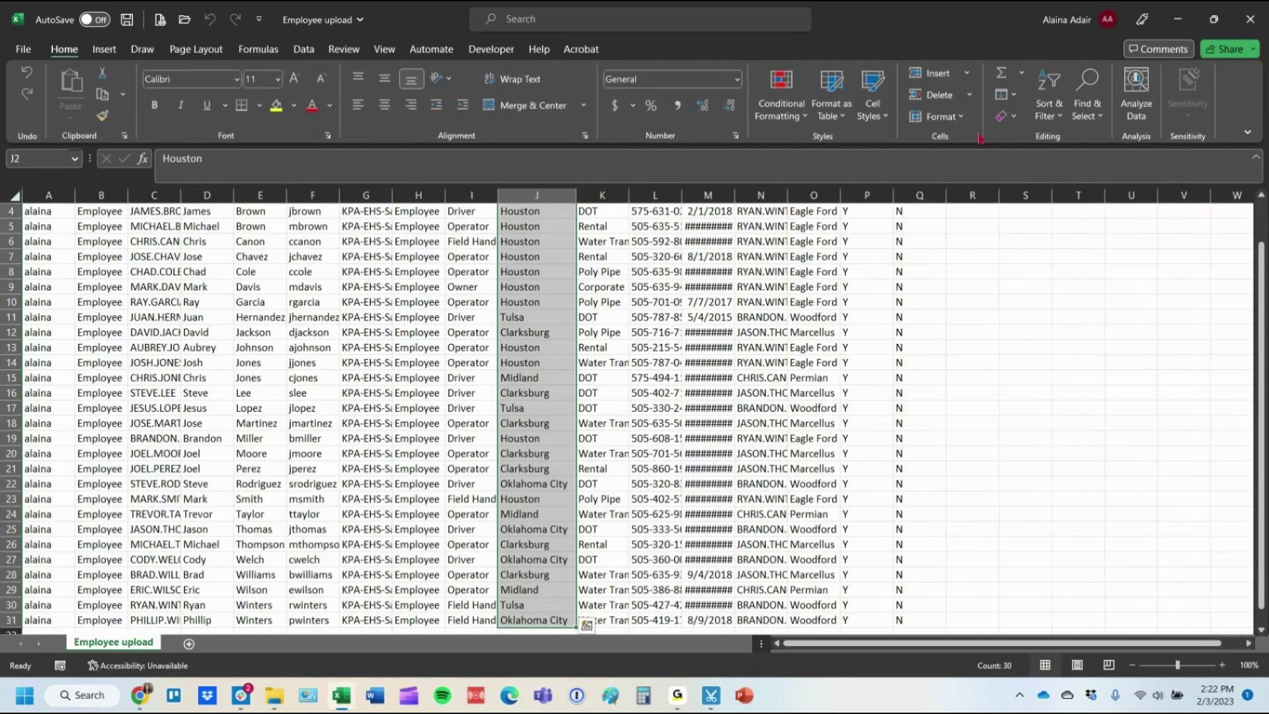
Create a new dataload with Locations.csv, validate it for 5 FieldOffices, and run it now.
{"action": "left_click", "coordinate": [1177, 19]}
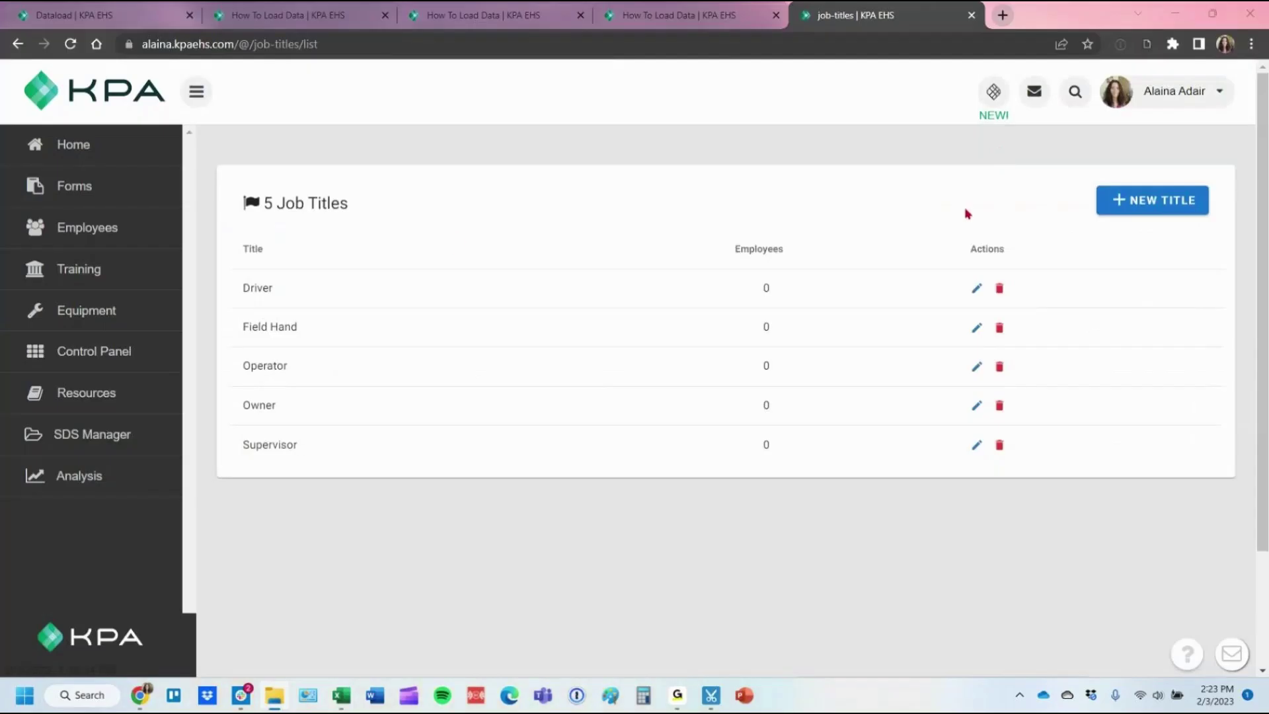
{"action": "left_click", "coordinate": [60, 358]}
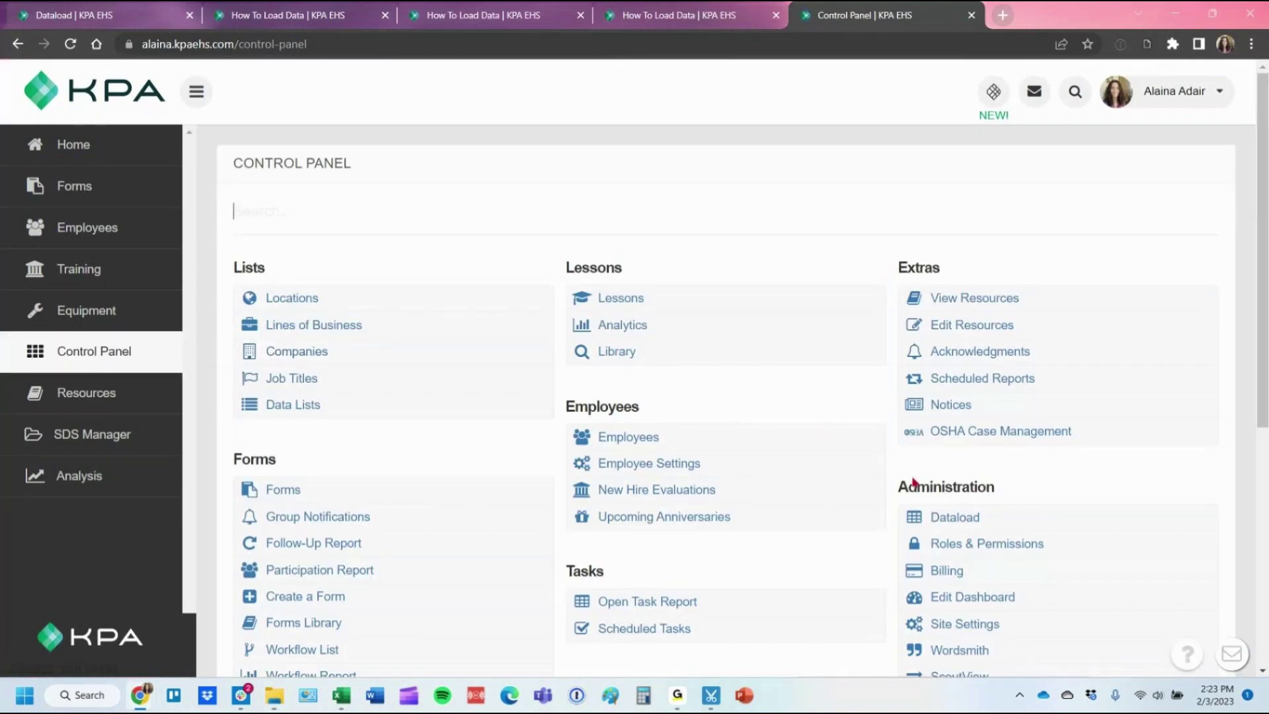
{"action": "left_click", "coordinate": [1027, 519]}
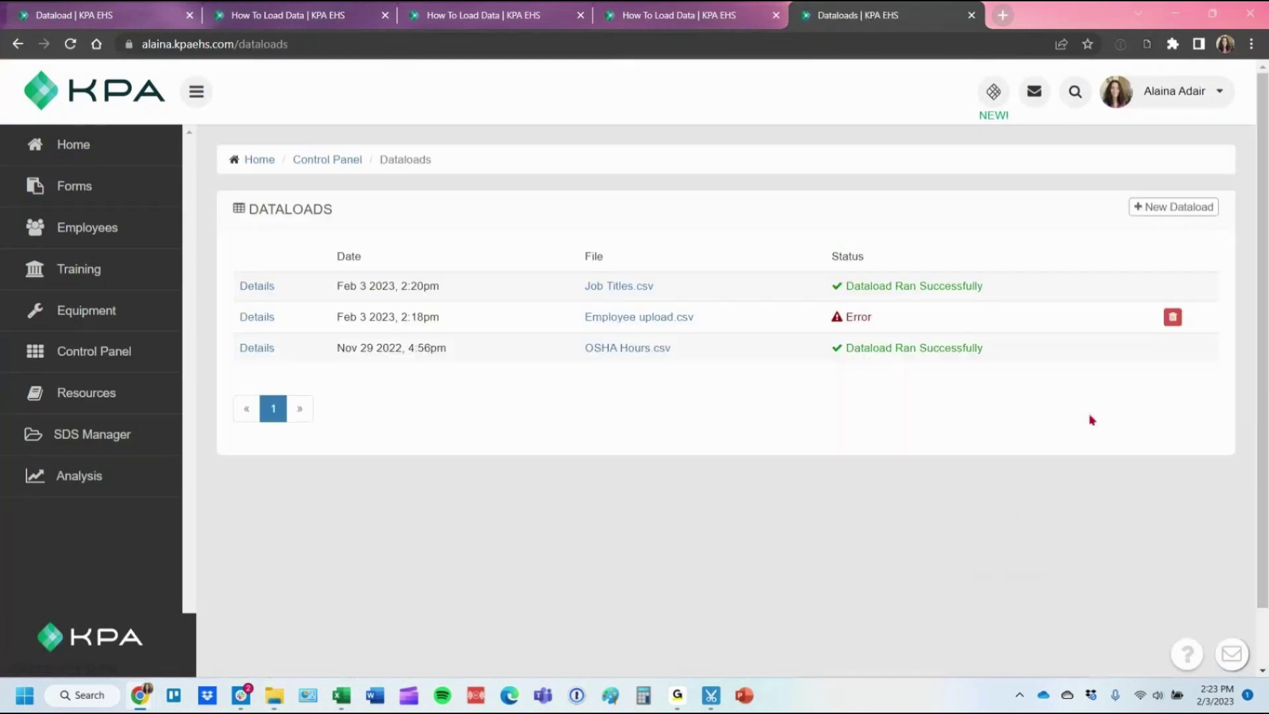
{"action": "left_click", "coordinate": [1155, 214]}
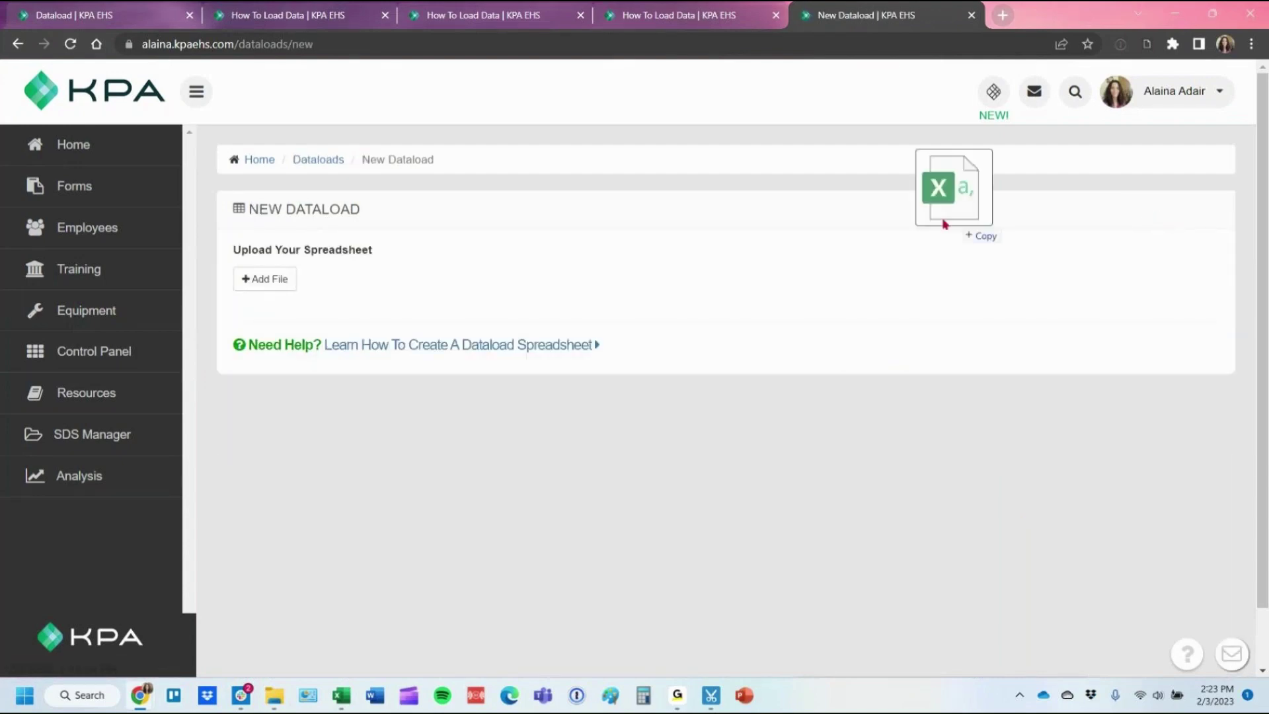
{"action": "left_click_drag", "start_coordinate": [966, 224], "coordinate": [285, 296]}
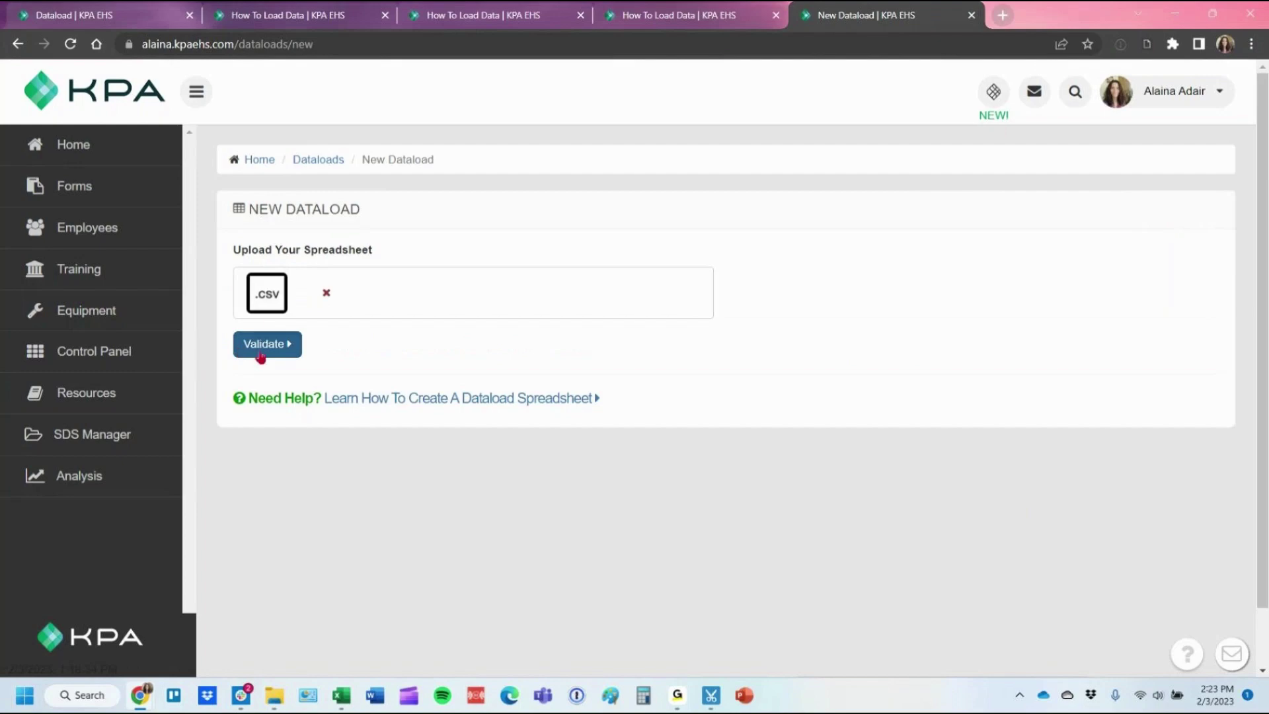
{"action": "left_click", "coordinate": [261, 354]}
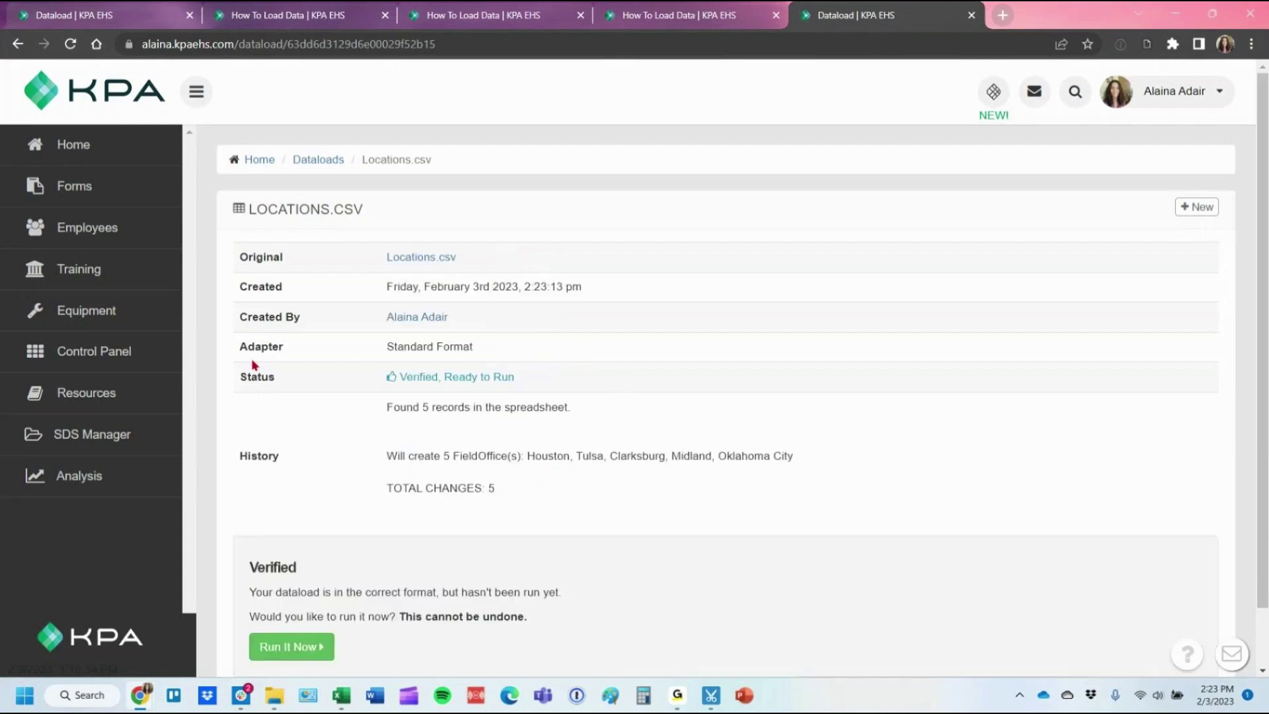
{"action": "scroll", "coordinate": [263, 369], "scroll_direction": "down", "scroll_amount": 1}
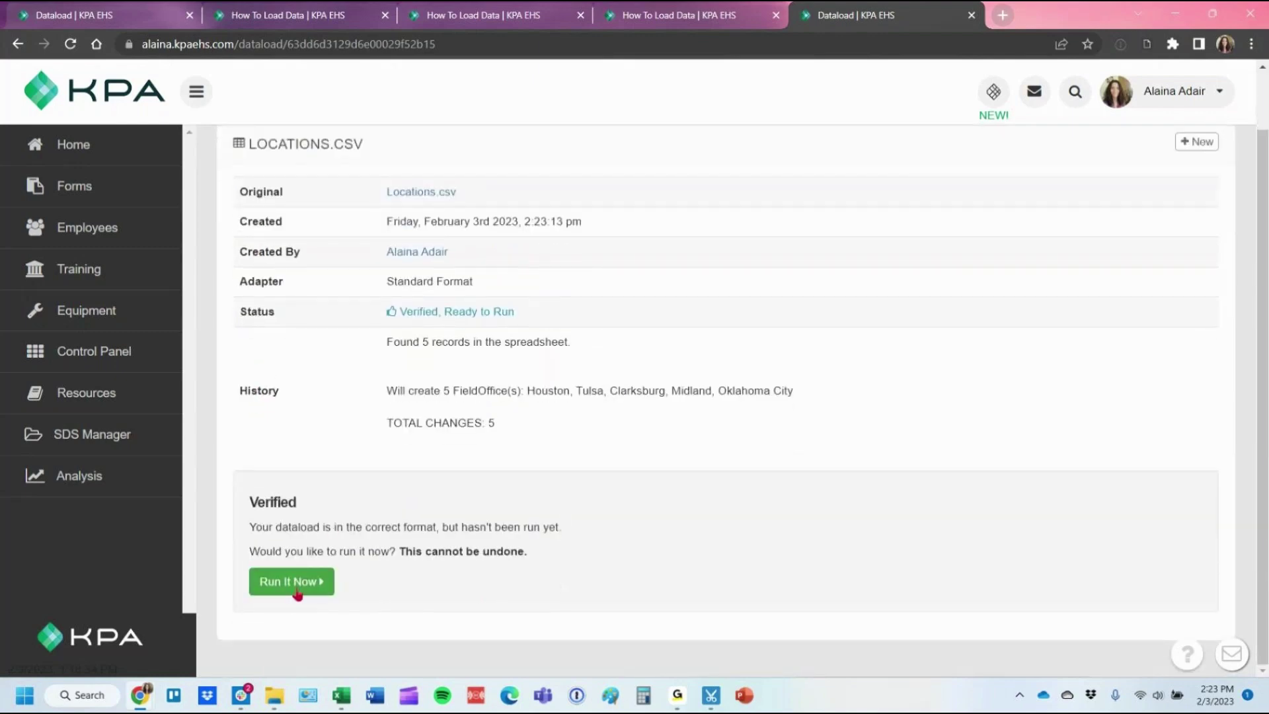
{"action": "left_click", "coordinate": [296, 583]}
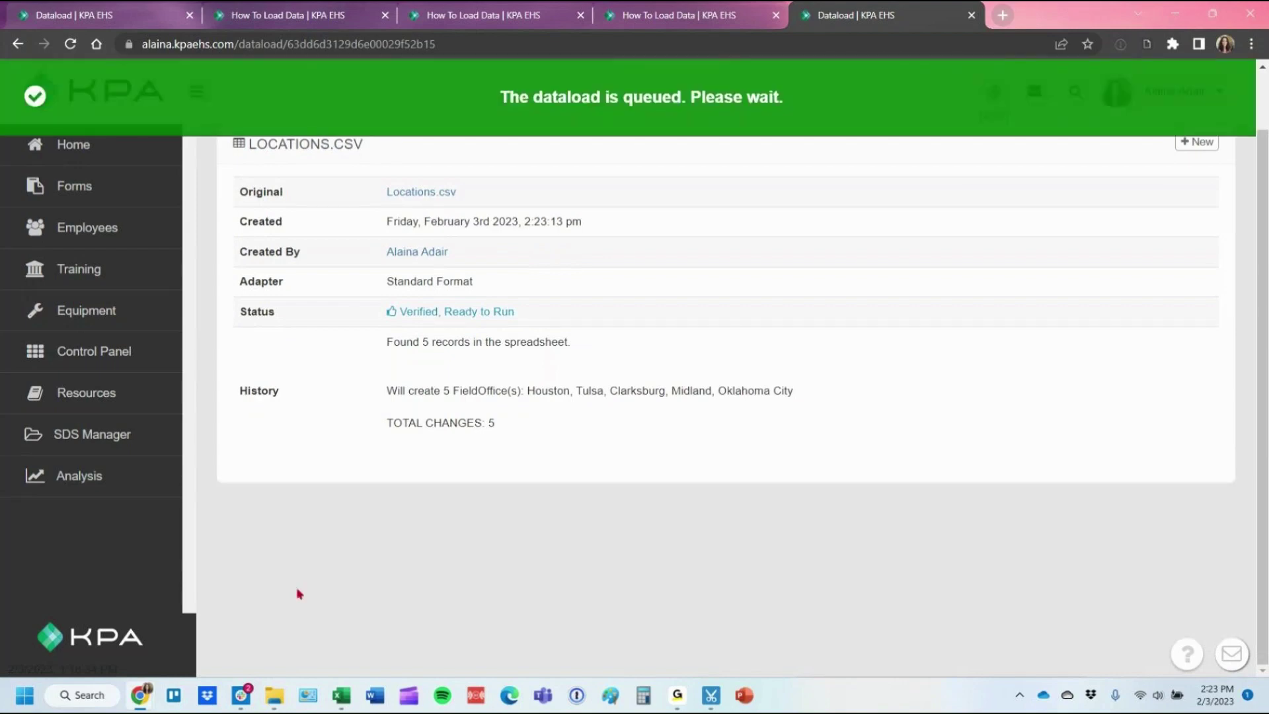
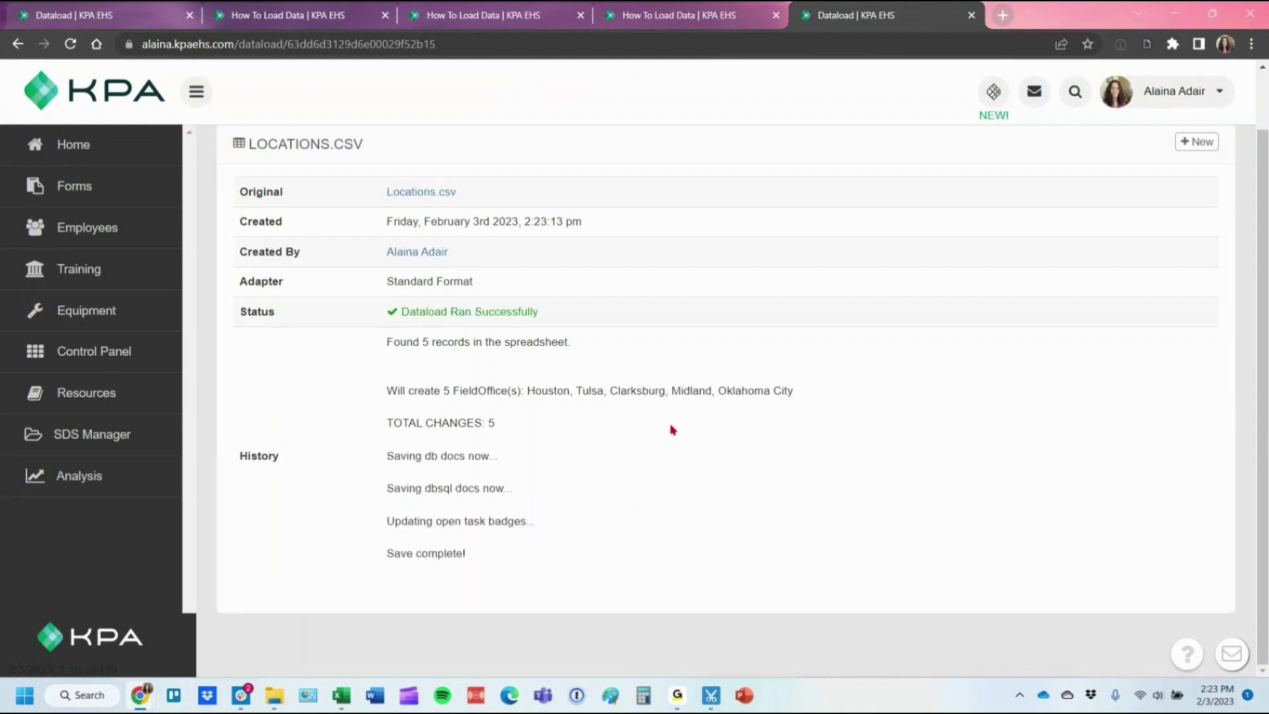
Set the Sample location to Inactive, save it, and delete it.
{"action": "left_click", "coordinate": [123, 372]}
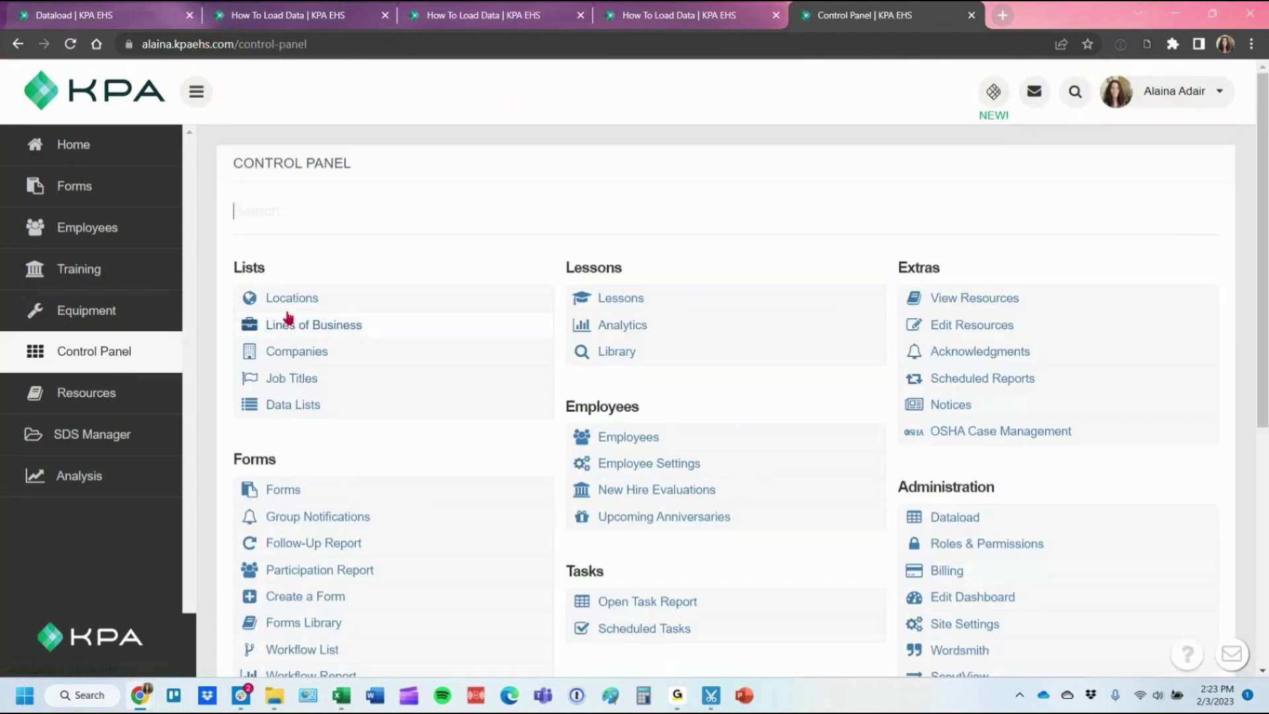
{"action": "left_click", "coordinate": [356, 303]}
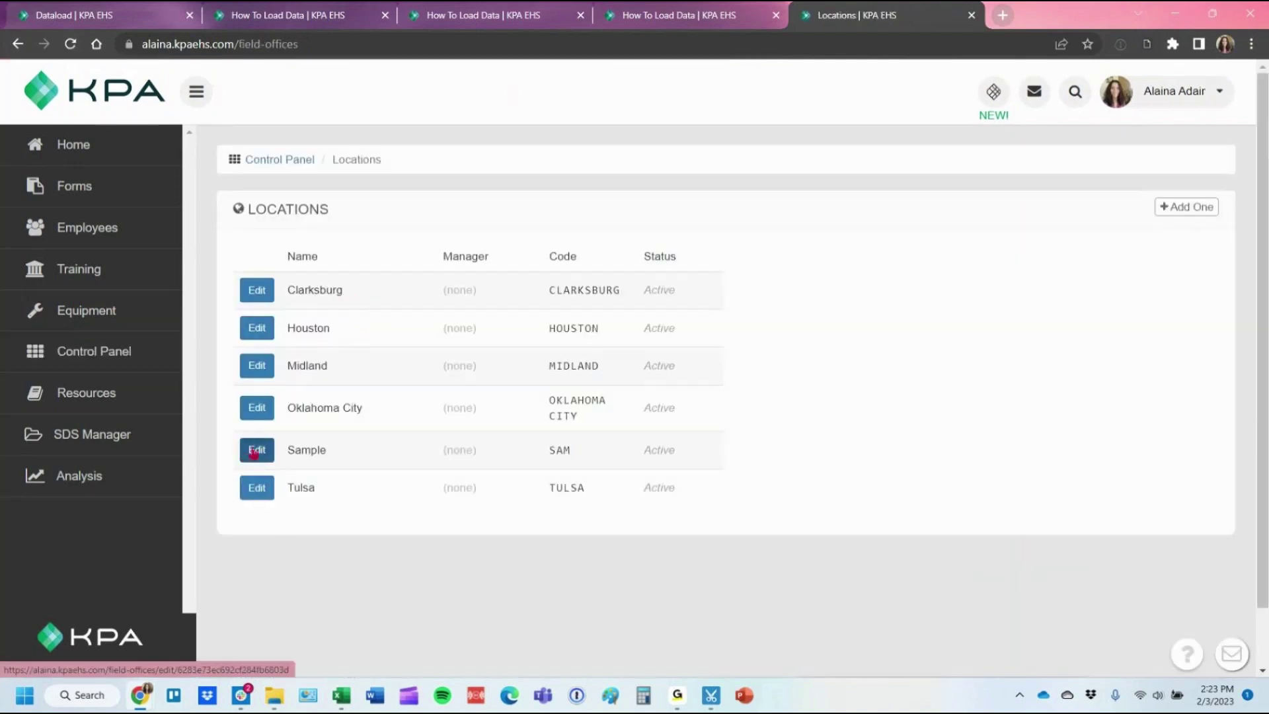
{"action": "left_click", "coordinate": [254, 452]}
{"action": "left_click", "coordinate": [883, 336]}
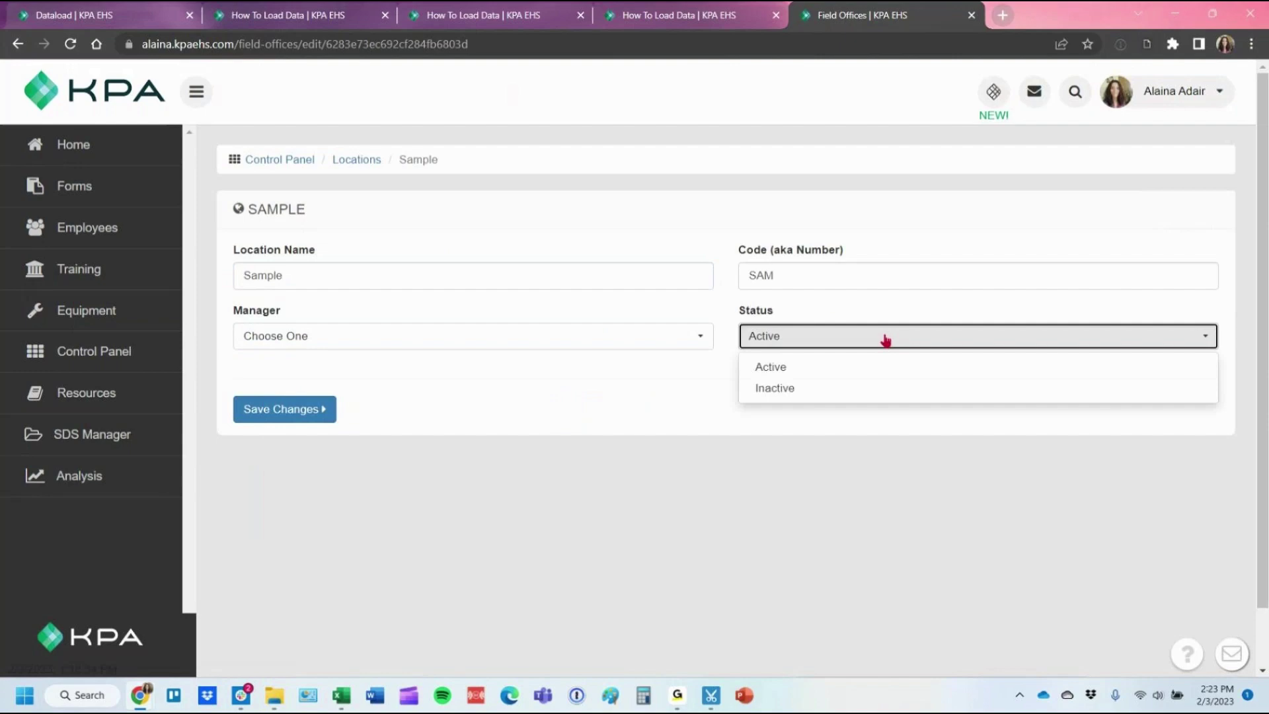
{"action": "left_click", "coordinate": [845, 395]}
{"action": "left_click", "coordinate": [294, 411]}
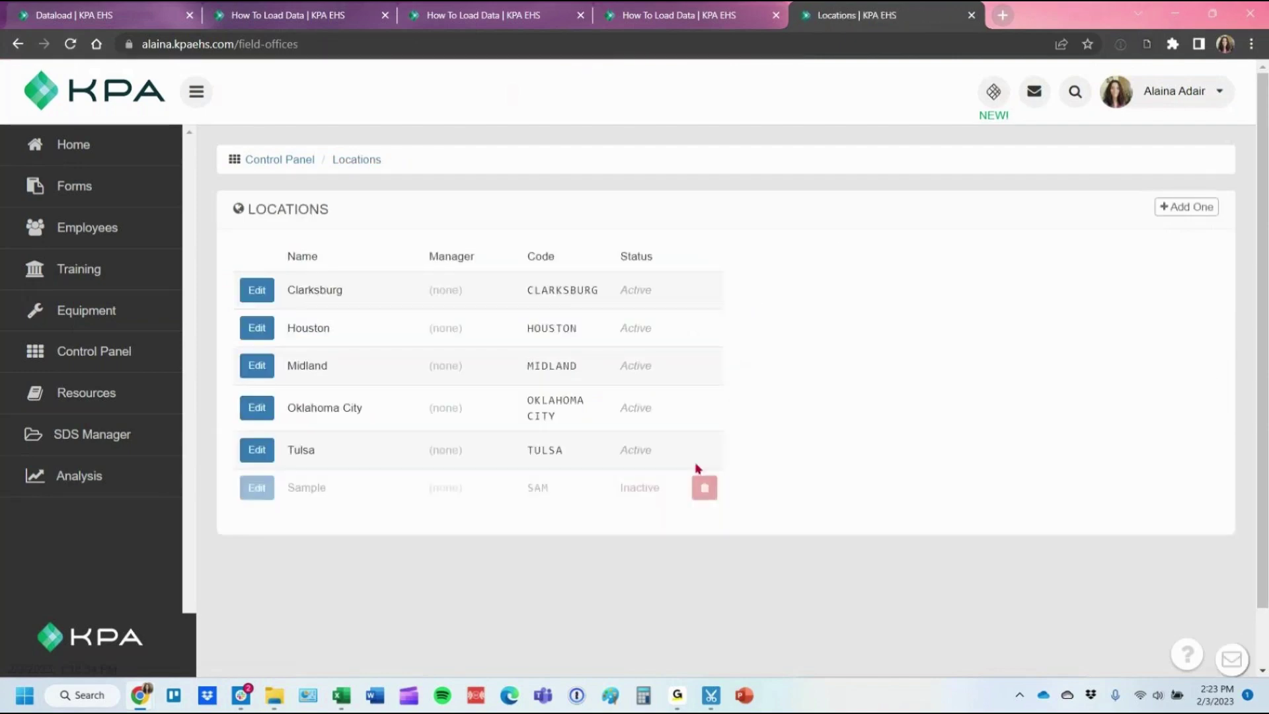
{"action": "left_click", "coordinate": [704, 488]}
{"action": "left_click", "coordinate": [714, 138]}
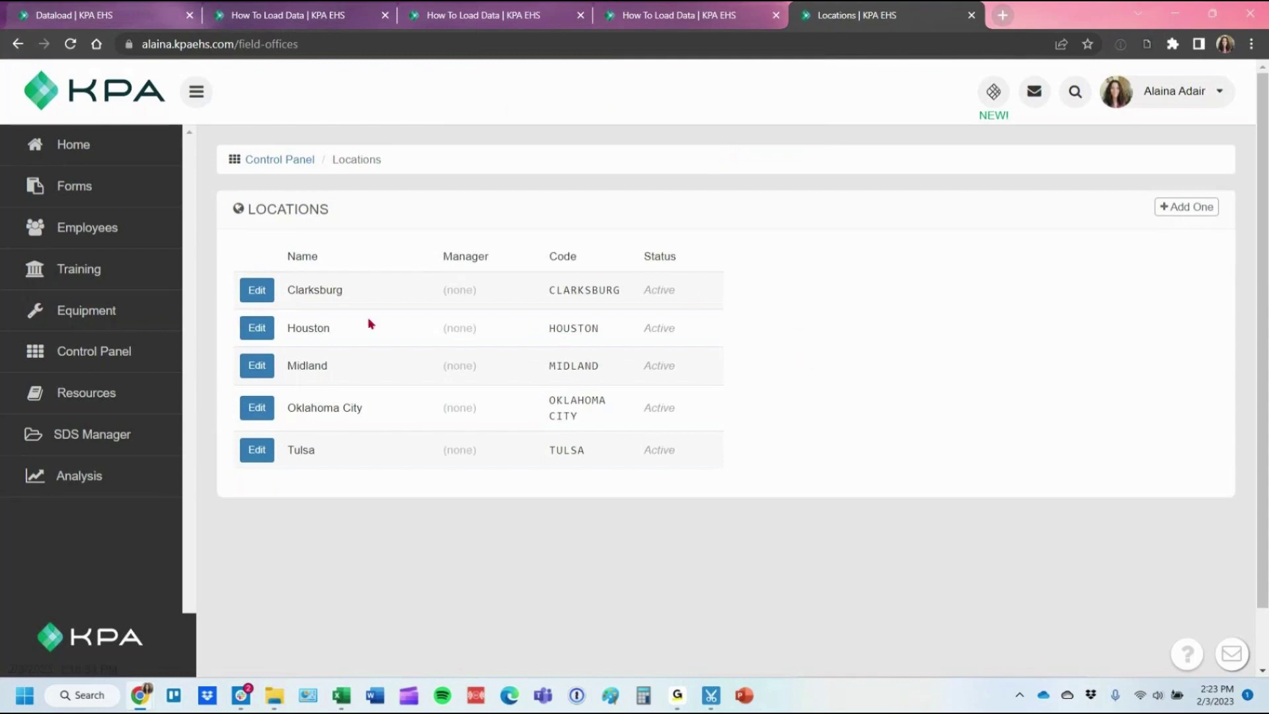
Inactivate and delete the Sample line of business, then return to the Job Titles.csv dataload.
{"action": "left_click", "coordinate": [133, 351]}
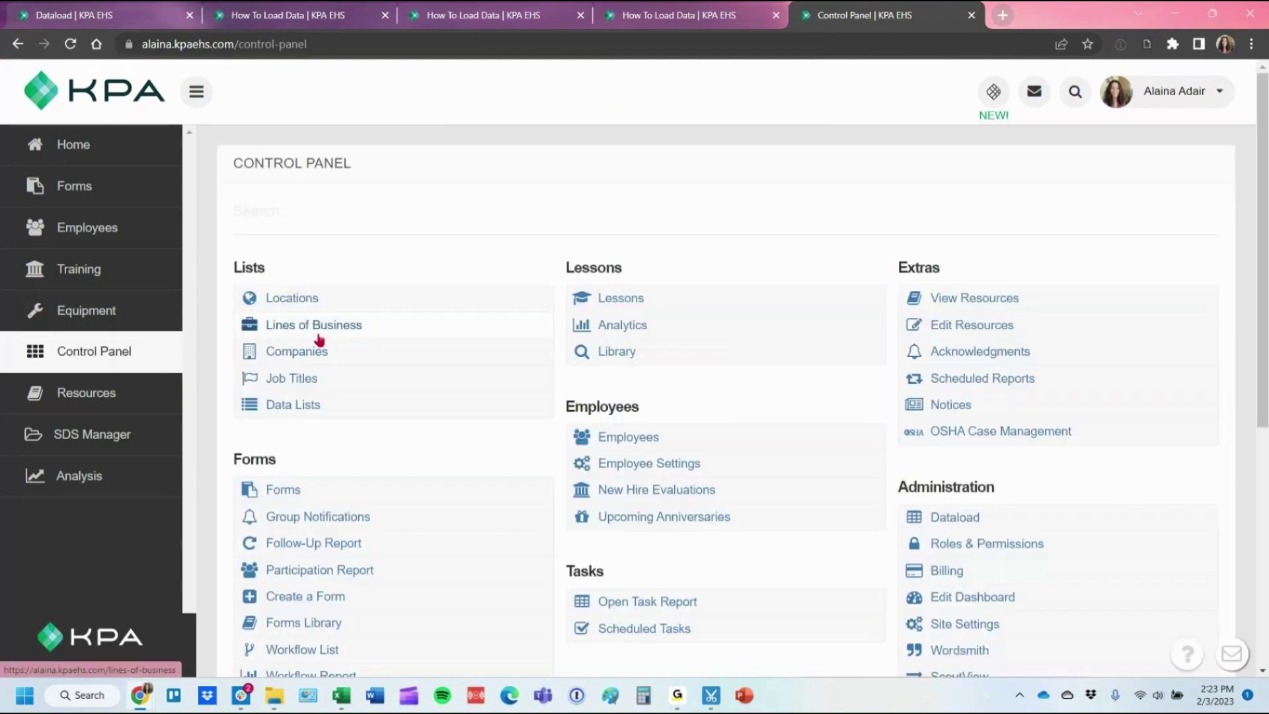
{"action": "left_click", "coordinate": [318, 337]}
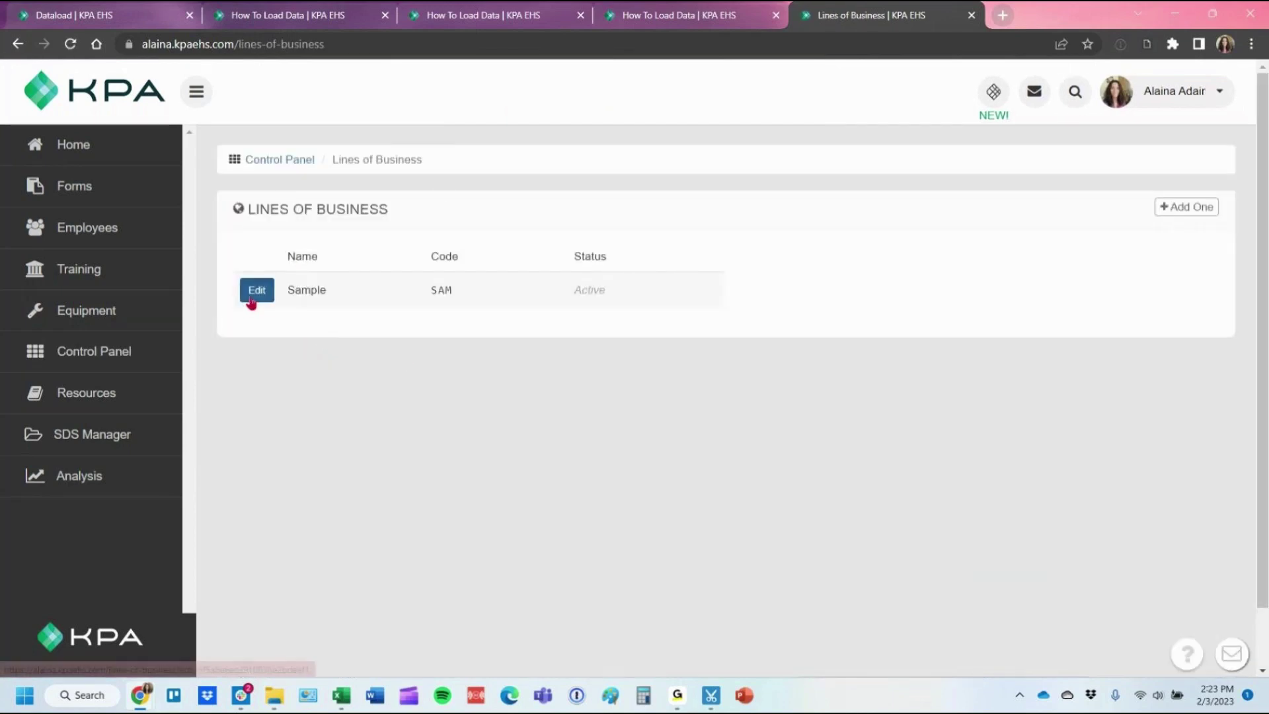
{"action": "left_click", "coordinate": [252, 290]}
{"action": "left_click", "coordinate": [444, 403]}
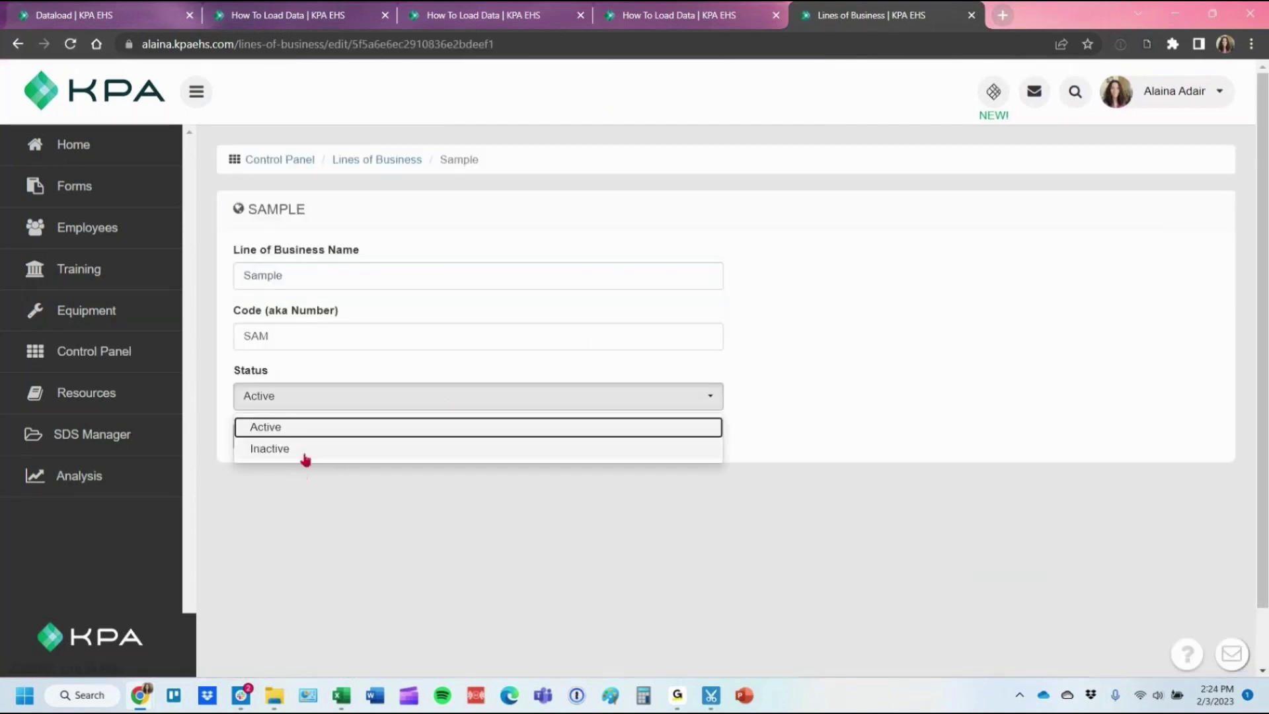
{"action": "left_click", "coordinate": [305, 450]}
{"action": "left_click", "coordinate": [251, 441]}
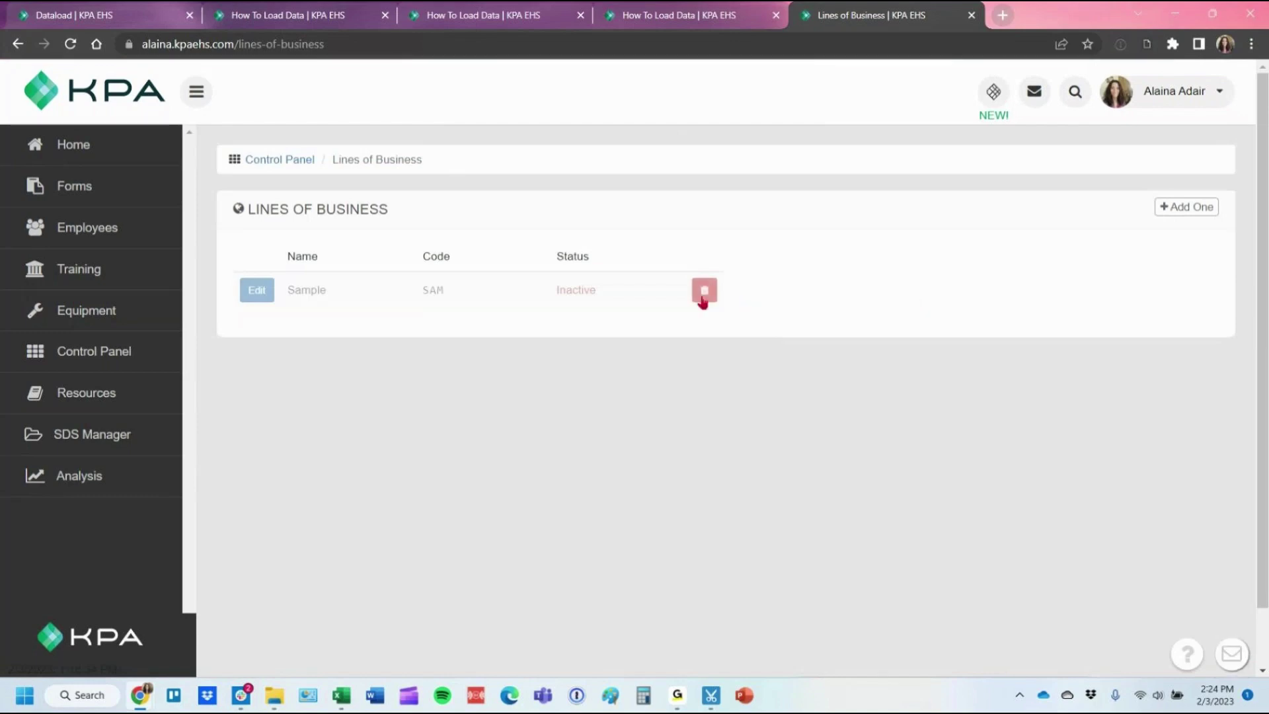
{"action": "left_click", "coordinate": [703, 297]}
{"action": "left_click", "coordinate": [706, 133]}
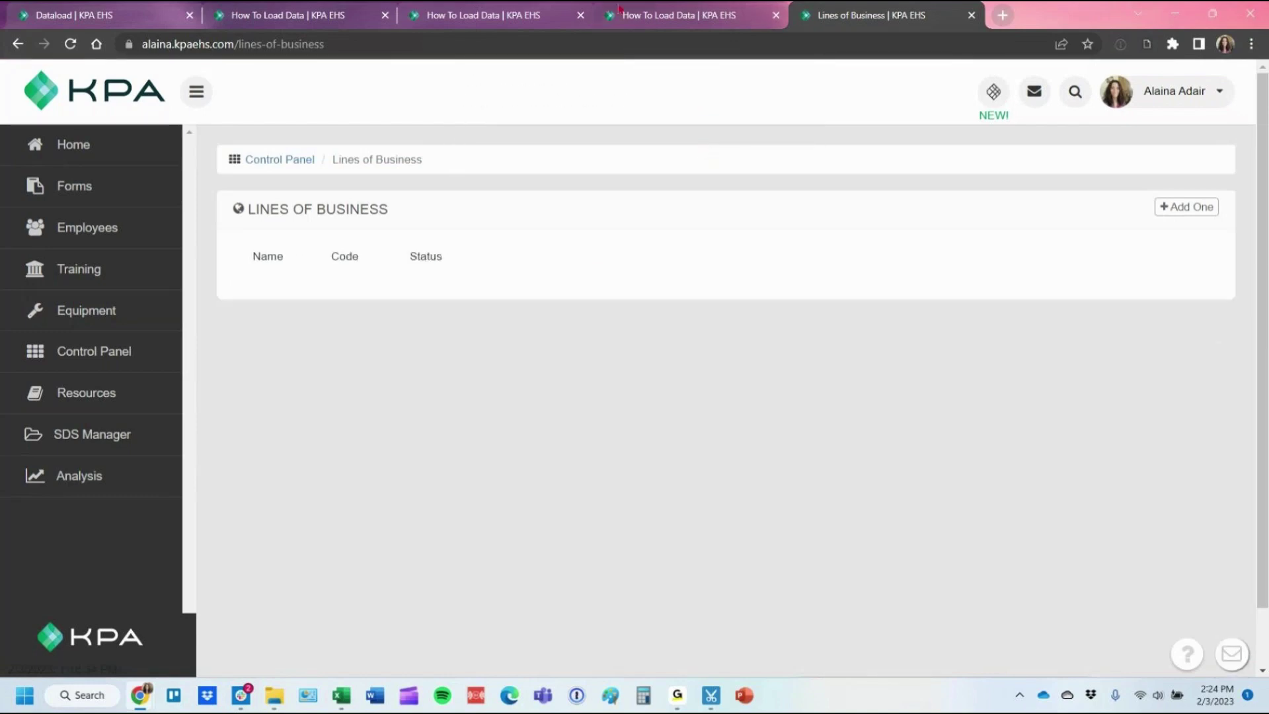
{"action": "left_click", "coordinate": [139, 8]}
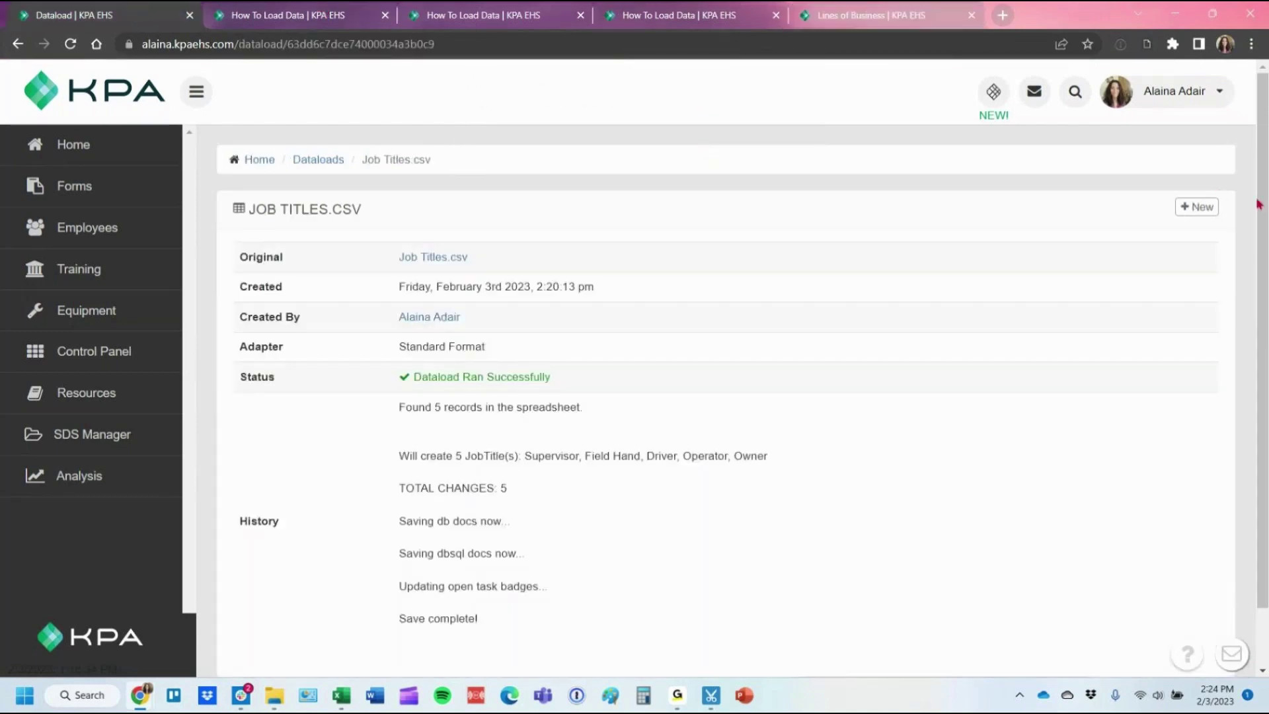
Upload Depts.csv as a new dataload, validate it, and run it.
{"action": "left_click", "coordinate": [1199, 208]}
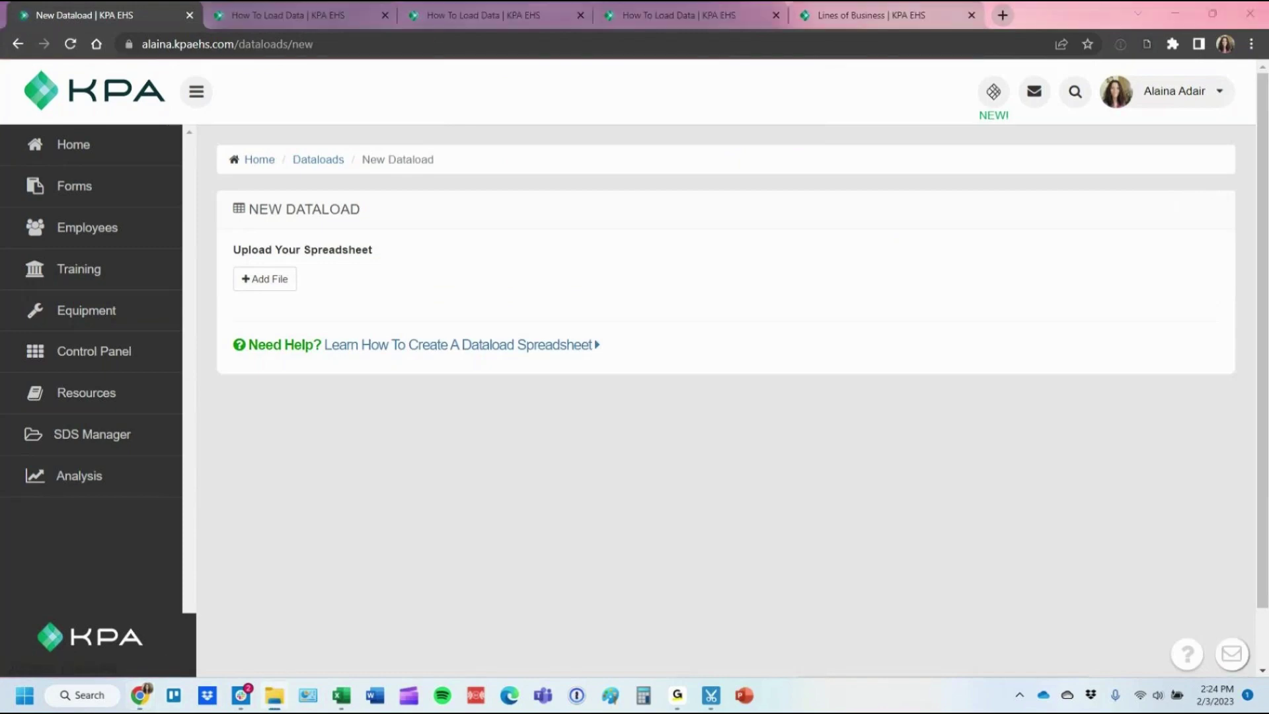
{"action": "left_click_drag", "start_coordinate": [779, 284], "coordinate": [266, 284]}
{"action": "left_click", "coordinate": [263, 343]}
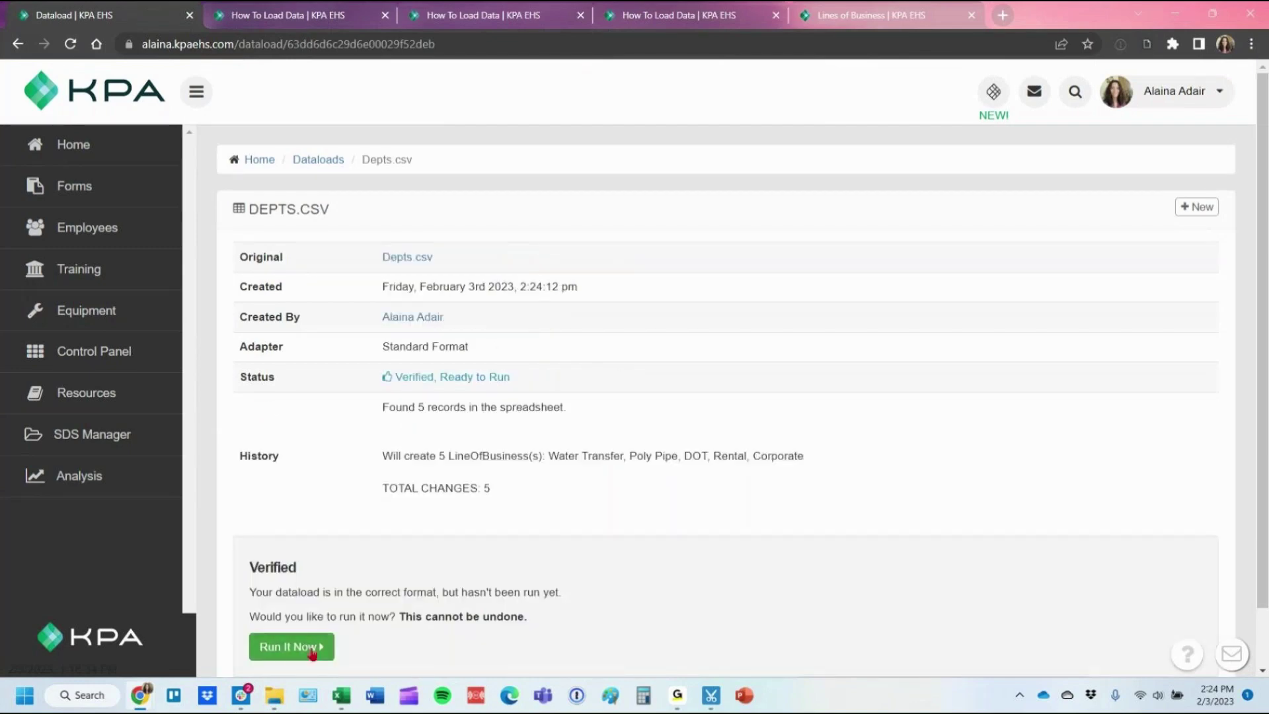
{"action": "left_click", "coordinate": [313, 653]}
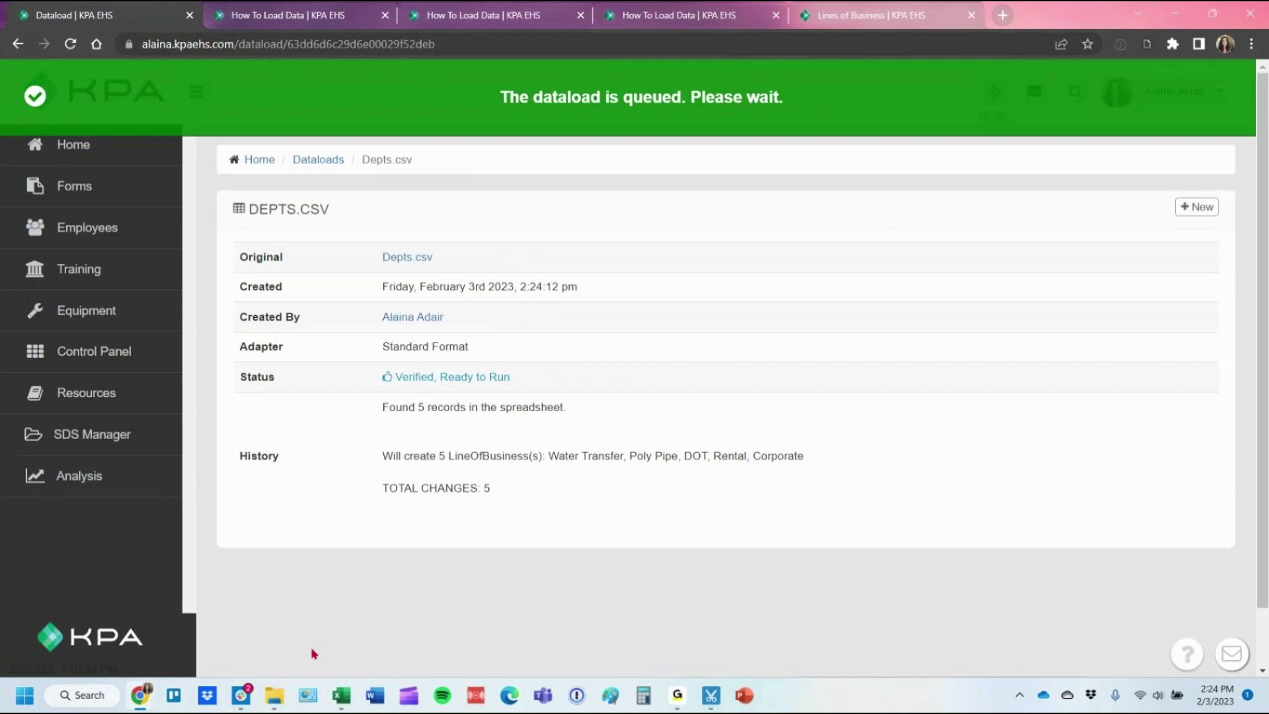
Close the How To Load Data help pages and switch to the Lines of Business page.
{"action": "left_click", "coordinate": [385, 16]}
{"action": "left_click", "coordinate": [384, 16]}
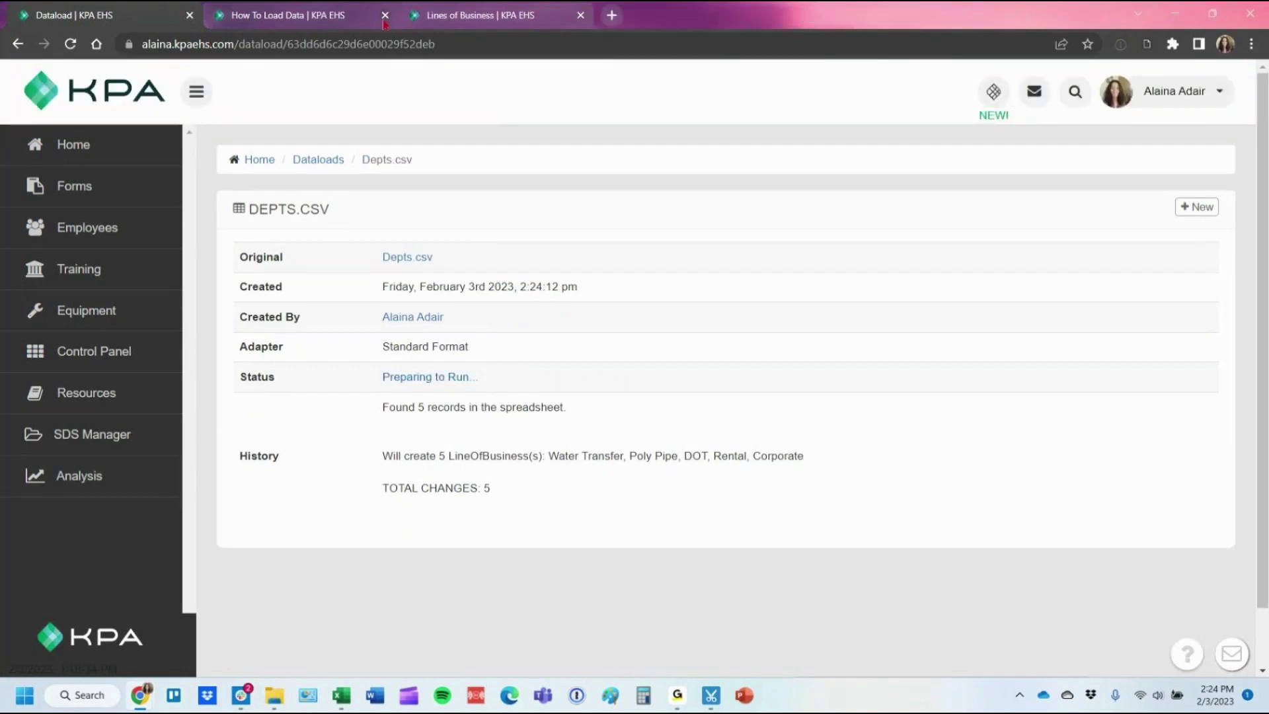
{"action": "left_click", "coordinate": [384, 16]}
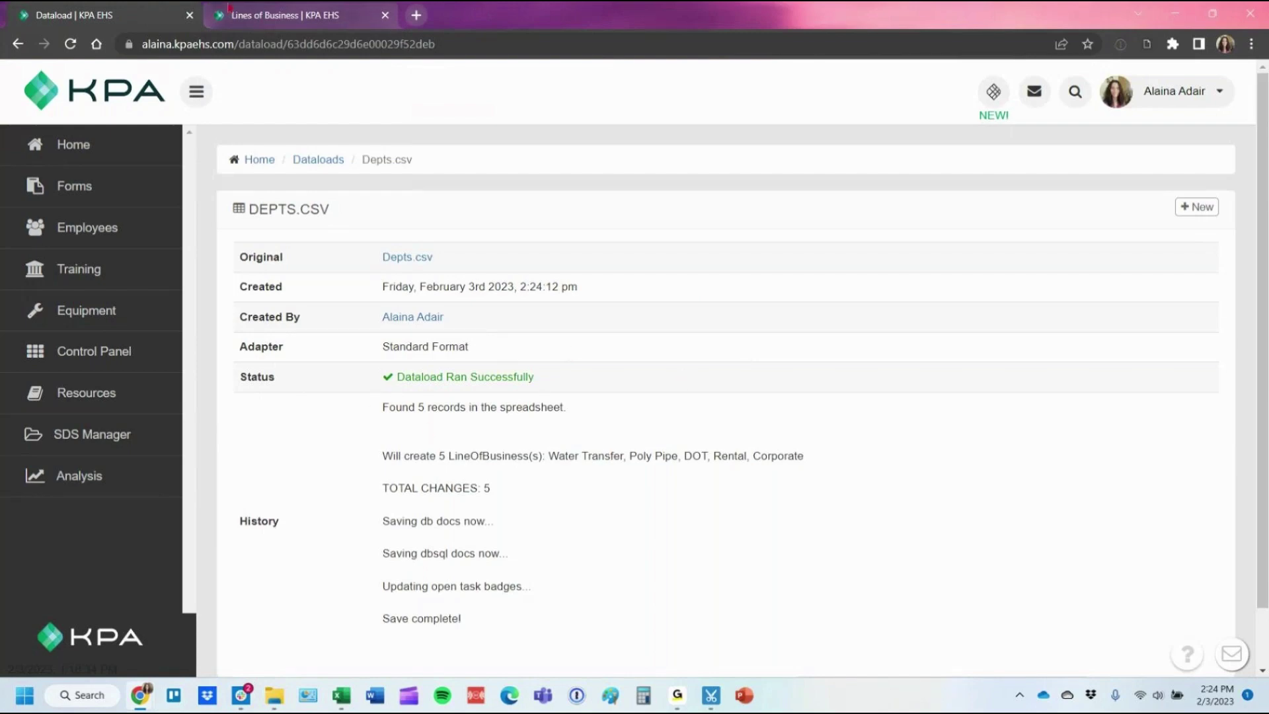
{"action": "left_click", "coordinate": [258, 11]}
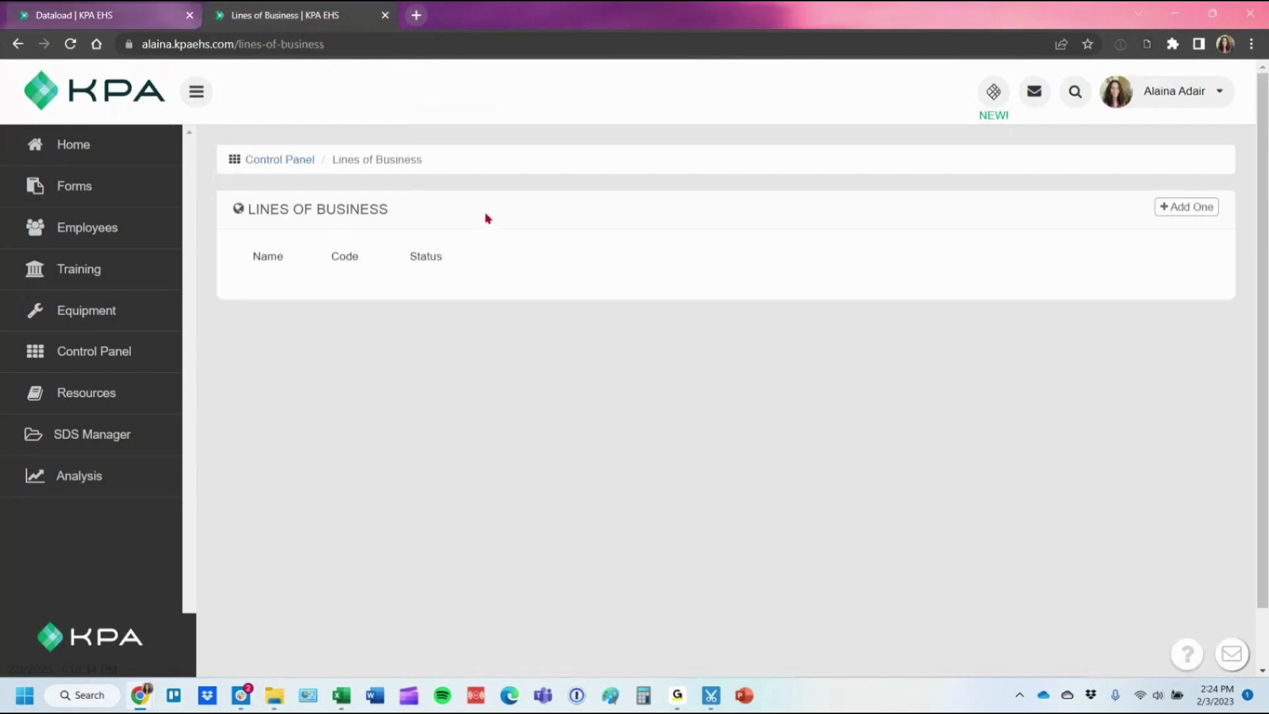
Reload Lines of Business, check the COR and DOT codes, then bring up the Excel Data List workbook.
{"action": "key", "text": "F5"}
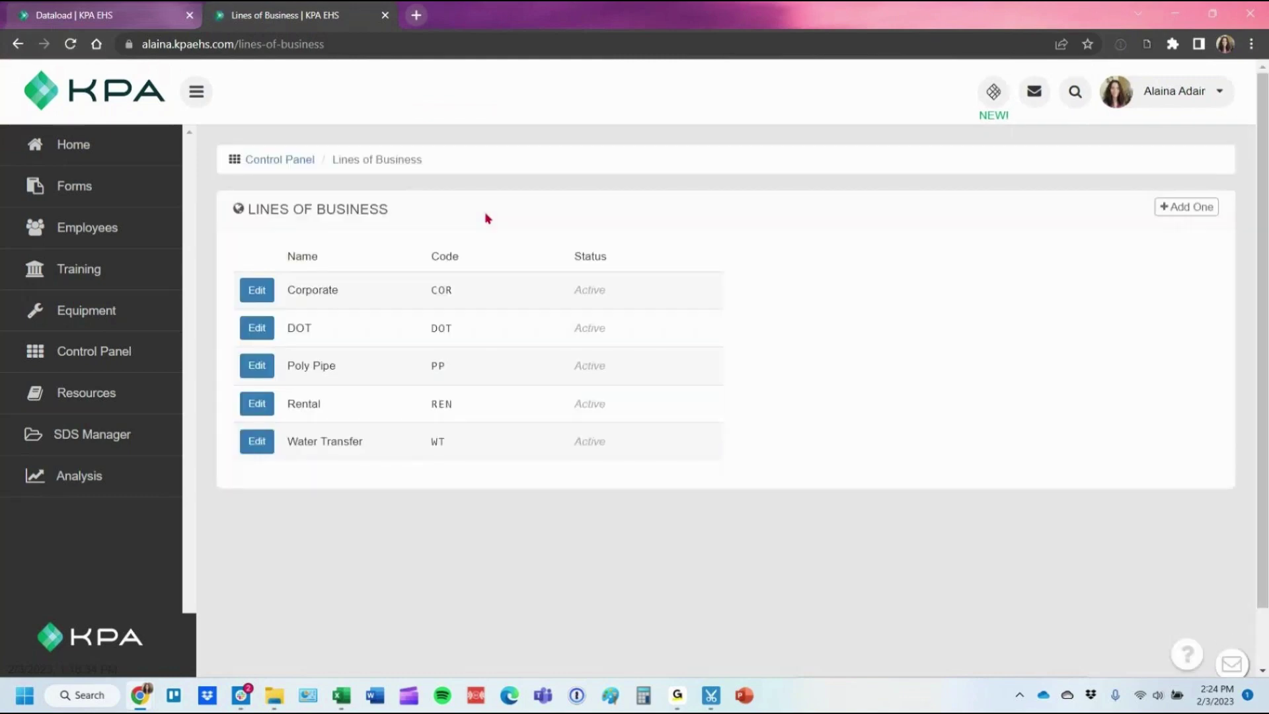
{"action": "double_click", "coordinate": [446, 292]}
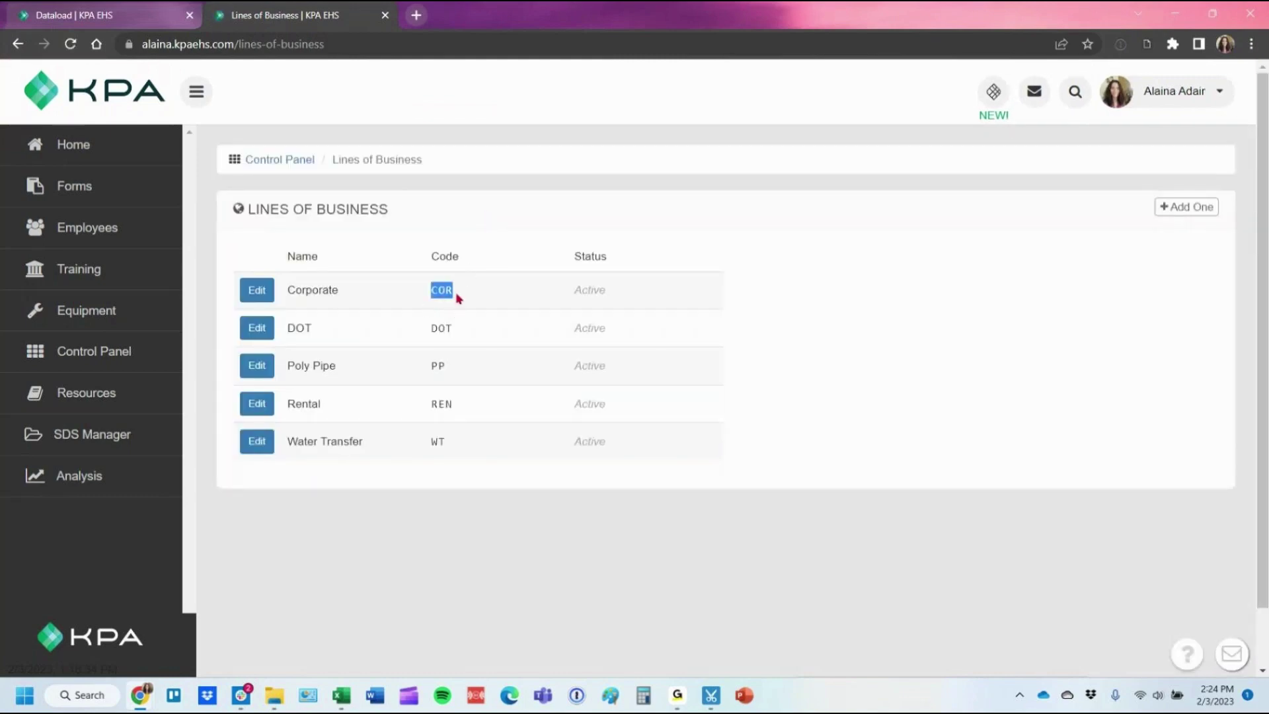
{"action": "left_click", "coordinate": [466, 332]}
{"action": "double_click", "coordinate": [466, 332]}
{"action": "left_click", "coordinate": [434, 374]}
{"action": "key", "text": "alt+Tab"}
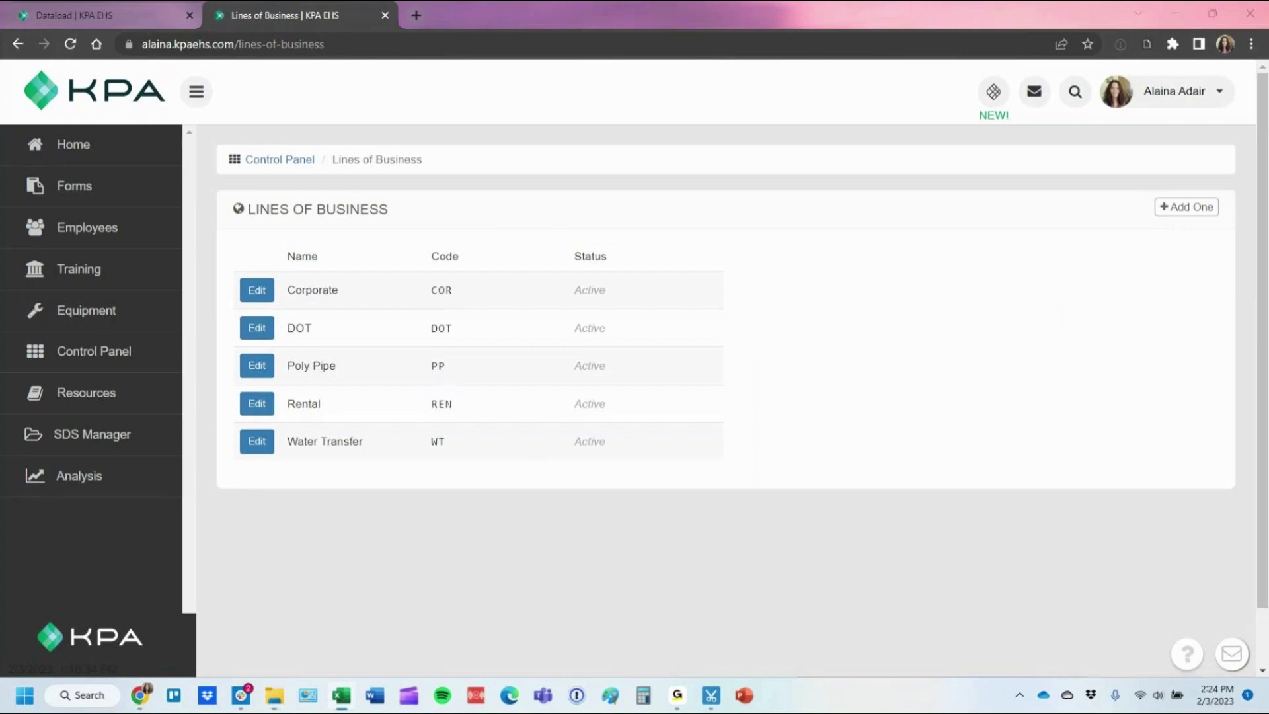
{"action": "key", "text": "alt+Tab"}
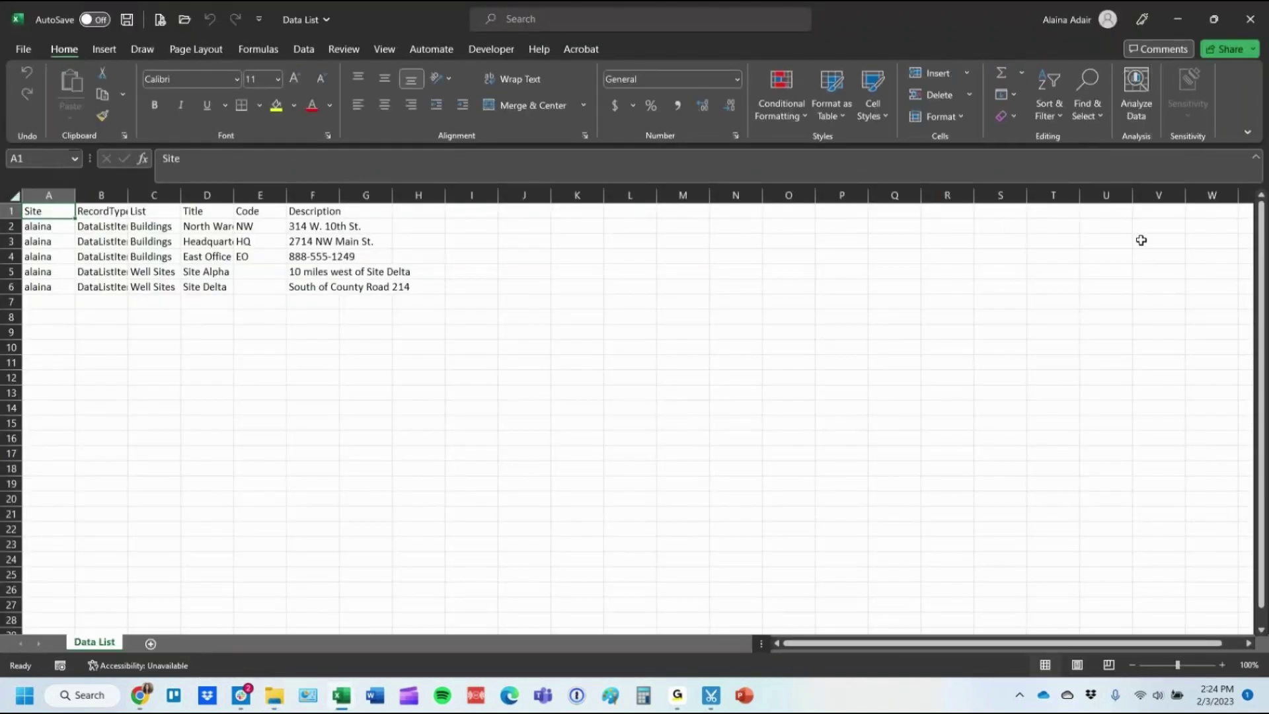
Close the Data List workbook and turn on header-row filtering for the employee sheet.
{"action": "left_click", "coordinate": [1250, 13]}
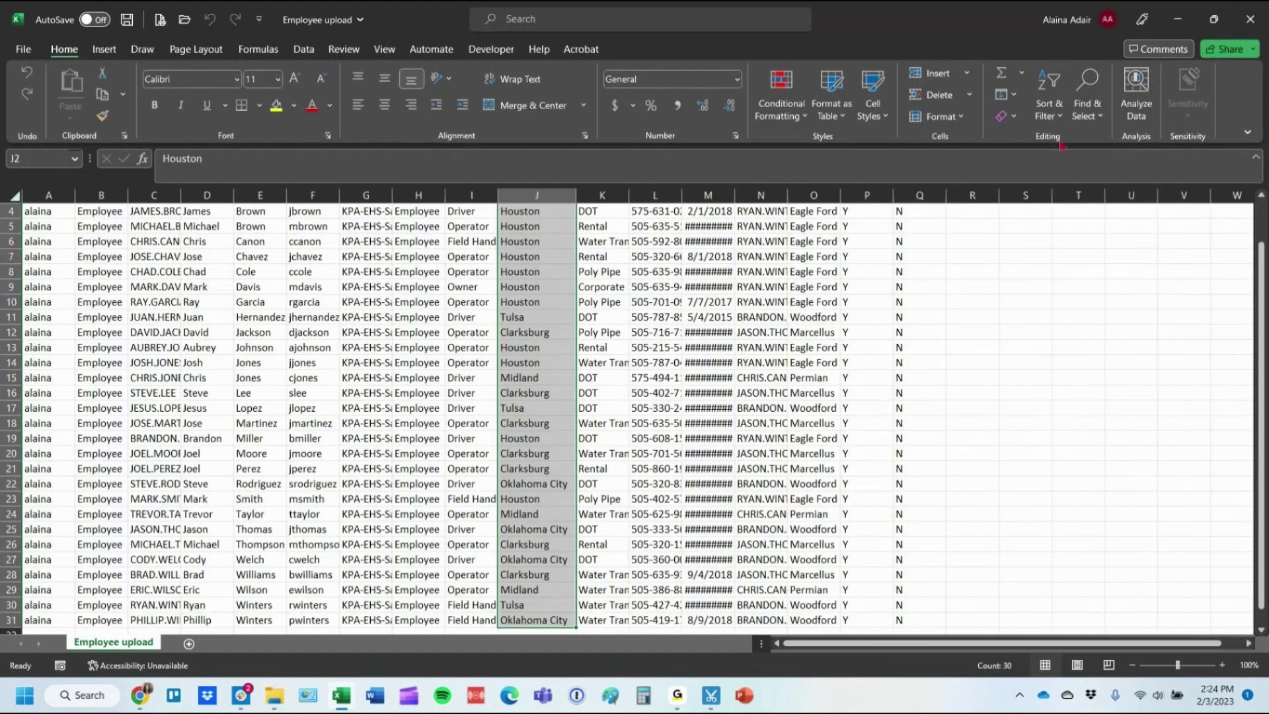
{"action": "left_click", "coordinate": [847, 195]}
{"action": "left_click_drag", "start_coordinate": [842, 196], "coordinate": [863, 195]}
{"action": "scroll", "coordinate": [387, 192], "scroll_direction": "up", "scroll_amount": 1}
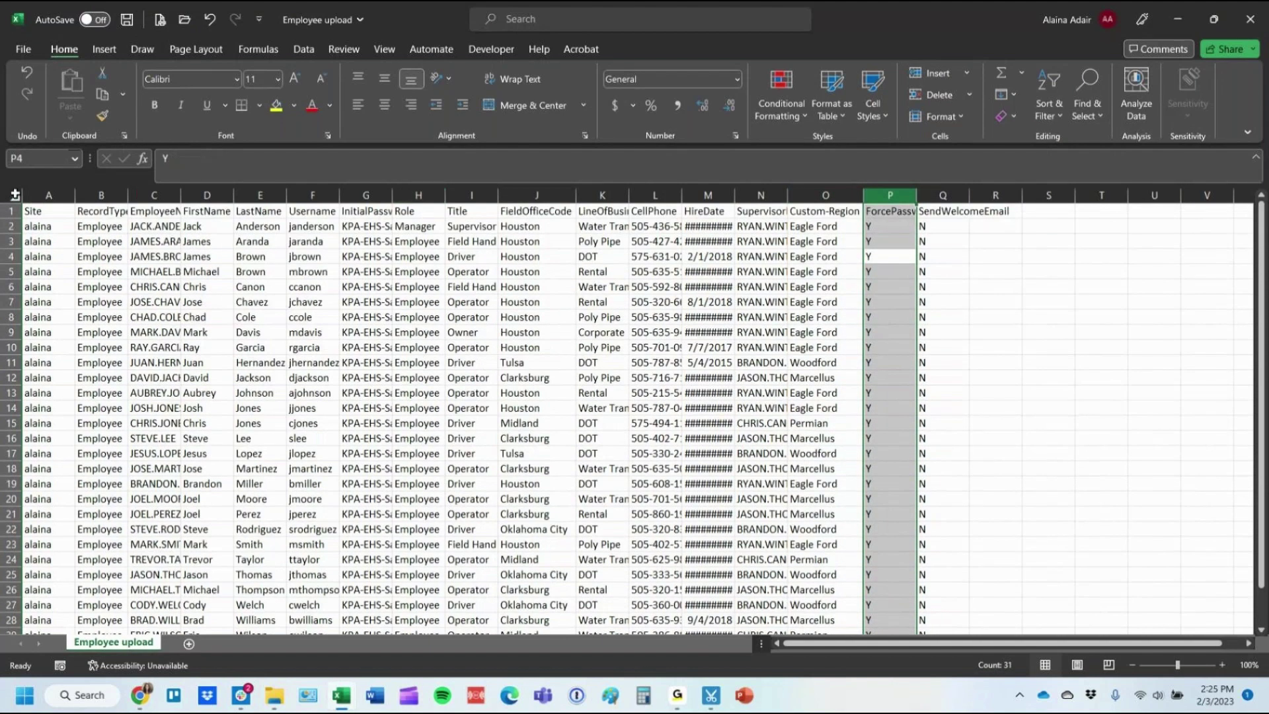
{"action": "left_click", "coordinate": [14, 196]}
{"action": "left_click", "coordinate": [303, 49]}
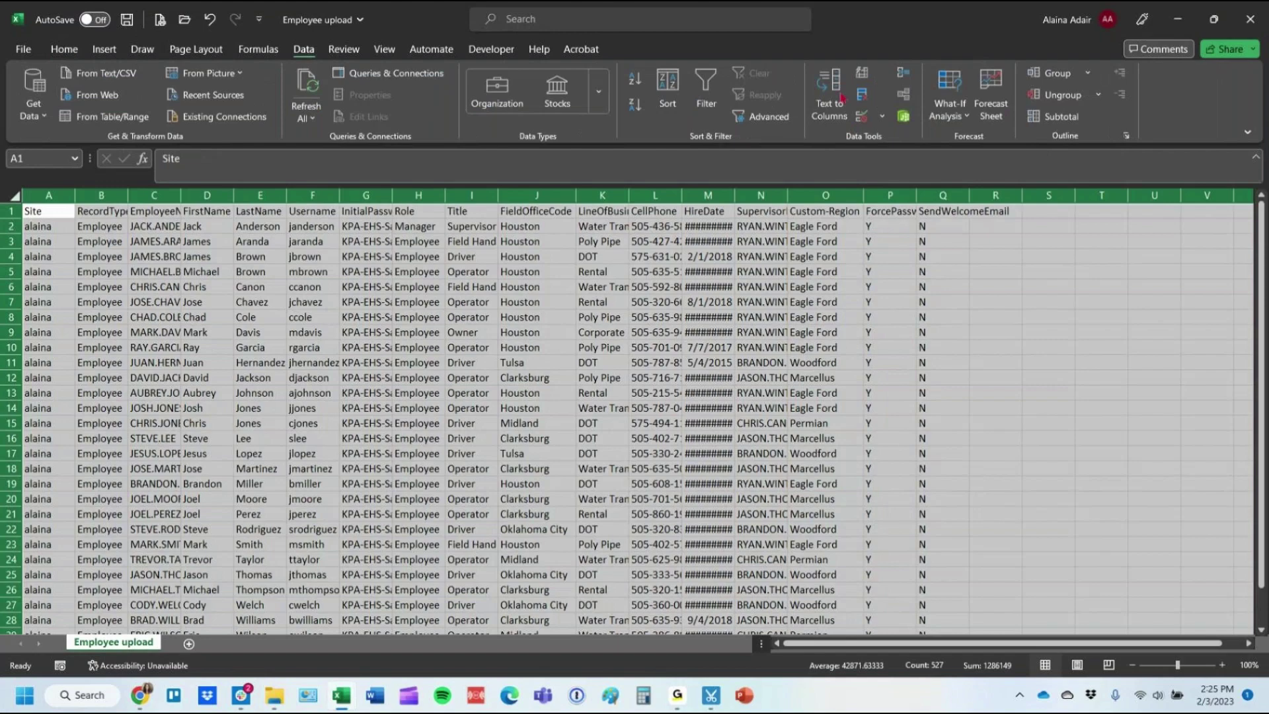
{"action": "left_click", "coordinate": [705, 93]}
Sort employees A to Z by Custom-Region and pick out the Eagle Ford region value.
{"action": "left_click", "coordinate": [890, 242]}
{"action": "left_click", "coordinate": [858, 211]}
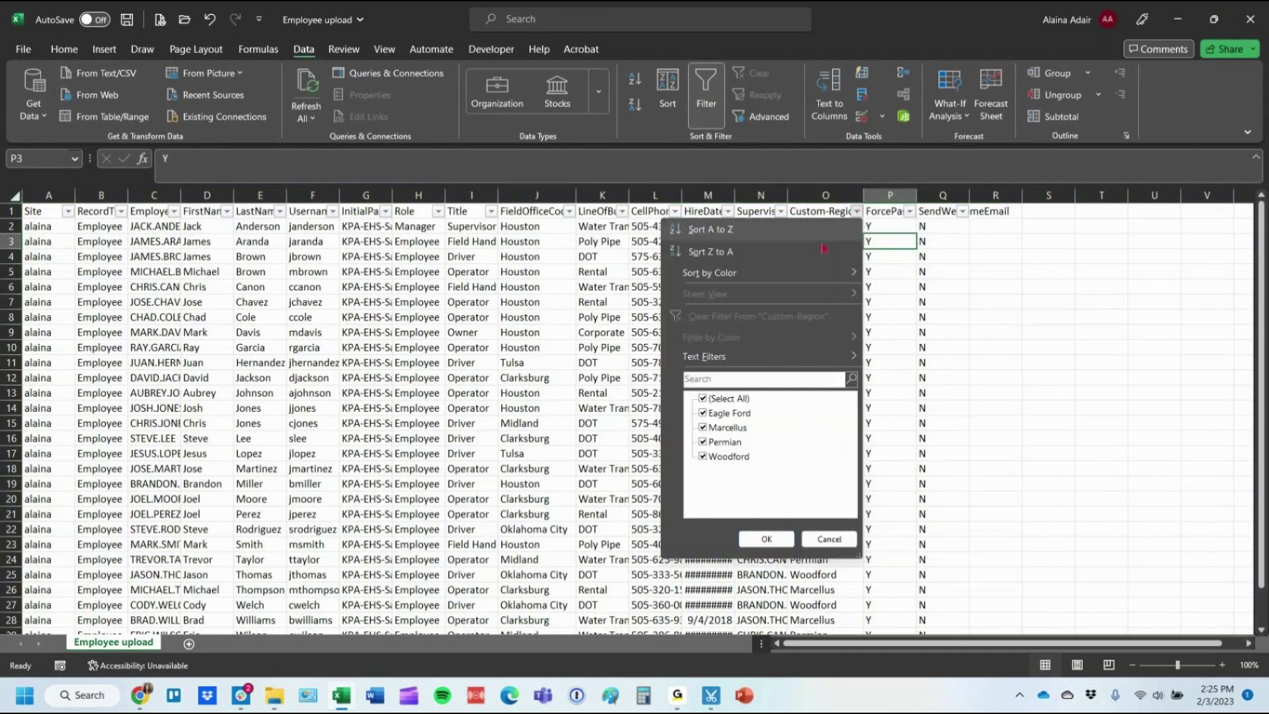
{"action": "left_click", "coordinate": [765, 238]}
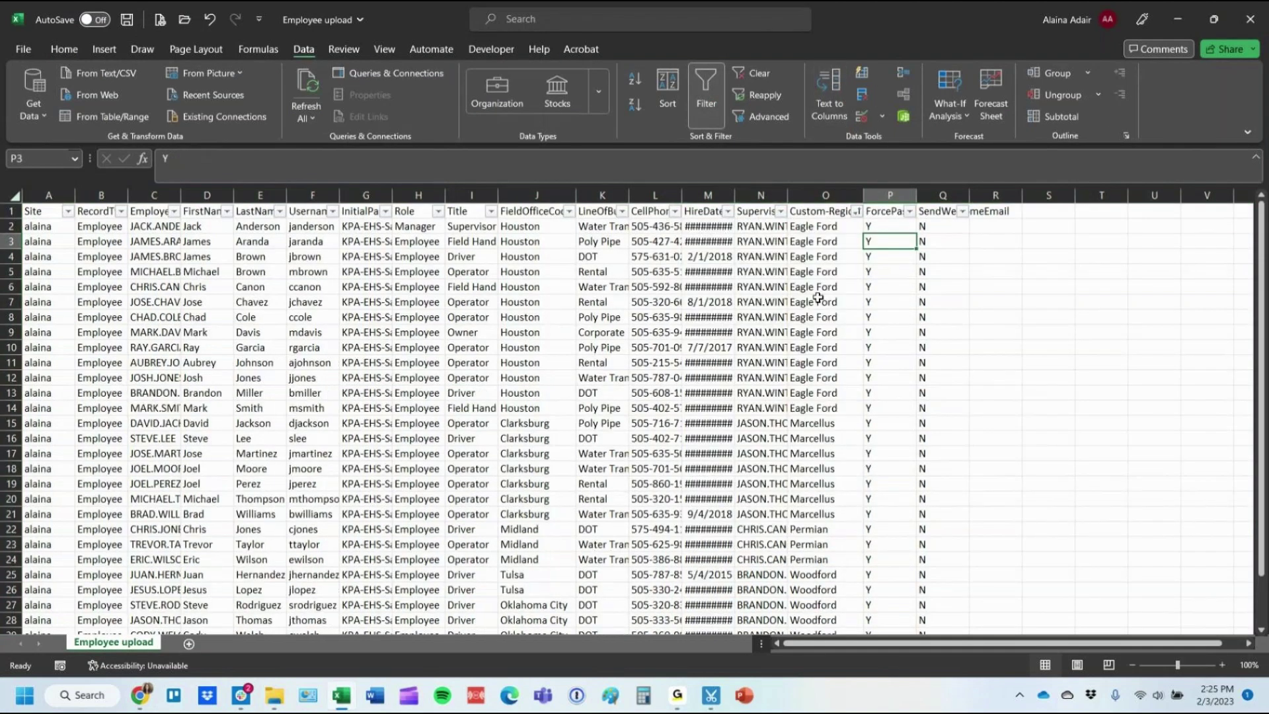
{"action": "left_click", "coordinate": [809, 229]}
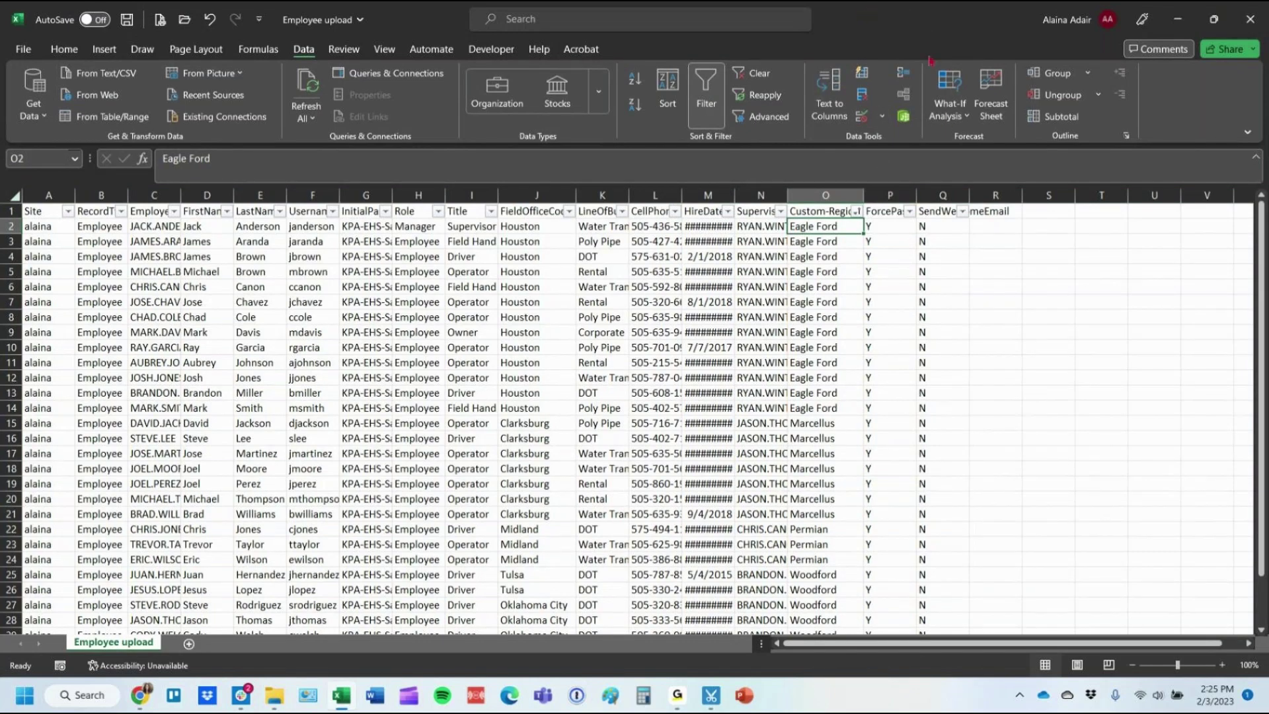
{"action": "key", "text": "alt+Tab"}
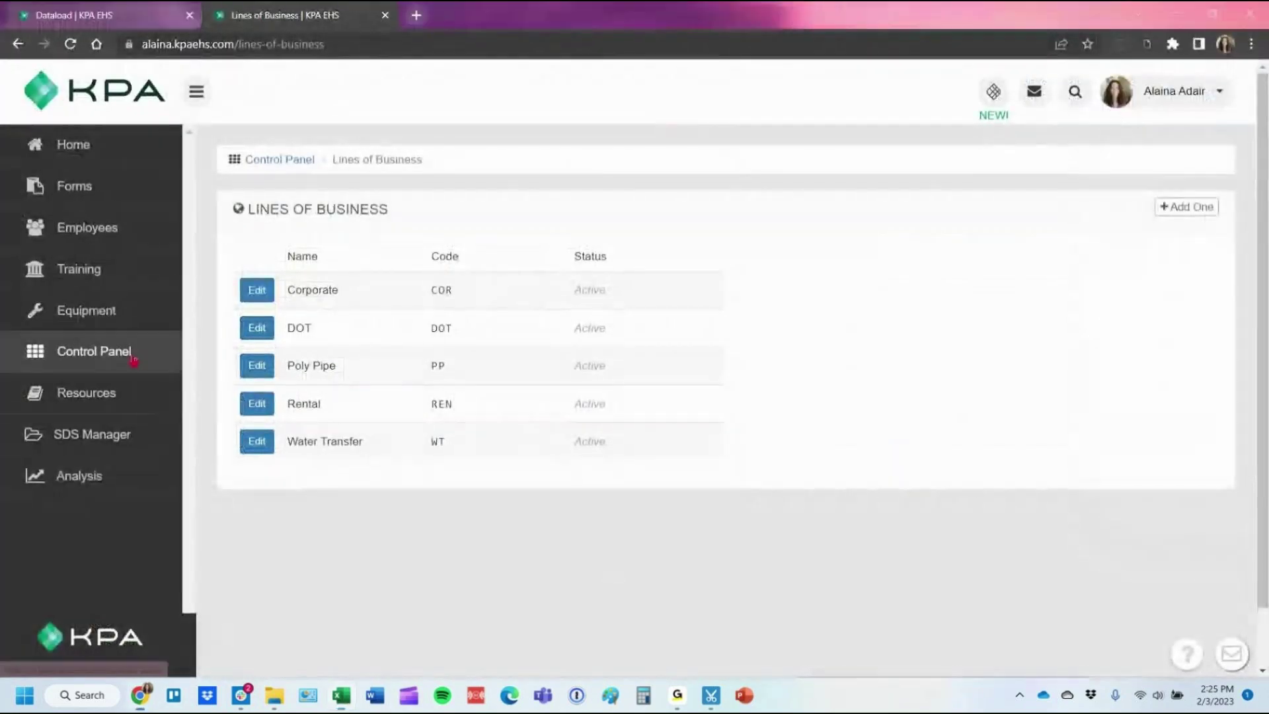
Start a new data list in the Control Panel titled Regions.
{"action": "left_click", "coordinate": [131, 357]}
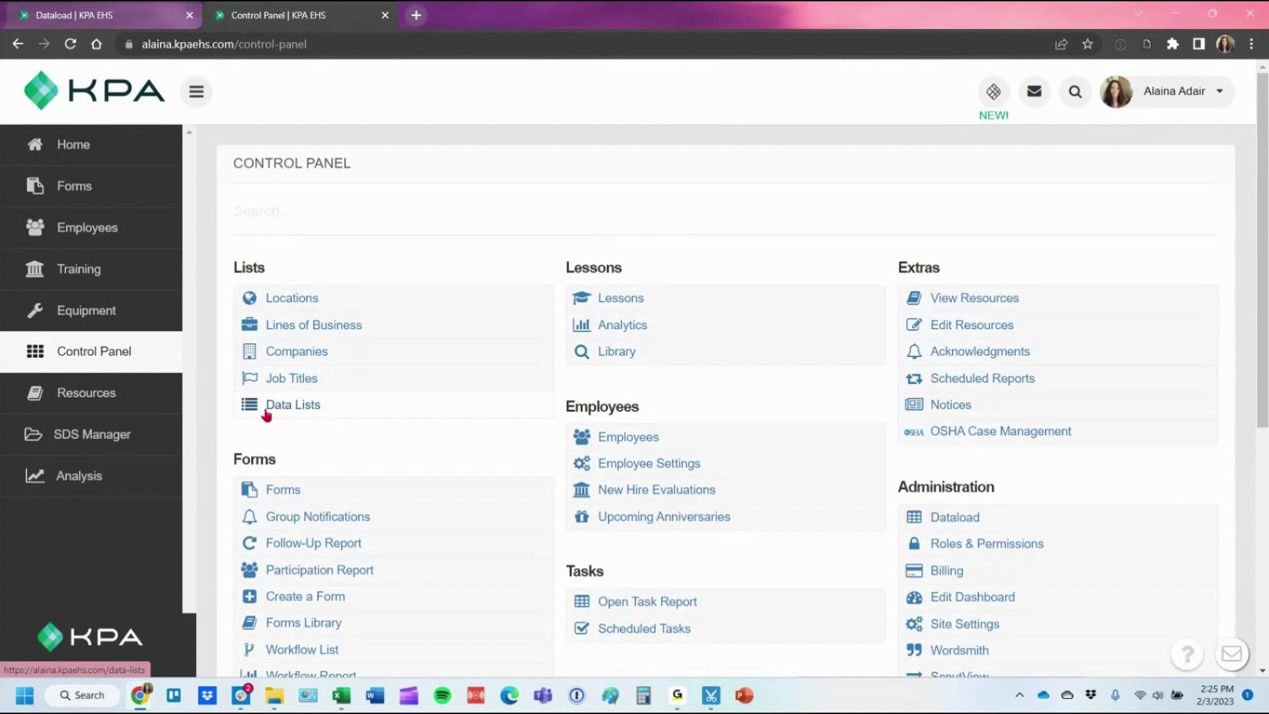
{"action": "left_click", "coordinate": [266, 413]}
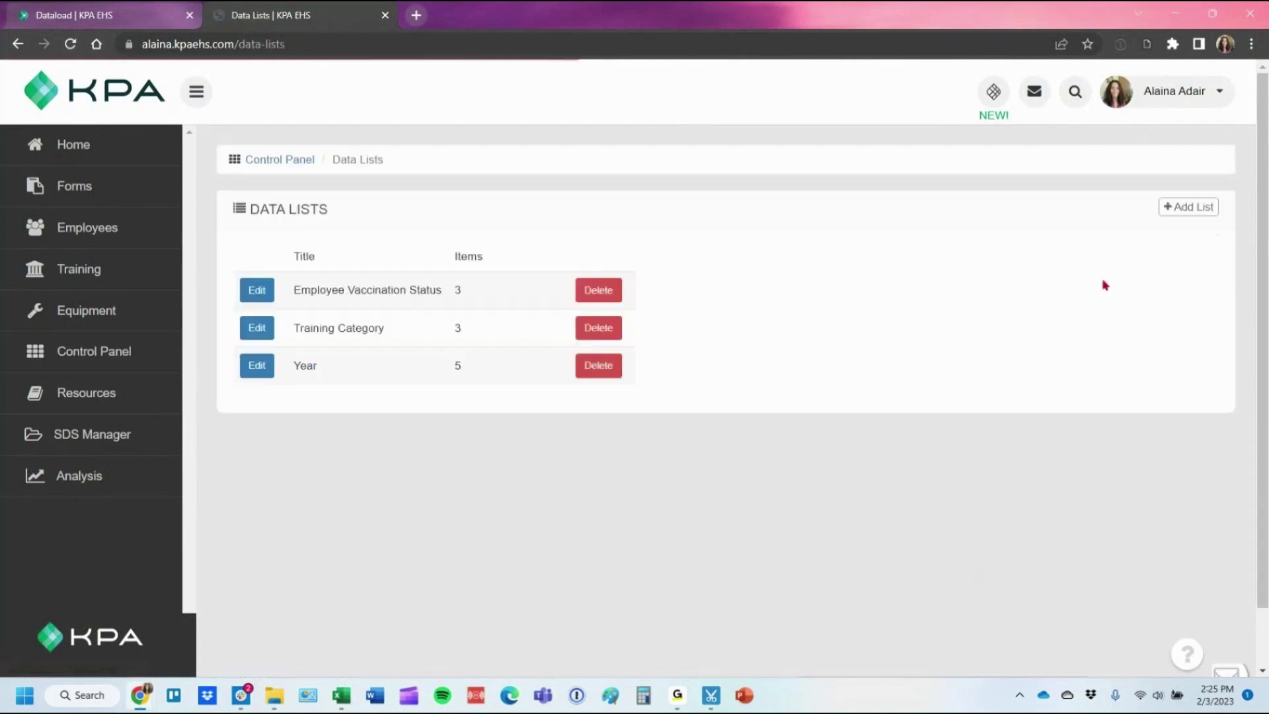
{"action": "left_click", "coordinate": [1173, 220]}
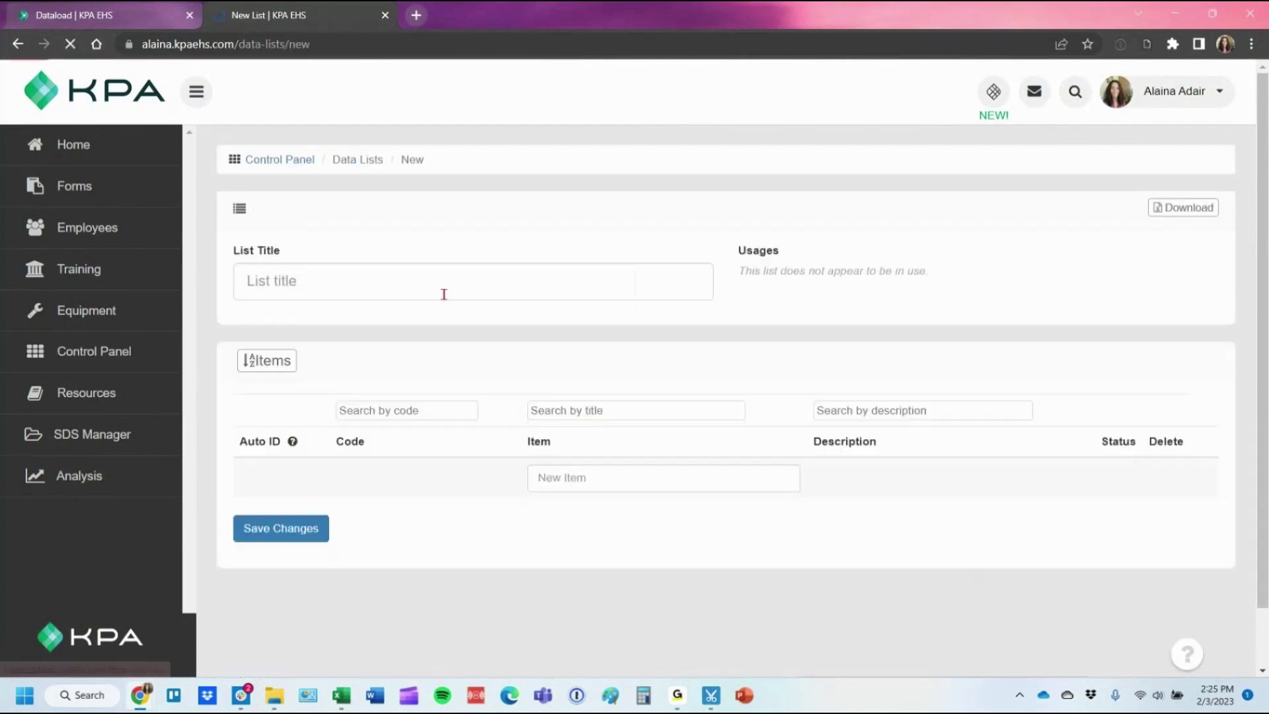
{"action": "left_click", "coordinate": [349, 280]}
{"action": "type", "text": "Regions"}
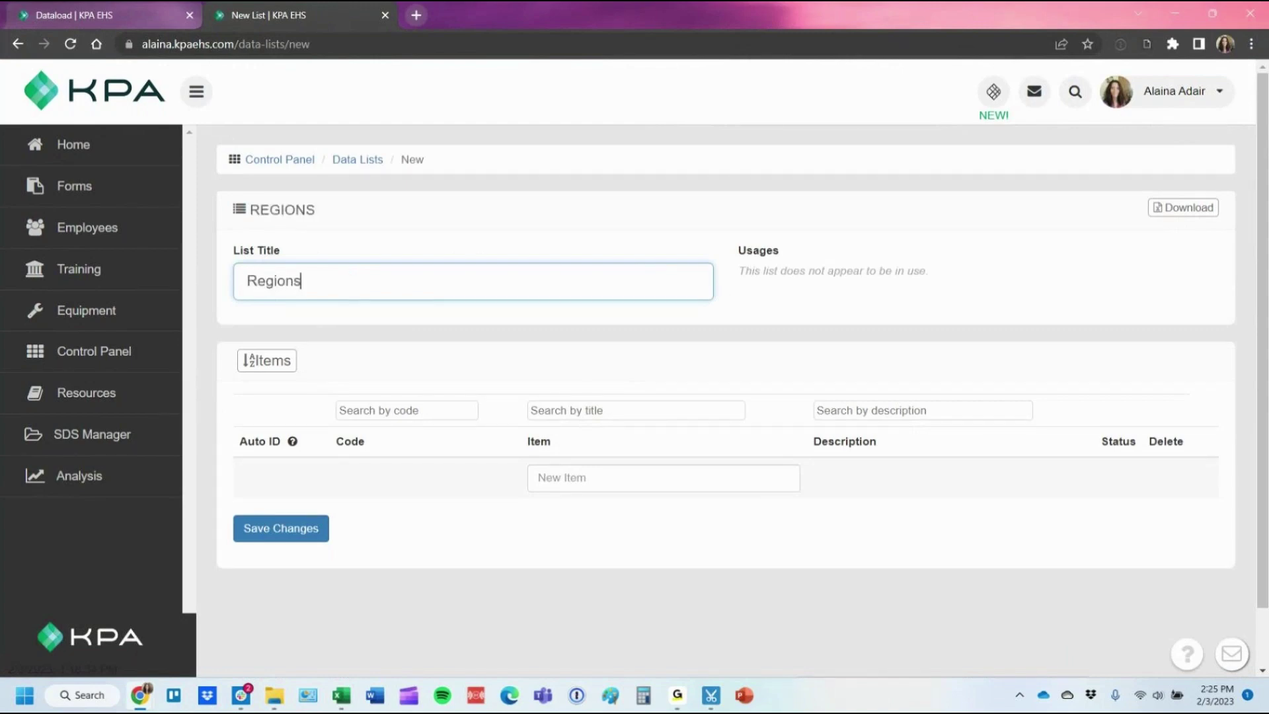
Paste Eagle Ford, Marcellus, Permian and Woodford from the spreadsheet as list items, then save.
{"action": "key", "text": "alt+Tab"}
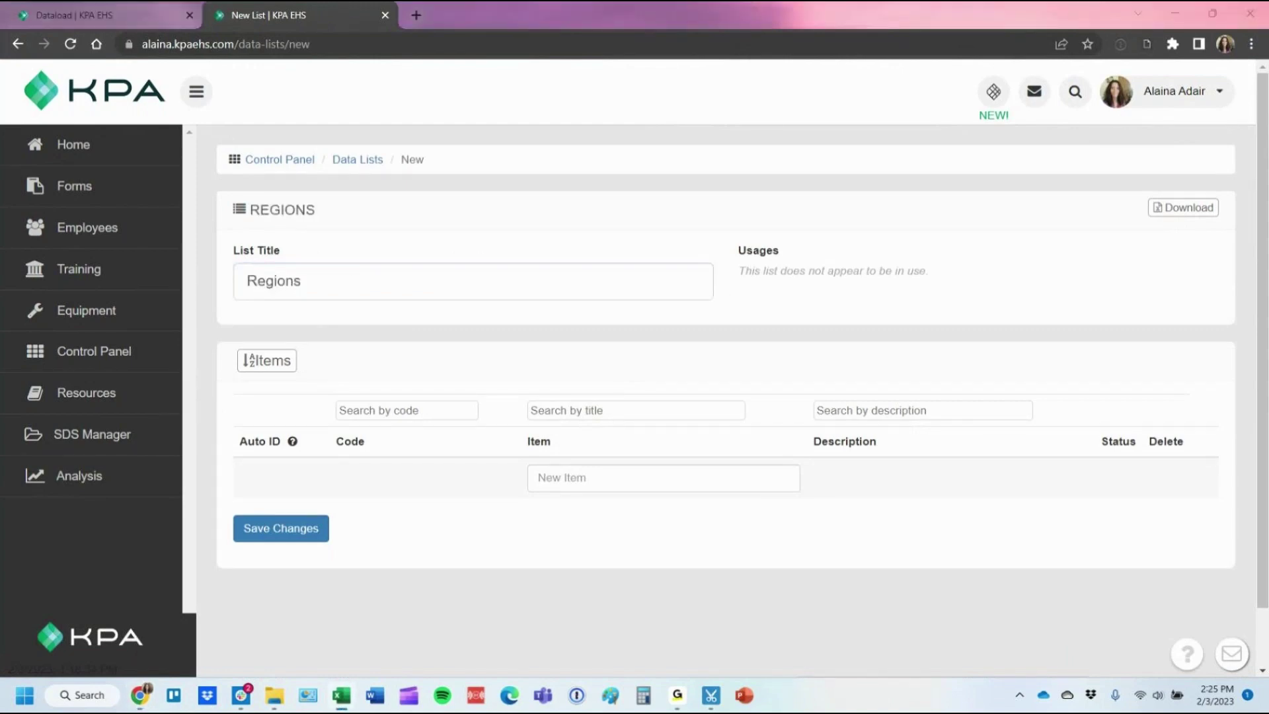
{"action": "left_click", "coordinate": [618, 484]}
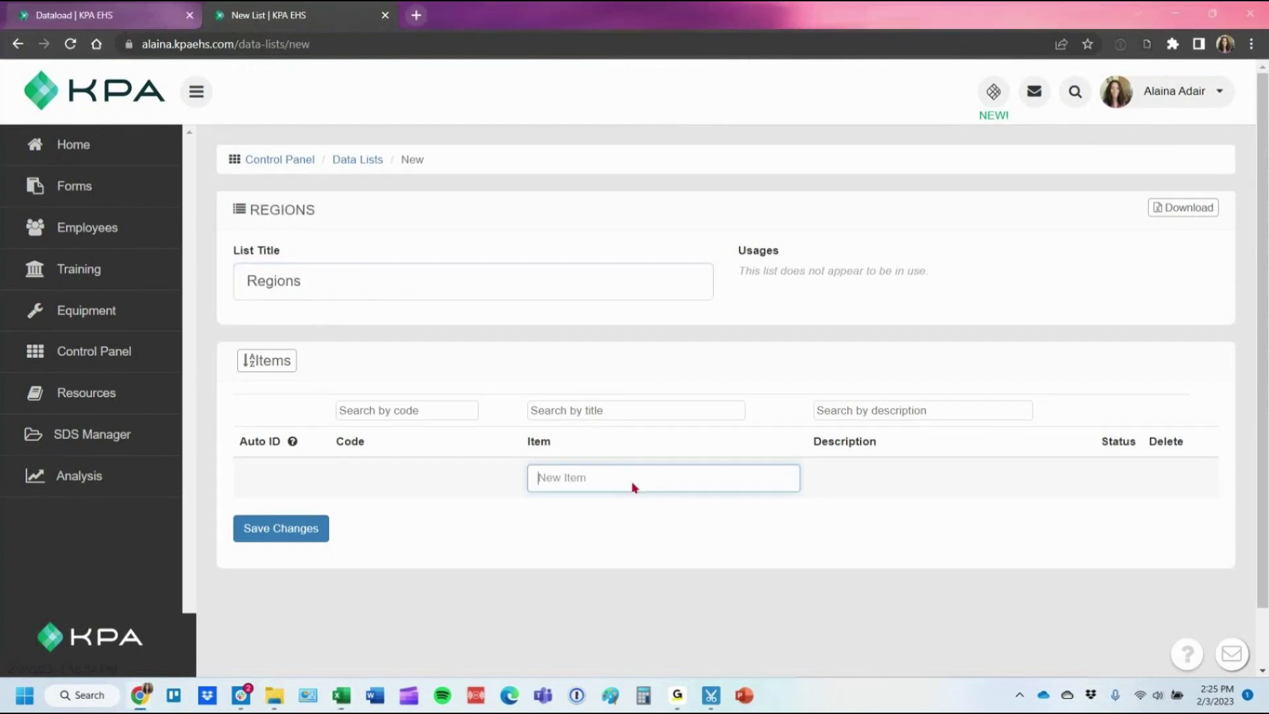
{"action": "type", "text": "Eagle Ford"}
{"action": "key", "text": "alt+Tab"}
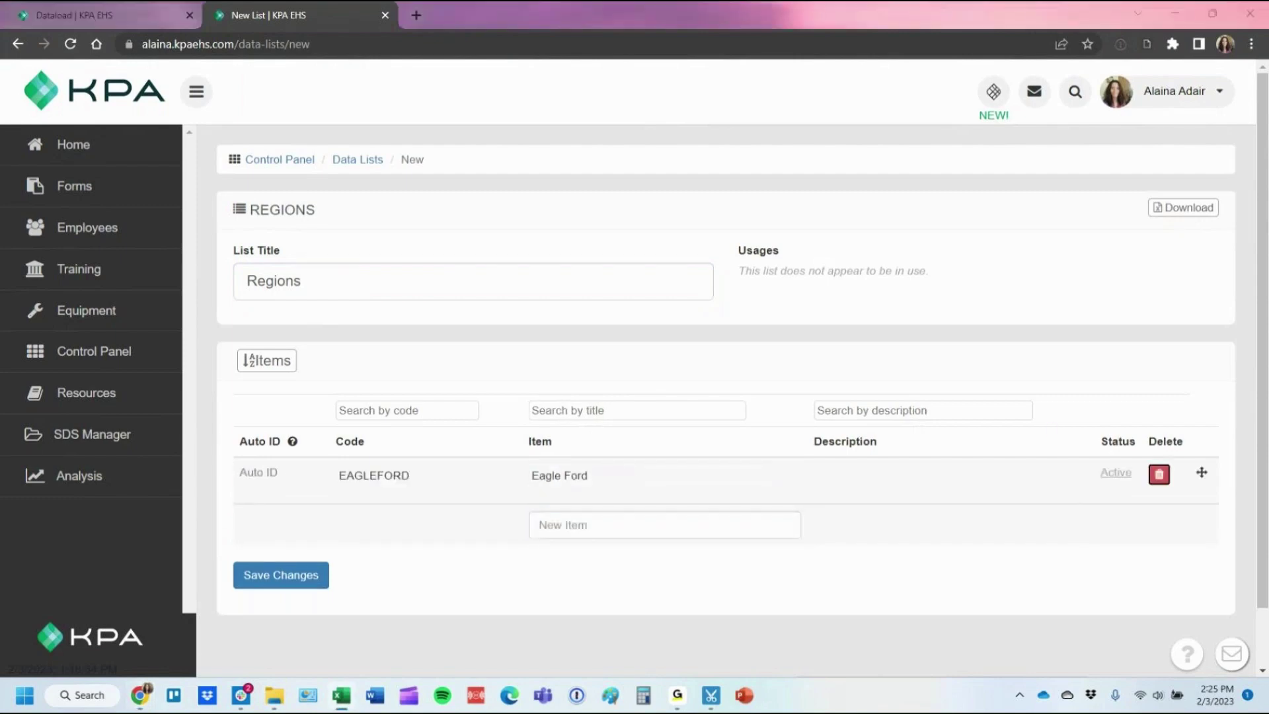
{"action": "left_click", "coordinate": [572, 519]}
{"action": "type", "text": "Marcellus"}
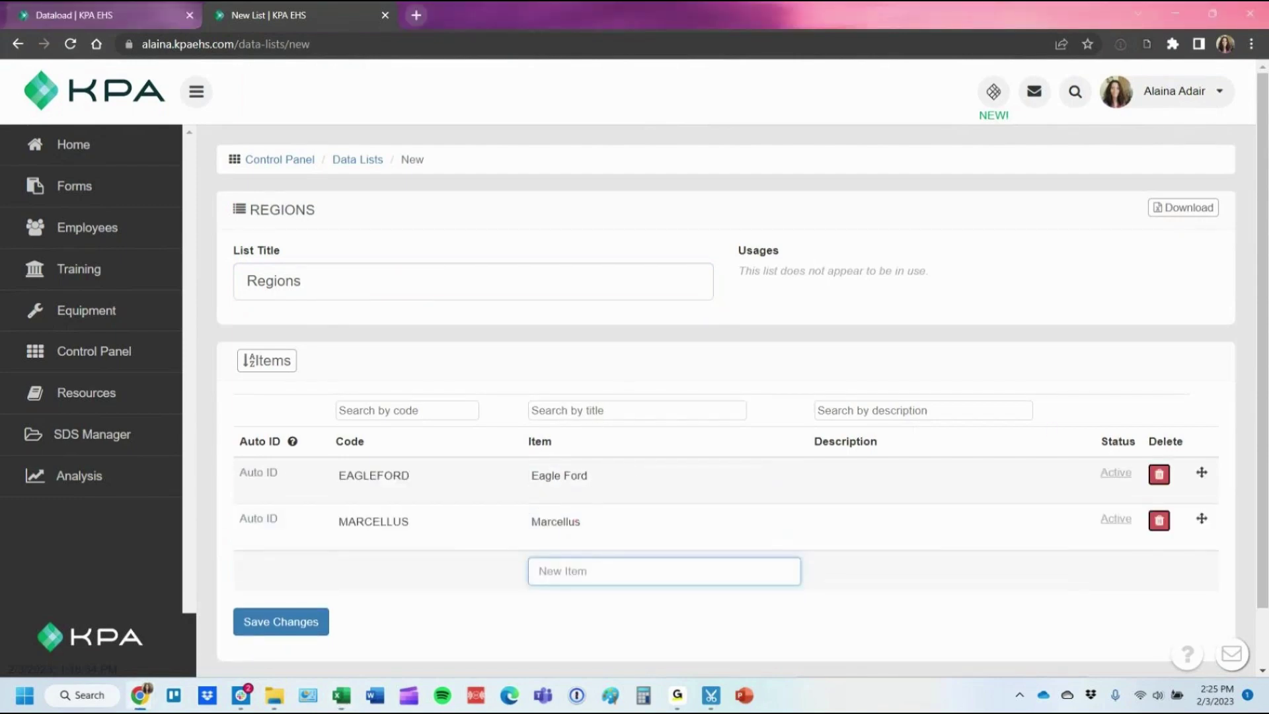
{"action": "key", "text": "alt+Tab"}
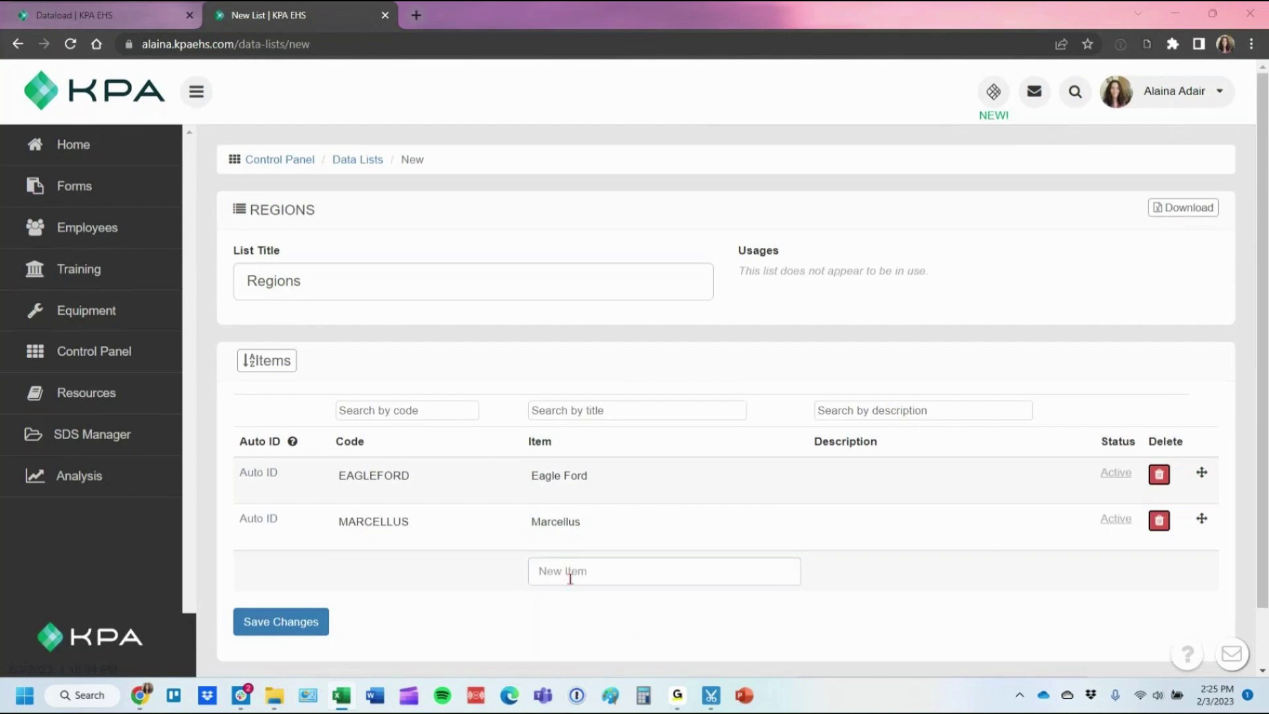
{"action": "left_click", "coordinate": [567, 575]}
{"action": "type", "text": "Permian"}
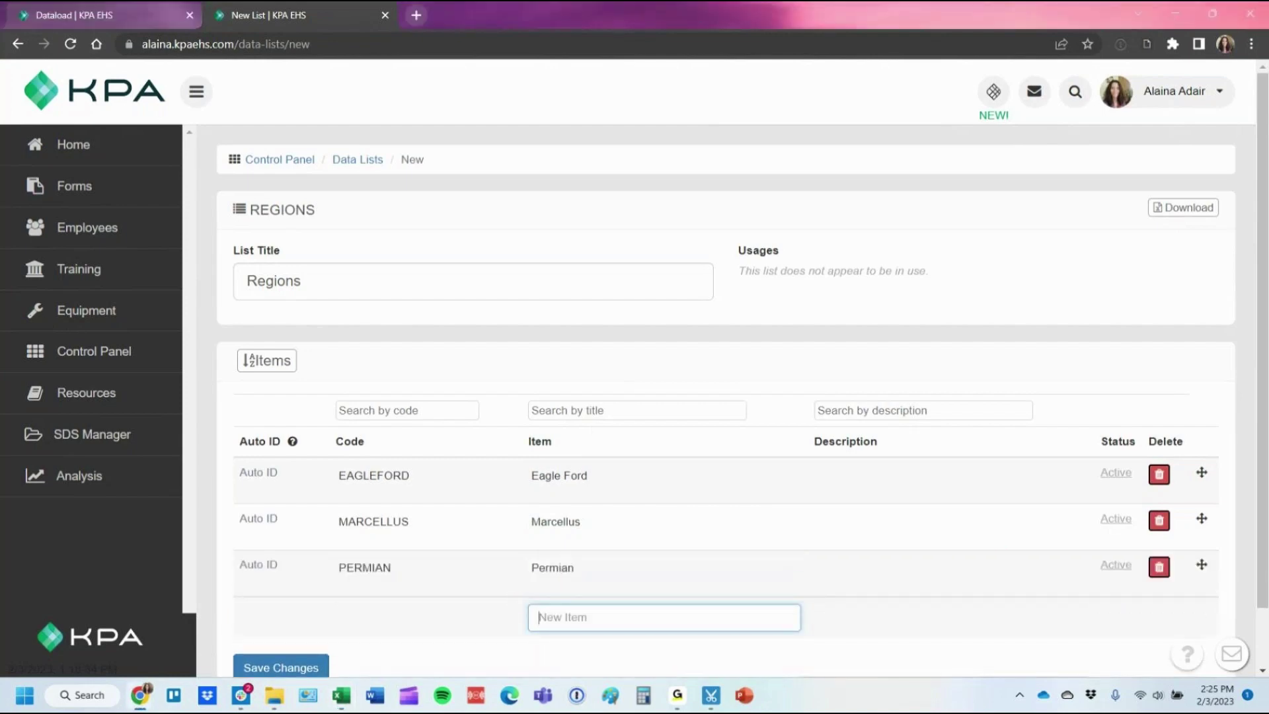
{"action": "key", "text": "alt+Tab"}
{"action": "left_click", "coordinate": [648, 611]}
{"action": "type", "text": "Woodford"}
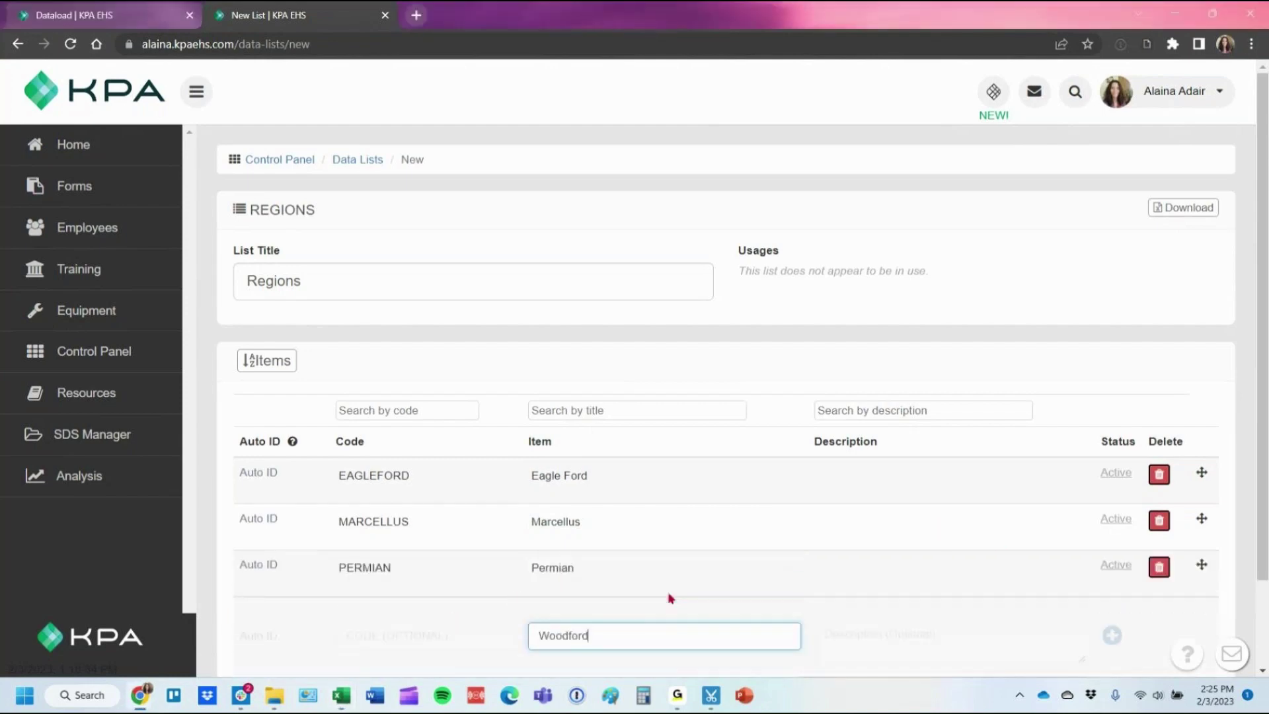
{"action": "key", "text": "Return"}
{"action": "scroll", "coordinate": [532, 475], "scroll_direction": "down", "scroll_amount": 2}
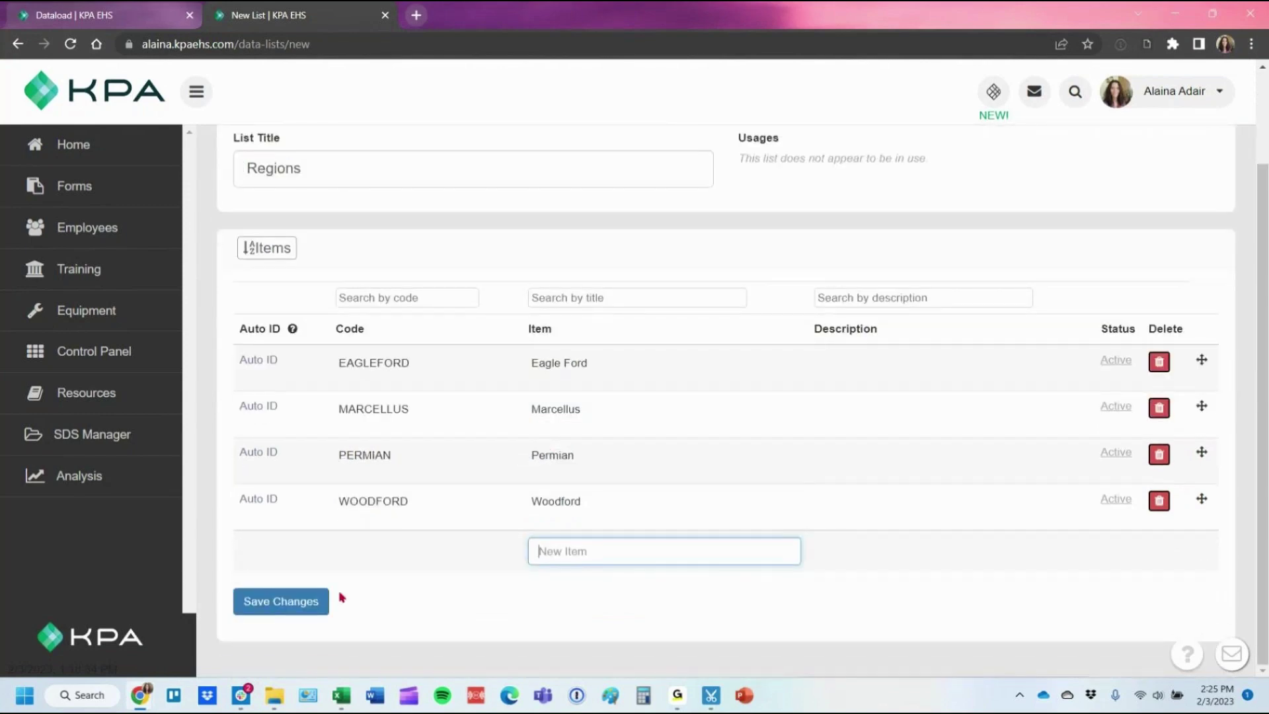
{"action": "left_click", "coordinate": [283, 602]}
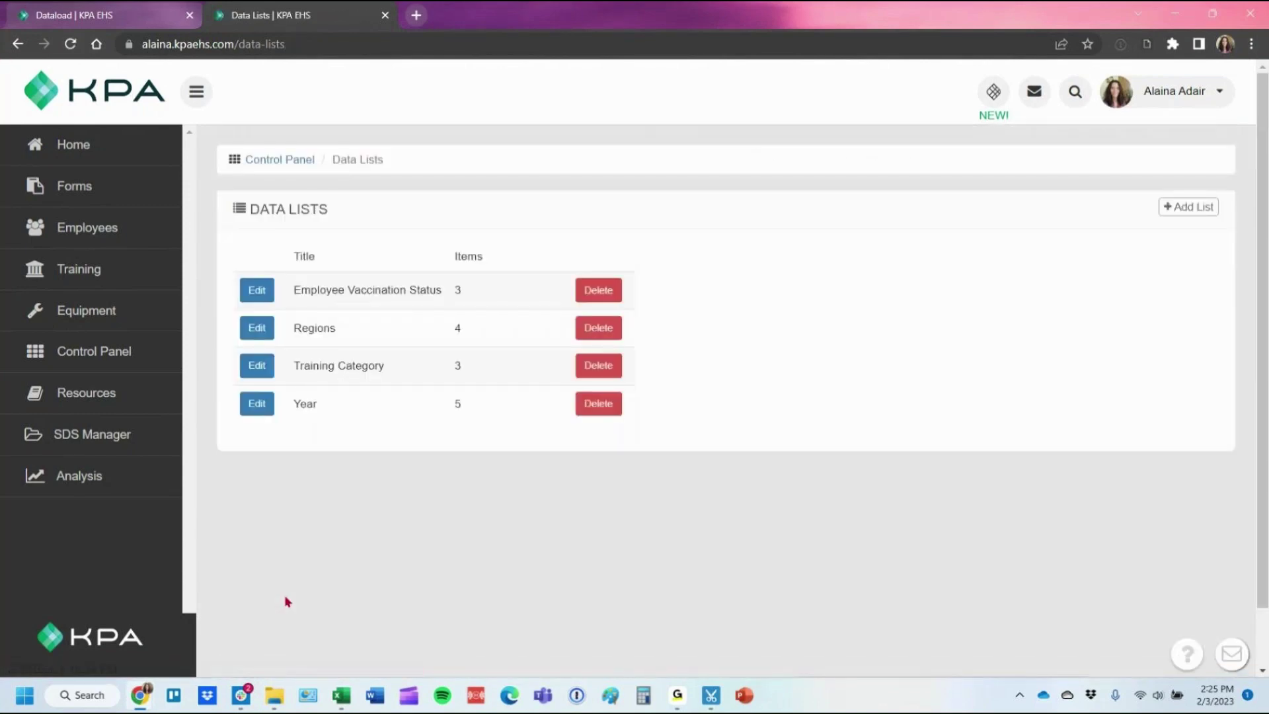
Start a new custom employee field named Region in Employee Settings.
{"action": "left_click", "coordinate": [94, 346]}
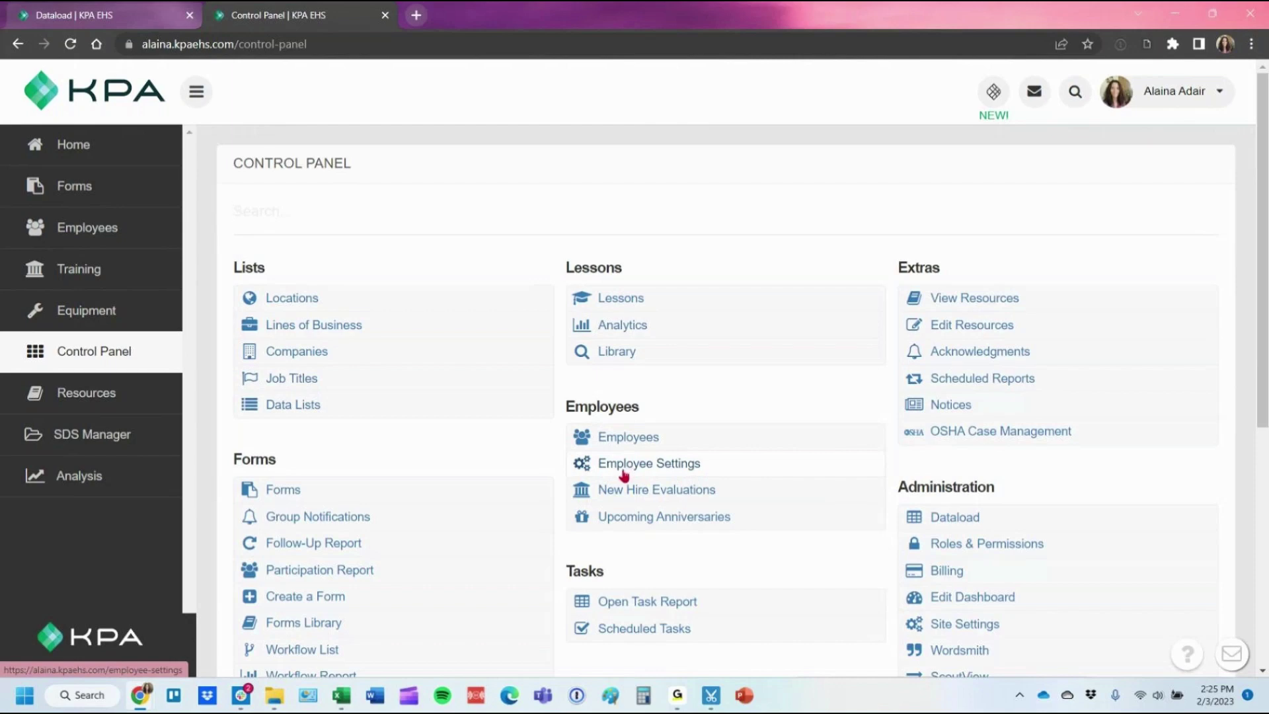
{"action": "left_click", "coordinate": [623, 467]}
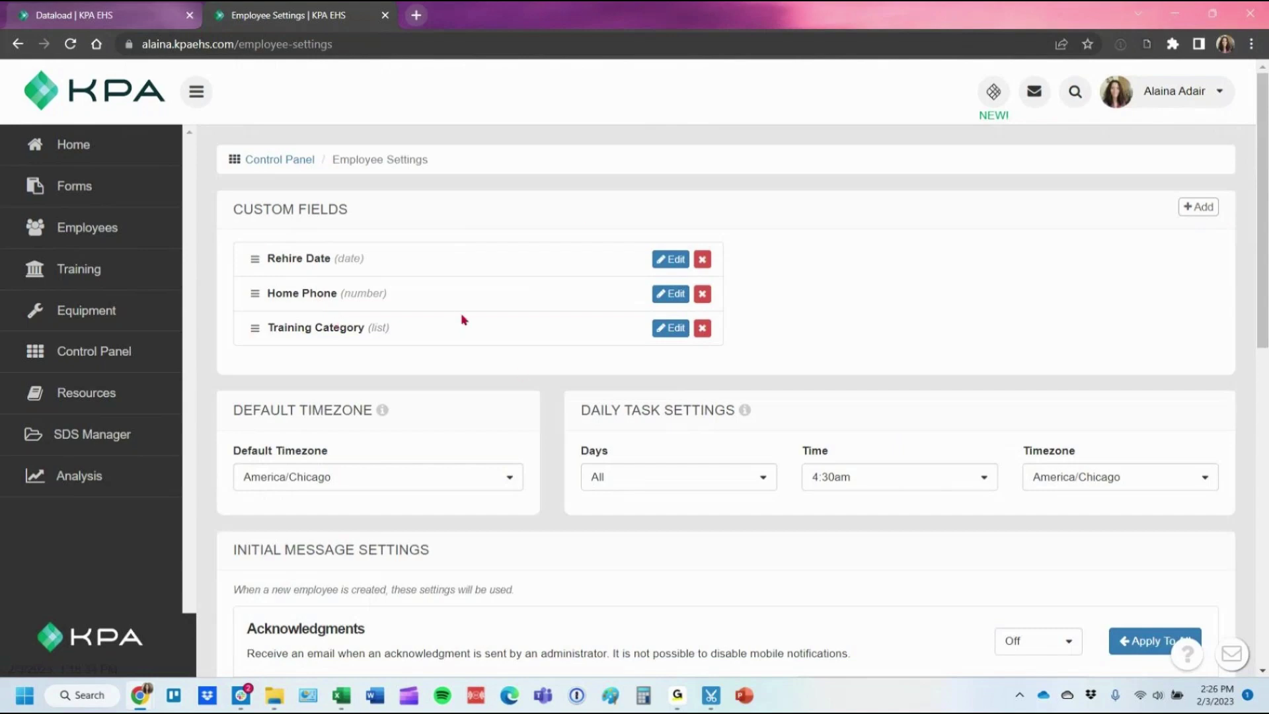
{"action": "left_click", "coordinate": [1196, 207]}
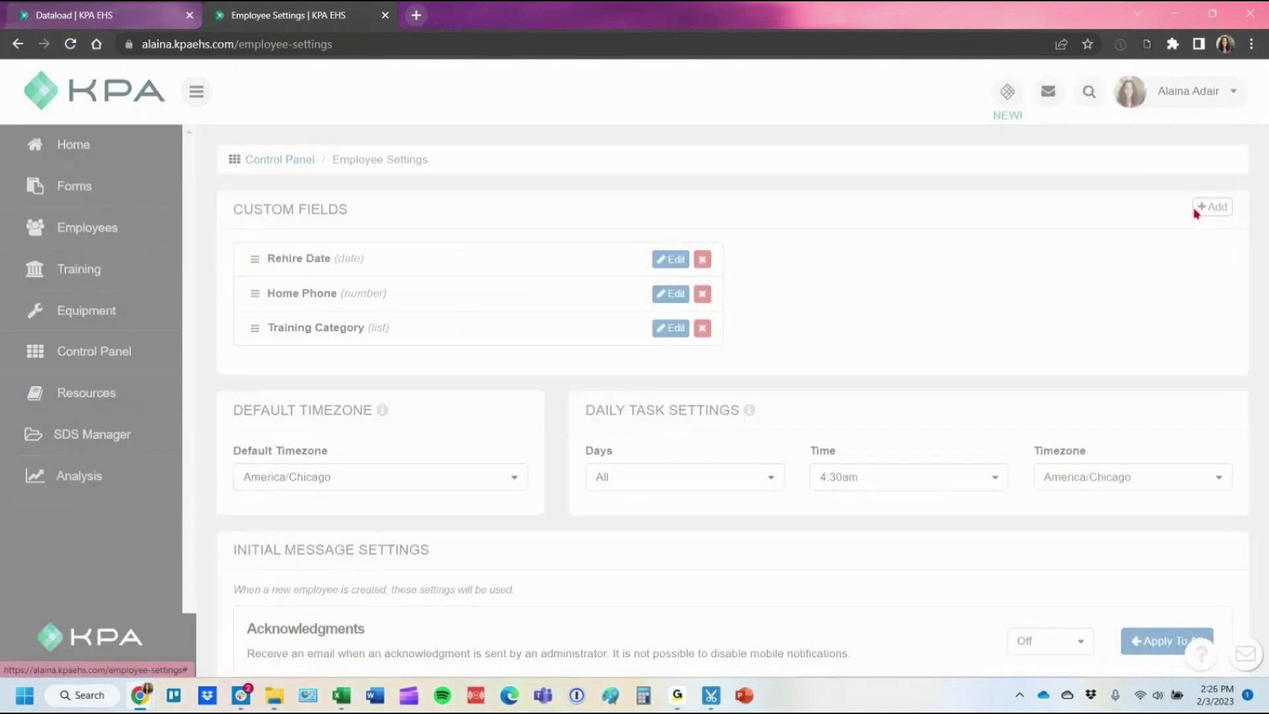
{"action": "left_click", "coordinate": [515, 340]}
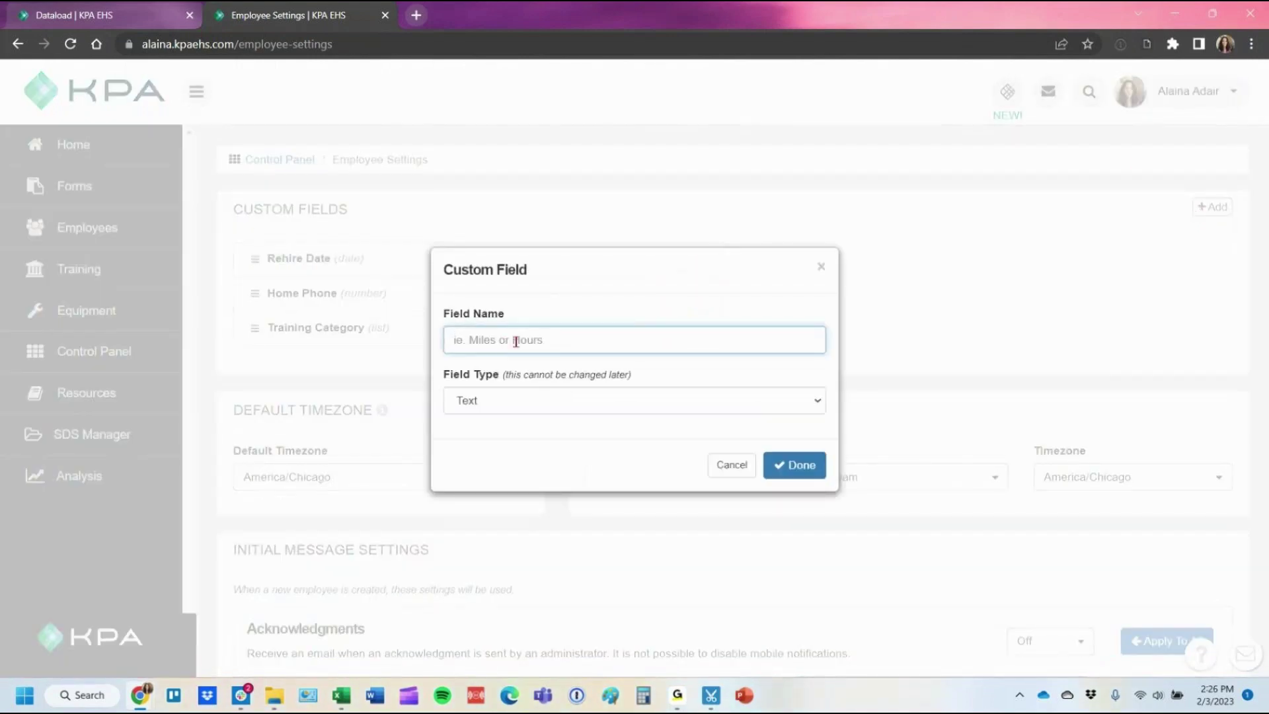
{"action": "type", "text": "Region"}
Make Region a List-type field using the Regions list, and save the employee settings.
{"action": "left_click", "coordinate": [506, 400]}
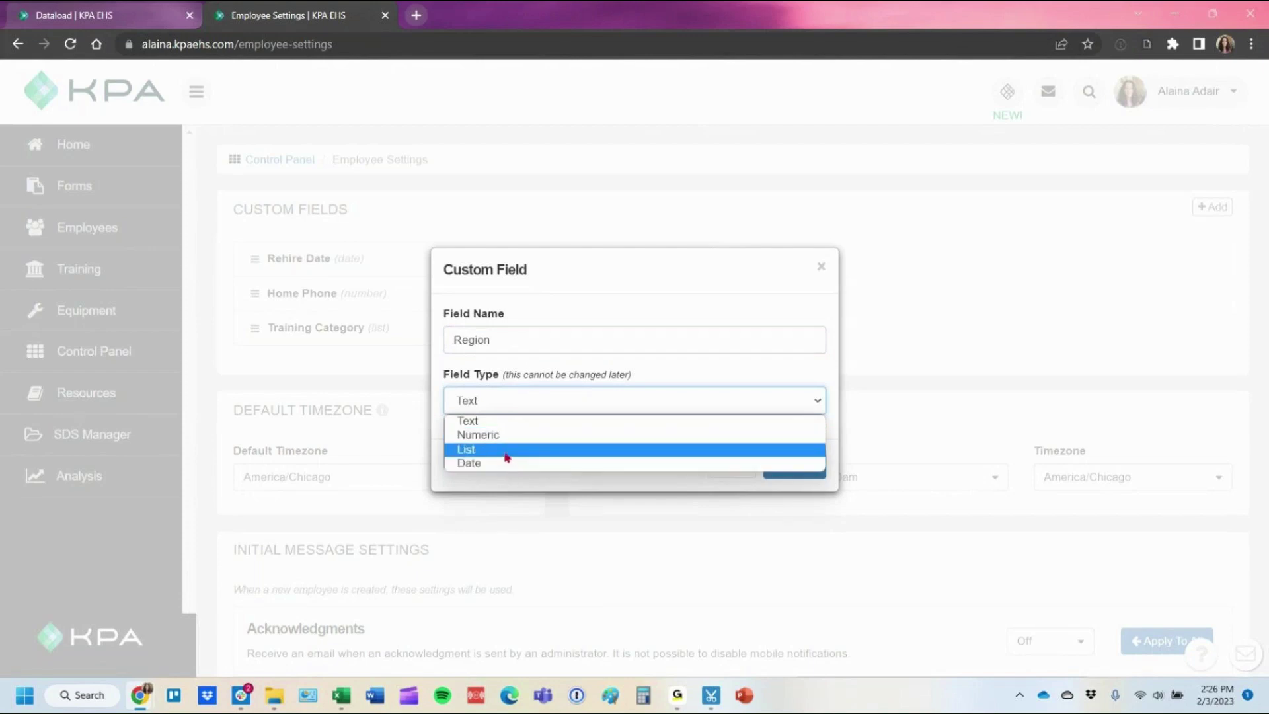
{"action": "left_click", "coordinate": [506, 450]}
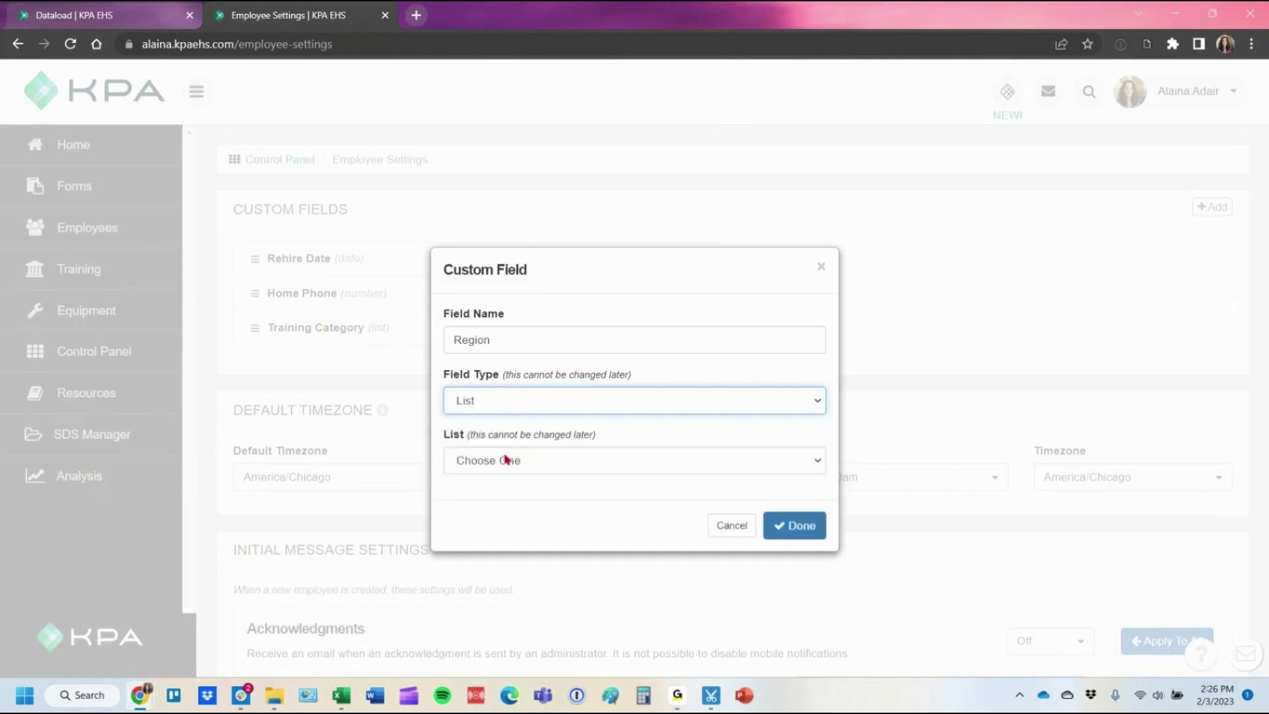
{"action": "left_click", "coordinate": [507, 459]}
{"action": "left_click", "coordinate": [518, 511]}
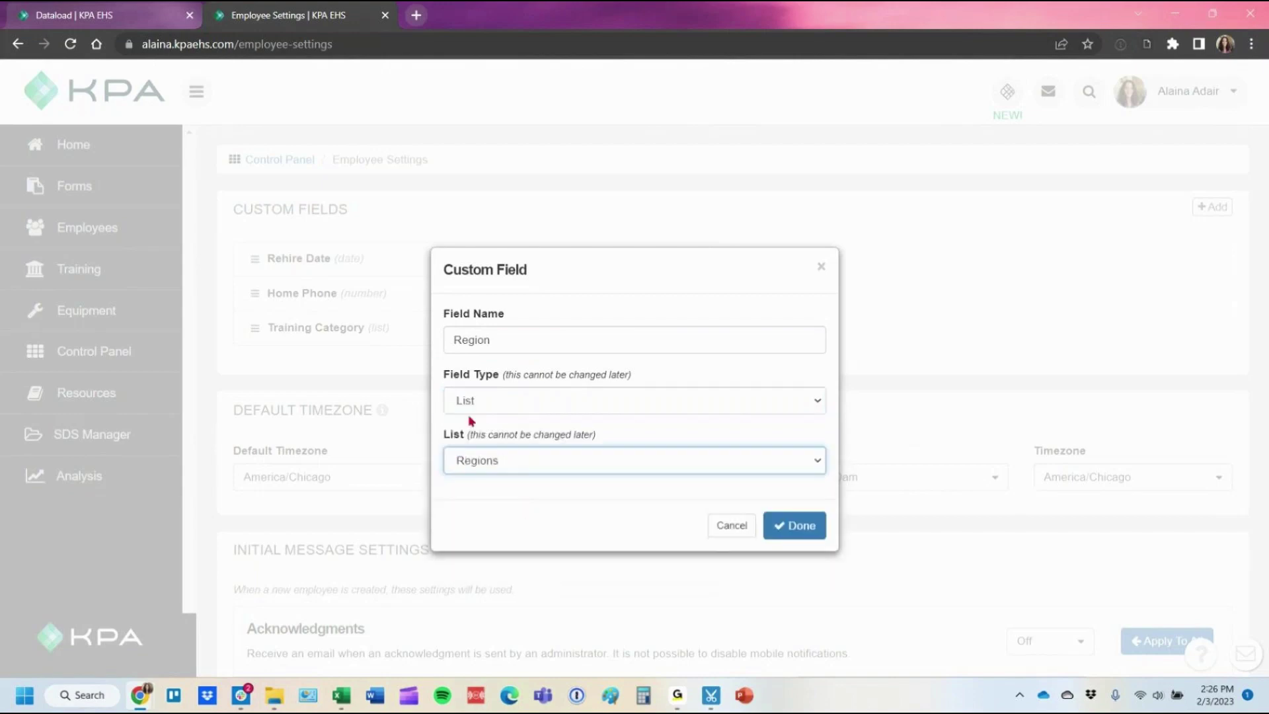
{"action": "left_click", "coordinate": [779, 527]}
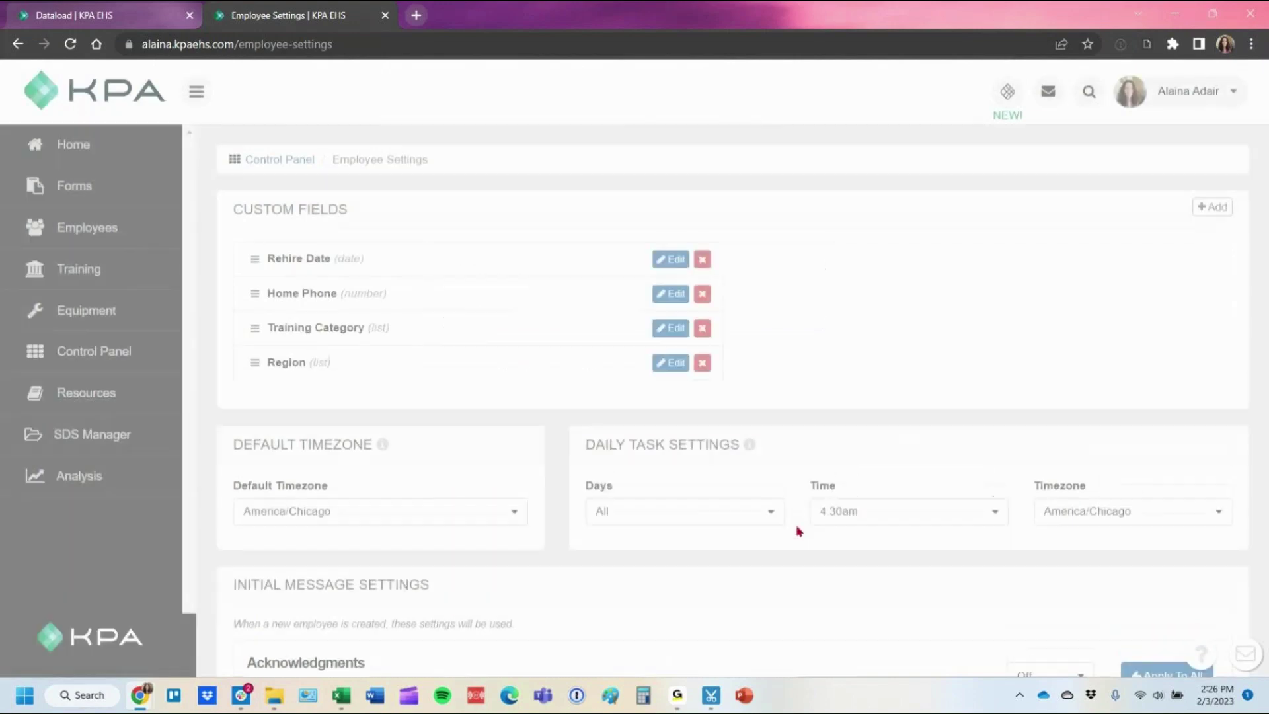
{"action": "scroll", "coordinate": [405, 552], "scroll_direction": "down", "scroll_amount": 6}
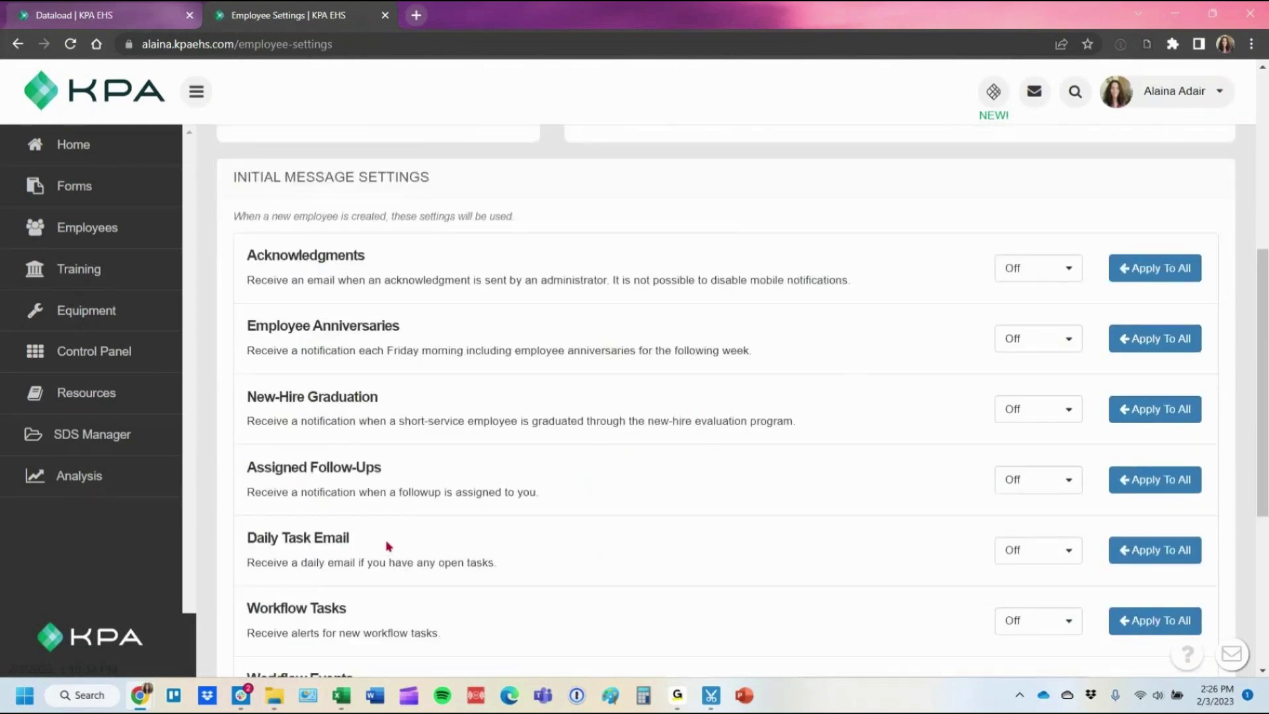
{"action": "scroll", "coordinate": [389, 546], "scroll_direction": "down", "scroll_amount": 5}
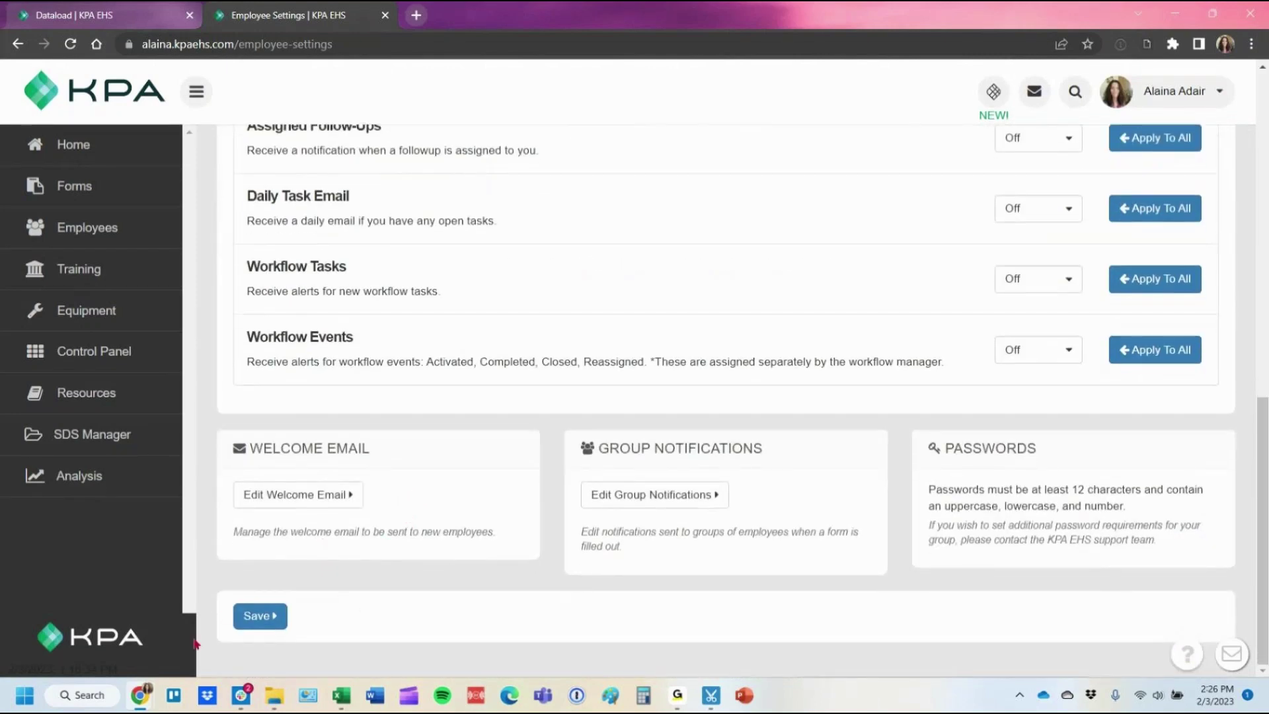
{"action": "left_click", "coordinate": [260, 616]}
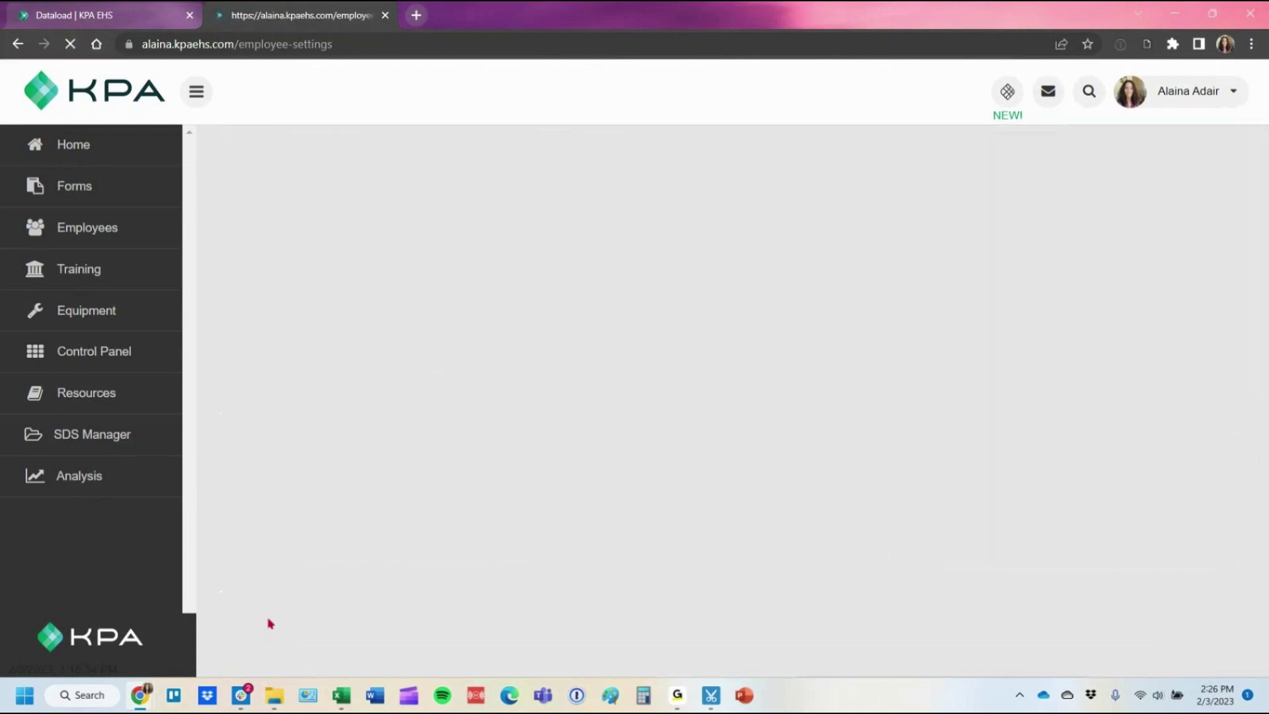
Open your own profile and find the Region field.
{"action": "left_click", "coordinate": [1132, 106]}
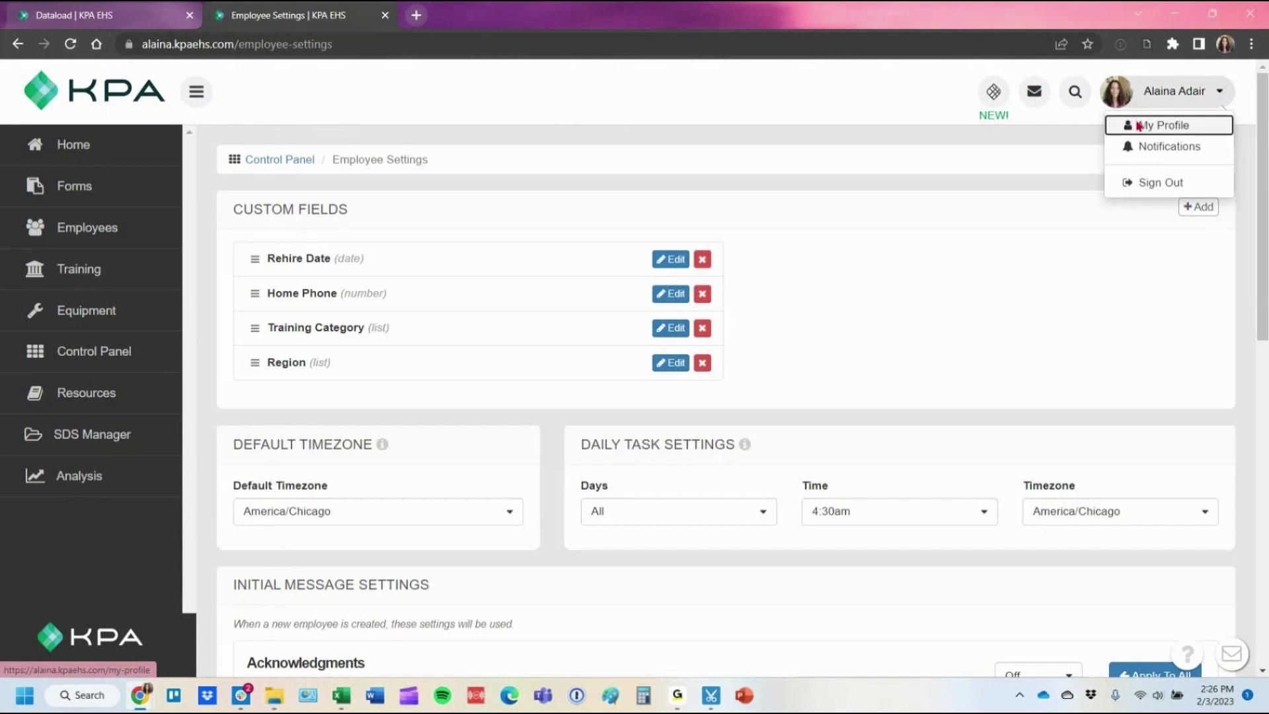
{"action": "left_click", "coordinate": [1137, 125]}
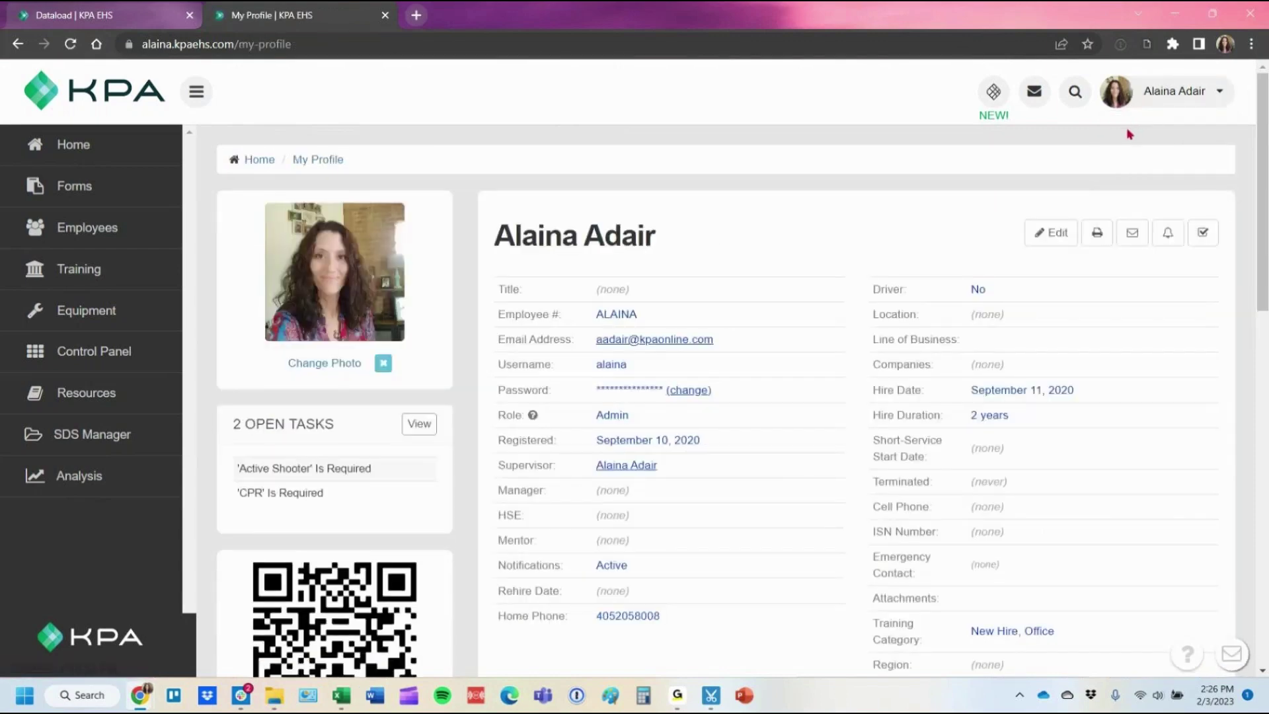
{"action": "scroll", "coordinate": [875, 518], "scroll_direction": "down", "scroll_amount": 2}
{"action": "triple_click", "coordinate": [924, 501]}
{"action": "double_click", "coordinate": [896, 500]}
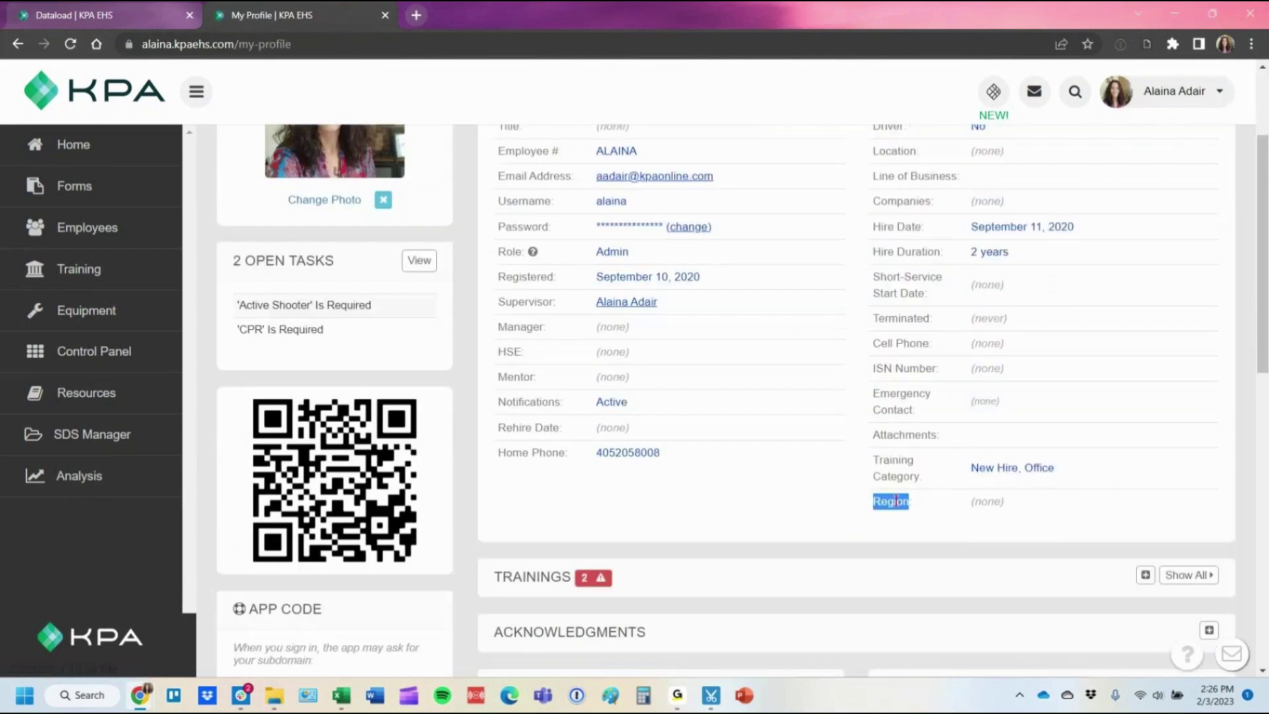
{"action": "scroll", "coordinate": [1168, 510], "scroll_direction": "up", "scroll_amount": 3}
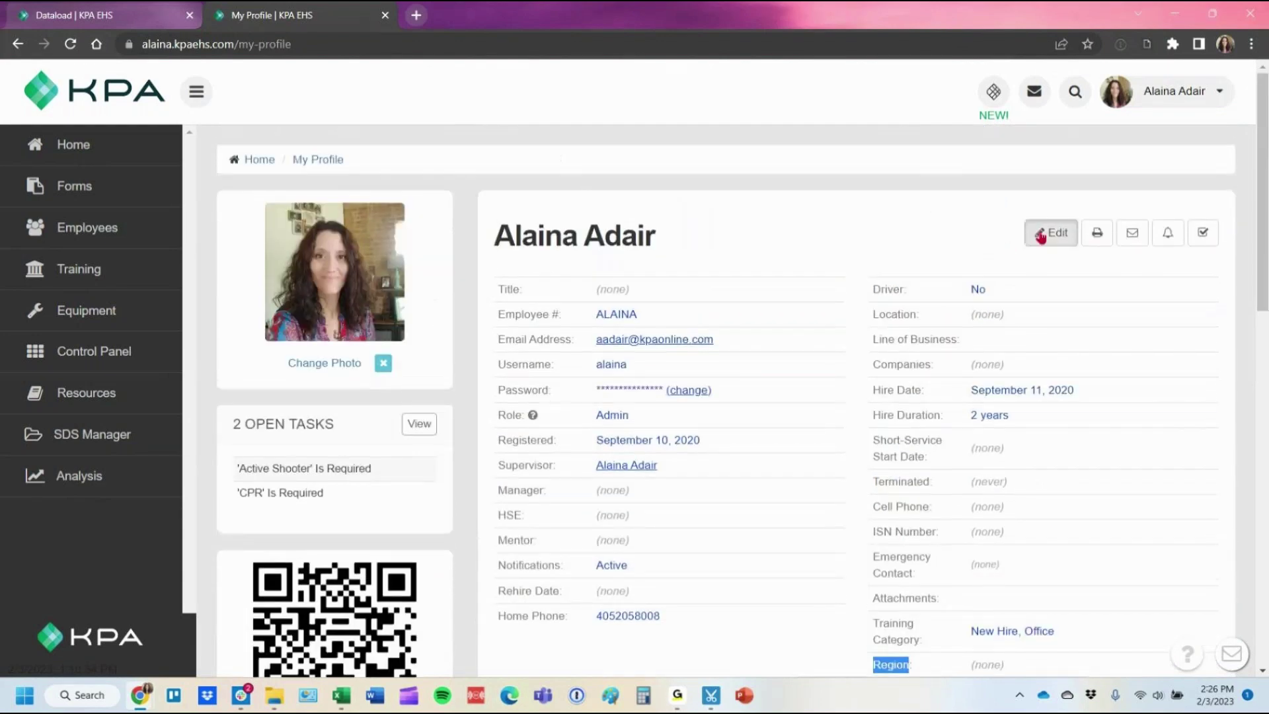
Edit the profile to view the Region dropdown choices, then open the Dataloads list.
{"action": "left_click", "coordinate": [1040, 235]}
{"action": "scroll", "coordinate": [969, 415], "scroll_direction": "down", "scroll_amount": 3}
{"action": "scroll", "coordinate": [970, 416], "scroll_direction": "down", "scroll_amount": 3}
{"action": "left_click", "coordinate": [1041, 346]}
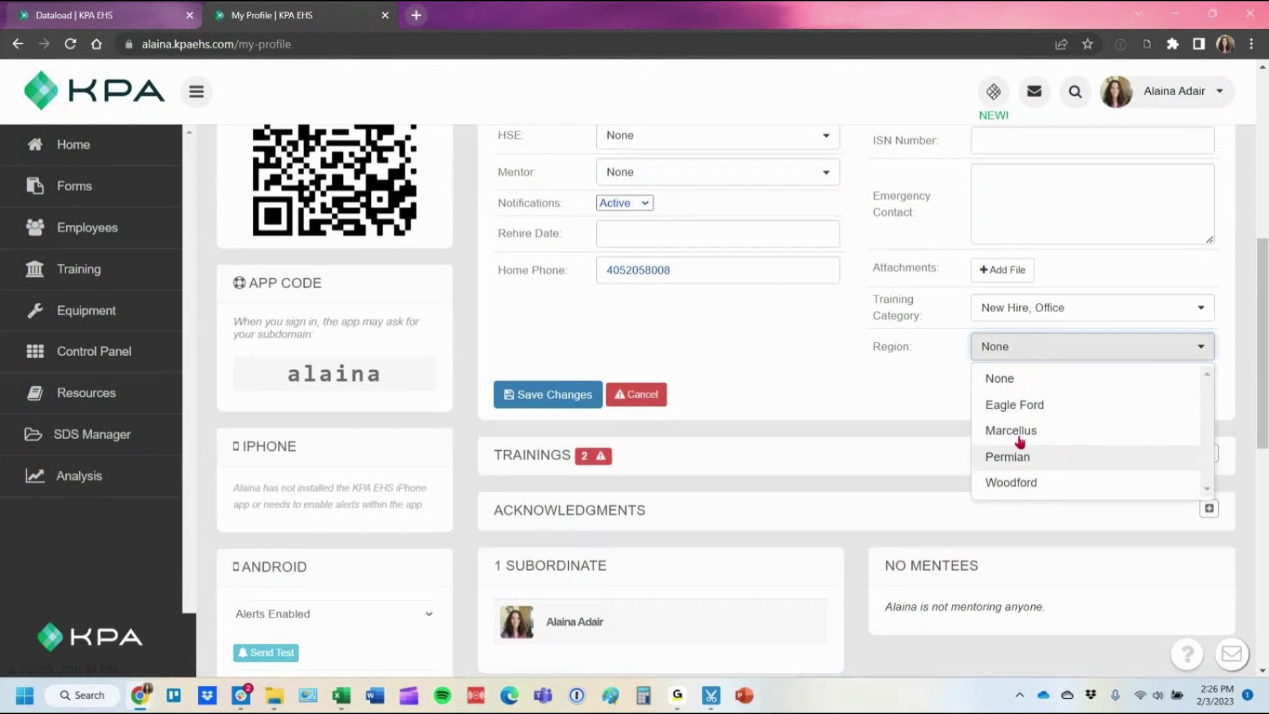
{"action": "scroll", "coordinate": [788, 383], "scroll_direction": "up", "scroll_amount": 5}
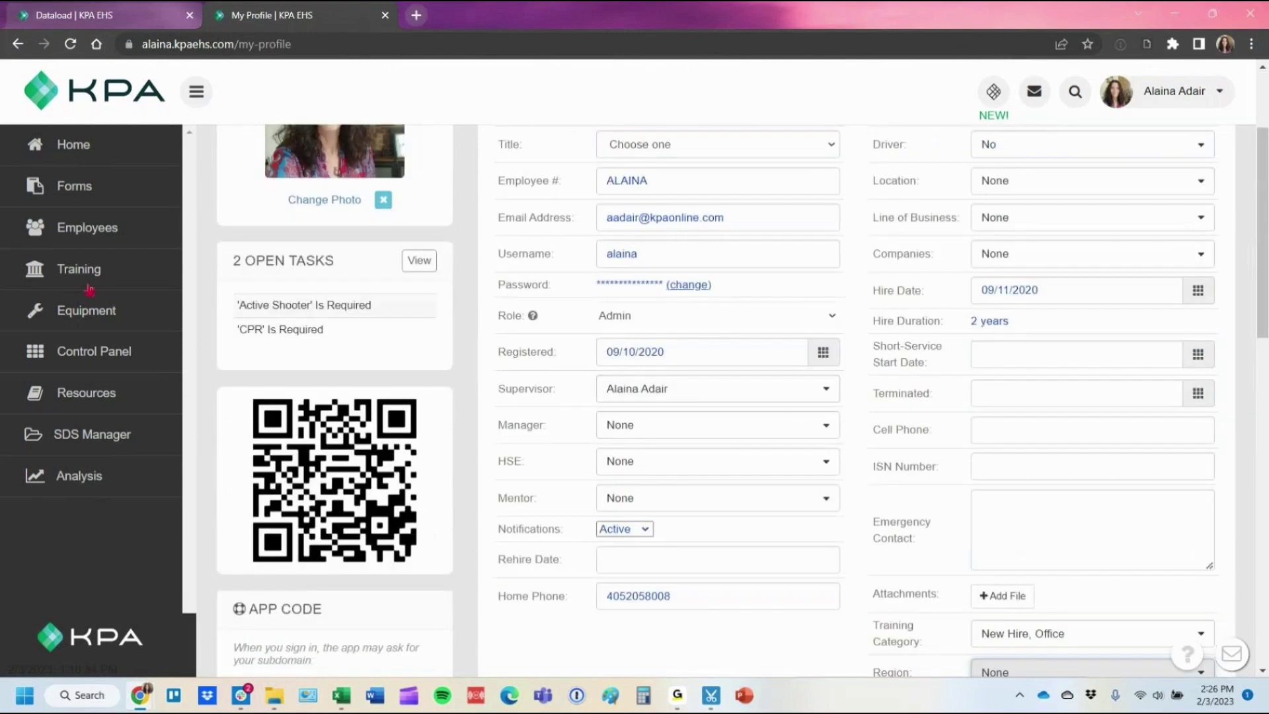
{"action": "left_click", "coordinate": [74, 365]}
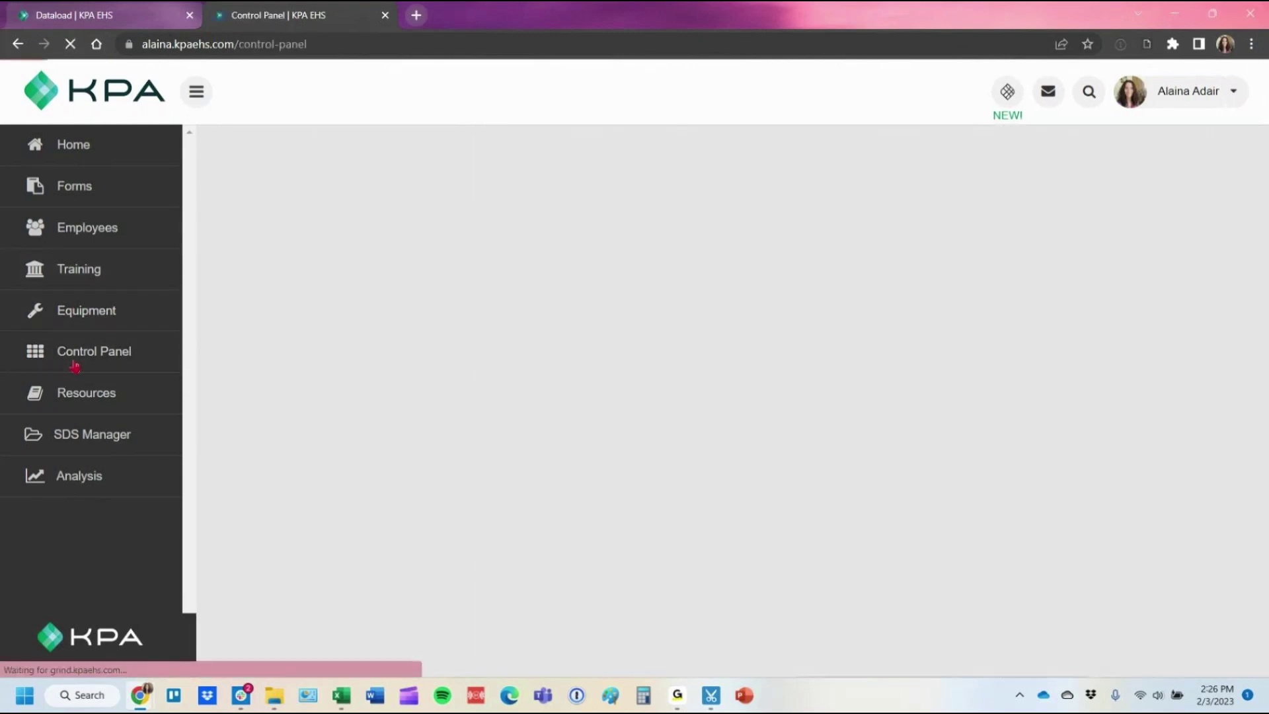
{"action": "left_click", "coordinate": [957, 517]}
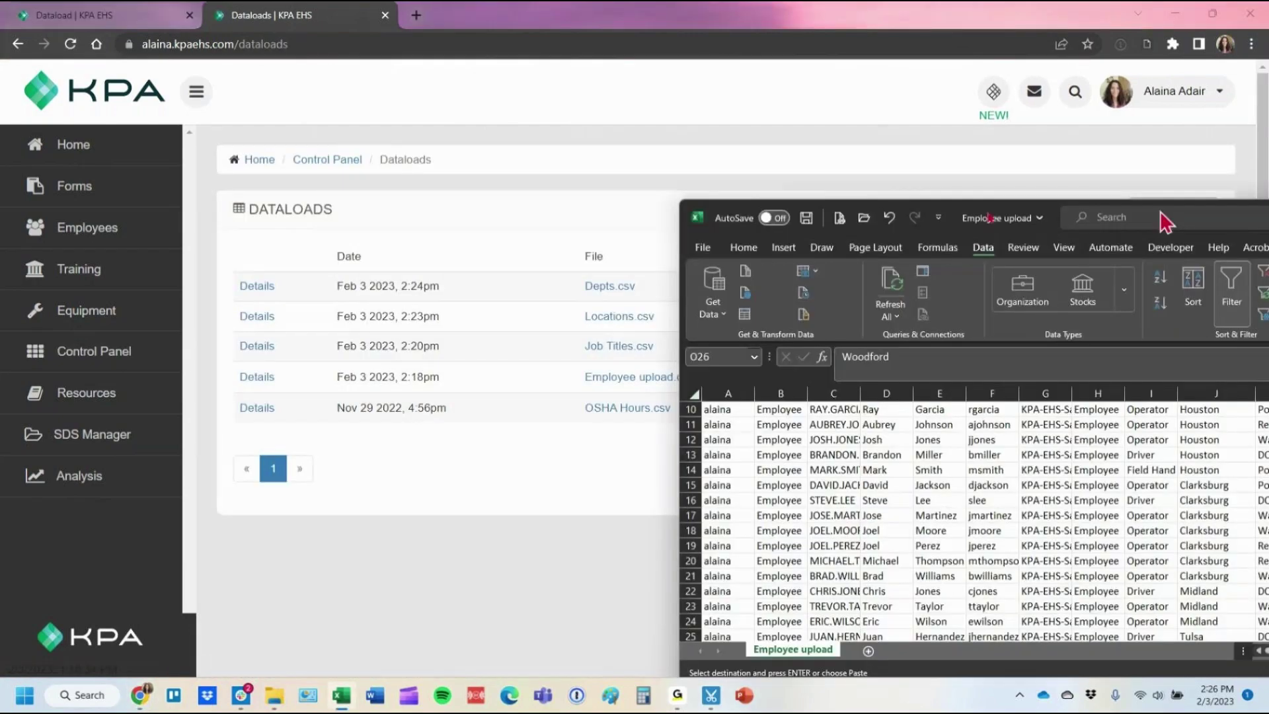
Sort the employee rows by FieldOfficeCode A to Z.
{"action": "scroll", "coordinate": [733, 329], "scroll_direction": "up", "scroll_amount": 3}
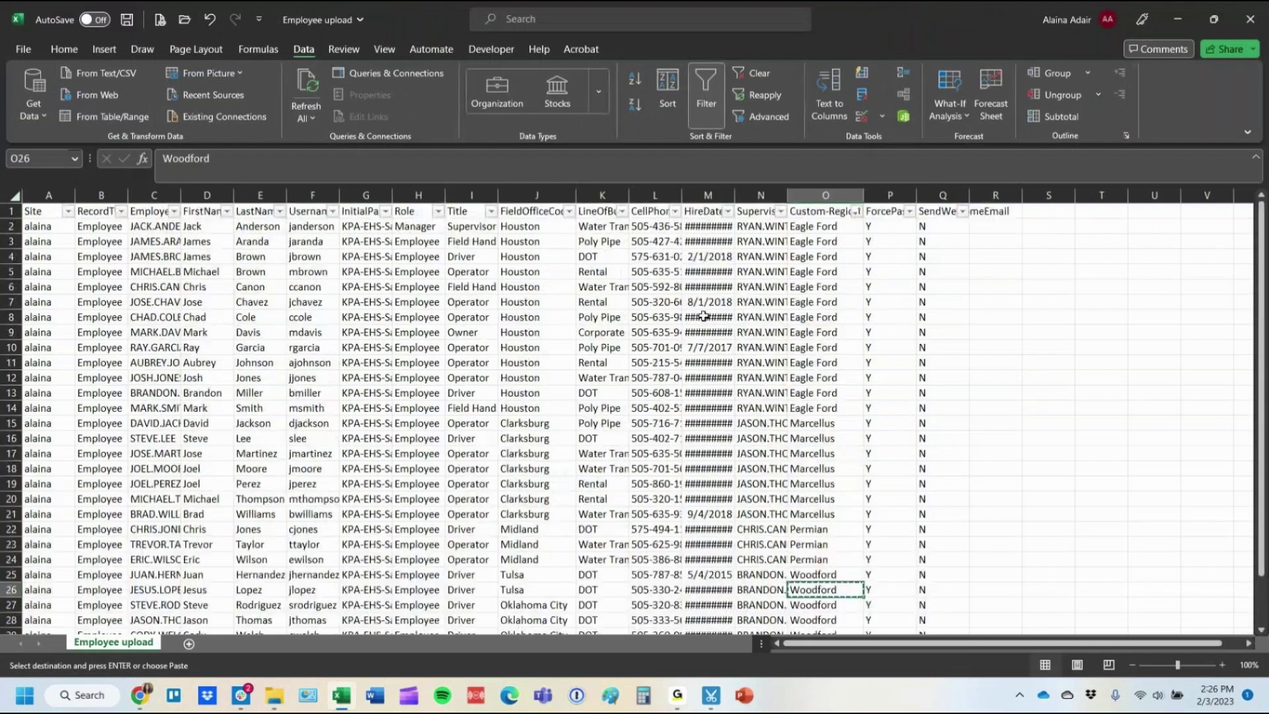
{"action": "left_click_drag", "start_coordinate": [576, 196], "coordinate": [588, 196]}
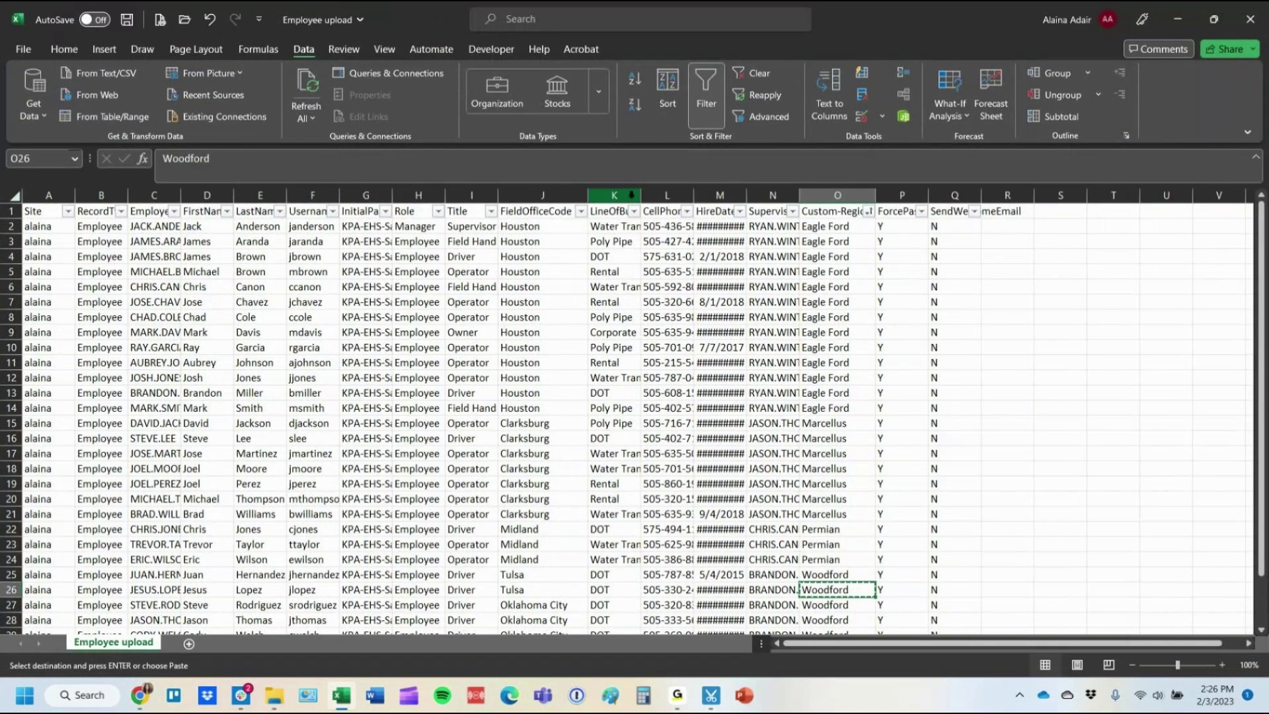
{"action": "double_click", "coordinate": [640, 195]}
{"action": "left_click", "coordinate": [575, 211]}
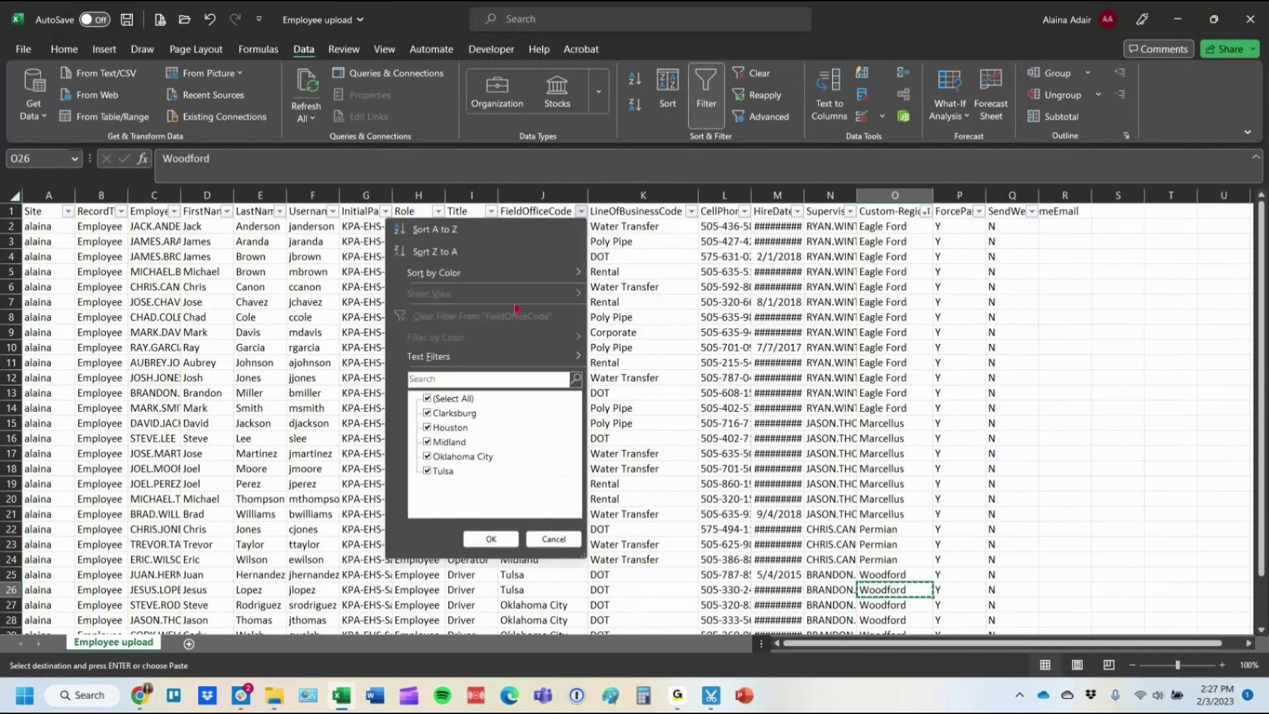
{"action": "left_click", "coordinate": [463, 226]}
Insert a helper column K with =UPPER(J2) filled down the rows.
{"action": "right_click", "coordinate": [634, 192]}
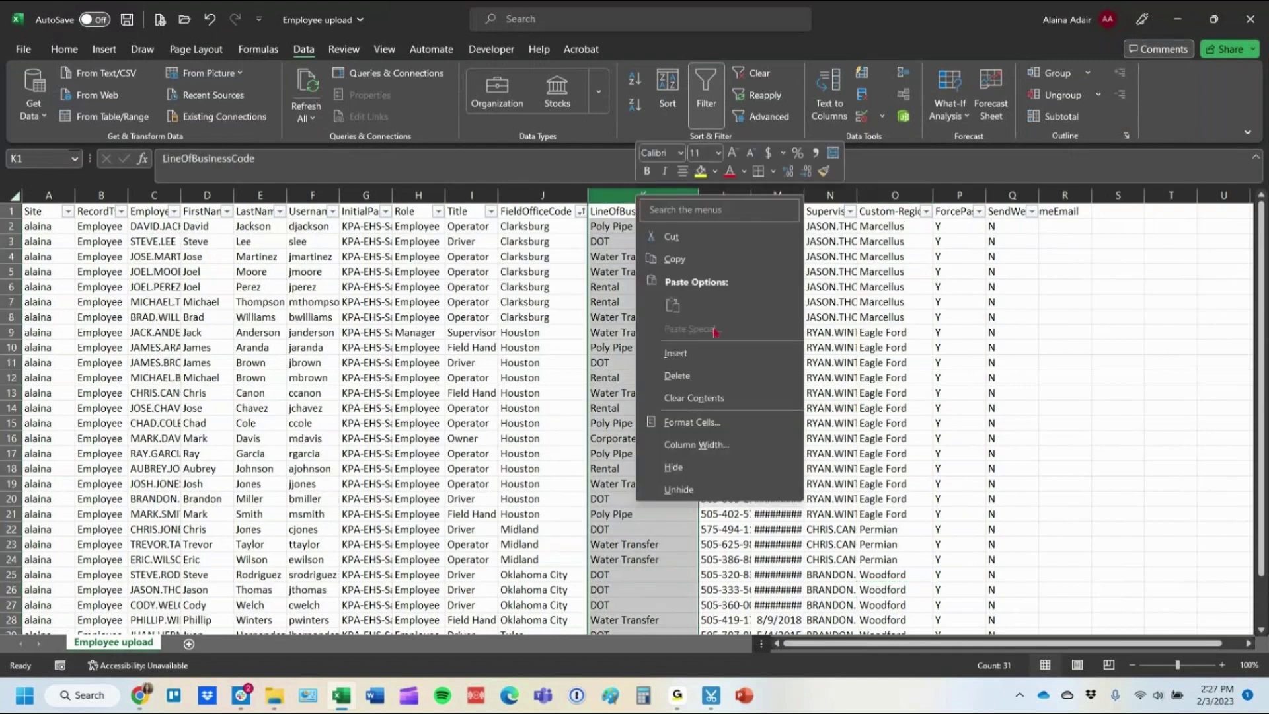
{"action": "left_click", "coordinate": [714, 353]}
{"action": "left_click", "coordinate": [610, 230]}
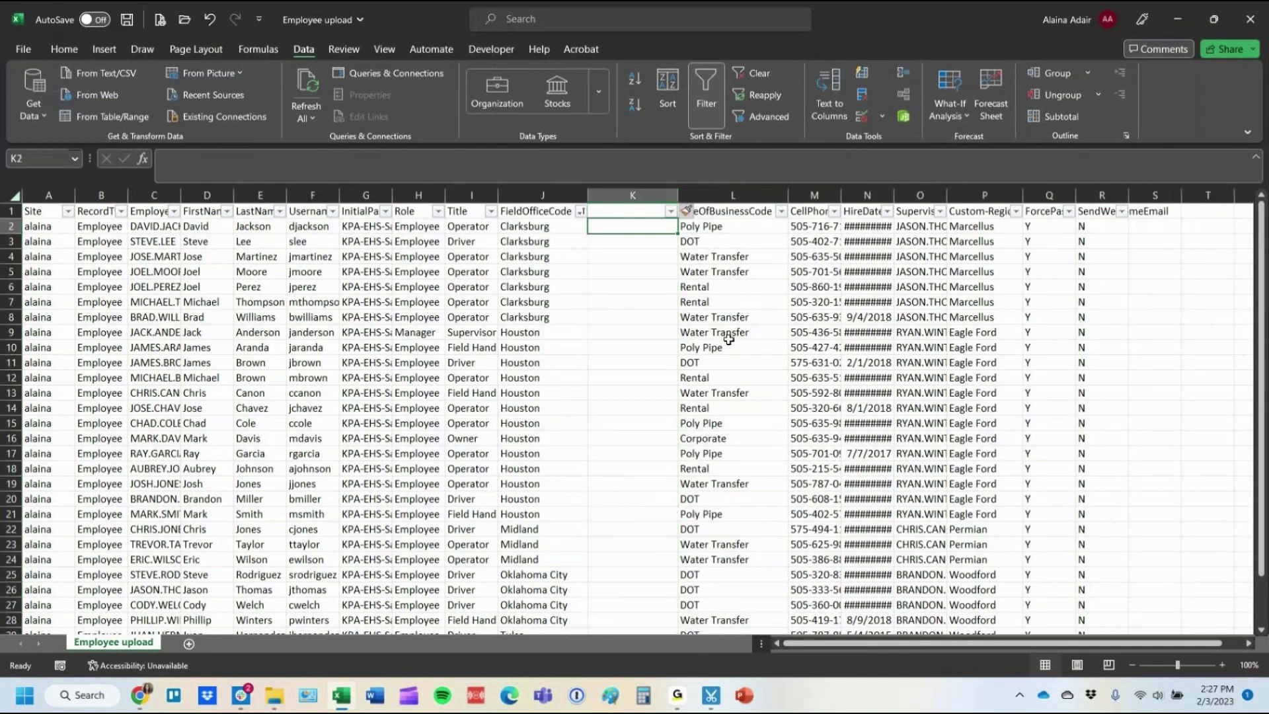
{"action": "type", "text": "=upper("}
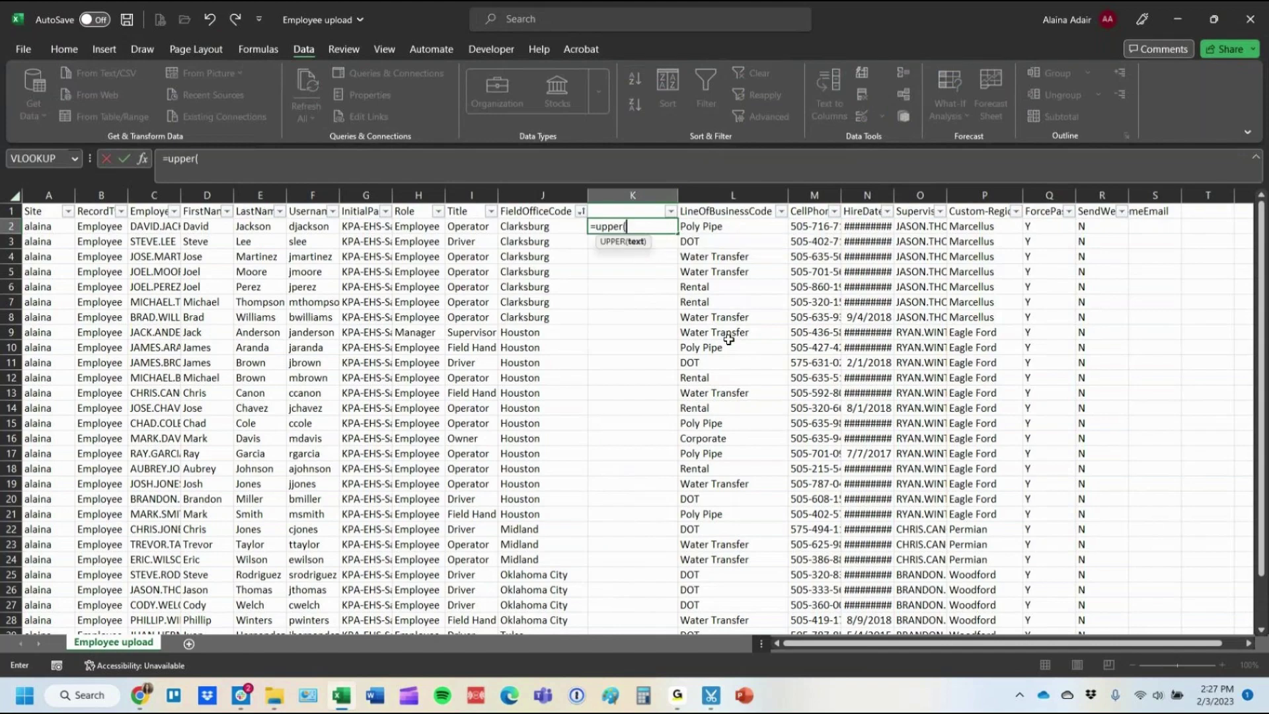
{"action": "key", "text": "Left"}
{"action": "key", "text": "Return"}
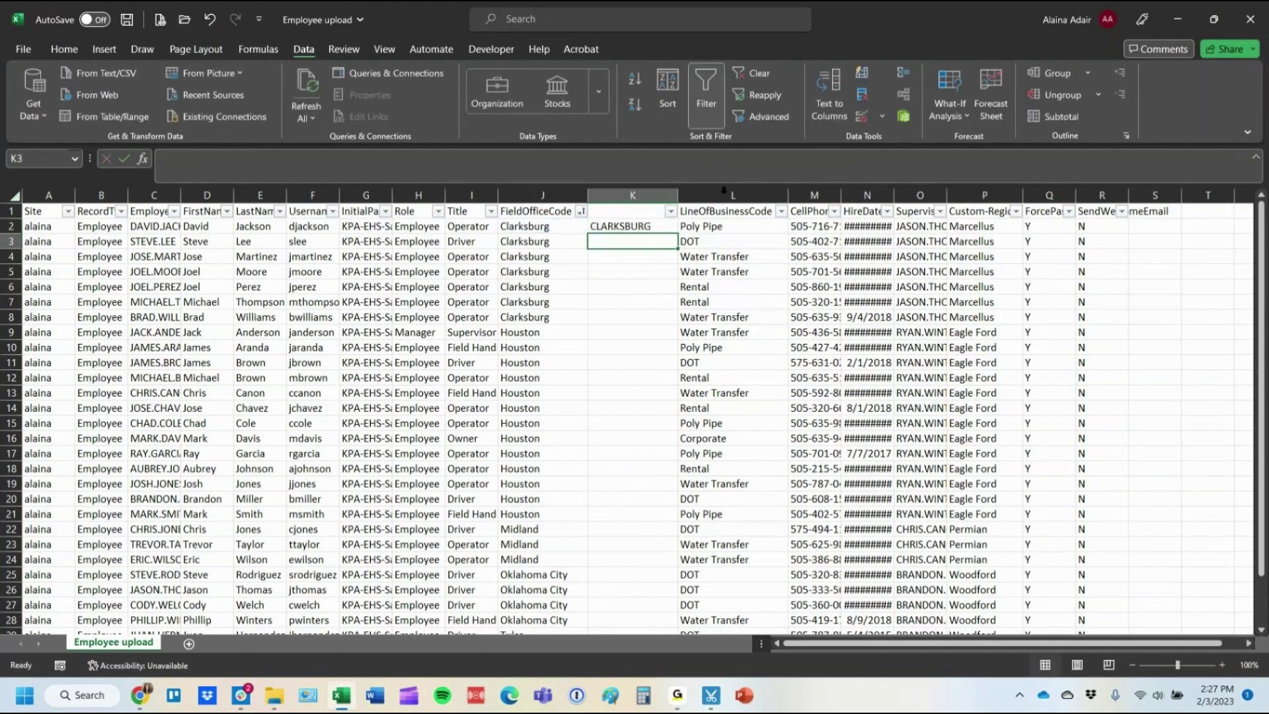
{"action": "left_click", "coordinate": [628, 226]}
{"action": "double_click", "coordinate": [676, 231]}
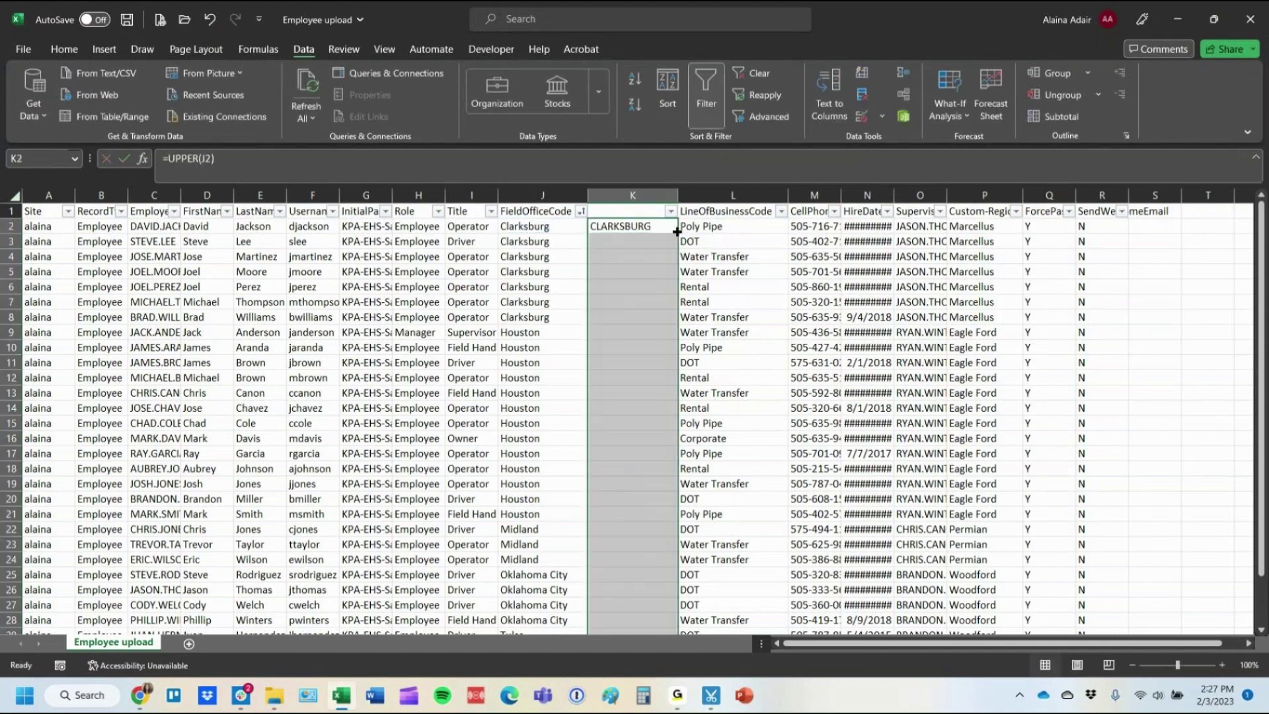
Paste the uppercase results K2:K31 as values into column J, then delete helper column K.
{"action": "key", "text": "ctrl+shift+Down"}
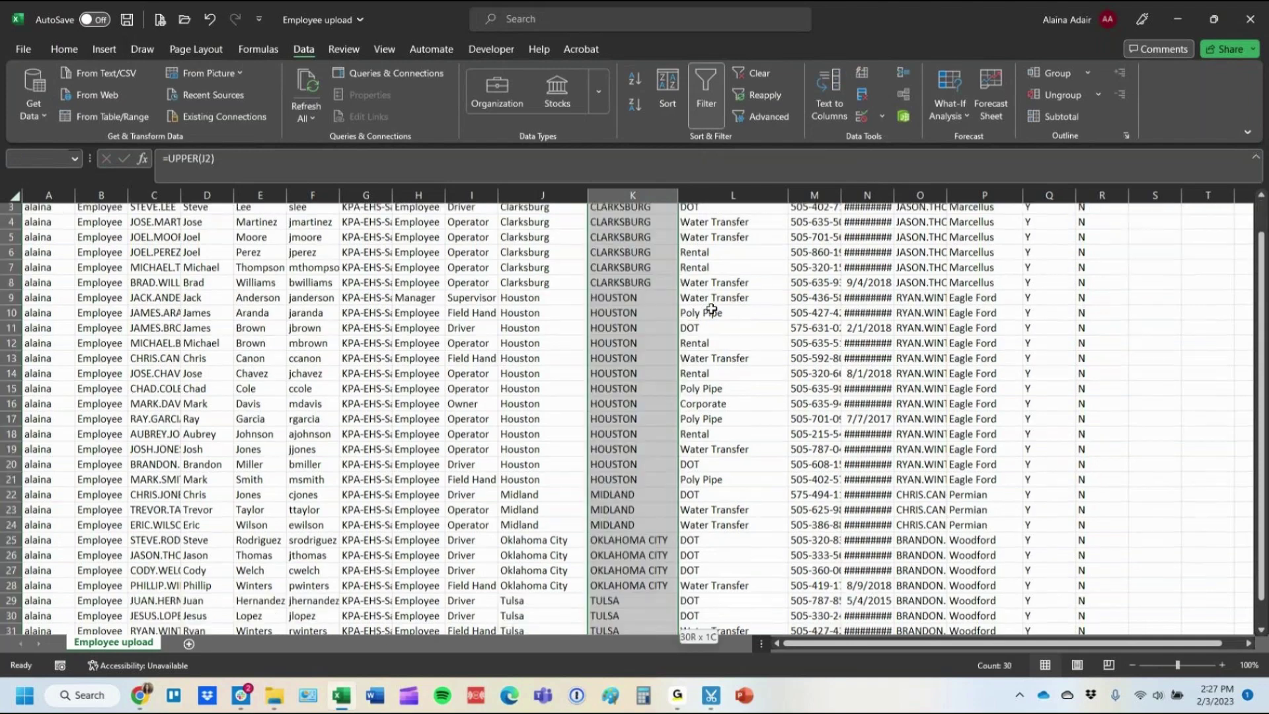
{"action": "key", "text": "ctrl+c"}
{"action": "scroll", "coordinate": [652, 320], "scroll_direction": "up", "scroll_amount": 1}
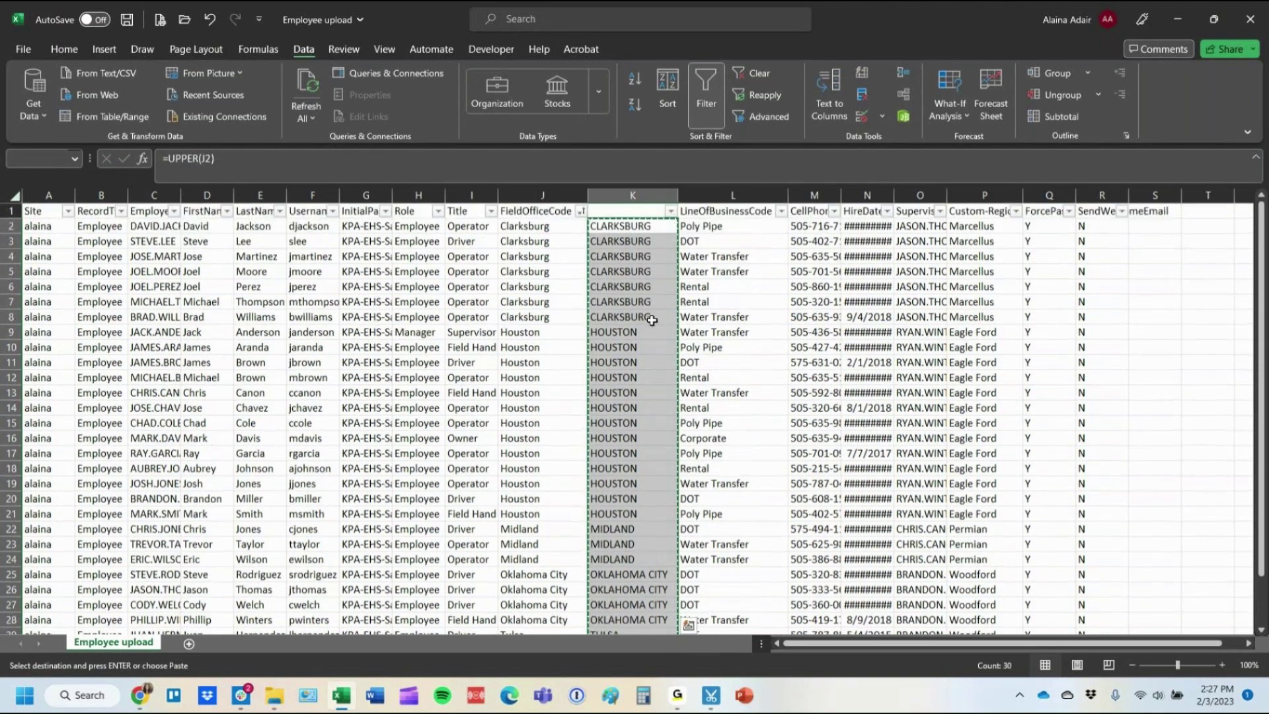
{"action": "left_click", "coordinate": [526, 226]}
{"action": "right_click", "coordinate": [529, 227]}
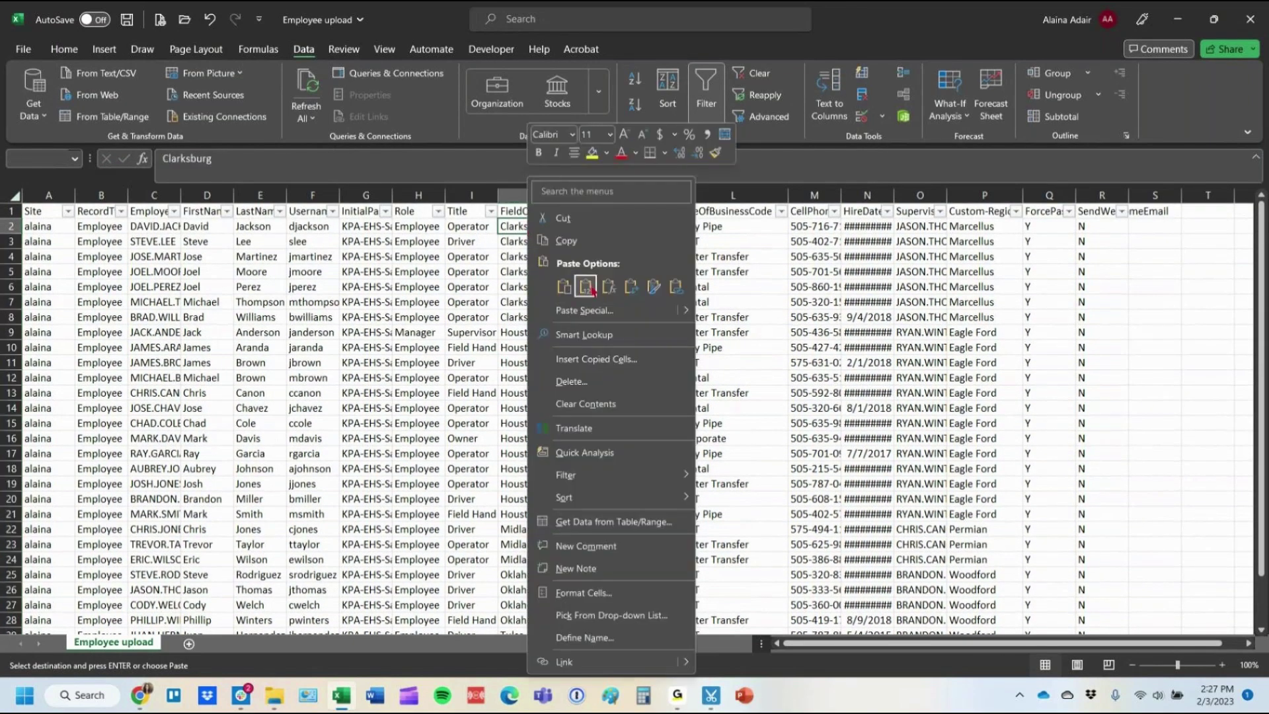
{"action": "left_click", "coordinate": [586, 286]}
{"action": "left_click", "coordinate": [624, 211]}
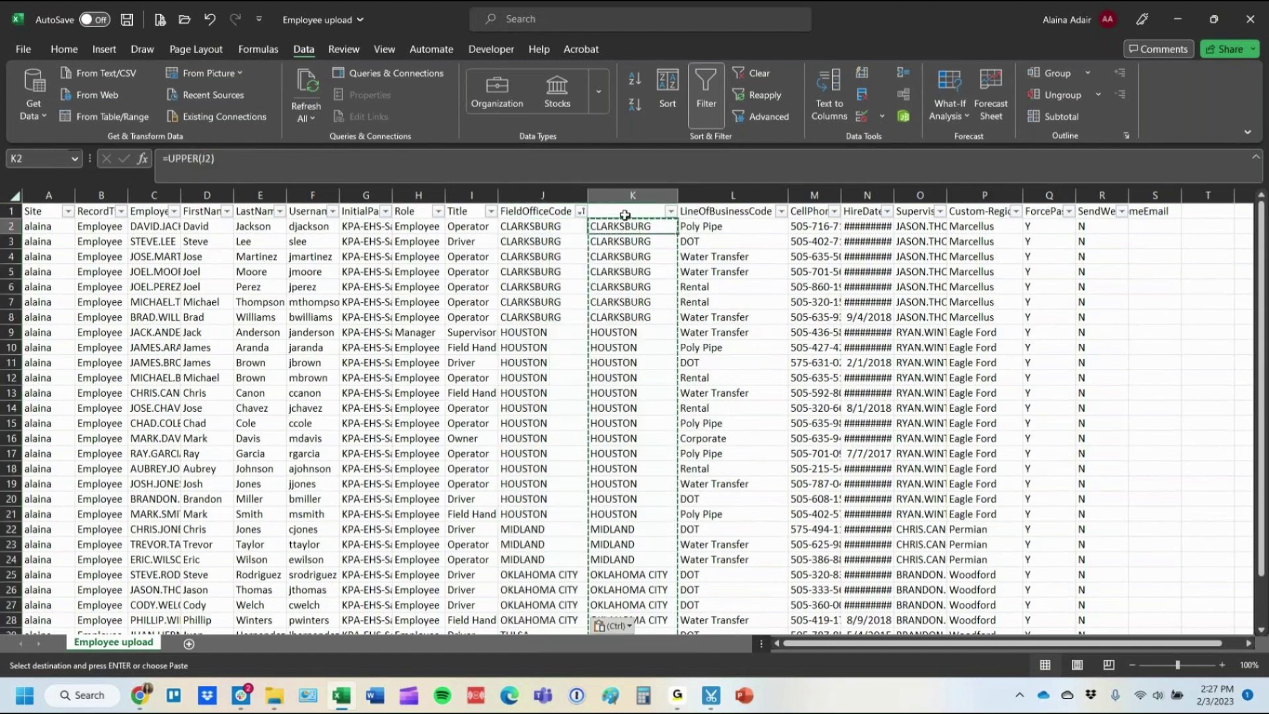
{"action": "left_click", "coordinate": [632, 195]}
{"action": "right_click", "coordinate": [633, 196]}
{"action": "left_click", "coordinate": [670, 381]}
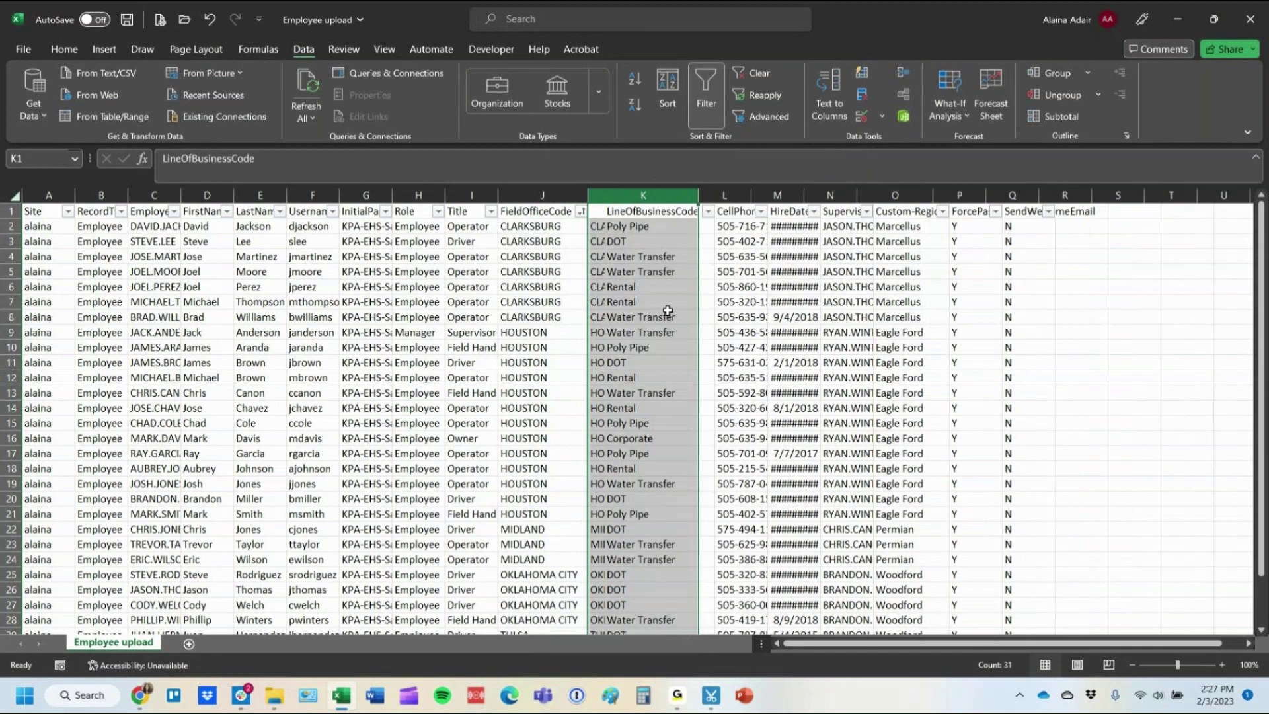
Sort rows by LineOfBusinessCode A to Z and enter COR for the Corporate entry.
{"action": "left_click", "coordinate": [632, 226]}
{"action": "left_click", "coordinate": [690, 210]}
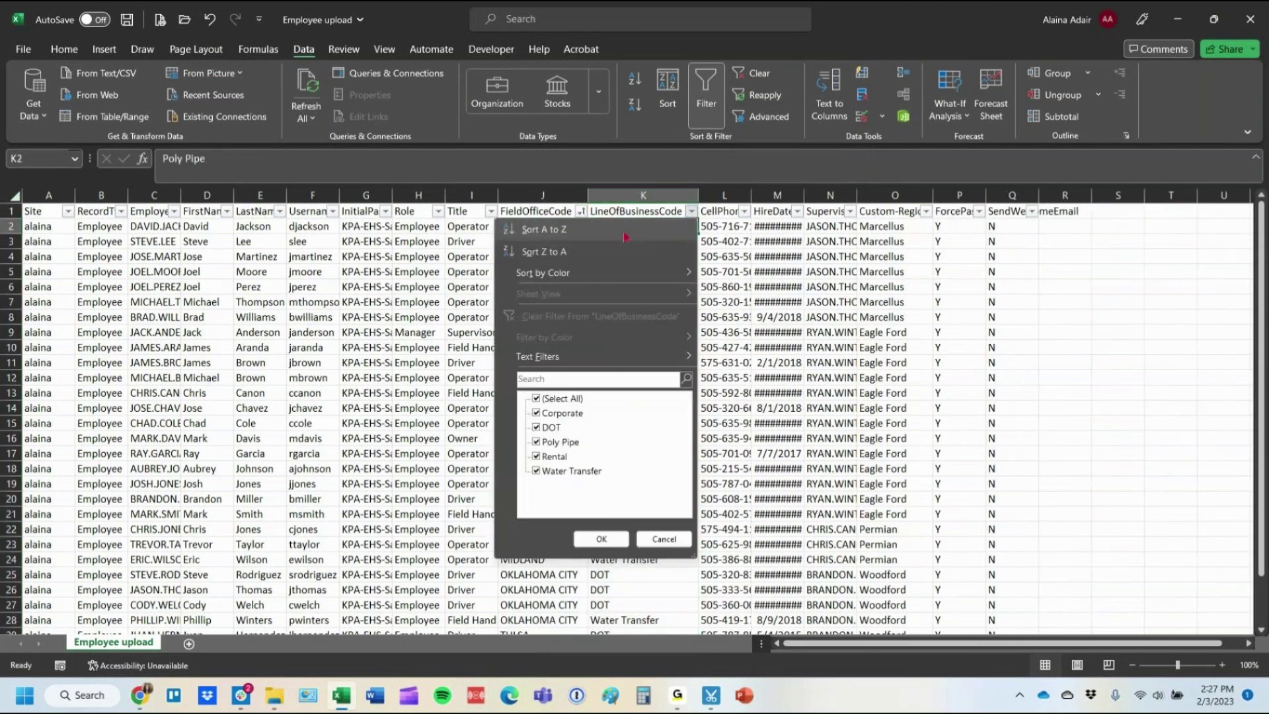
{"action": "left_click", "coordinate": [625, 231]}
{"action": "type", "text": "COR"}
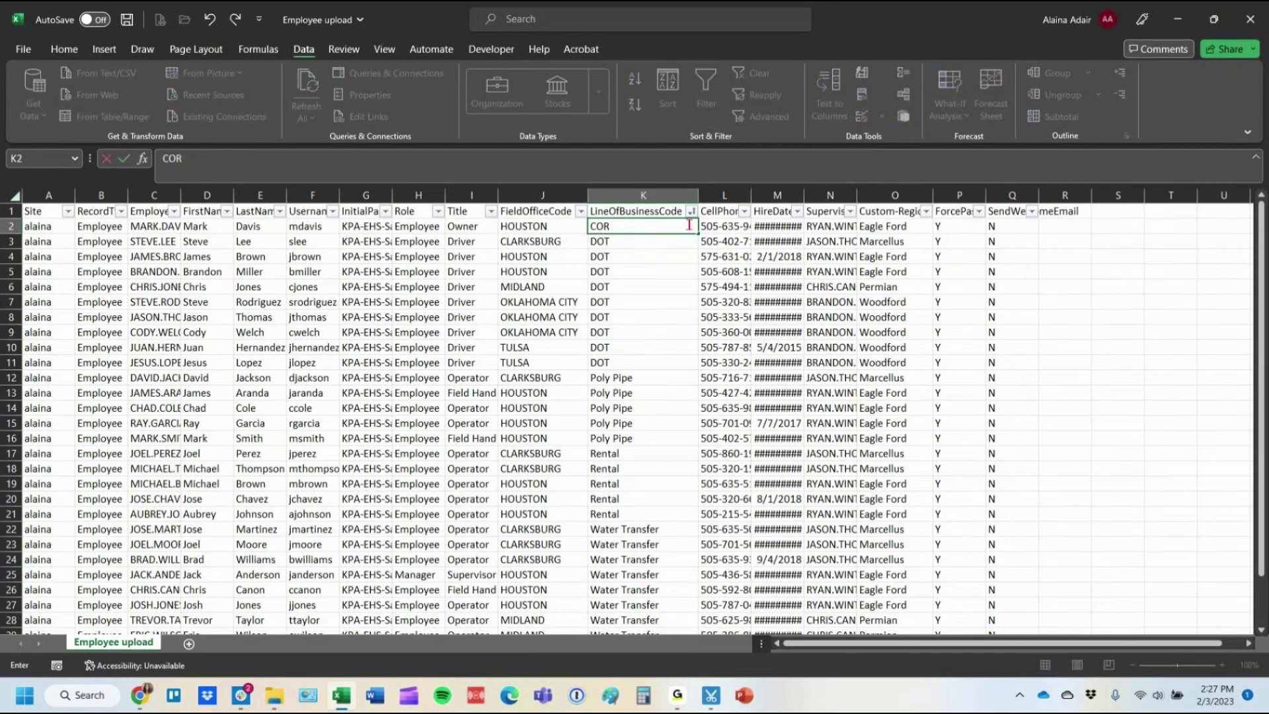
{"action": "key", "text": "Return"}
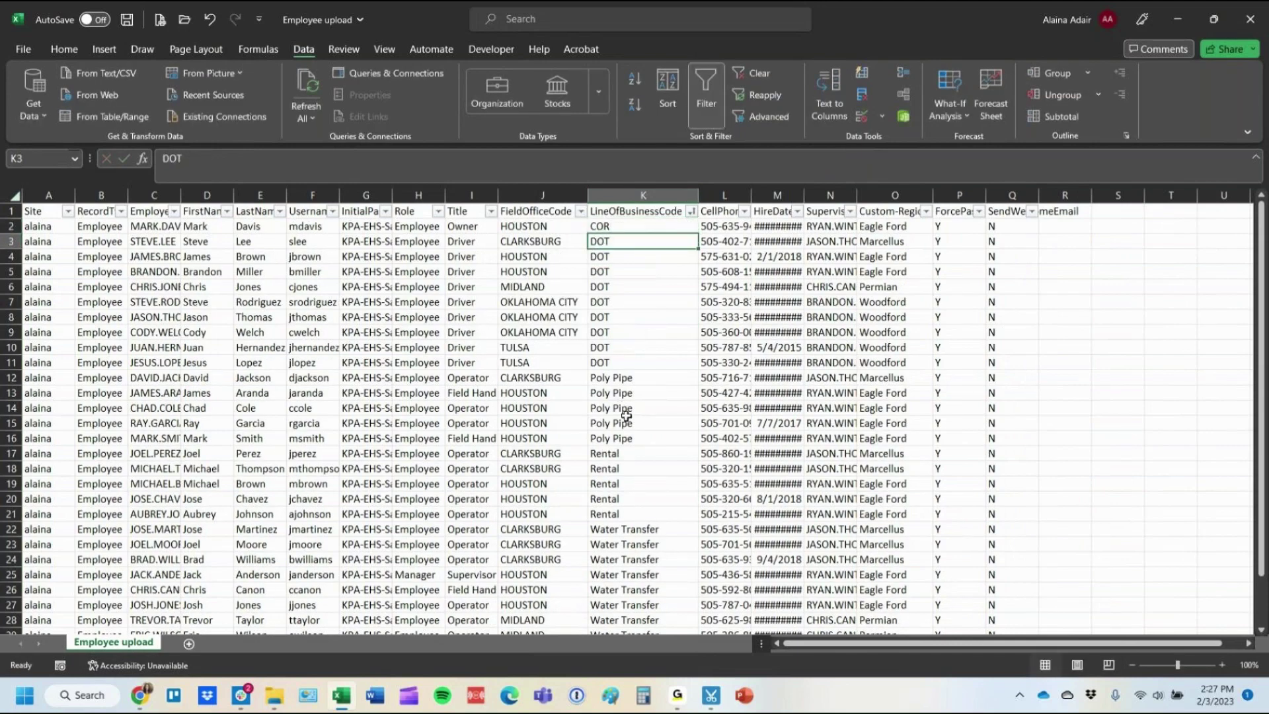
Replace the Poly Pipe line-of-business entries with the code PP.
{"action": "left_click", "coordinate": [650, 378]}
{"action": "type", "text": "PP"}
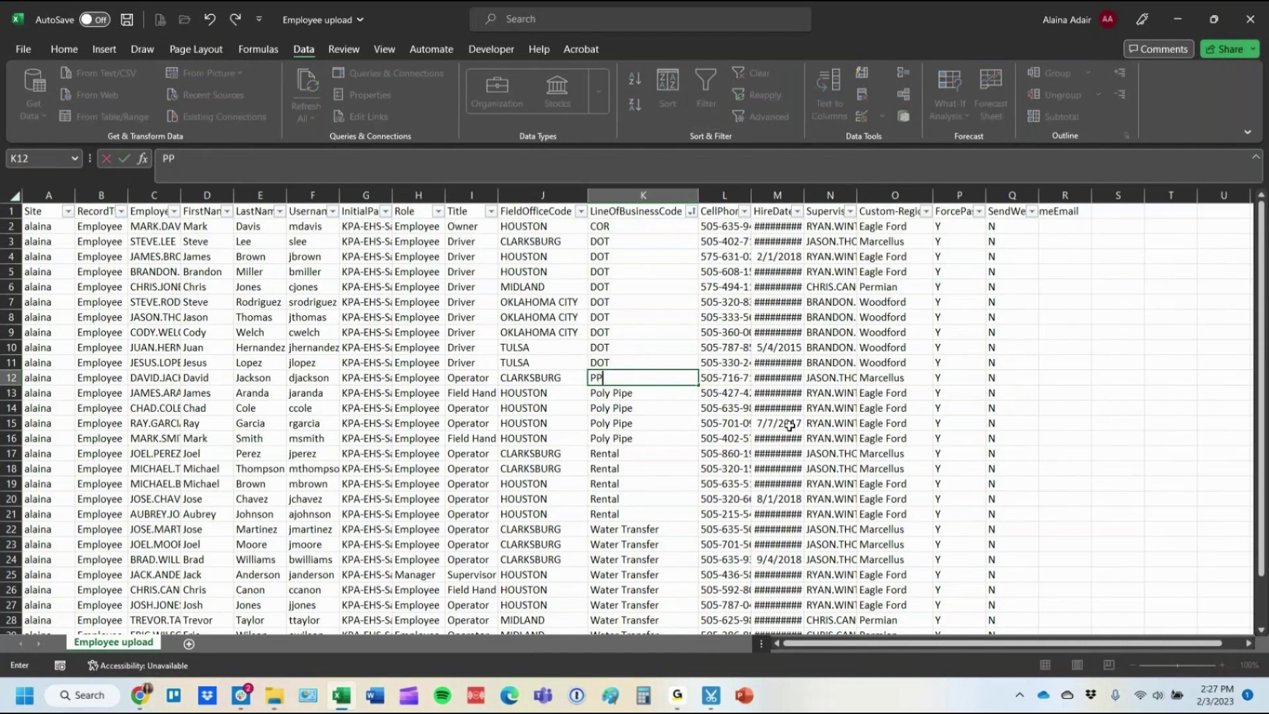
{"action": "key", "text": "Return"}
{"action": "left_click", "coordinate": [628, 378]}
{"action": "key", "text": "ctrl+c"}
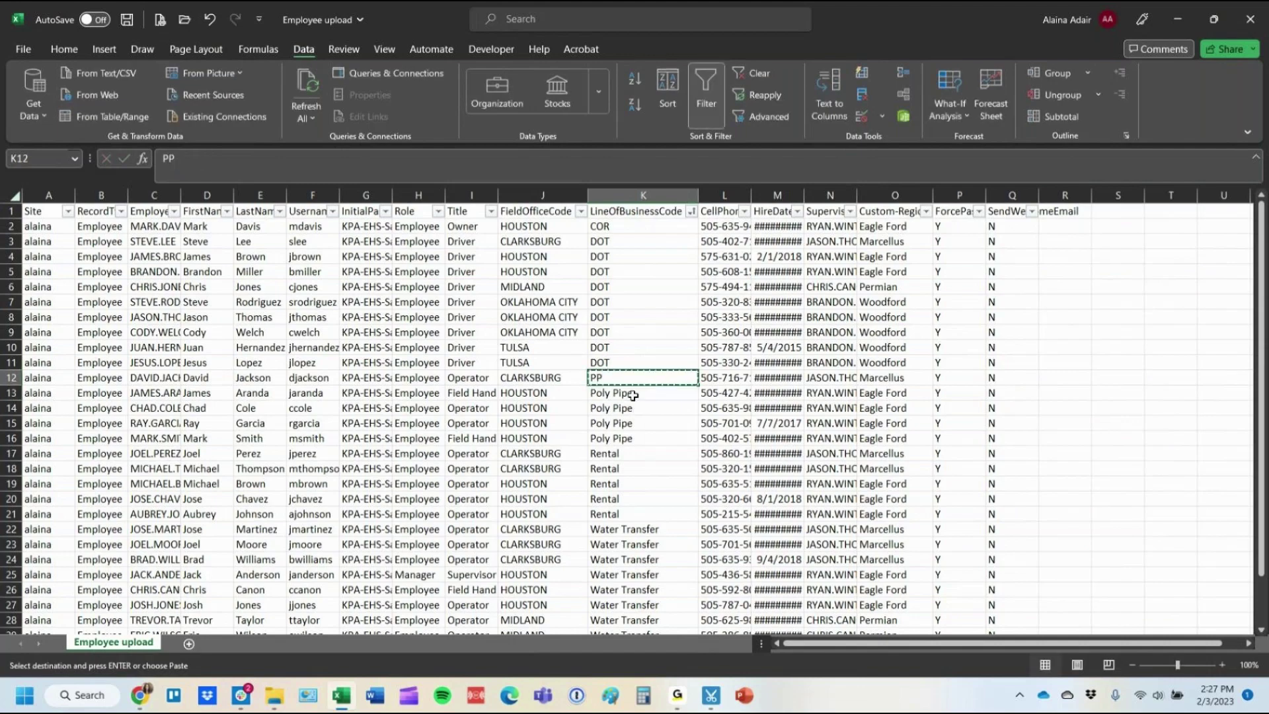
{"action": "left_click_drag", "start_coordinate": [628, 392], "coordinate": [605, 436]}
{"action": "key", "text": "Return"}
{"action": "left_click", "coordinate": [625, 452]}
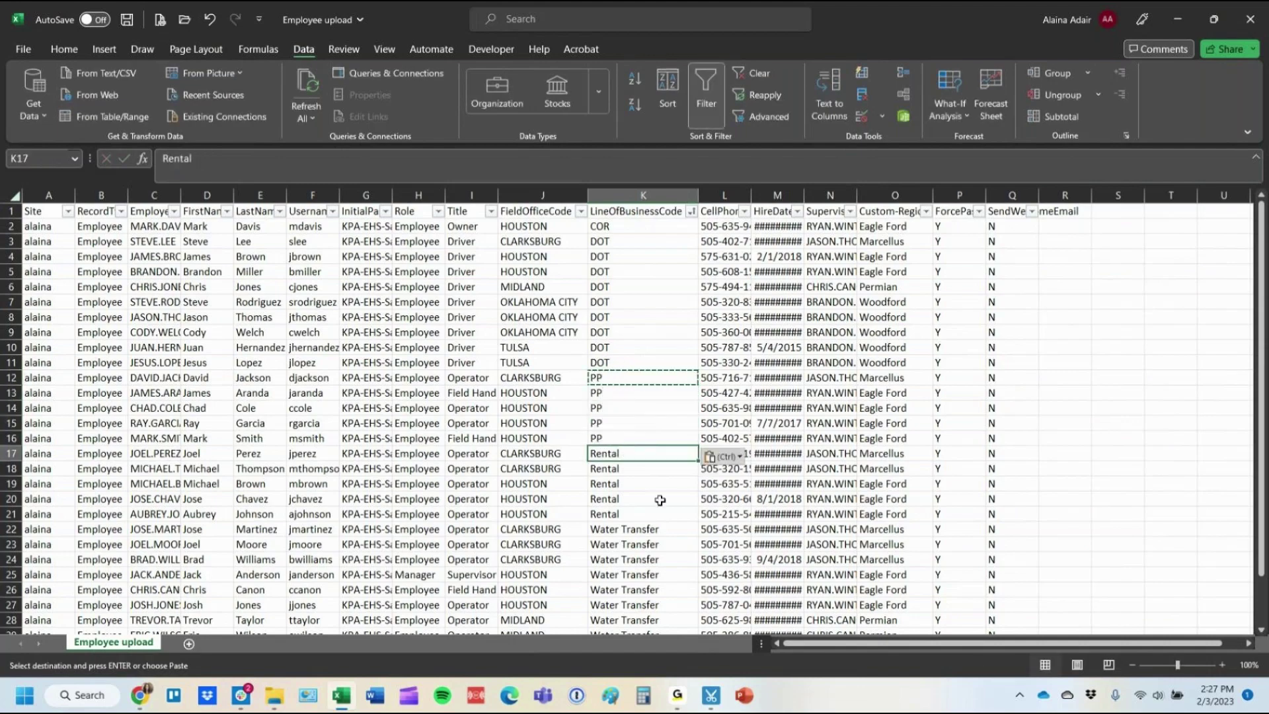
Replace the Rental entries in K17:K21 with the code REN.
{"action": "type", "text": "REN"}
{"action": "key", "text": "Delete"}
{"action": "key", "text": "Return"}
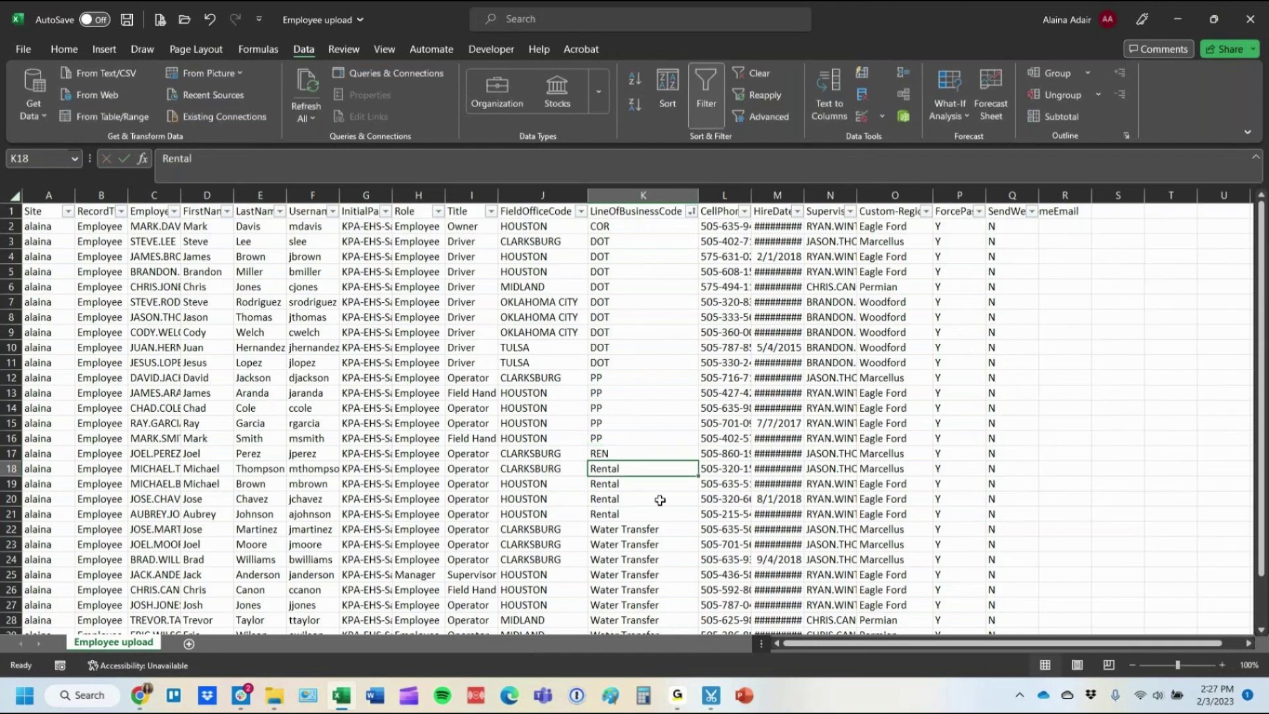
{"action": "left_click", "coordinate": [622, 456]}
{"action": "key", "text": "ctrl+c"}
{"action": "left_click_drag", "start_coordinate": [622, 467], "coordinate": [618, 516]}
{"action": "key", "text": "ctrl+v"}
{"action": "scroll", "coordinate": [657, 448], "scroll_direction": "down", "scroll_amount": 3}
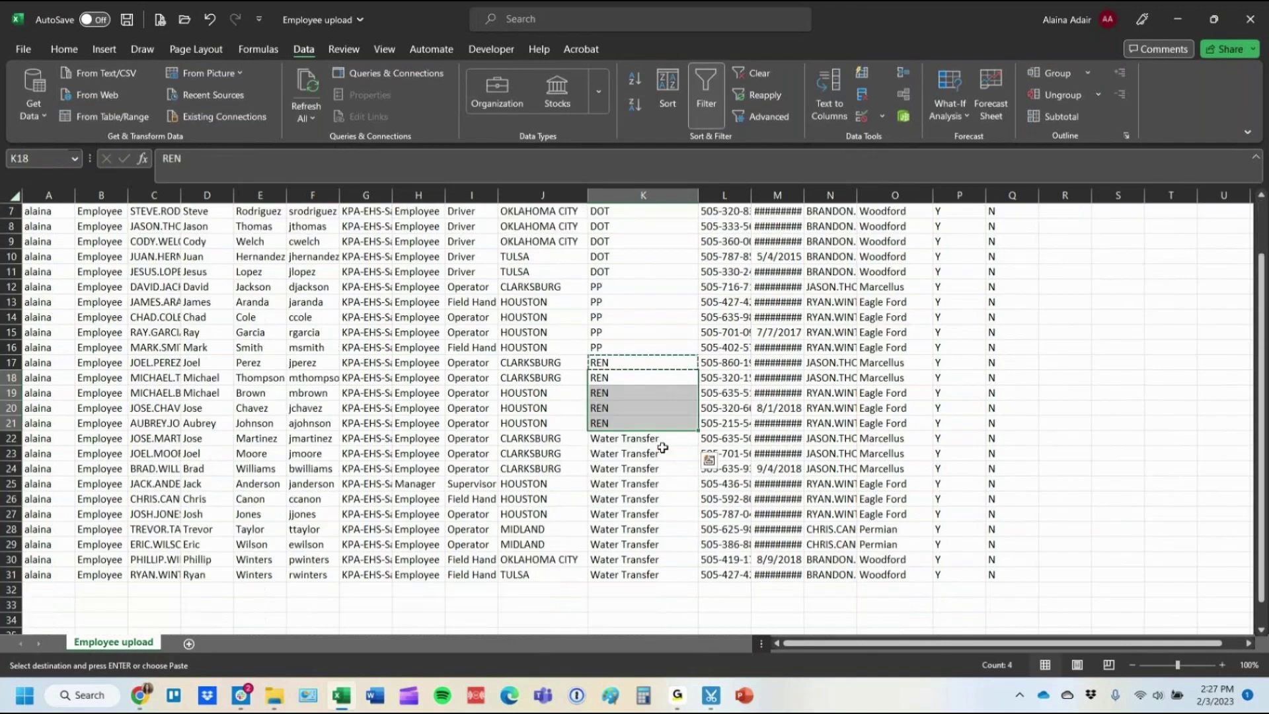
Replace the Water Transfer entries in K22:K31 with the code WT.
{"action": "left_click", "coordinate": [617, 392]}
{"action": "type", "text": "WT"}
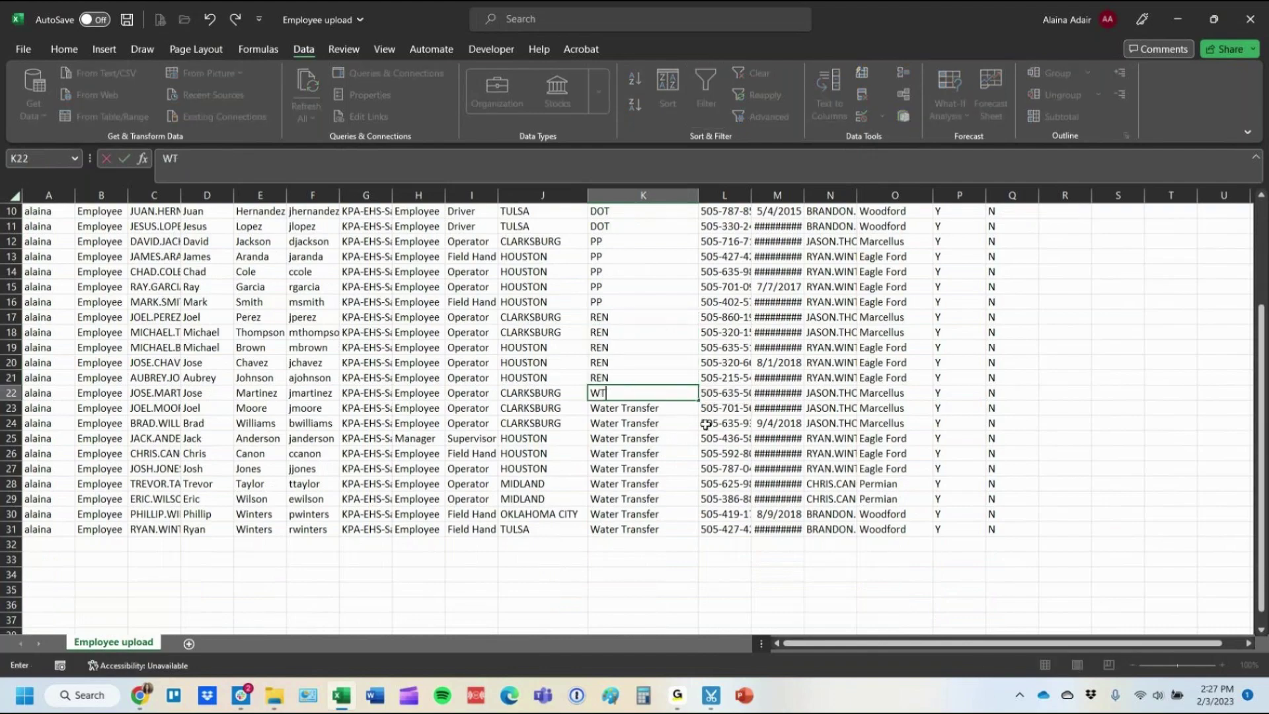
{"action": "key", "text": "Return"}
{"action": "left_click", "coordinate": [620, 396]}
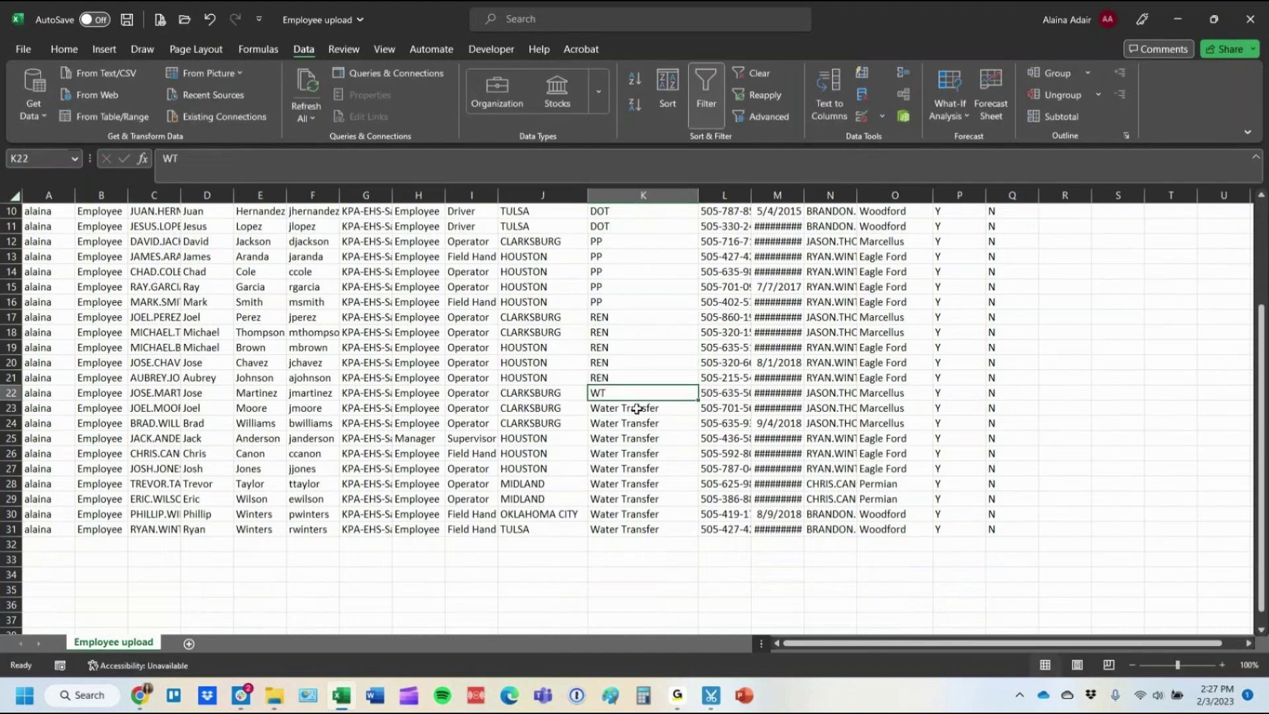
{"action": "key", "text": "ctrl+c"}
{"action": "left_click_drag", "start_coordinate": [636, 408], "coordinate": [636, 529]}
{"action": "key", "text": "ctrl+v"}
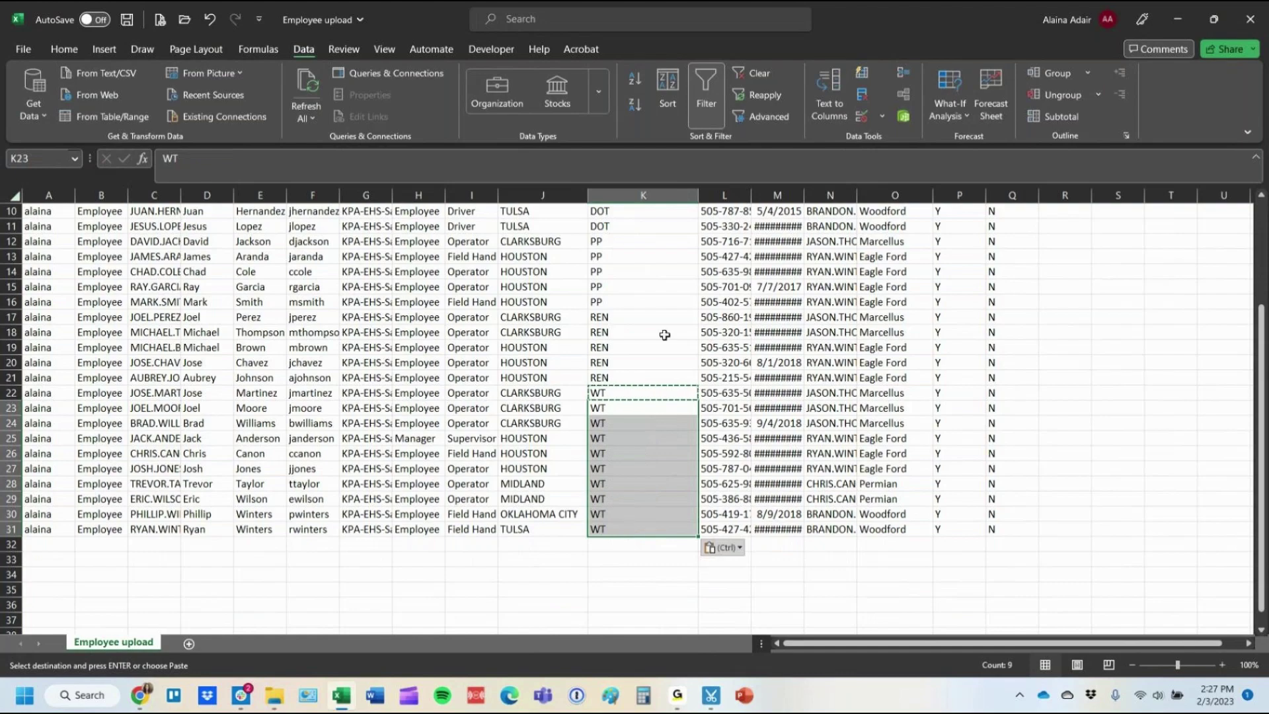
{"action": "left_click", "coordinate": [664, 335]}
Sort employees by LastName A to Z, then save and close the workbook.
{"action": "scroll", "coordinate": [665, 470], "scroll_direction": "up", "scroll_amount": 3}
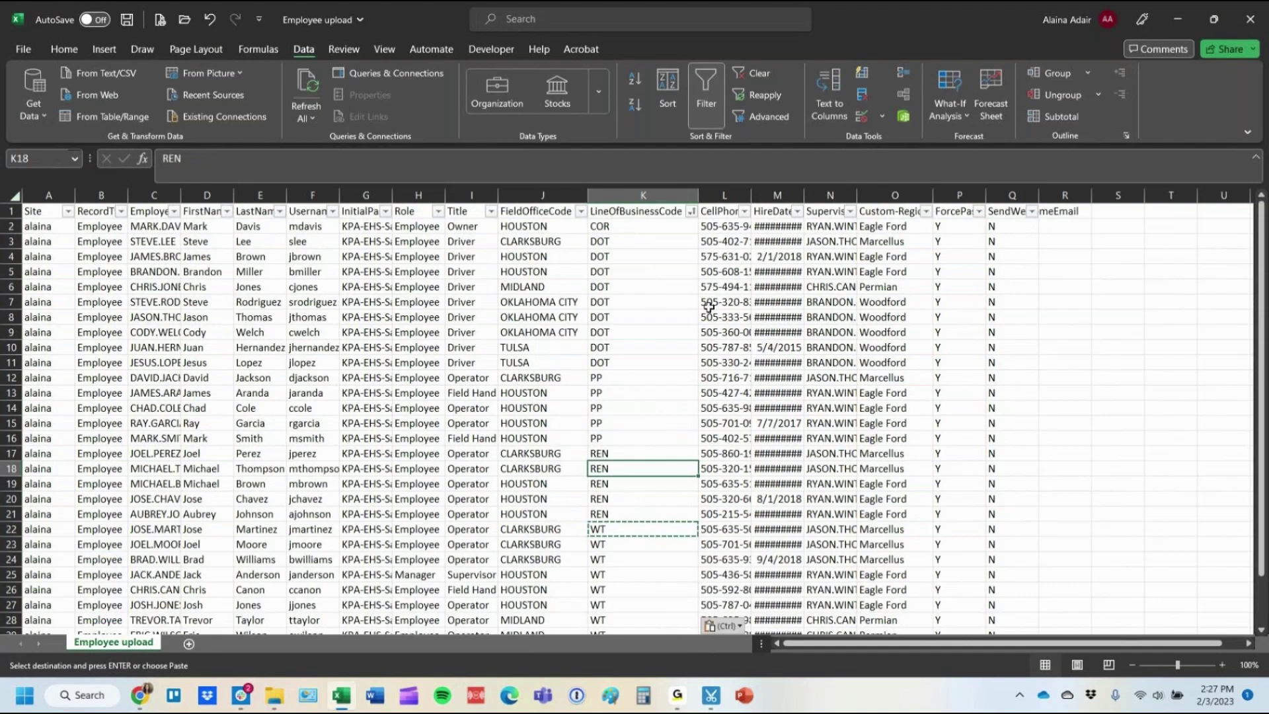
{"action": "left_click", "coordinate": [281, 211]}
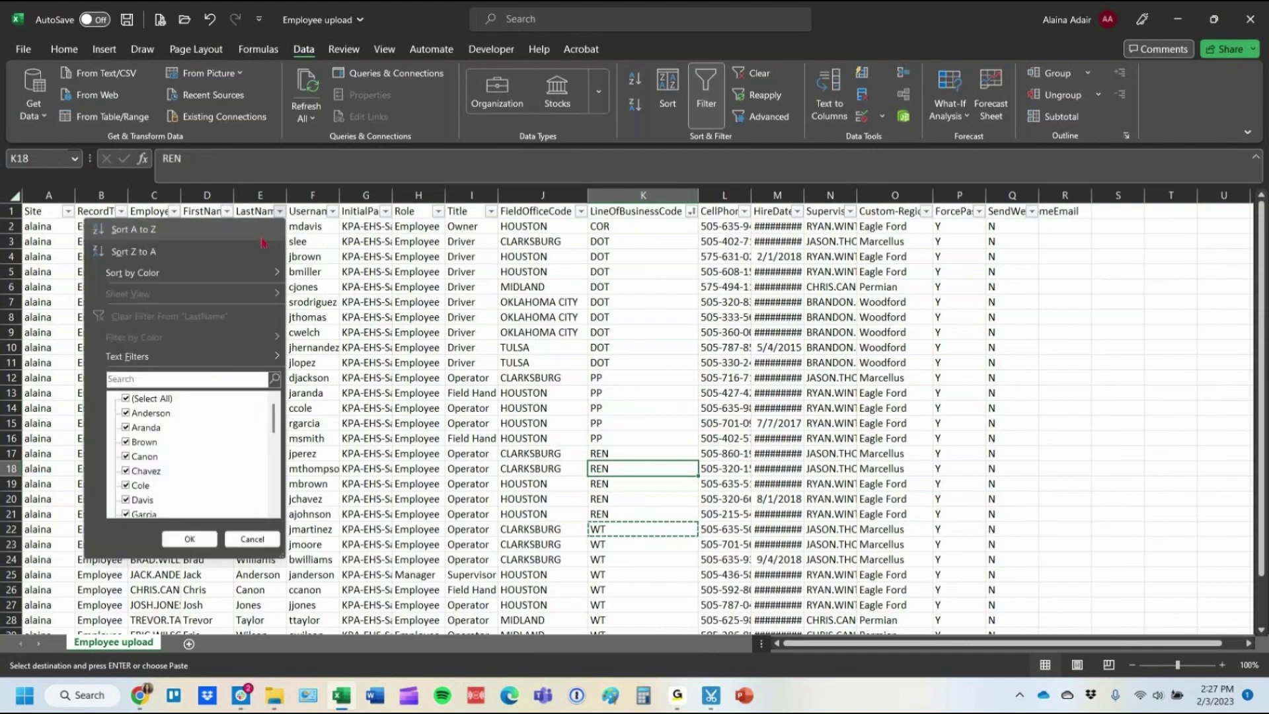
{"action": "left_click", "coordinate": [263, 239]}
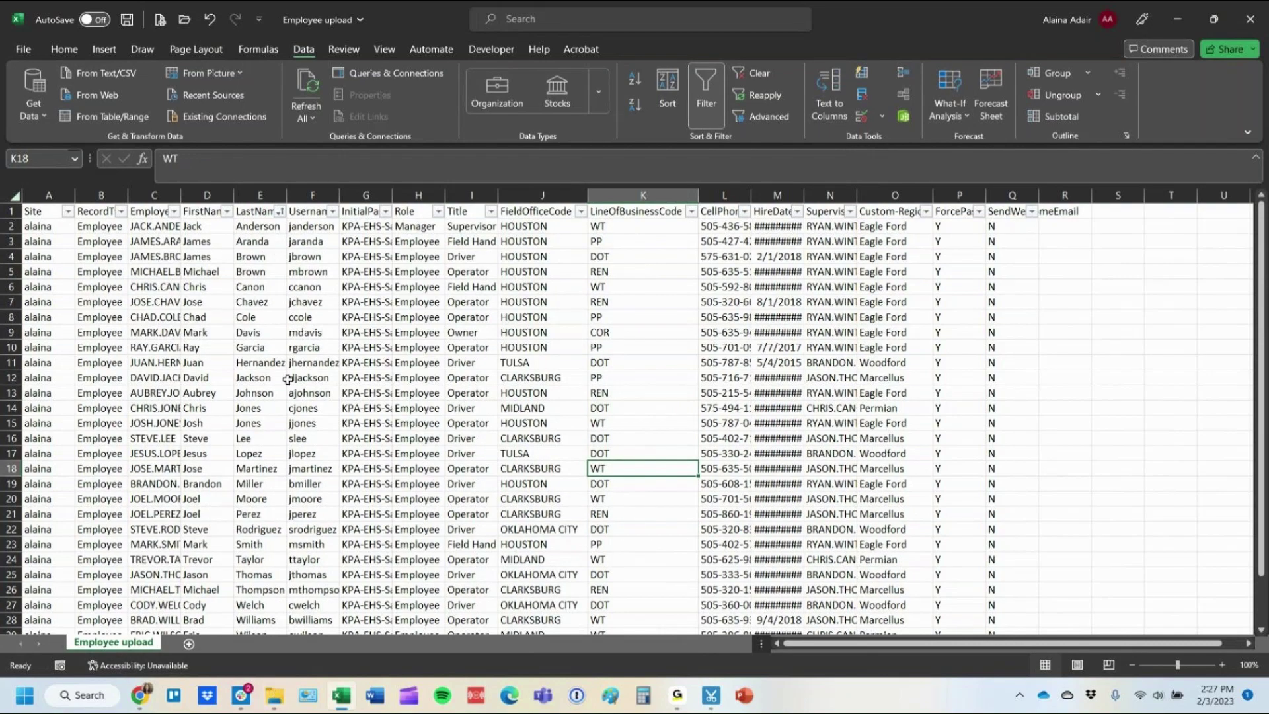
{"action": "left_click", "coordinate": [126, 19]}
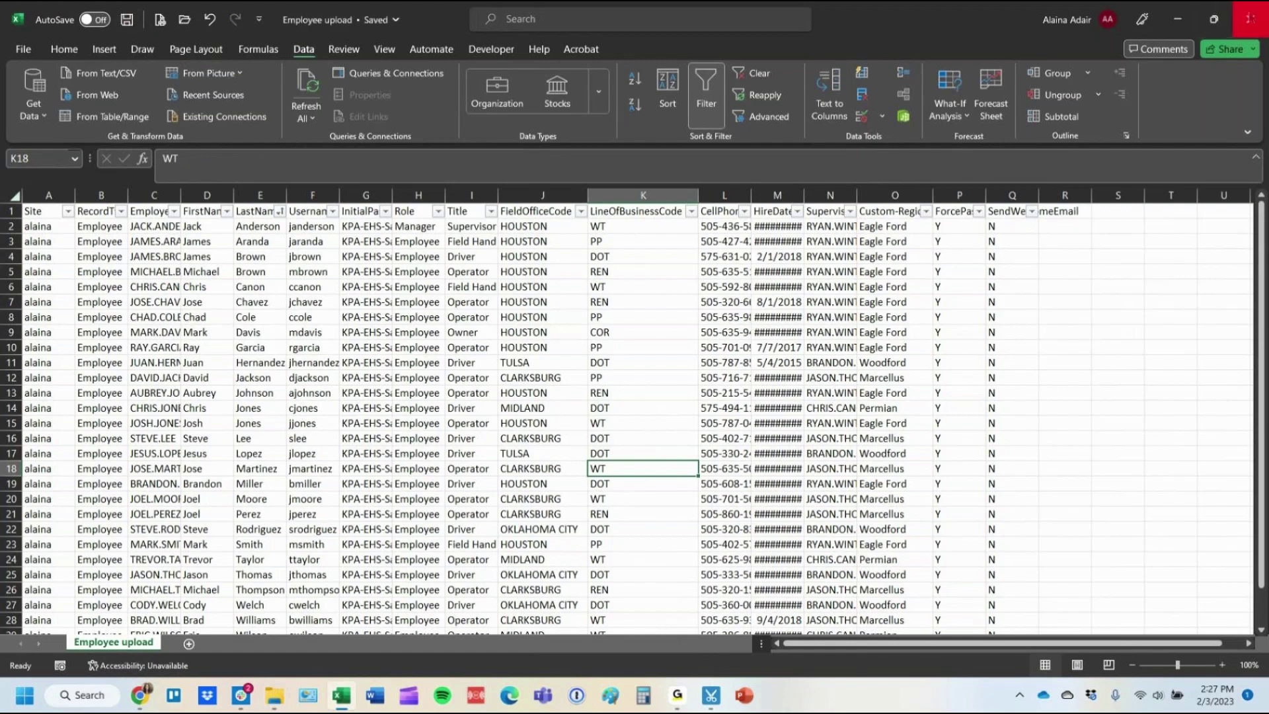
{"action": "left_click", "coordinate": [1249, 19]}
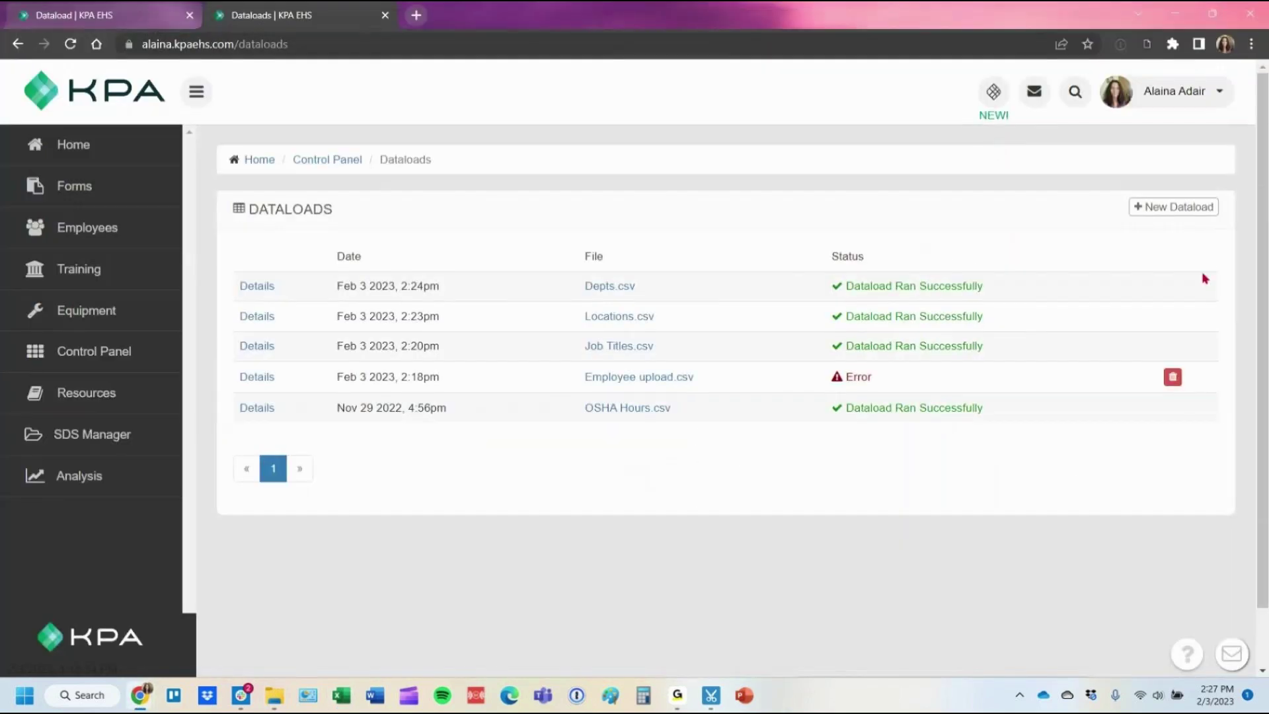
Create a new dataload with Employee upload.csv and validate the file.
{"action": "left_click", "coordinate": [1180, 206]}
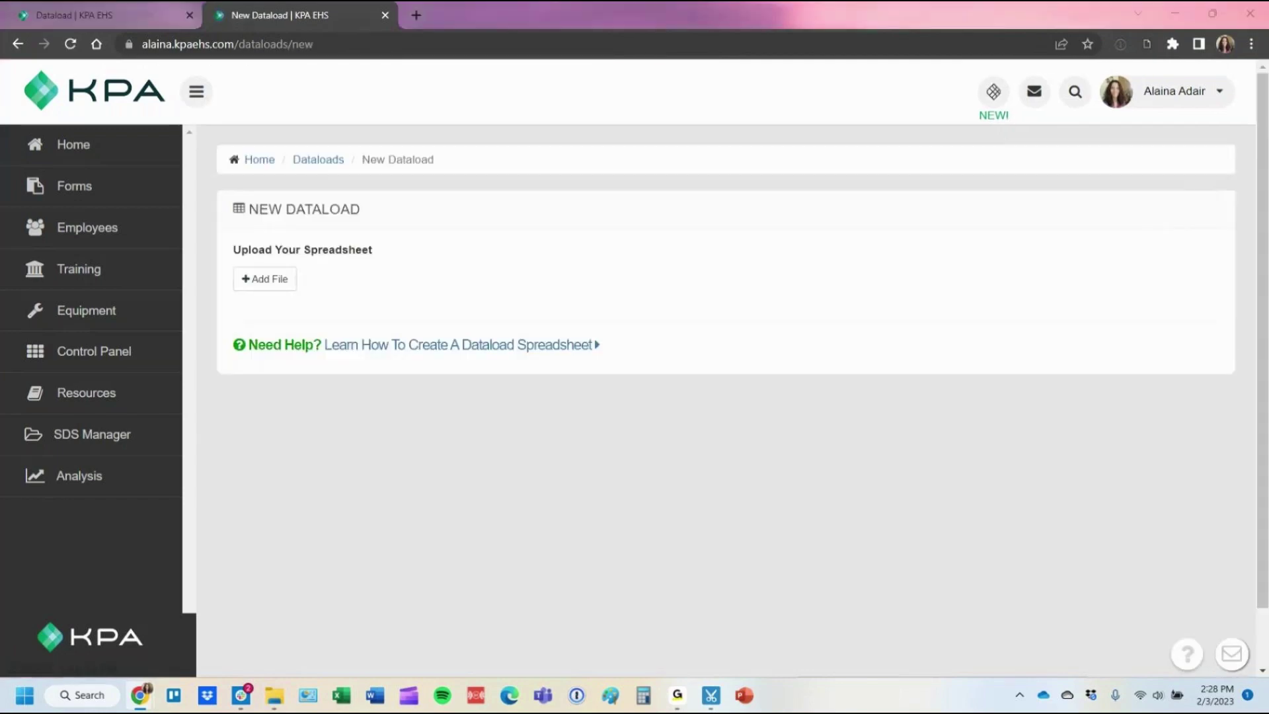
{"action": "left_click", "coordinate": [275, 694]}
{"action": "left_click_drag", "start_coordinate": [971, 204], "coordinate": [269, 289]}
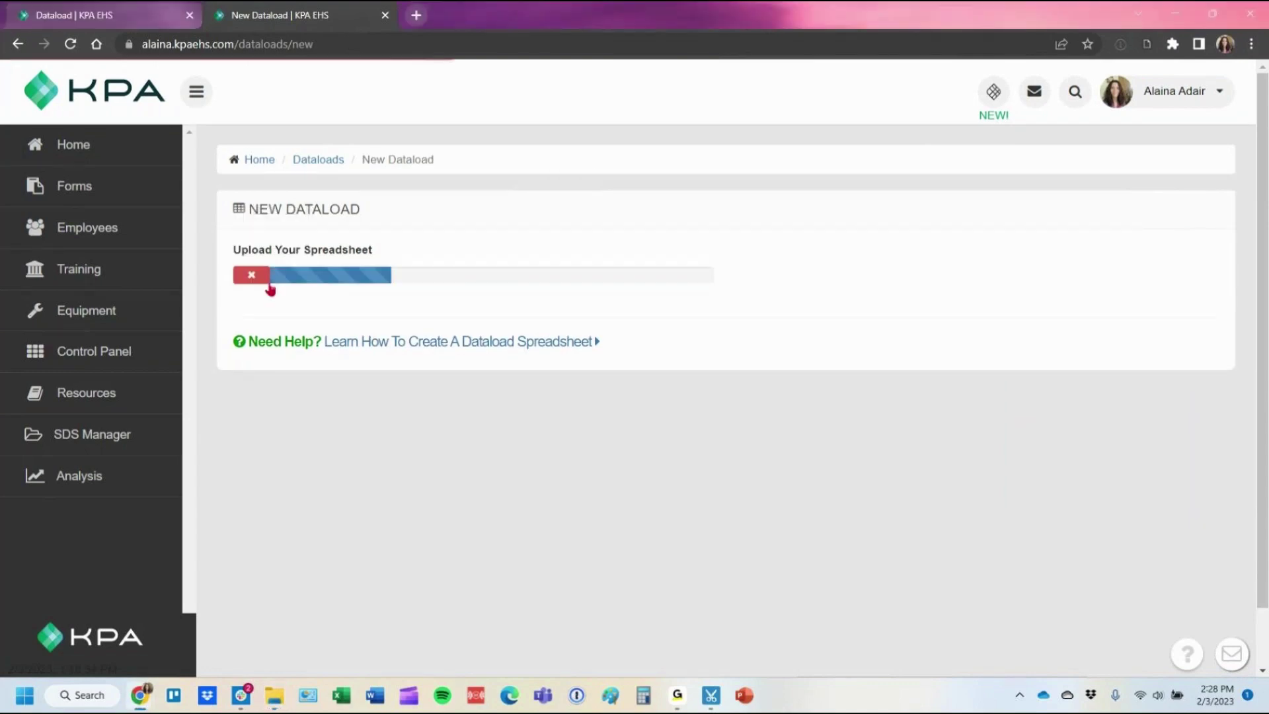
{"action": "left_click", "coordinate": [268, 343]}
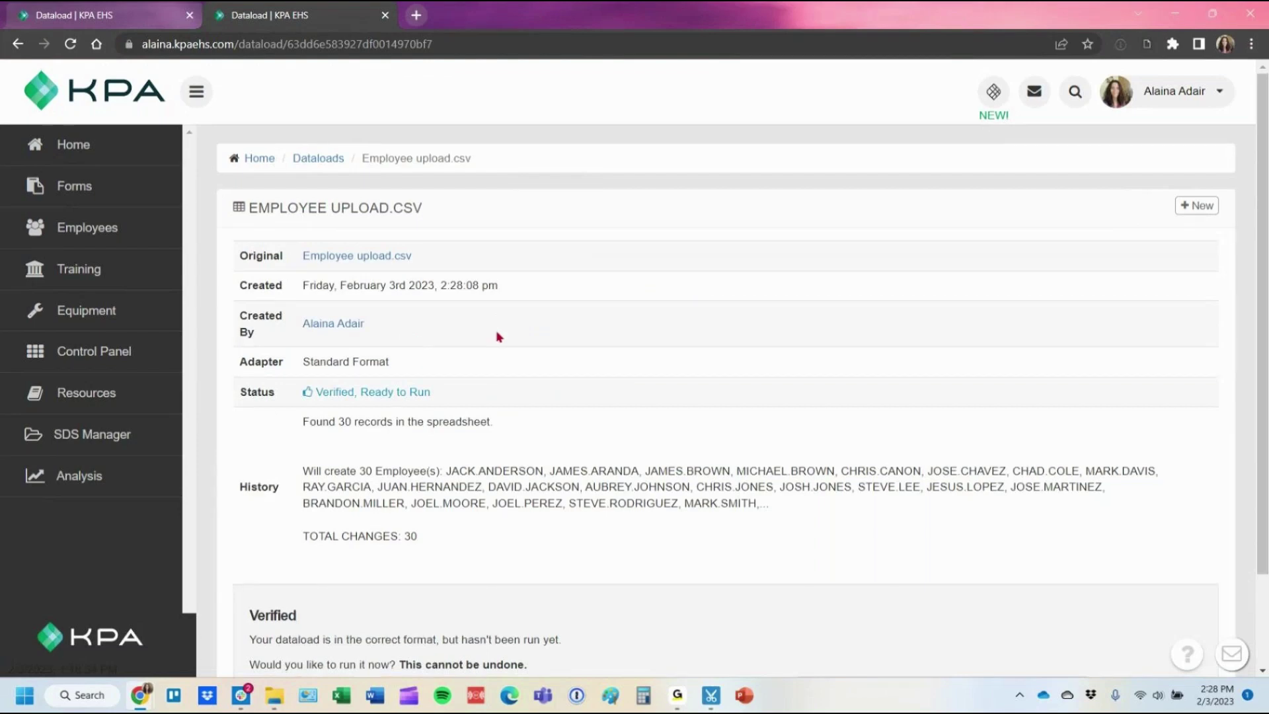
Run the validated dataload now so the 30 employees are created.
{"action": "scroll", "coordinate": [496, 334], "scroll_direction": "down", "scroll_amount": 2}
{"action": "left_click", "coordinate": [308, 588]}
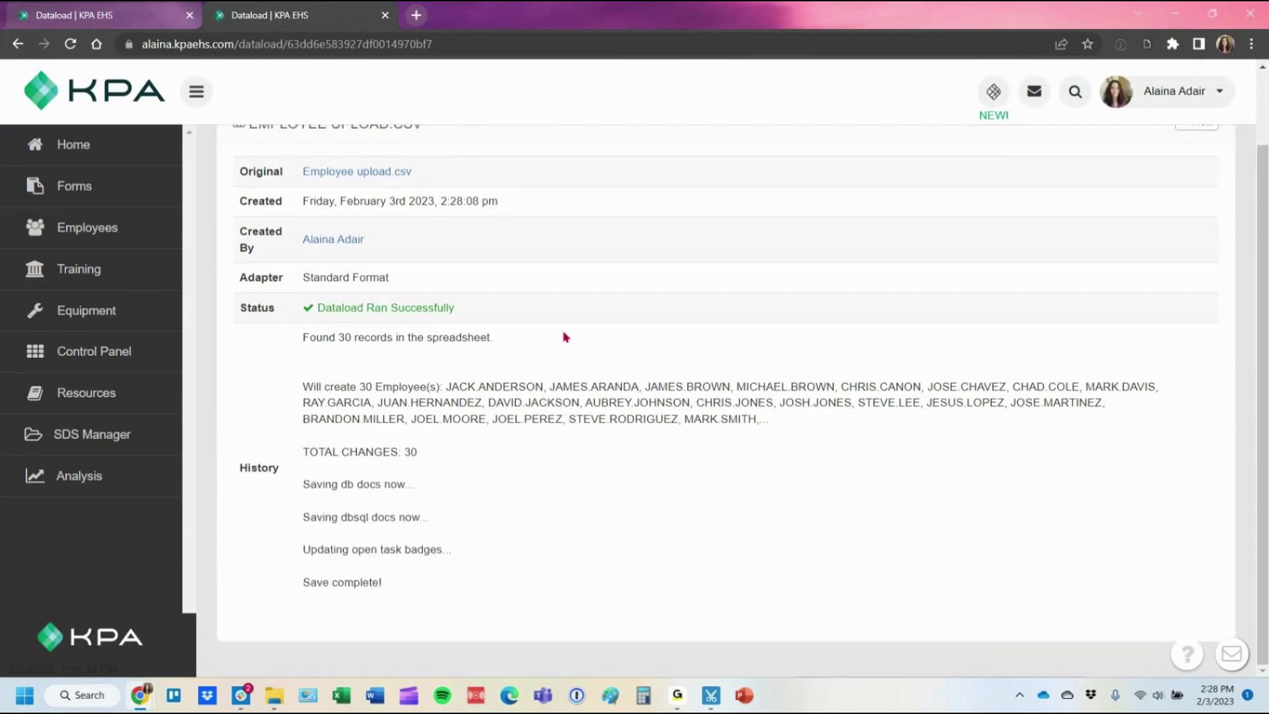
{"action": "left_click", "coordinate": [74, 240]}
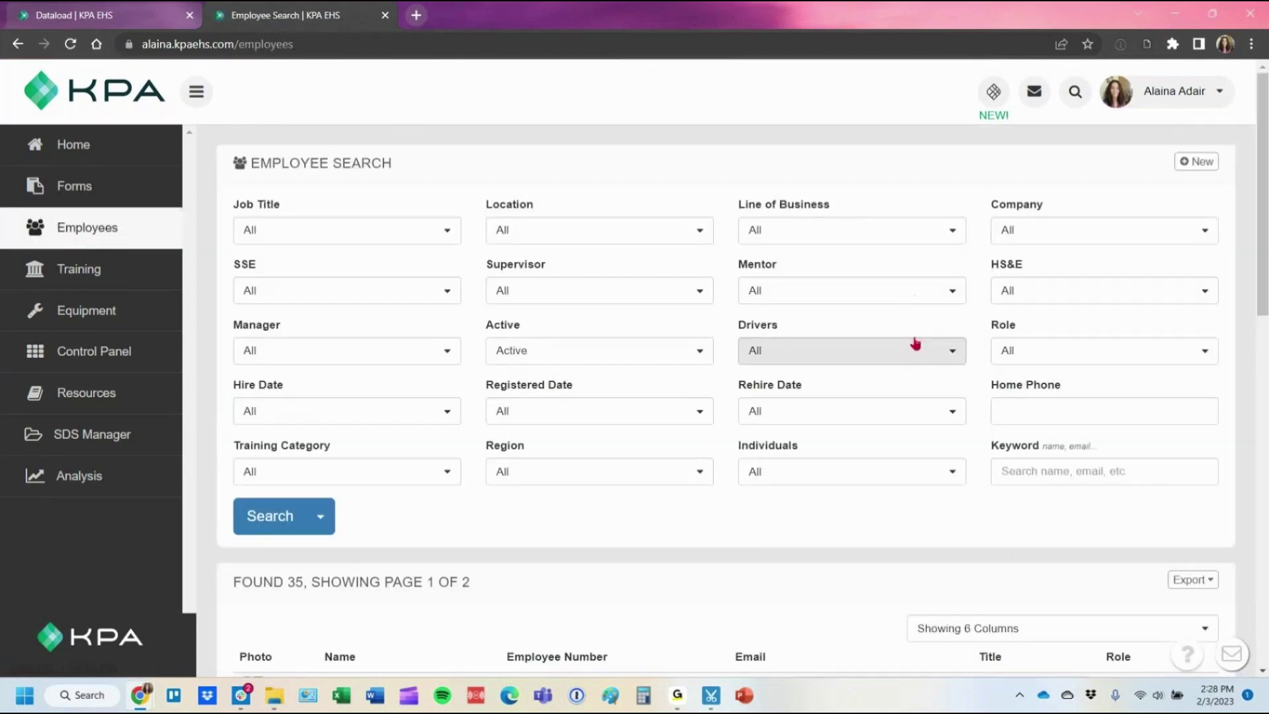
Filter Employee Search by Registered Date 'None', leaving 32 unregistered active employees.
{"action": "scroll", "coordinate": [915, 343], "scroll_direction": "down", "scroll_amount": 5}
{"action": "left_click_drag", "start_coordinate": [284, 257], "coordinate": [305, 258]}
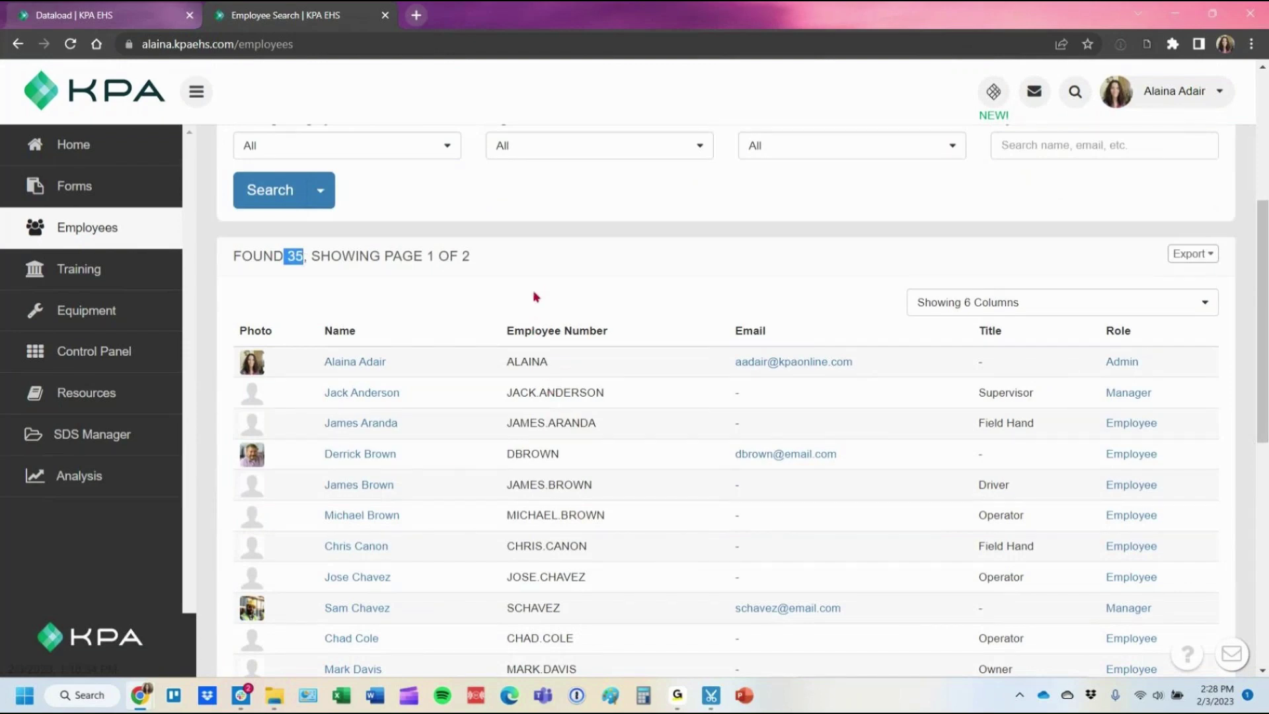
{"action": "scroll", "coordinate": [586, 272], "scroll_direction": "up", "scroll_amount": 1}
{"action": "scroll", "coordinate": [585, 273], "scroll_direction": "up", "scroll_amount": 1}
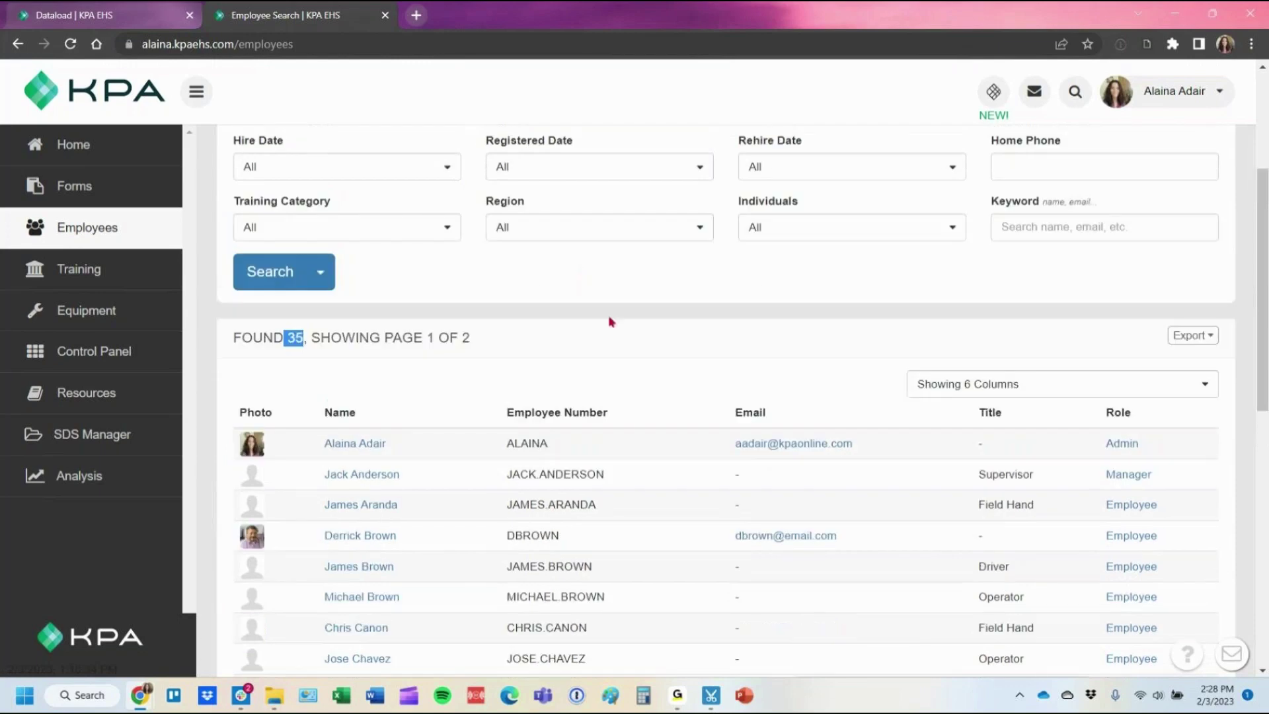
{"action": "left_click", "coordinate": [609, 322]}
{"action": "scroll", "coordinate": [611, 314], "scroll_direction": "up", "scroll_amount": 2}
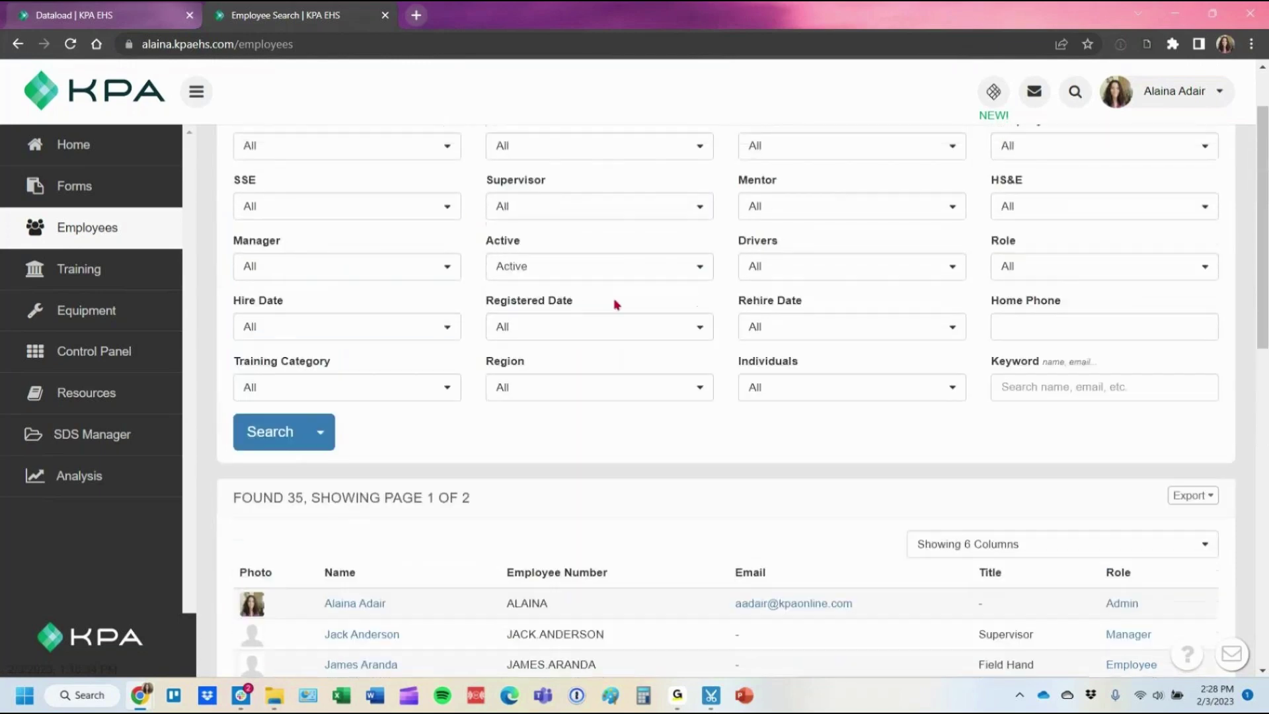
{"action": "left_click", "coordinate": [591, 330]}
{"action": "left_click", "coordinate": [579, 431]}
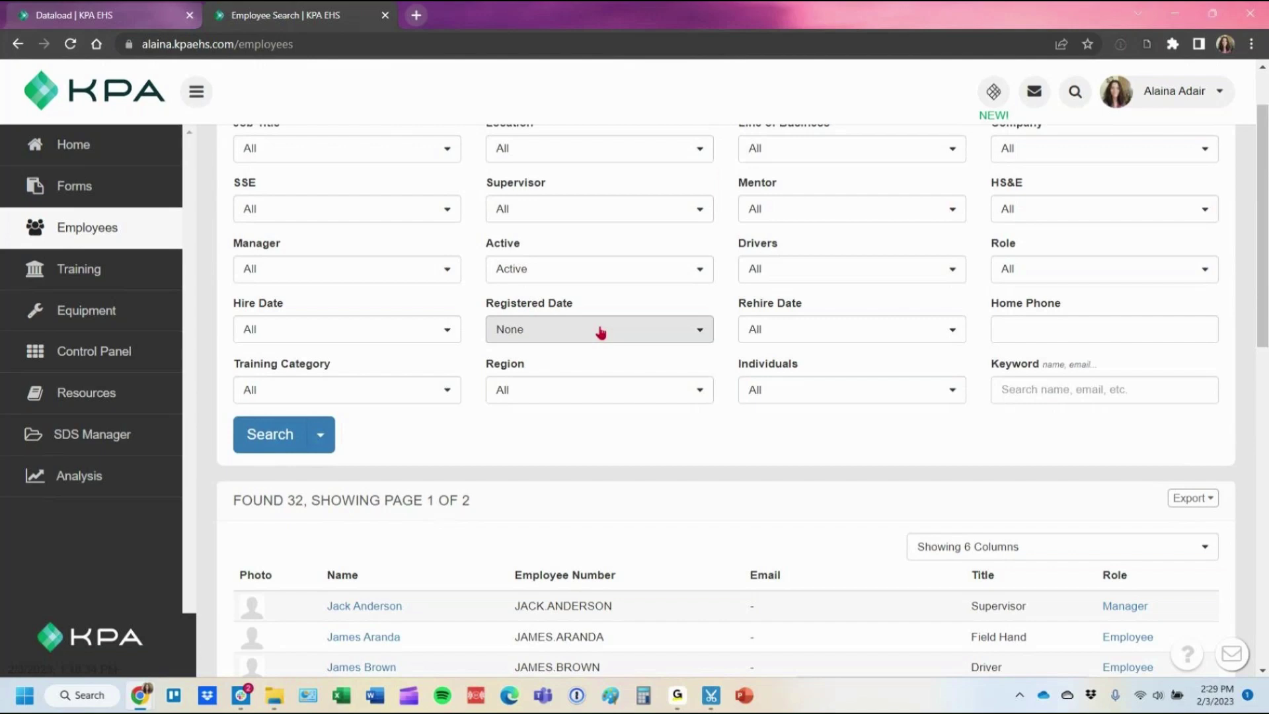
{"action": "left_click", "coordinate": [321, 434]}
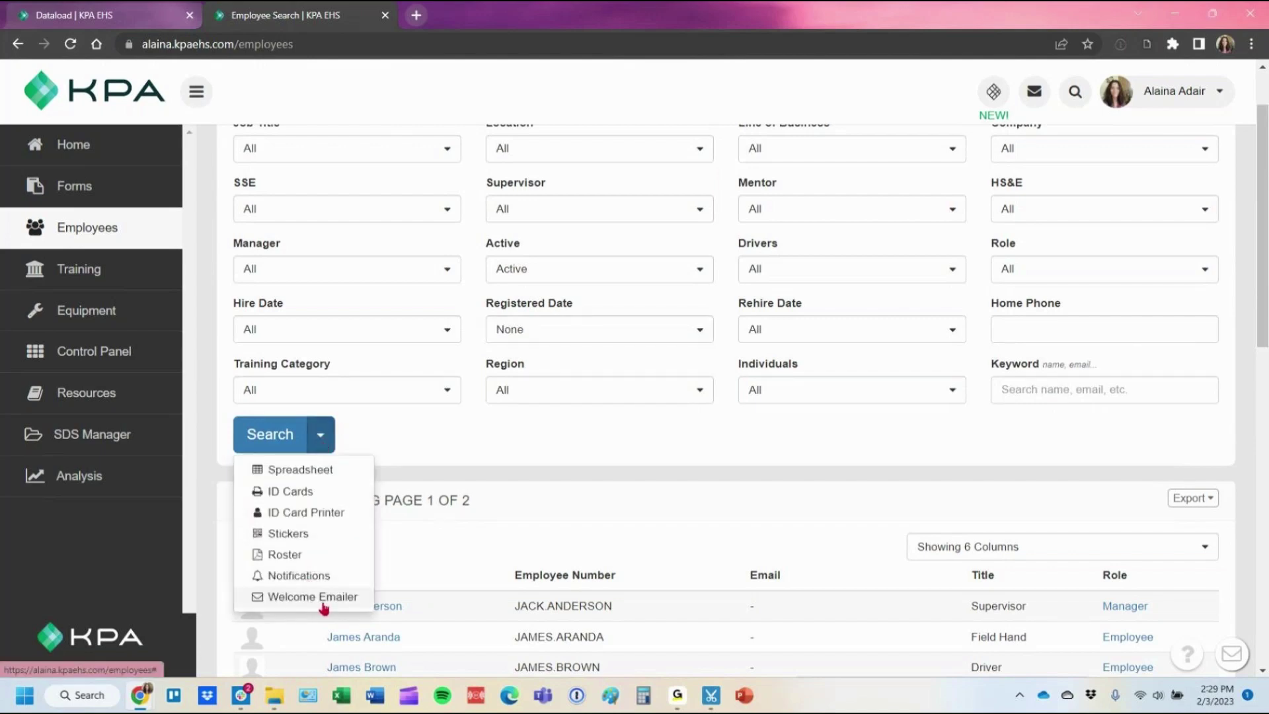
Use Welcome Emailer to send the welcome email to the 2 employees with addresses.
{"action": "left_click", "coordinate": [324, 601]}
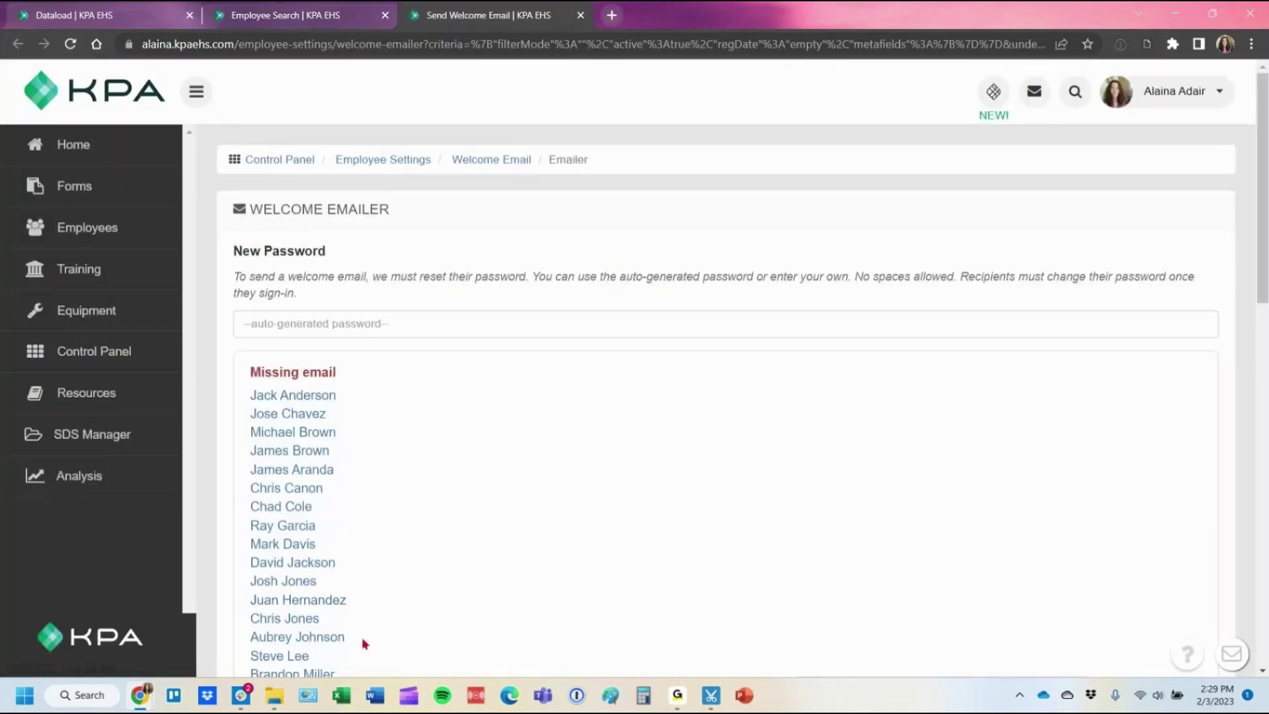
{"action": "scroll", "coordinate": [699, 441], "scroll_direction": "down", "scroll_amount": 12}
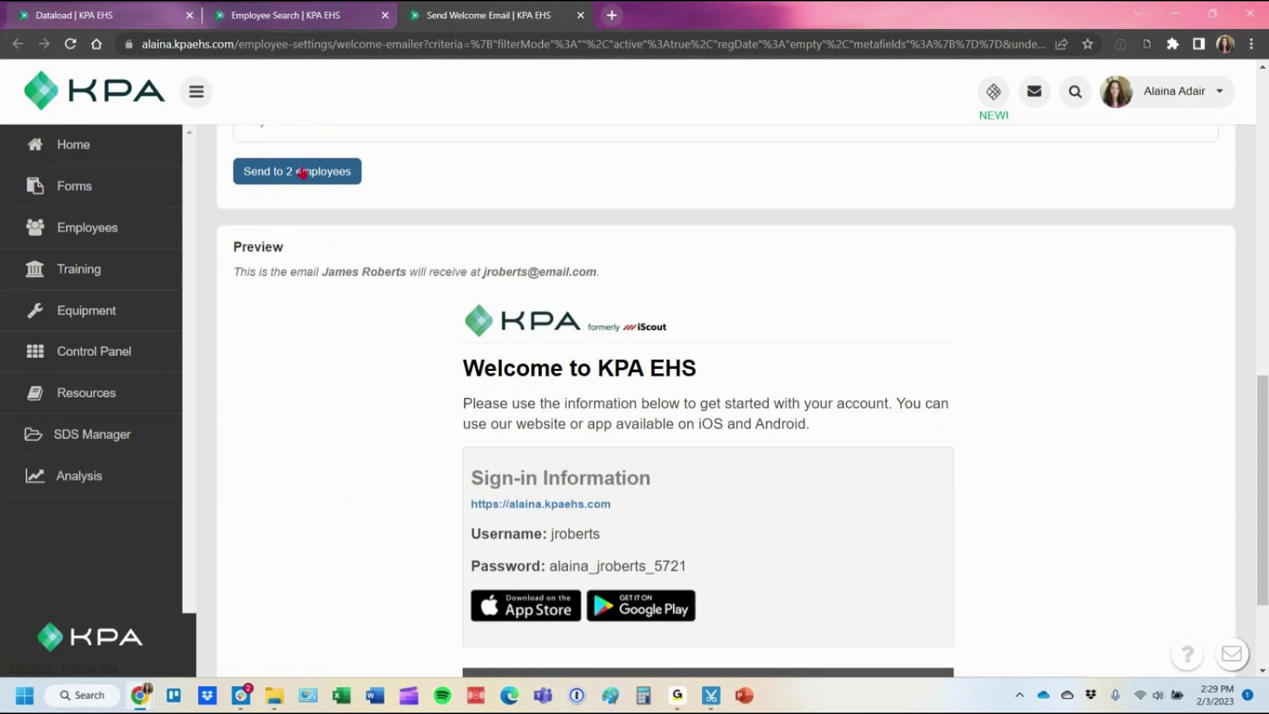
{"action": "left_click", "coordinate": [303, 173]}
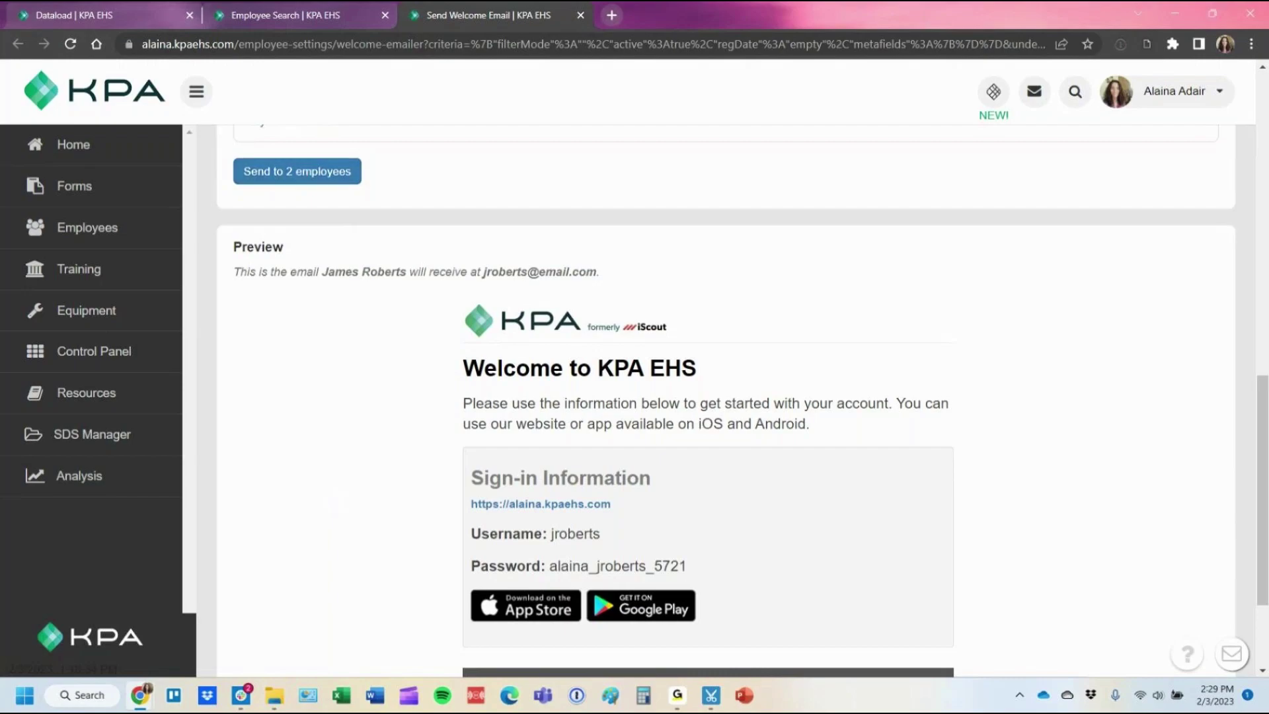